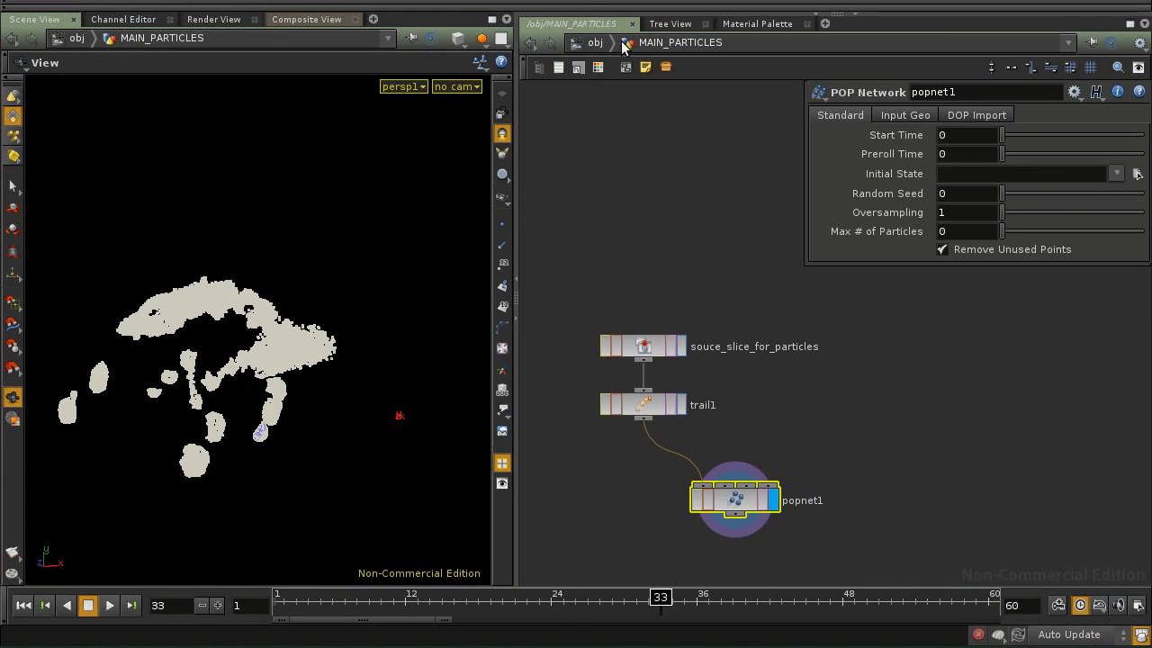
Go up from MAIN_PARTICLES to the object level and rewind the animation to frame 1, with all nodes in view
left_click(595, 43)
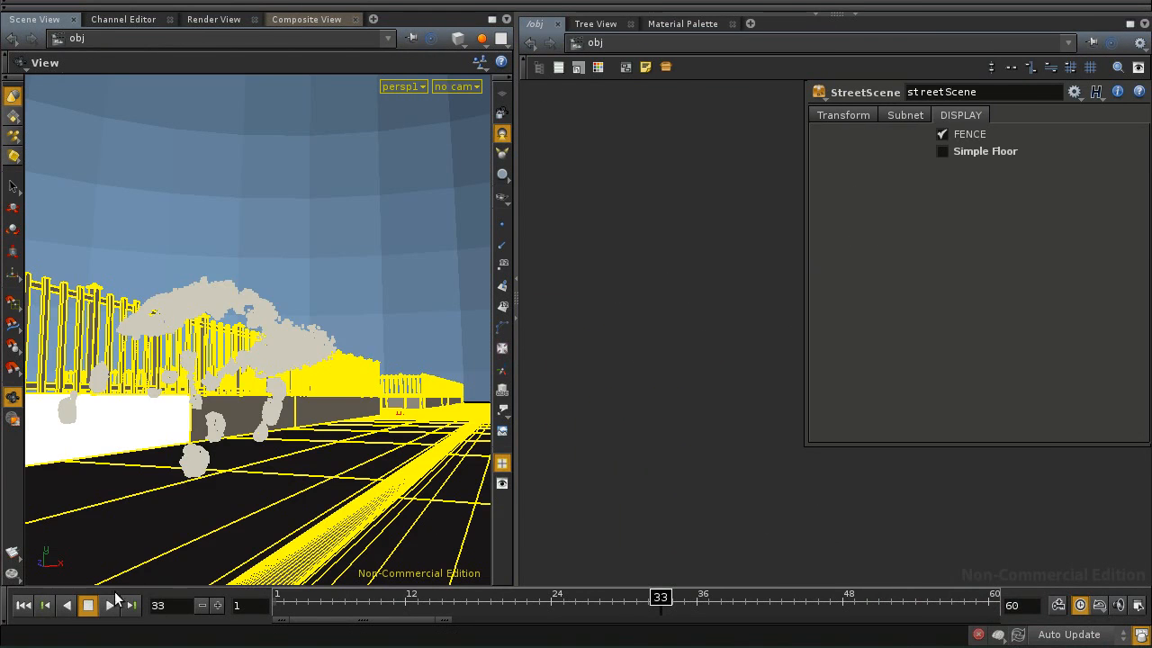
left_click(23, 606)
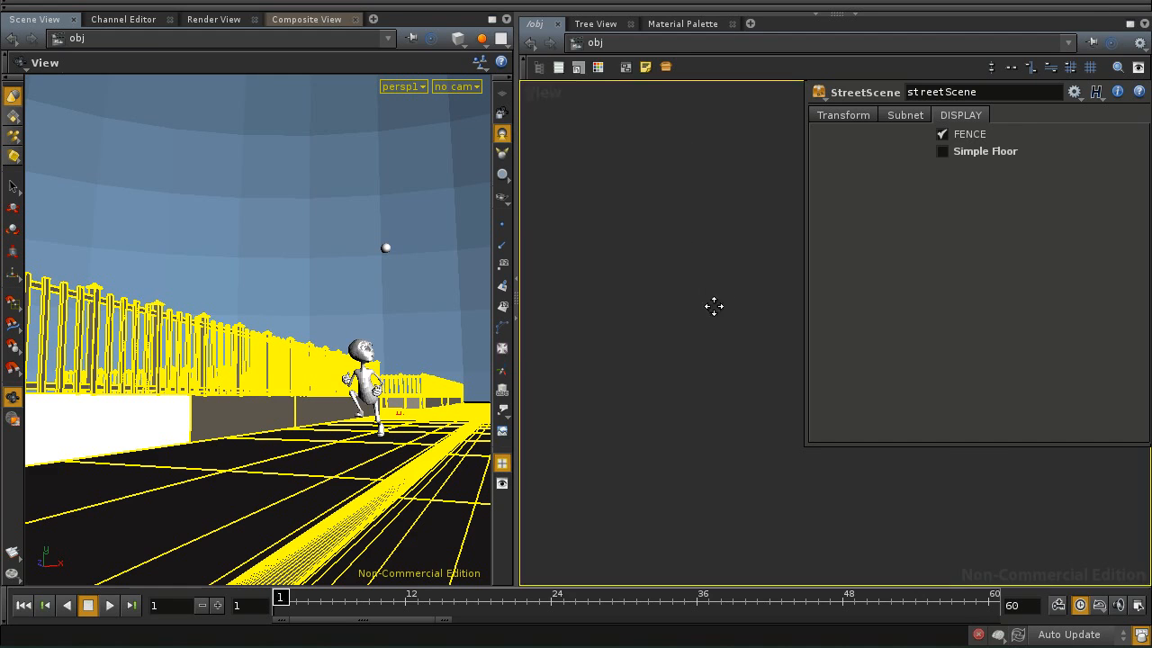
left_click_drag(807, 446, 895, 272)
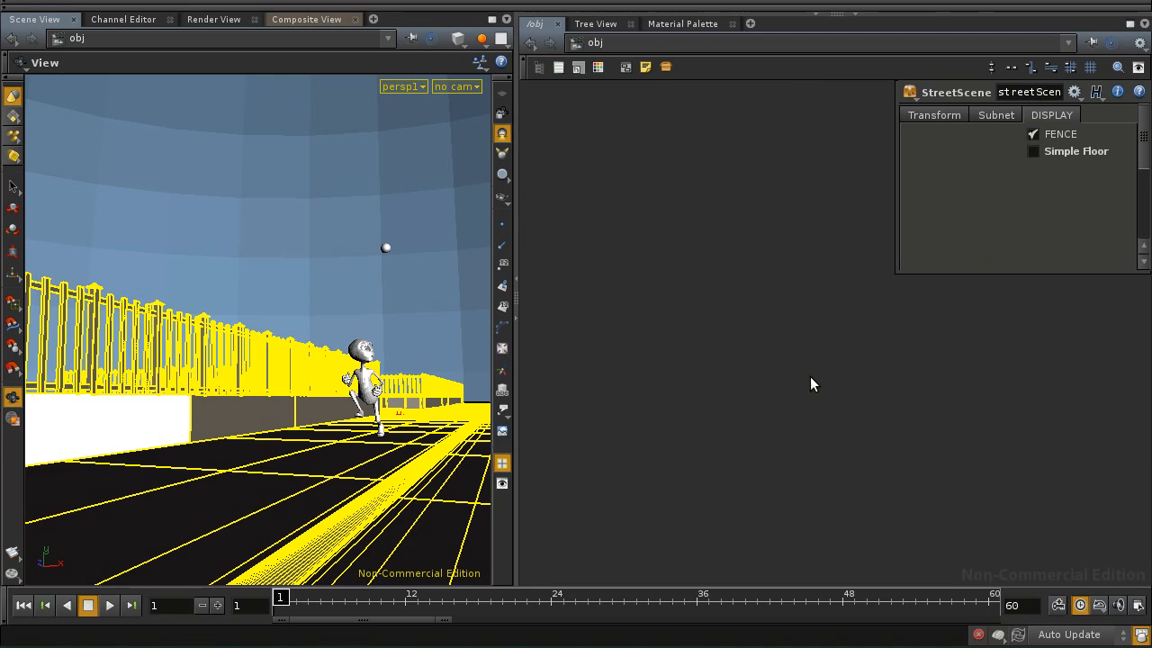
key("h")
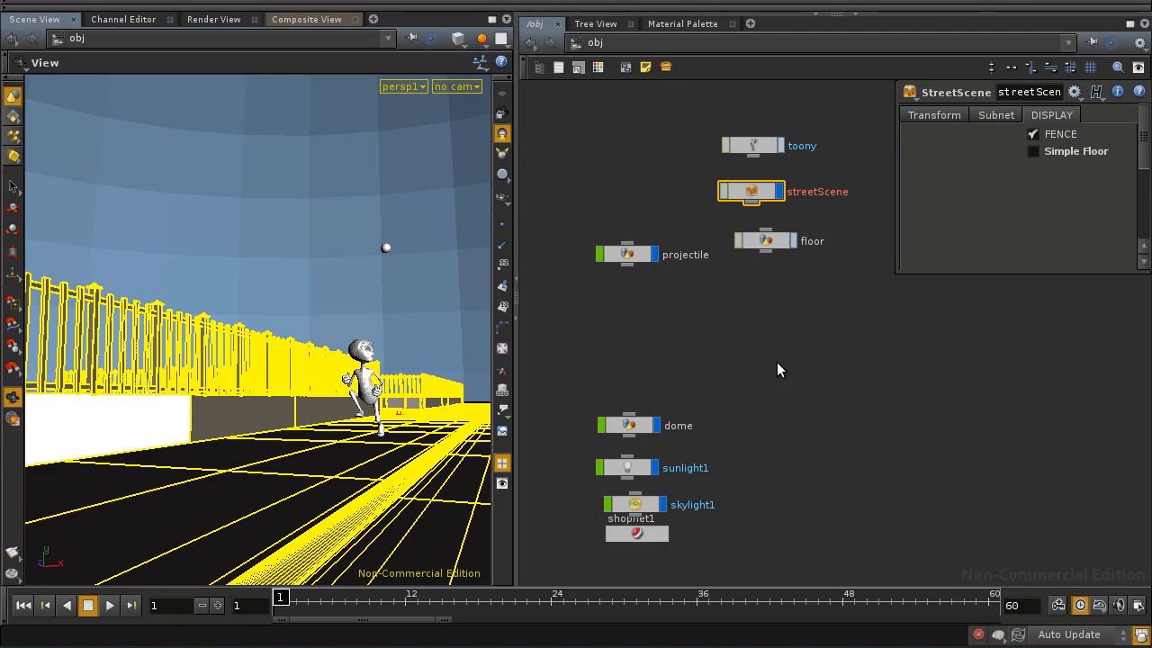
Enter the TOONY_GEO object's network and scrub the timeline to frame 24
middle_click_drag(781, 311, 753, 387)
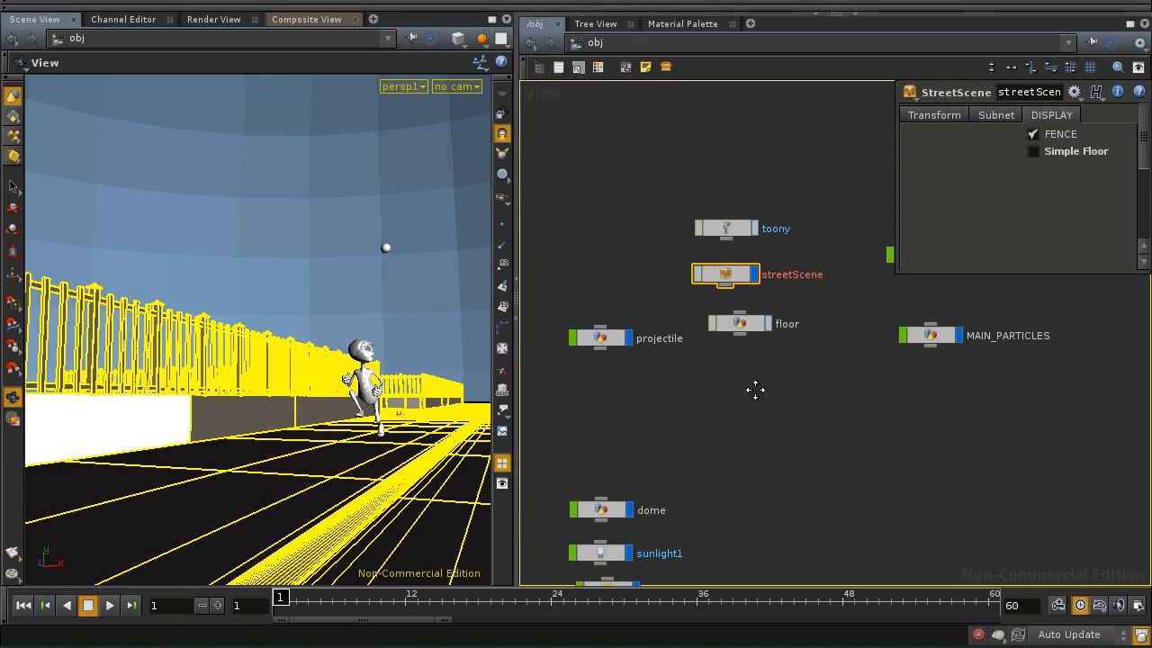
scroll(705, 388, "up", 2)
middle_click_drag(916, 277, 754, 391)
middle_click_drag(818, 333, 770, 371)
left_click_drag(816, 341, 837, 394)
middle_click_drag(810, 336, 790, 320)
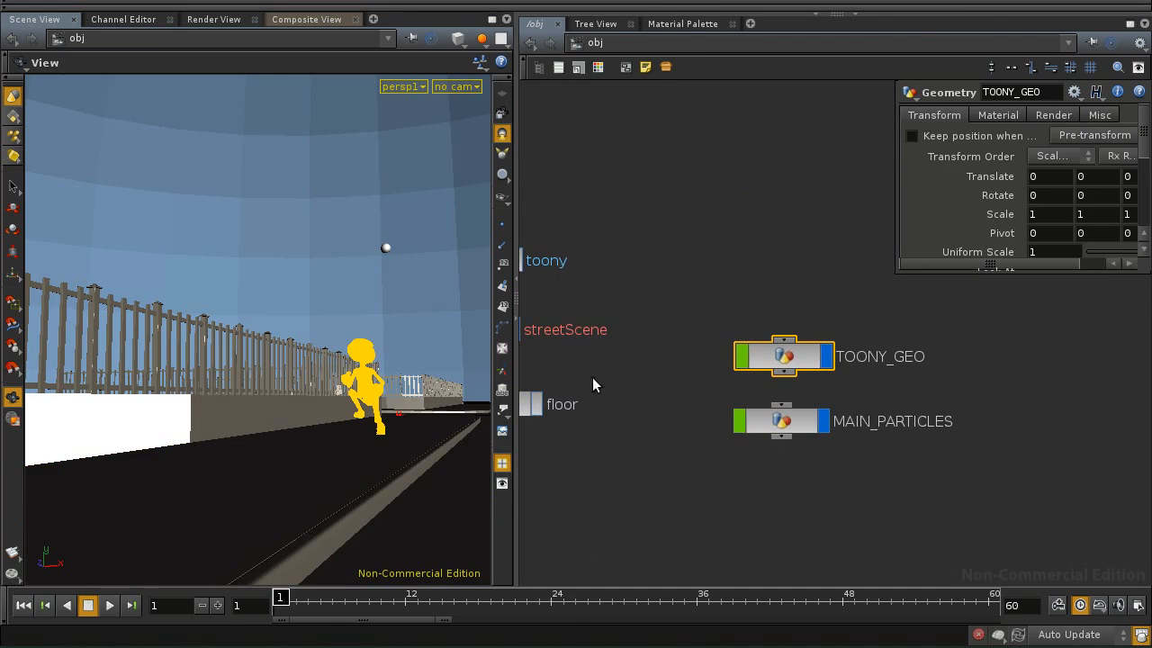
double_click(796, 382)
middle_click_drag(737, 253, 680, 453)
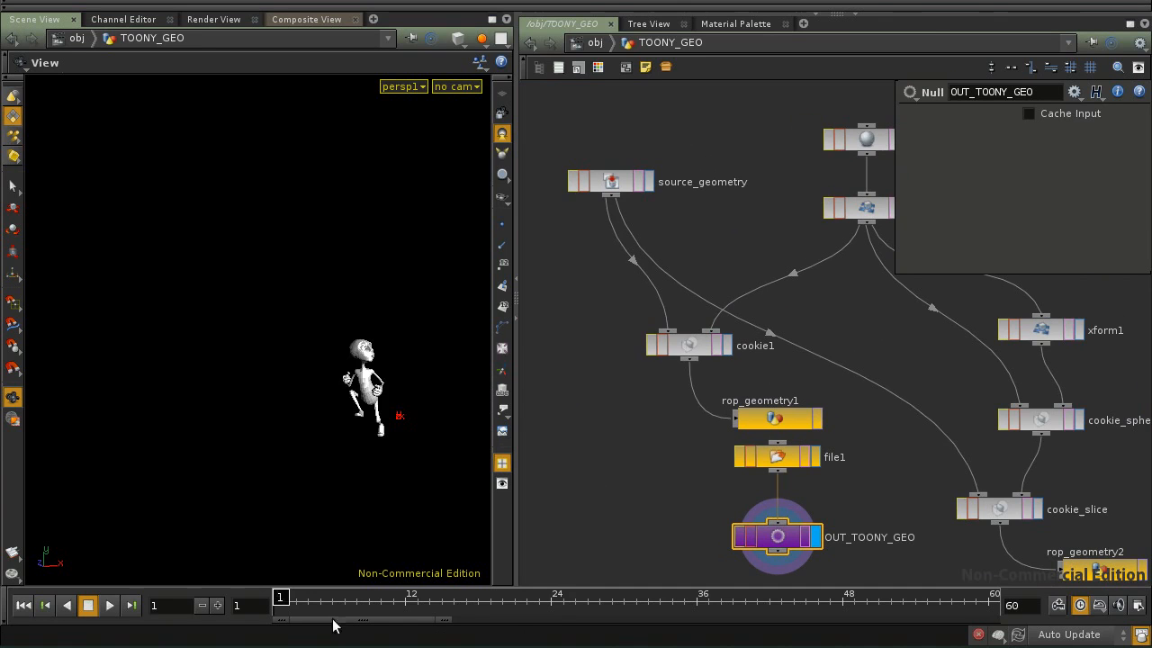
mouse_move(278, 599)
left_mouse_down()
mouse_move(393, 597)
mouse_move(519, 628)
mouse_move(382, 631)
mouse_move(571, 606)
mouse_move(550, 634)
left_mouse_up()
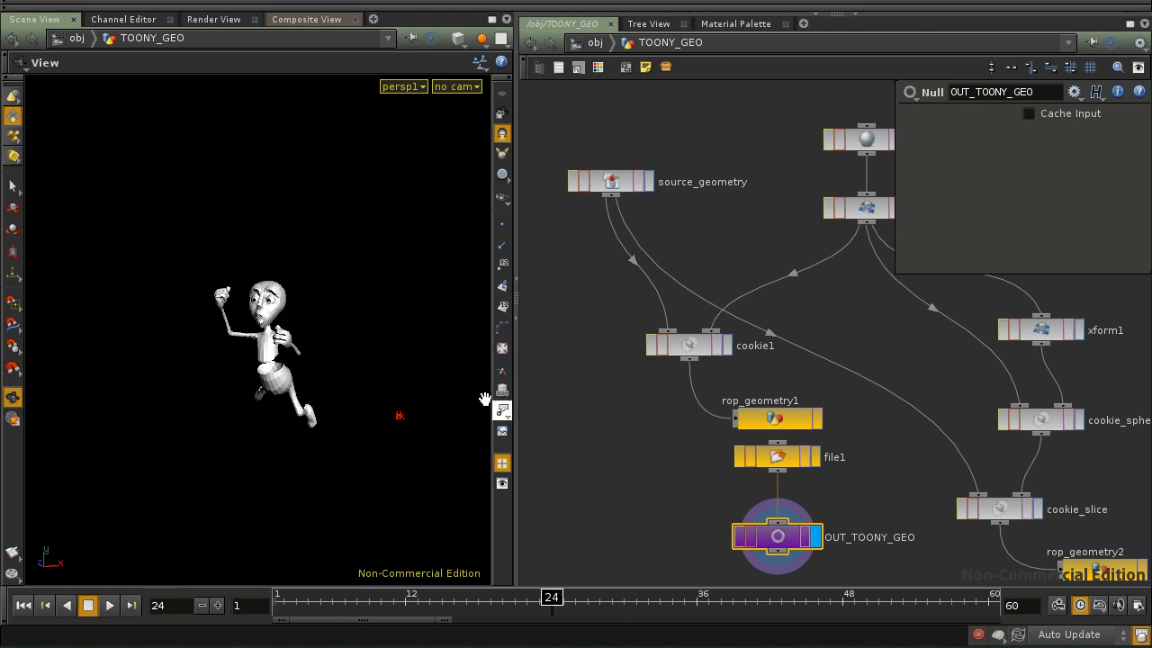
Show the rop_geometry1 parameters and enlarge the parameter area to examine its frame range and output file
left_click(779, 419)
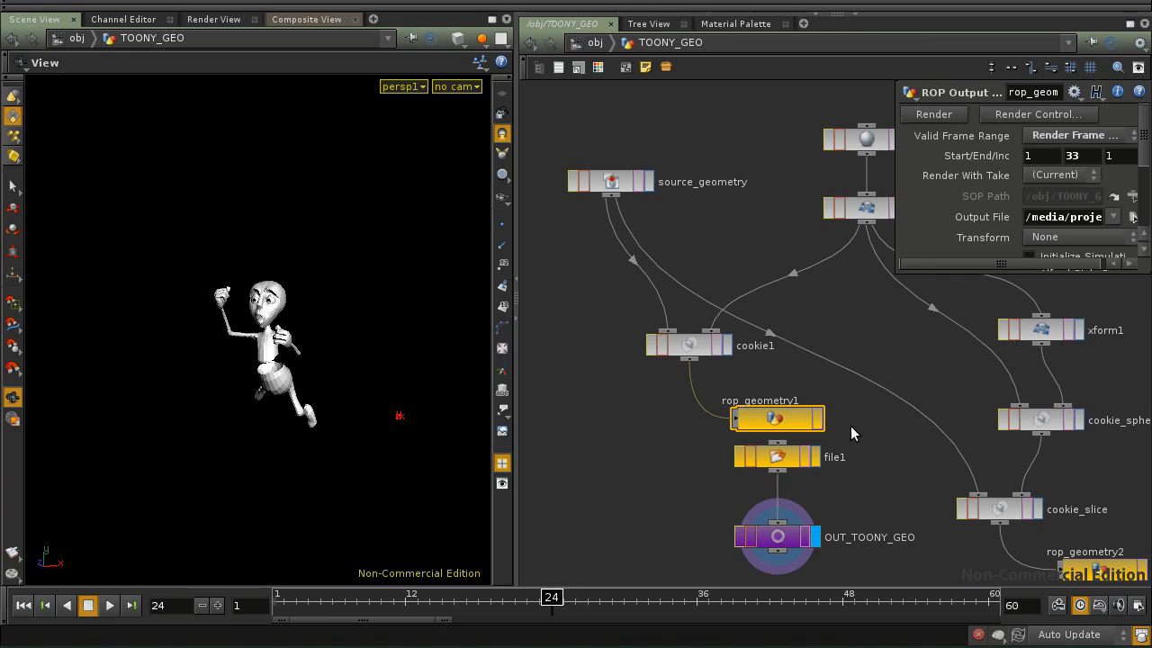
scroll(662, 407, "up", 3)
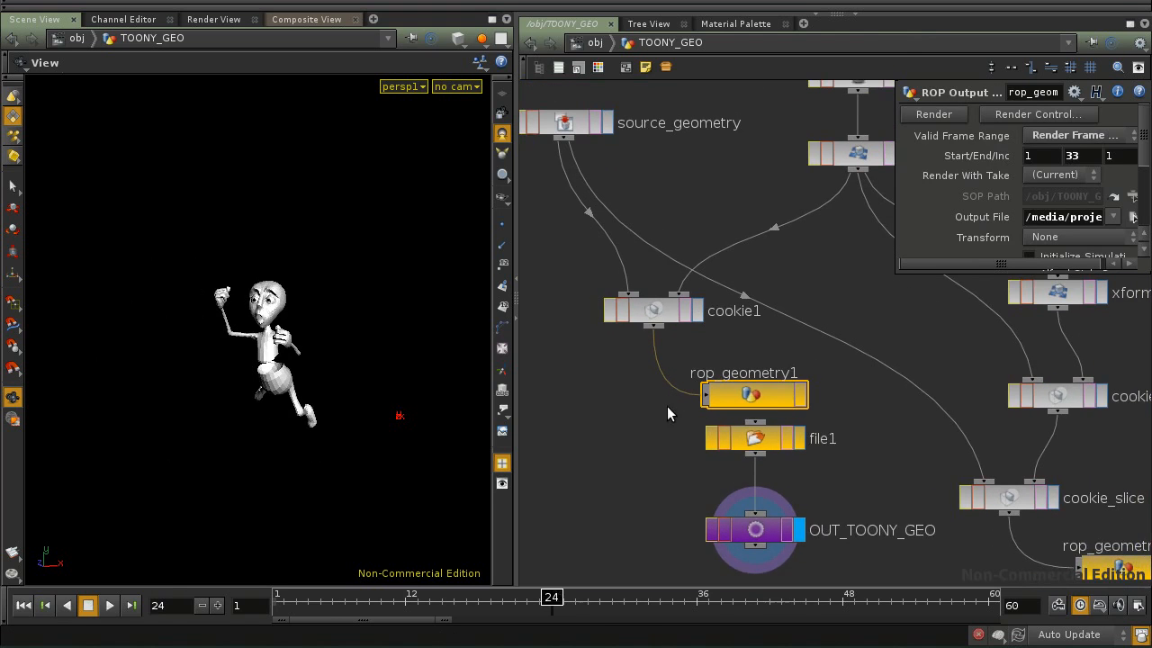
middle_click_drag(933, 376, 900, 412)
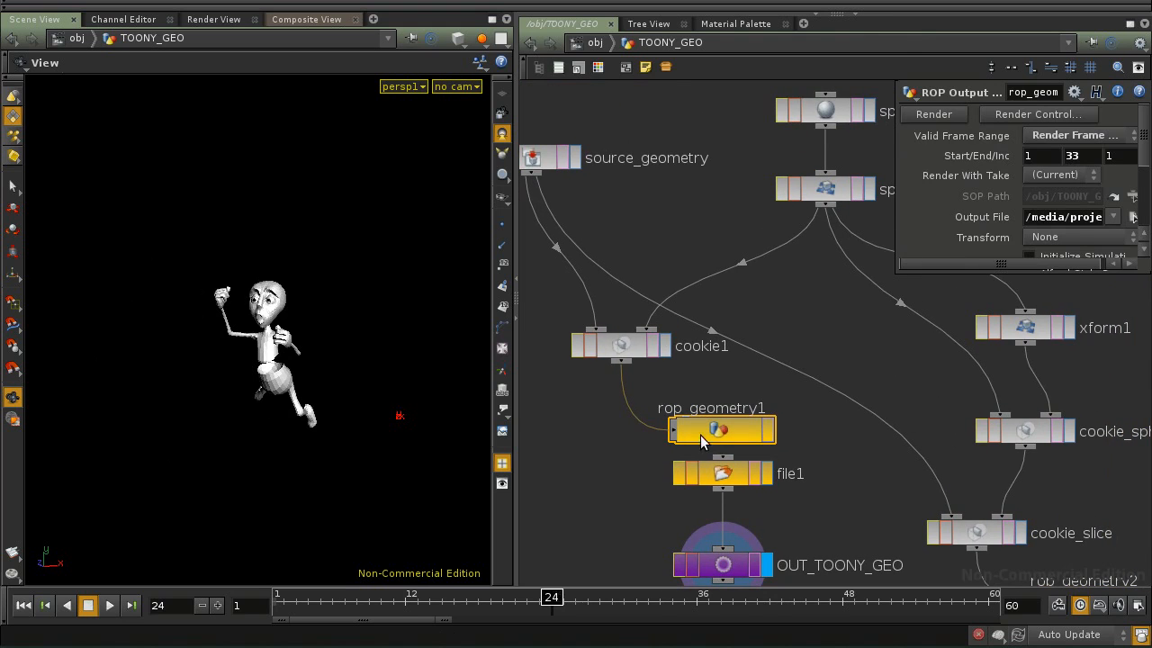
mouse_move(615, 413)
middle_mouse_down()
mouse_move(650, 476)
mouse_move(612, 419)
middle_mouse_up()
left_click(736, 430)
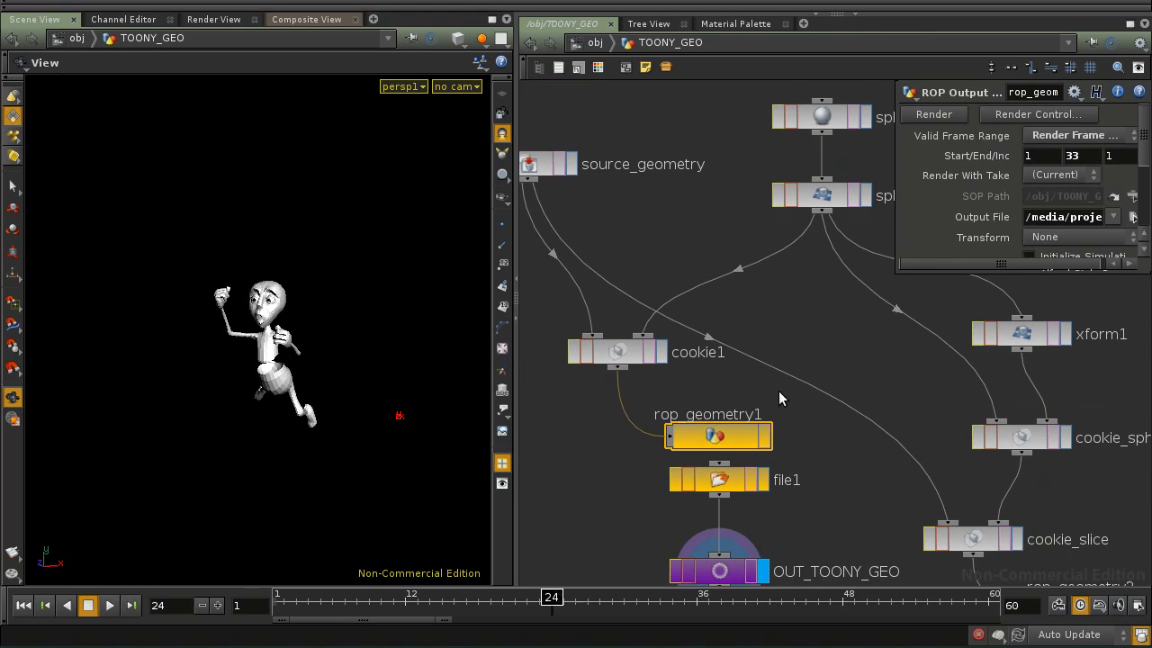
left_click_drag(895, 274, 779, 350)
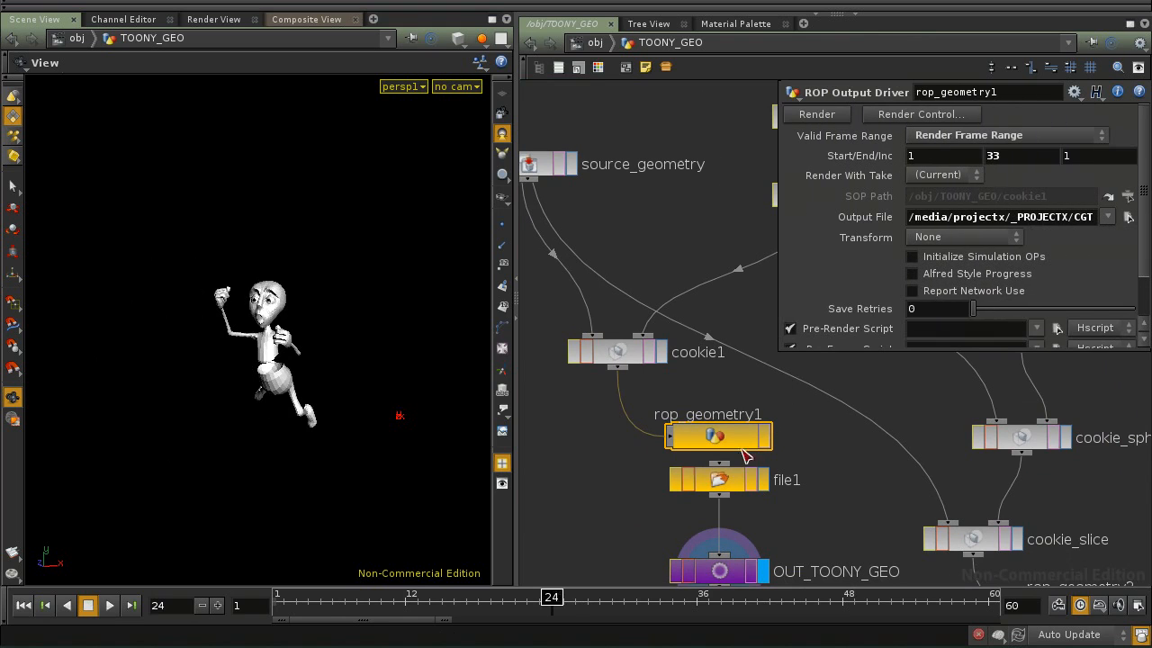
Show the rop_geometry2 parameters below cookie_slice and scrub the timeline to frame 25
middle_click_drag(751, 438, 717, 386)
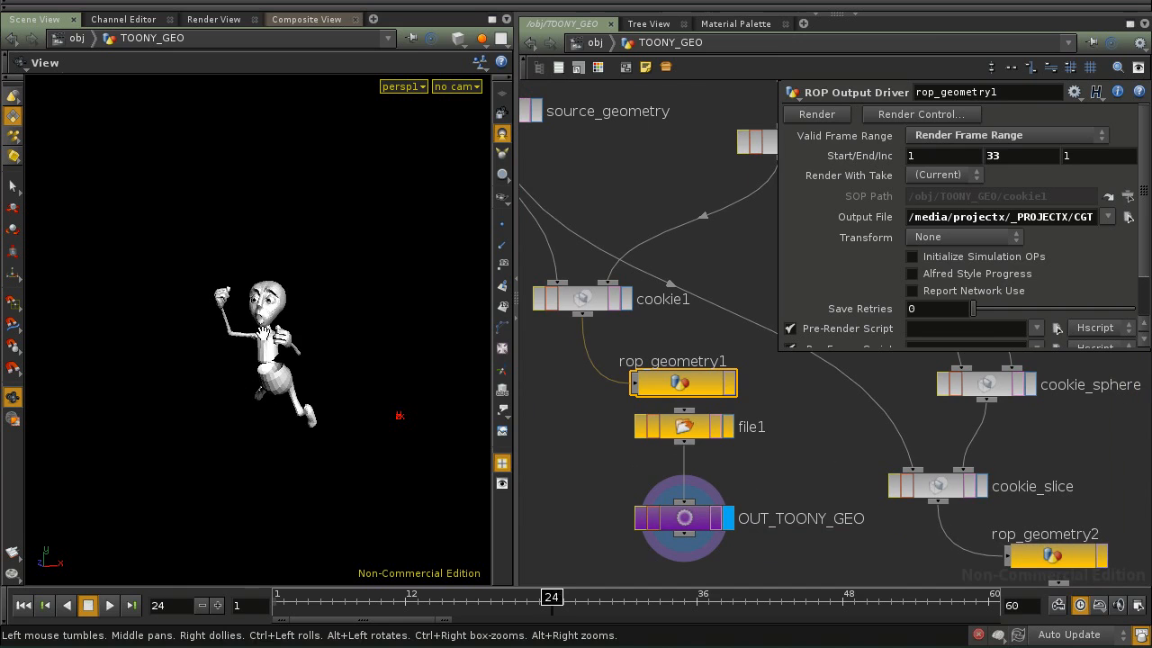
middle_click_drag(769, 450, 468, 454)
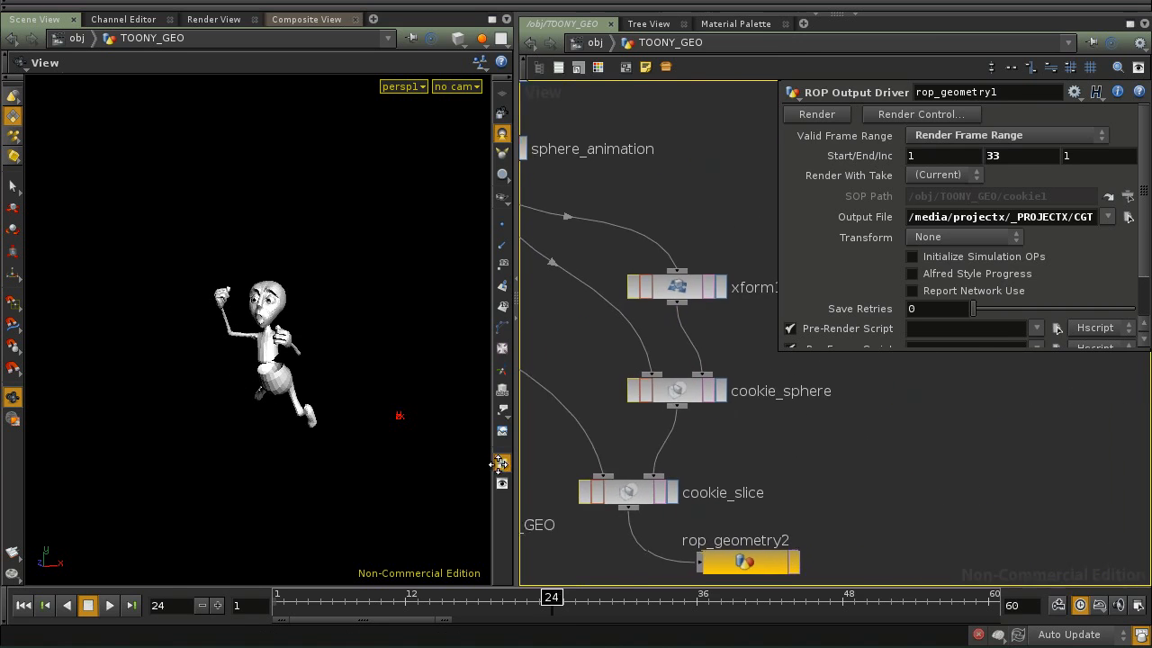
middle_click_drag(633, 405, 671, 345)
middle_click_drag(779, 418, 730, 364)
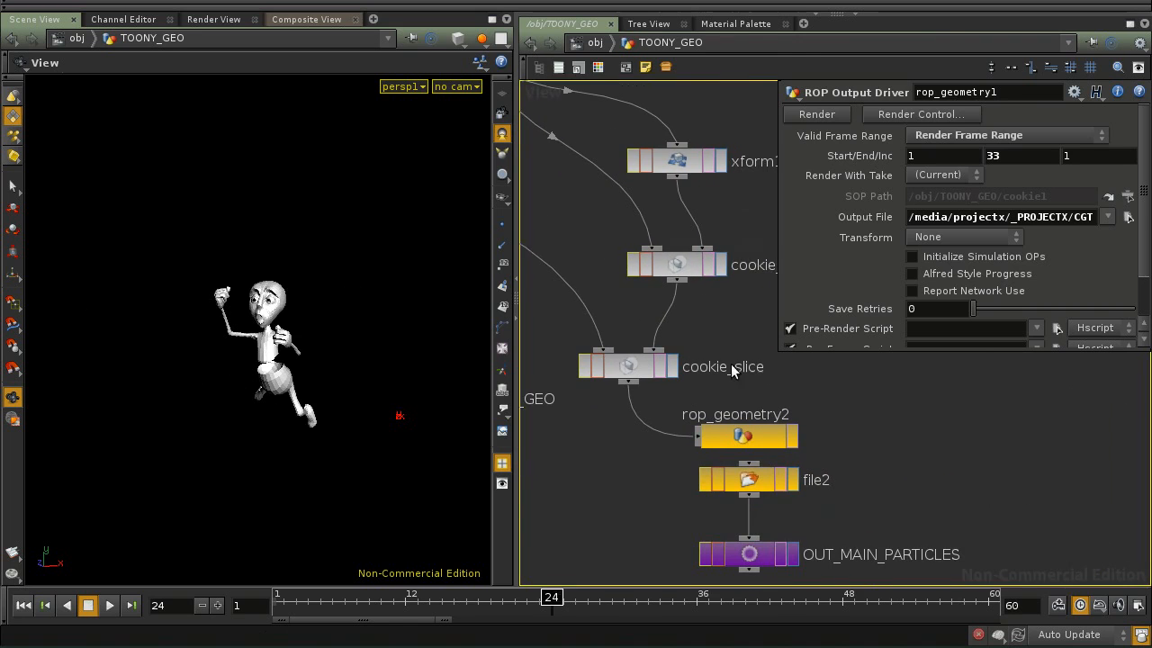
middle_click_drag(911, 521, 885, 508)
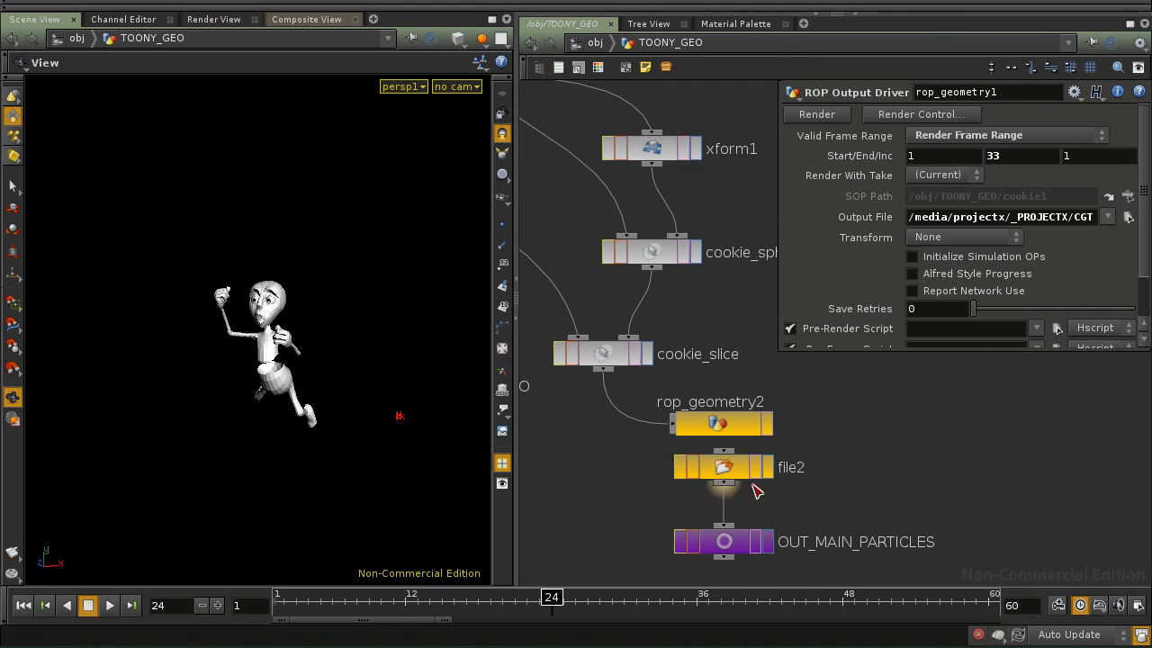
left_click(736, 425)
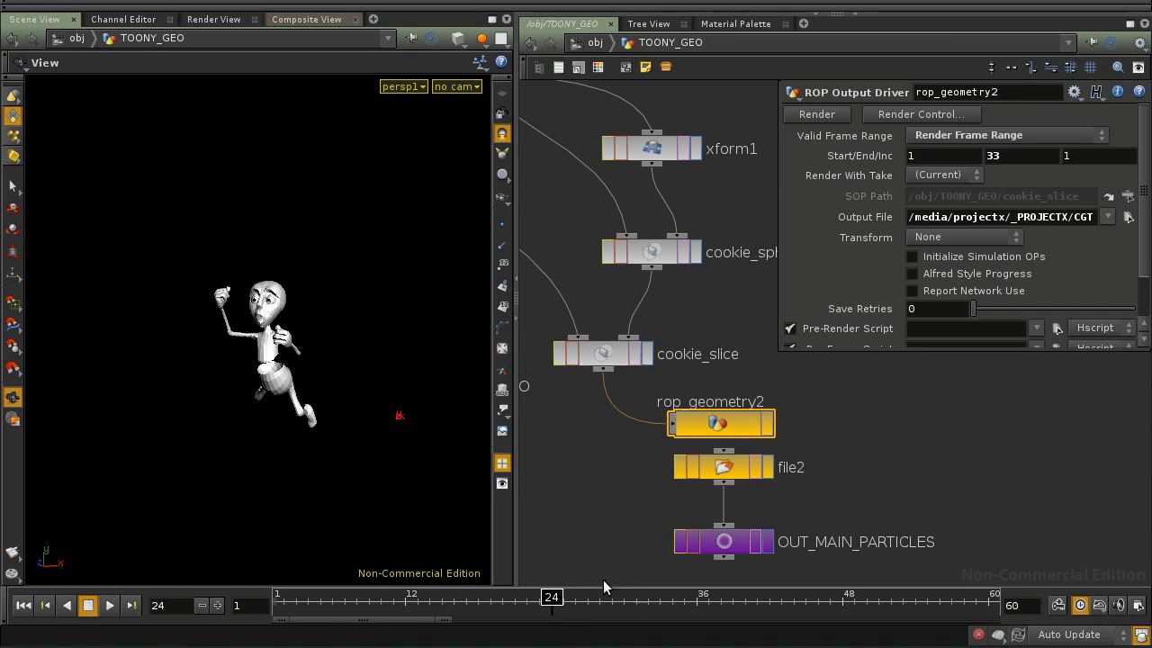
left_click_drag(554, 600, 561, 598)
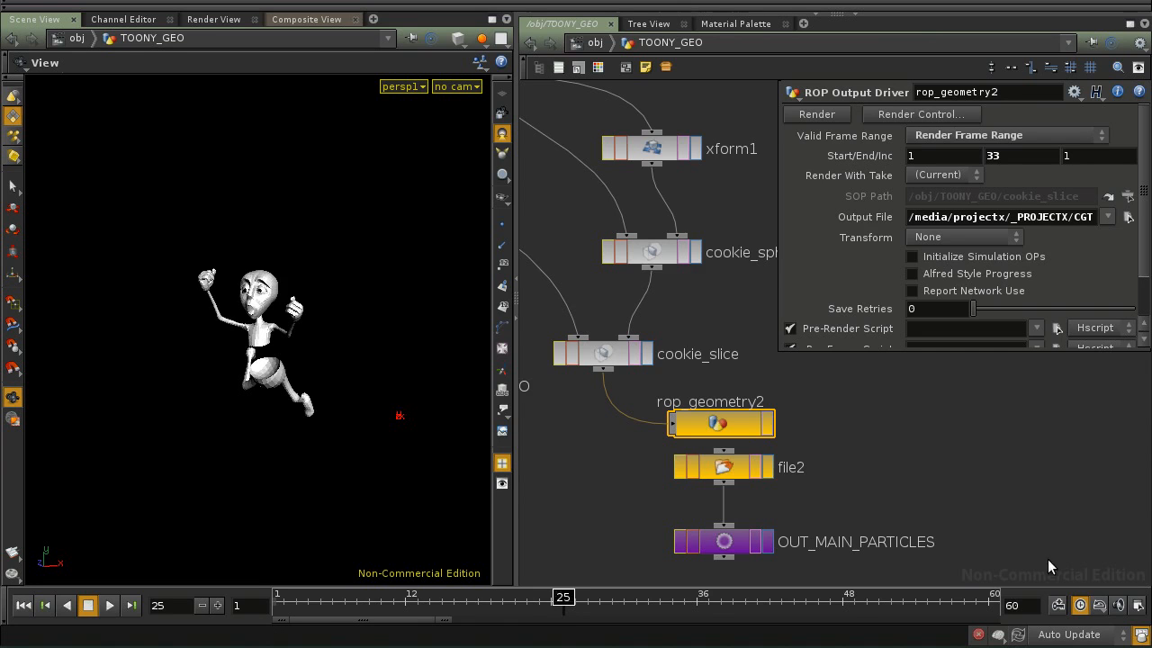
Turn off Integer Frame Values in the global animation options and scrub back to about frame 24.11
left_click(1137, 606)
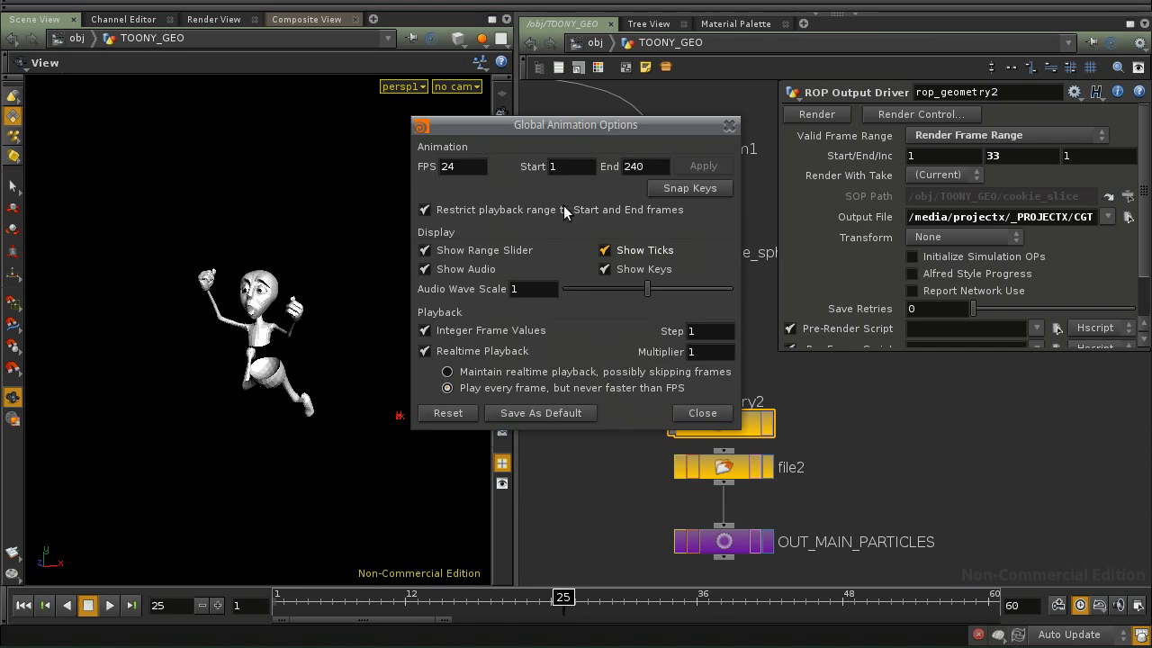
left_click_drag(606, 128, 515, 177)
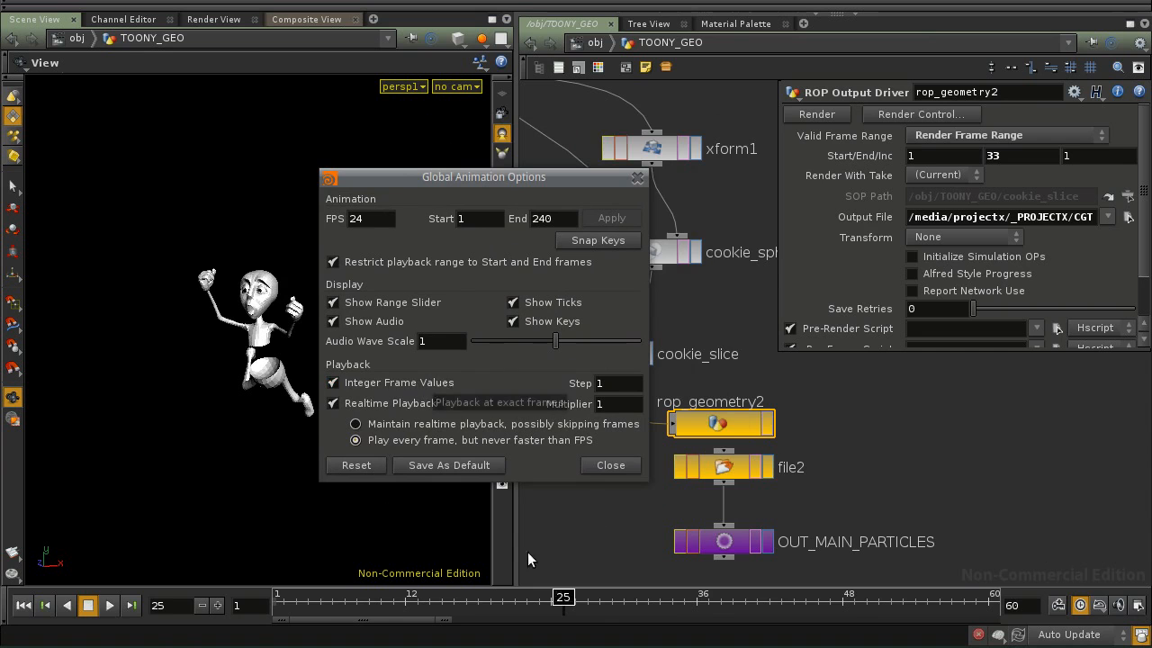
left_click(435, 386)
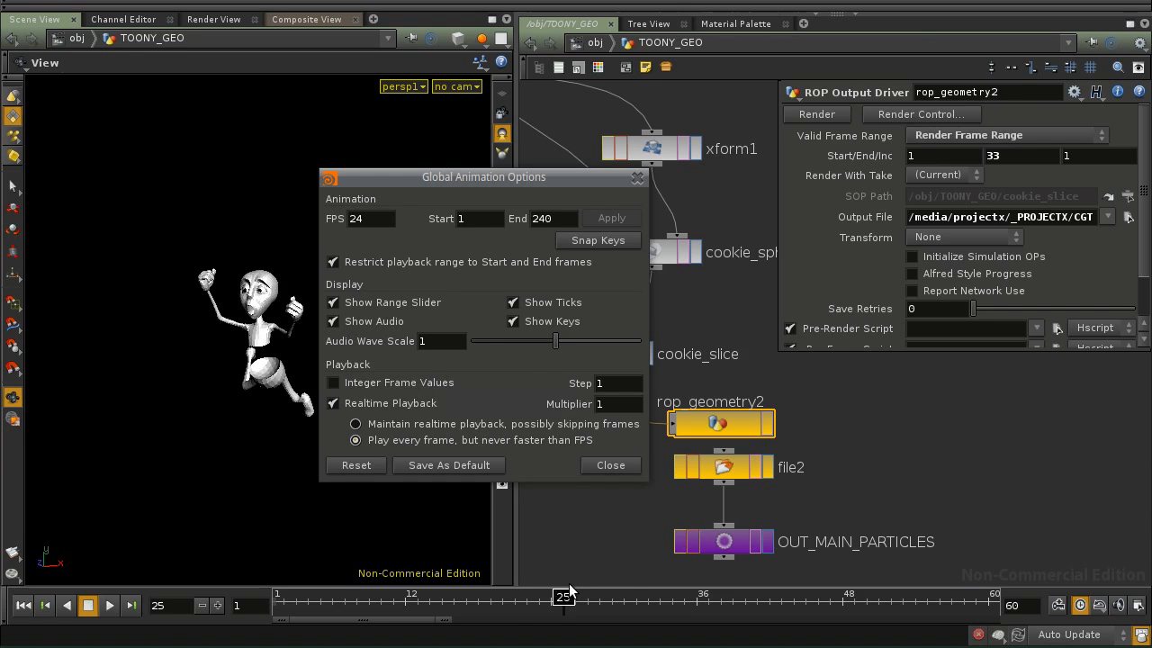
left_click_drag(567, 599, 560, 641)
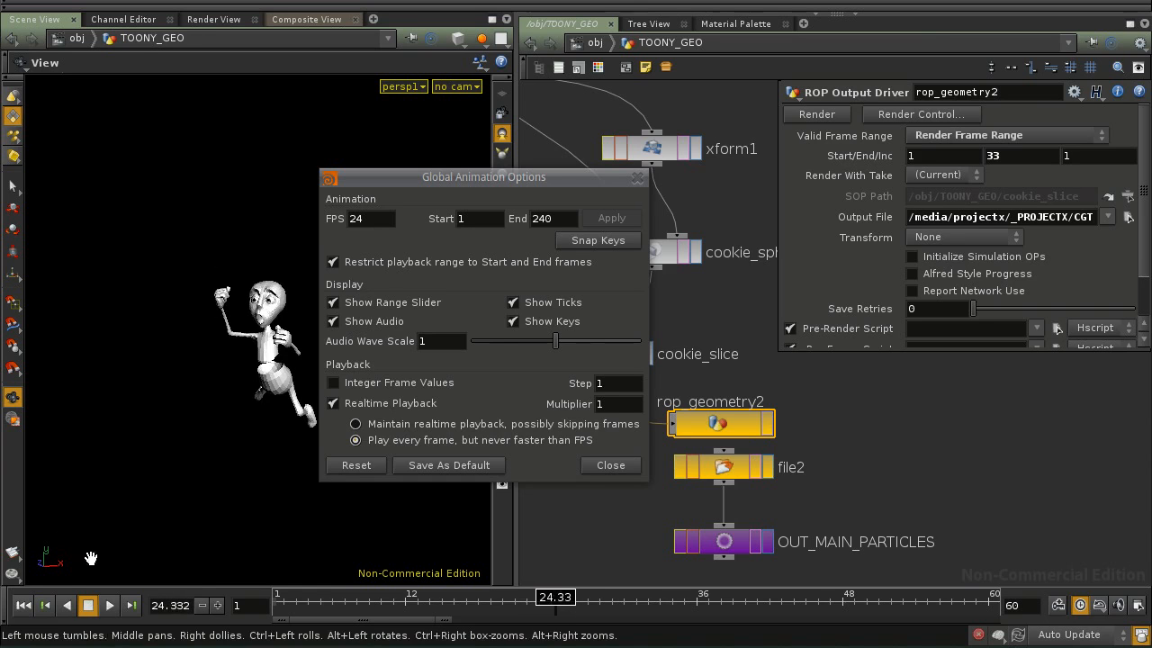
left_click_drag(555, 602, 552, 601)
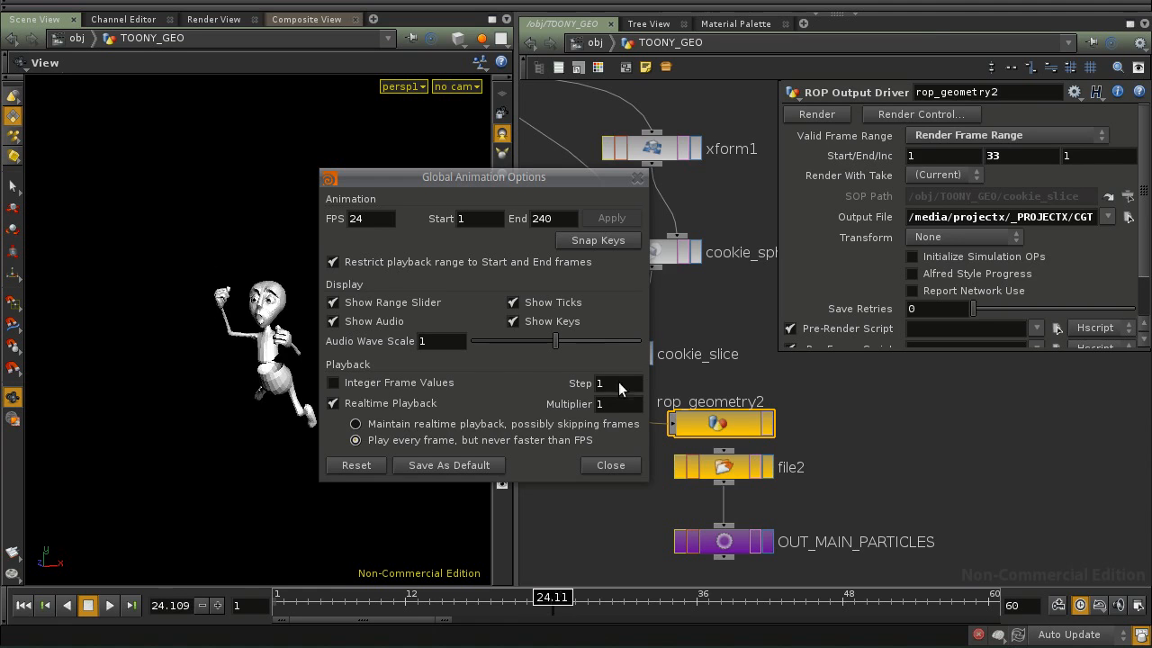
Set the playback Step to .25, rewind to frame 1 and advance in quarter frames to 2.75
left_click(600, 386)
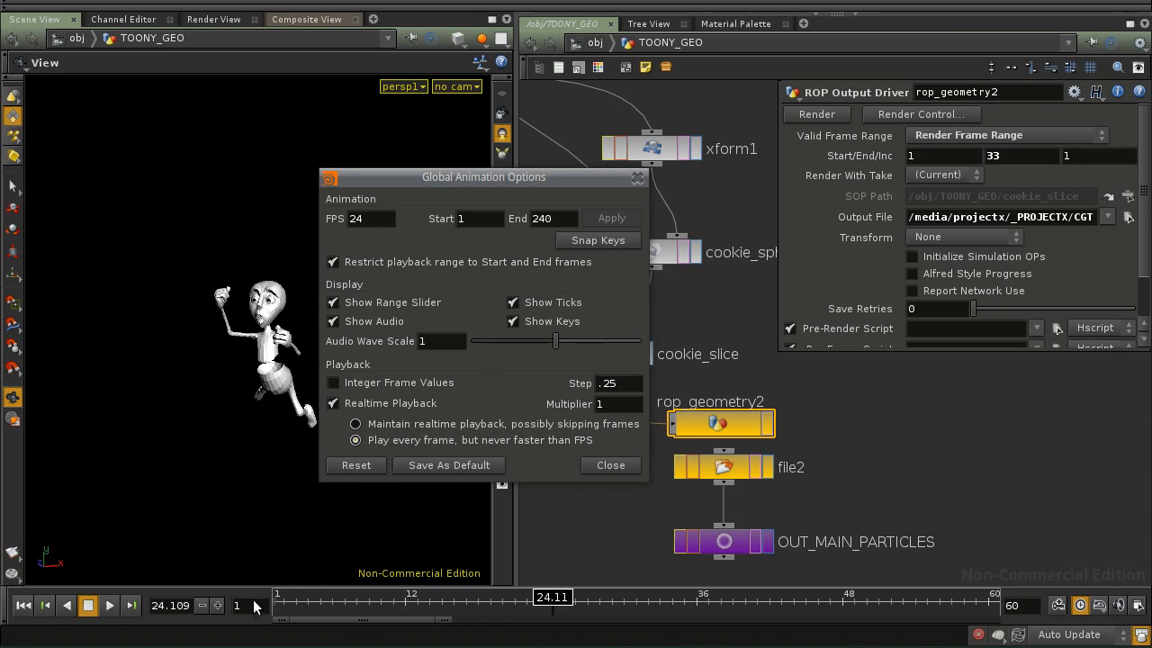
left_click(217, 607)
left_click(217, 607)
left_click(217, 607)
left_click(217, 607)
left_click(217, 607)
left_click(24, 608)
left_click(216, 607)
left_click(217, 607)
left_click(217, 607)
left_click(217, 607)
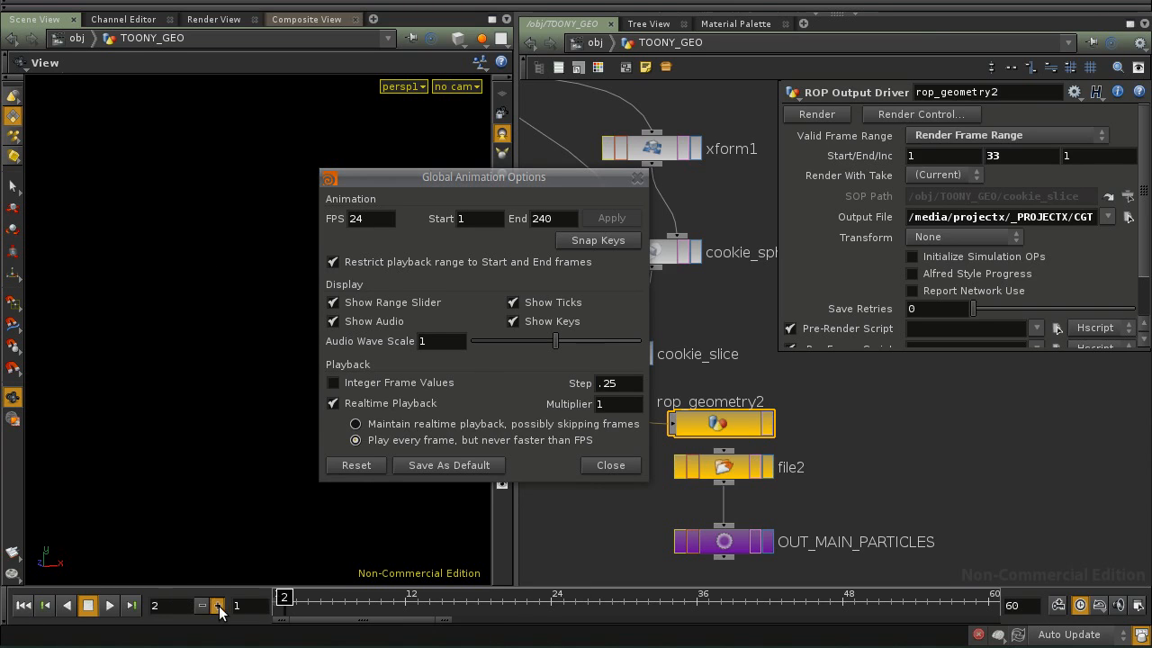
left_click(217, 606)
left_click(217, 605)
left_click(217, 606)
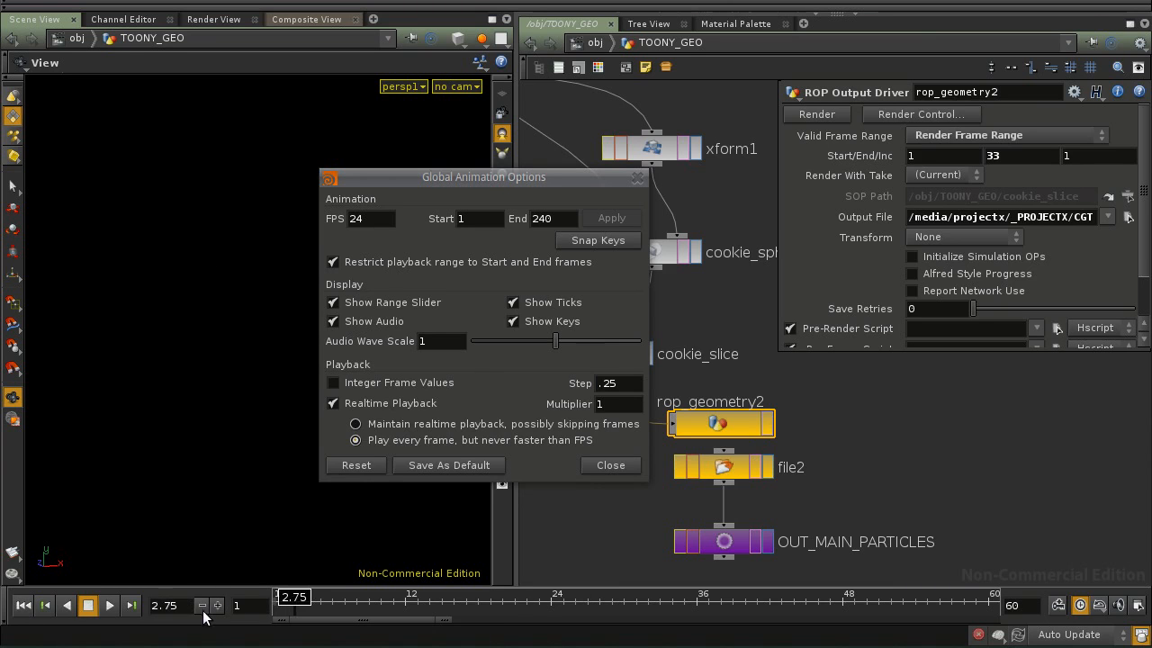
Jump to frame 20, advance in quarter frames to frame 21, and close the global animation options
left_click(158, 607)
type("20")
key("Return")
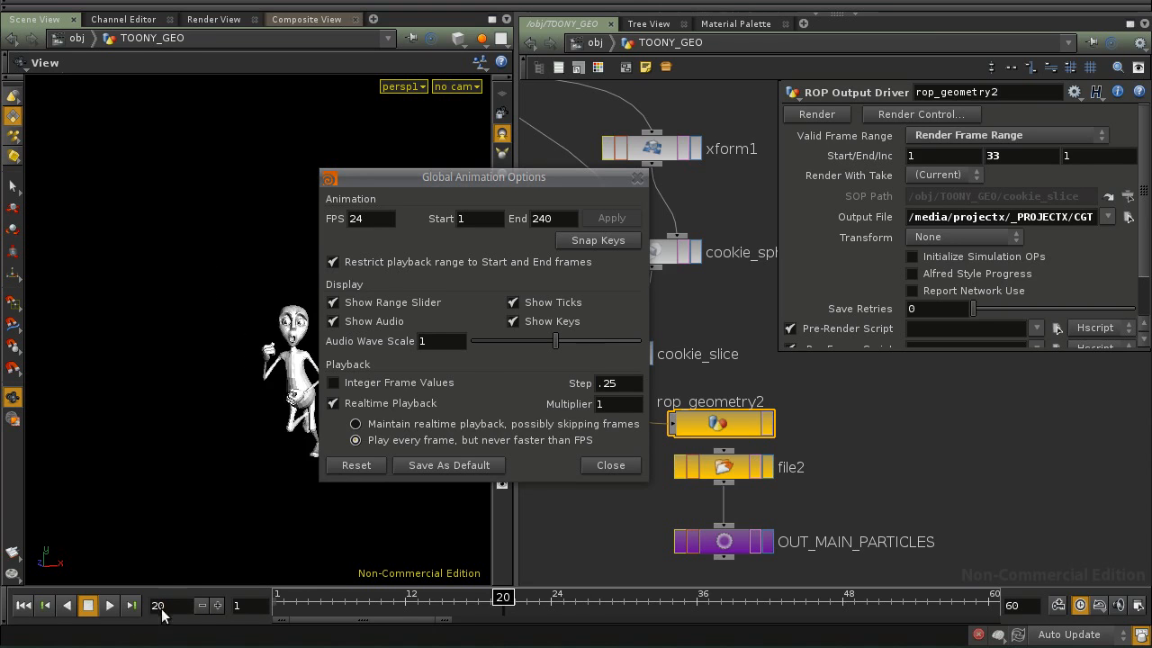
left_click(218, 609)
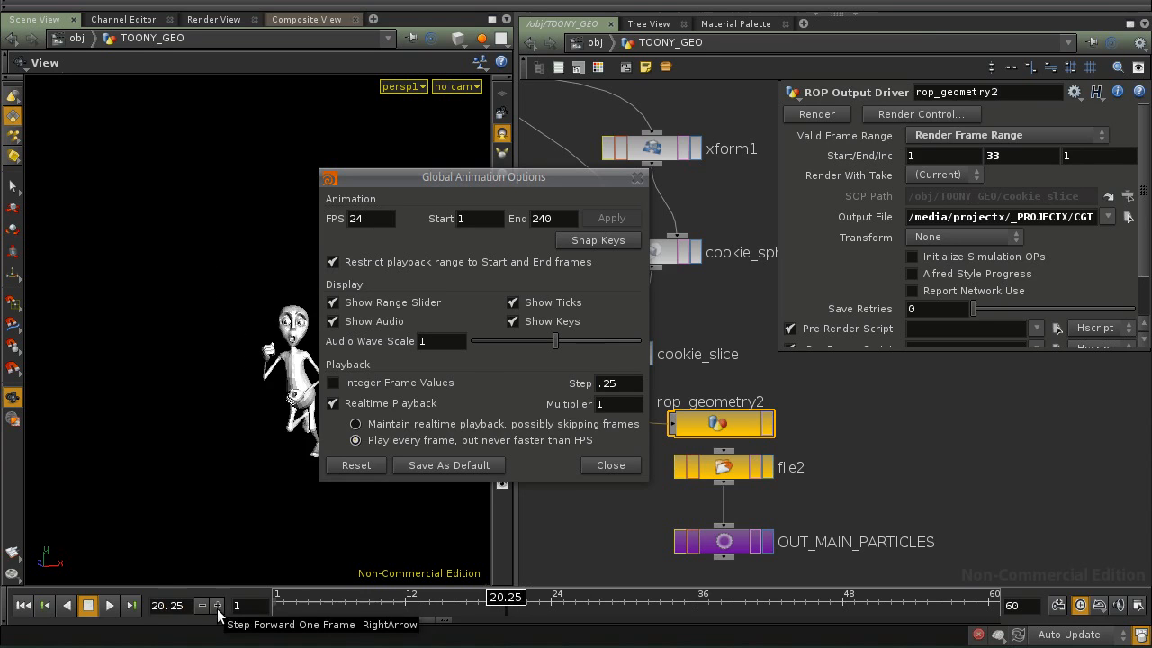
left_click(218, 609)
left_click(218, 609)
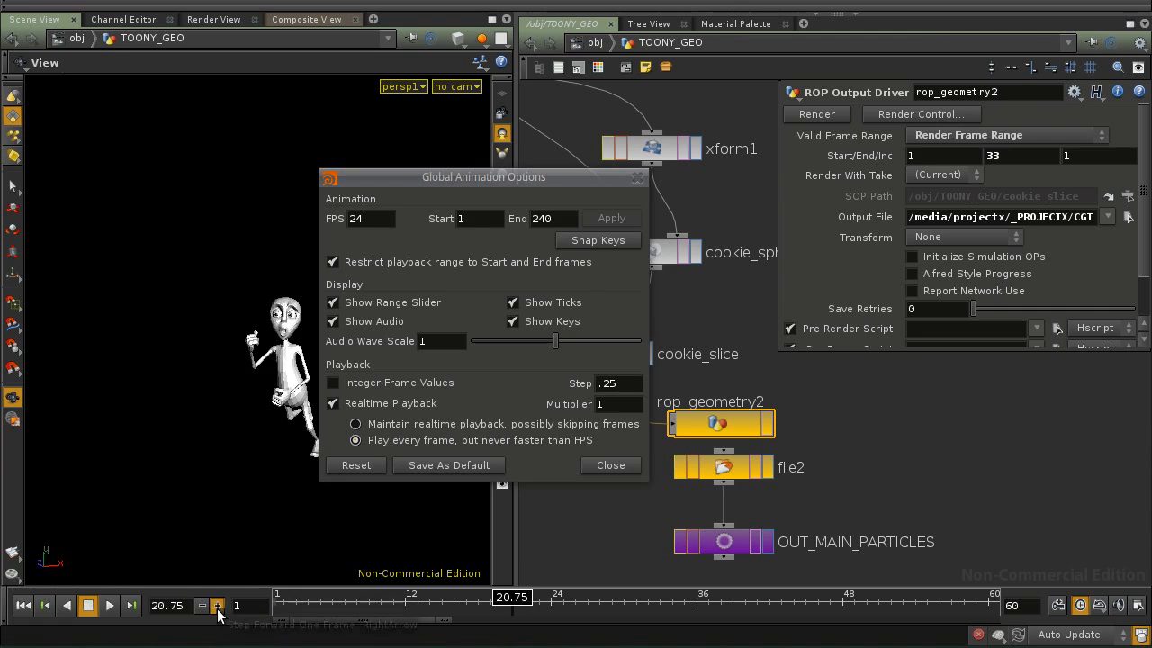
left_click(217, 609)
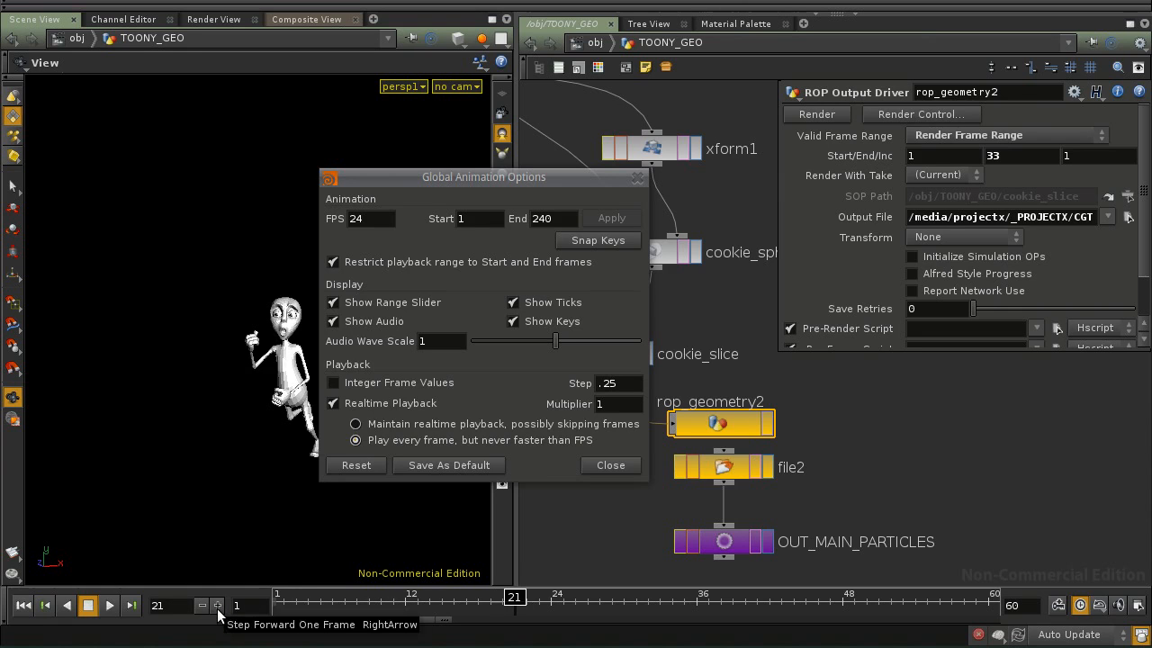
left_click(626, 464)
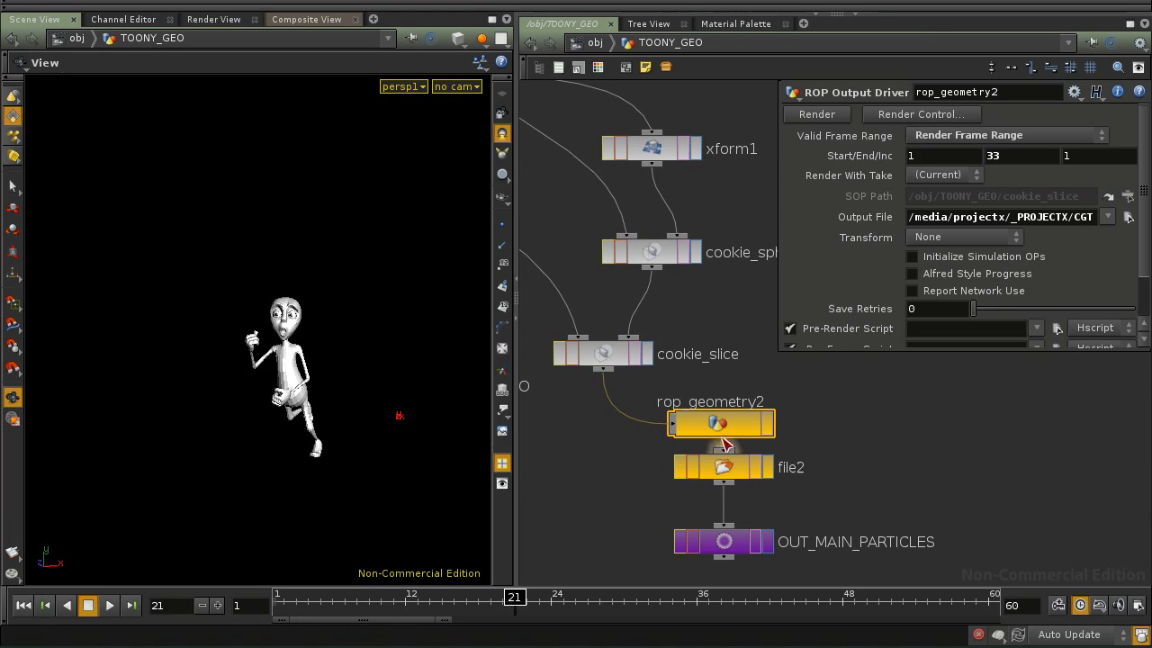
Move the timeline to frame 22 and return from TOONY_GEO to the object level
left_click(518, 594)
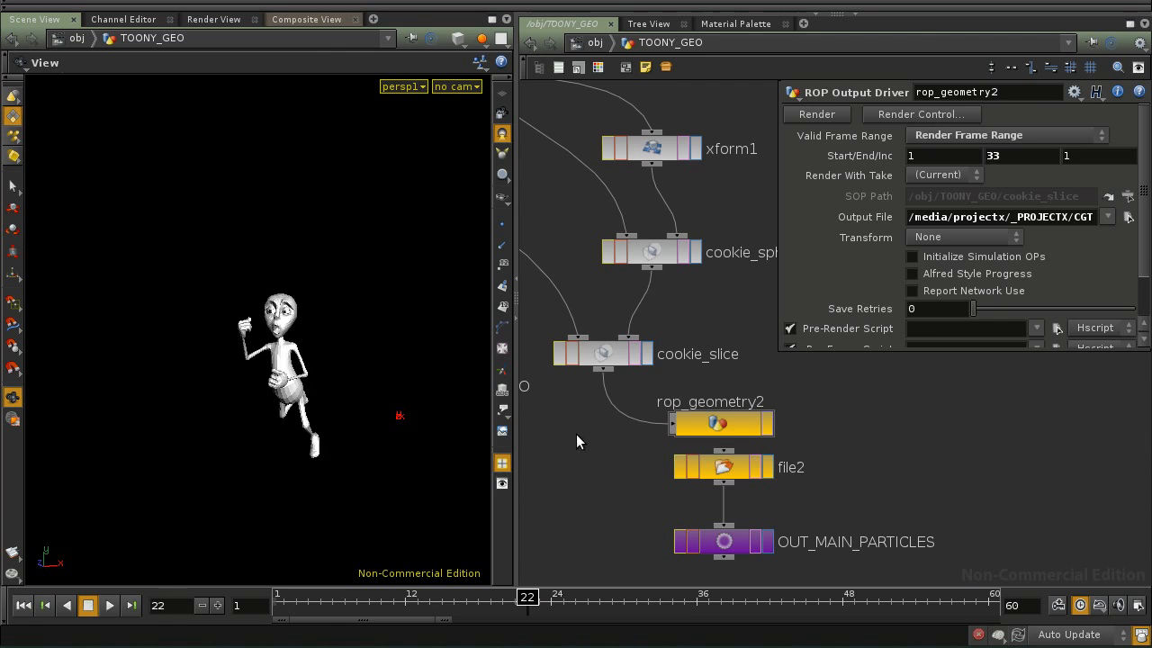
middle_click_drag(576, 434, 750, 501)
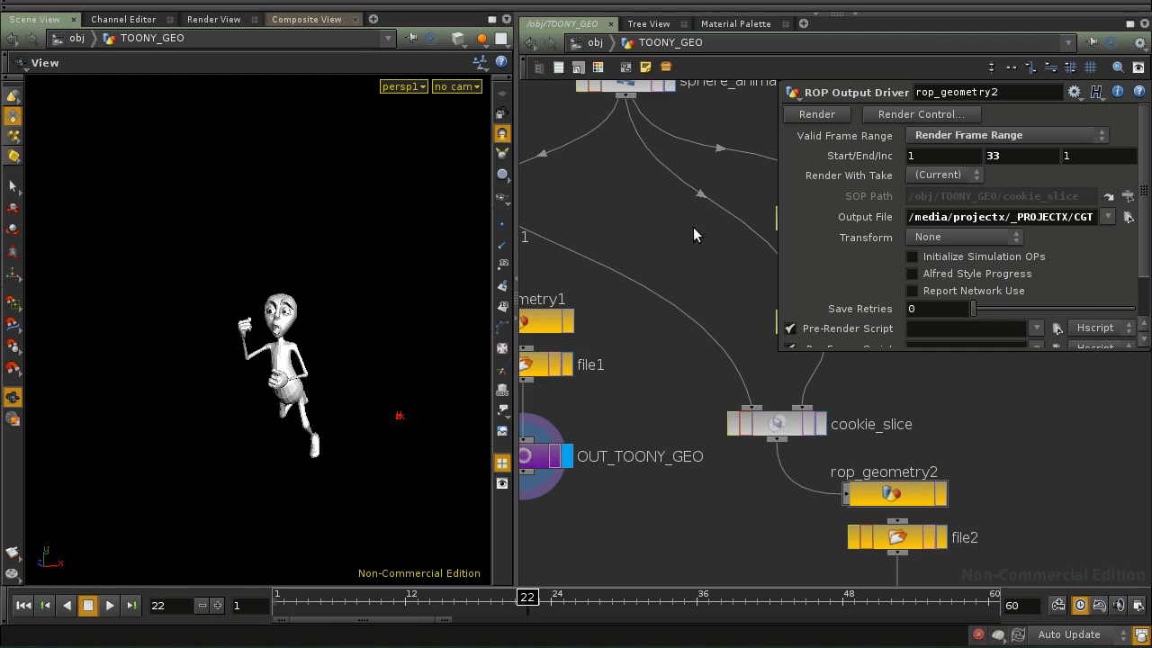
left_click(594, 42)
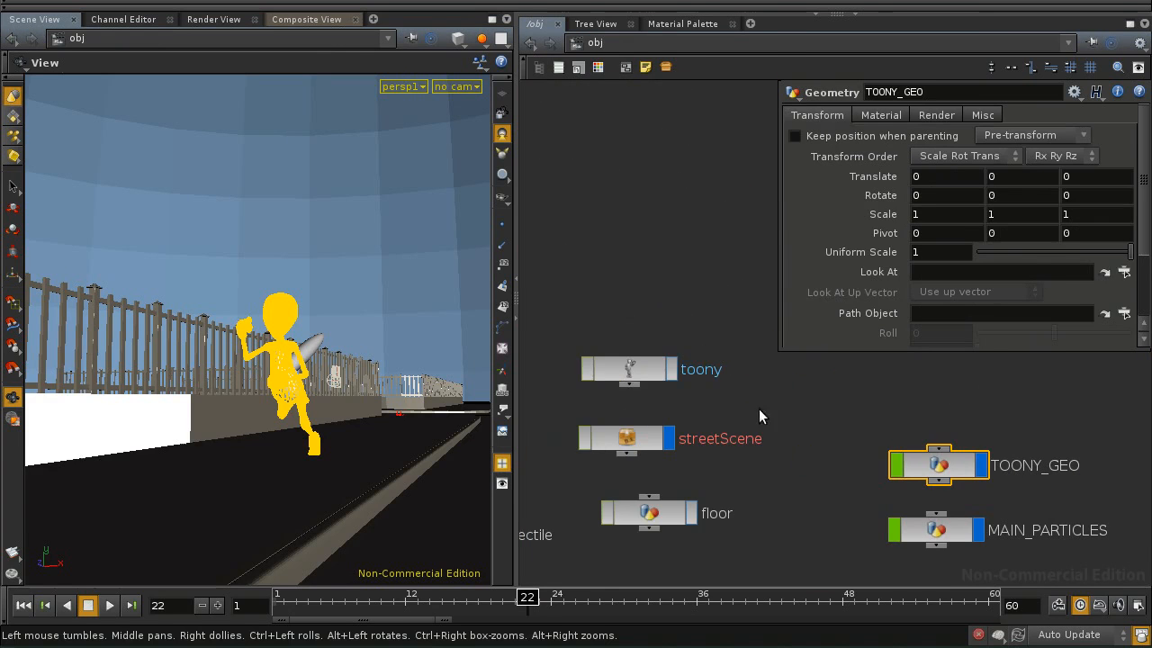
Display the toony character instead of TOONY_GEO at the object level and move the timeline to frame 24.75
left_click(672, 369)
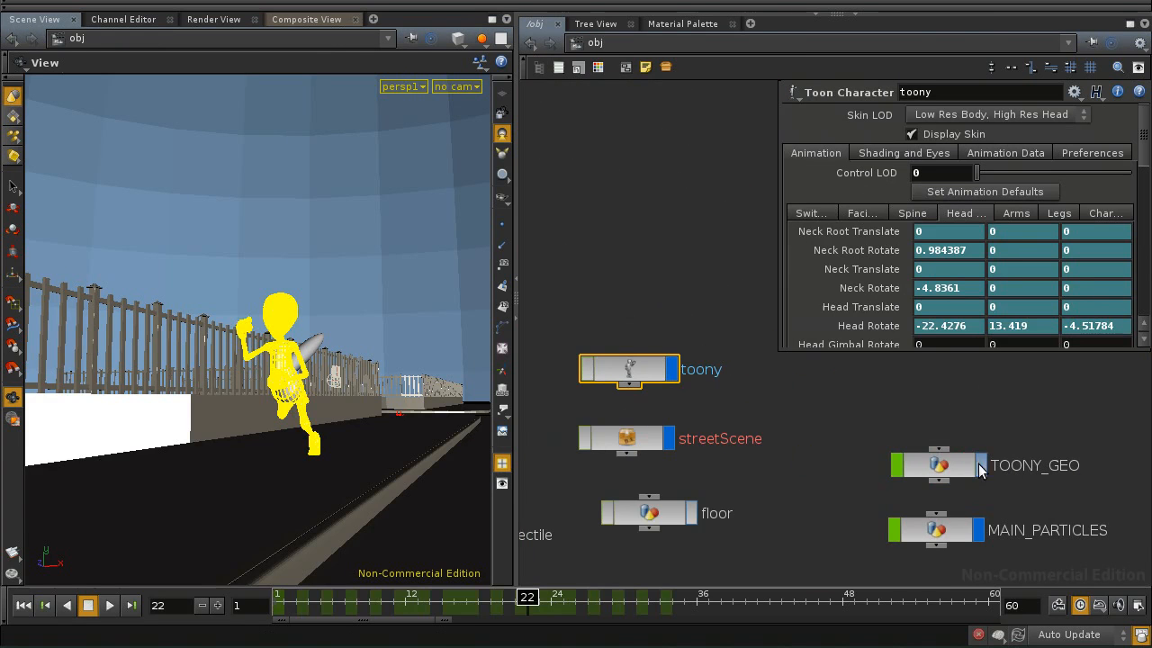
left_click(670, 370)
left_click(744, 407)
left_click(673, 369)
left_click(634, 367)
left_click(796, 494)
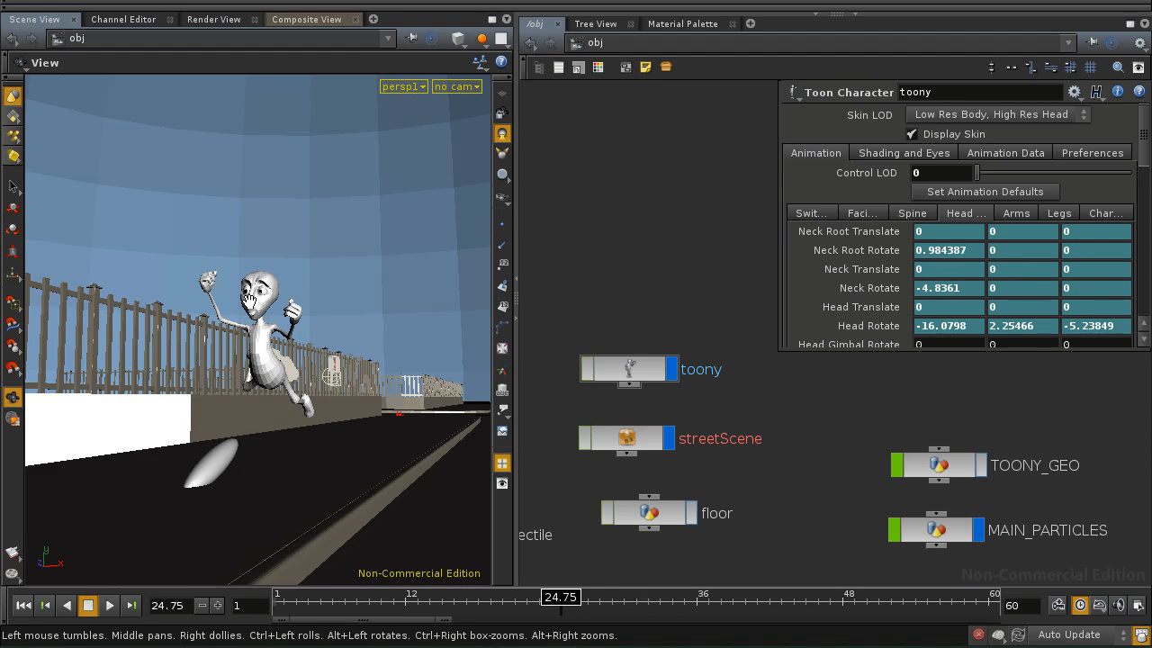
left_click(633, 367)
left_click(568, 413)
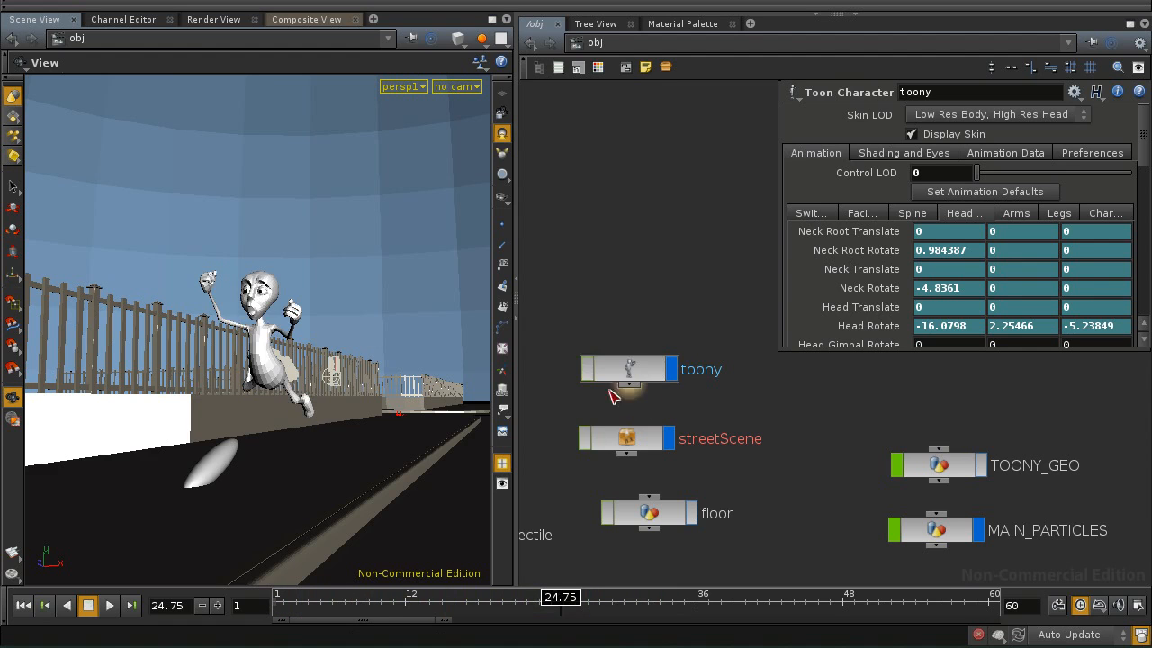
Step back to frame 24 and advance in quarter frames to frame 26 to examine toony's sub-frame animation
key("Left")
key("Left")
key("Left")
key("Left")
key("Left")
key("Left")
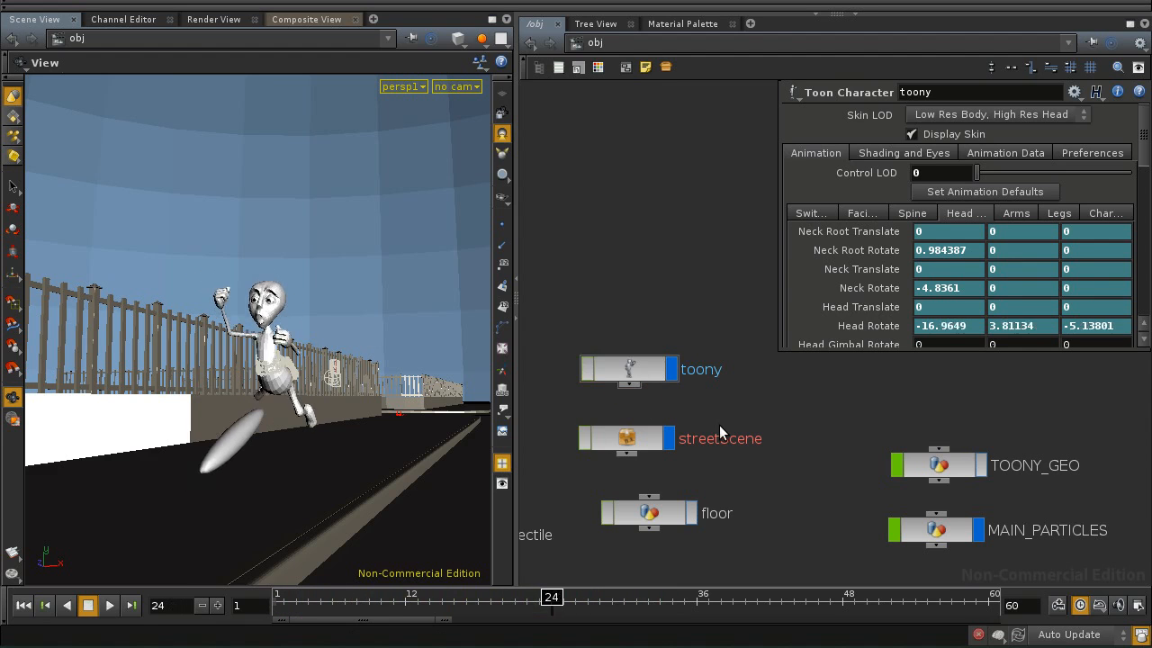
key("Right")
key("Right")
key("Right")
key("Right")
key("Right")
key("Right")
key("Right")
key("Right")
key("Right")
key("Right")
key("Right")
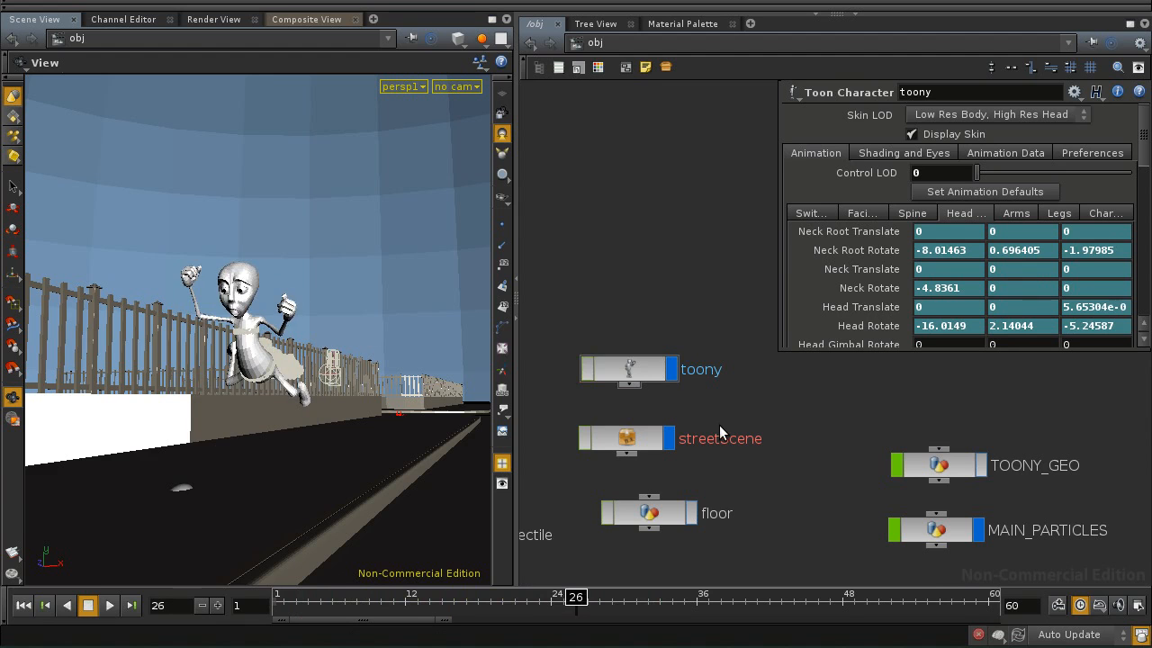
Hide toony, display TOONY_GEO again and go inside its network
left_click(670, 370)
left_click(937, 467)
left_click(979, 467)
double_click(940, 466)
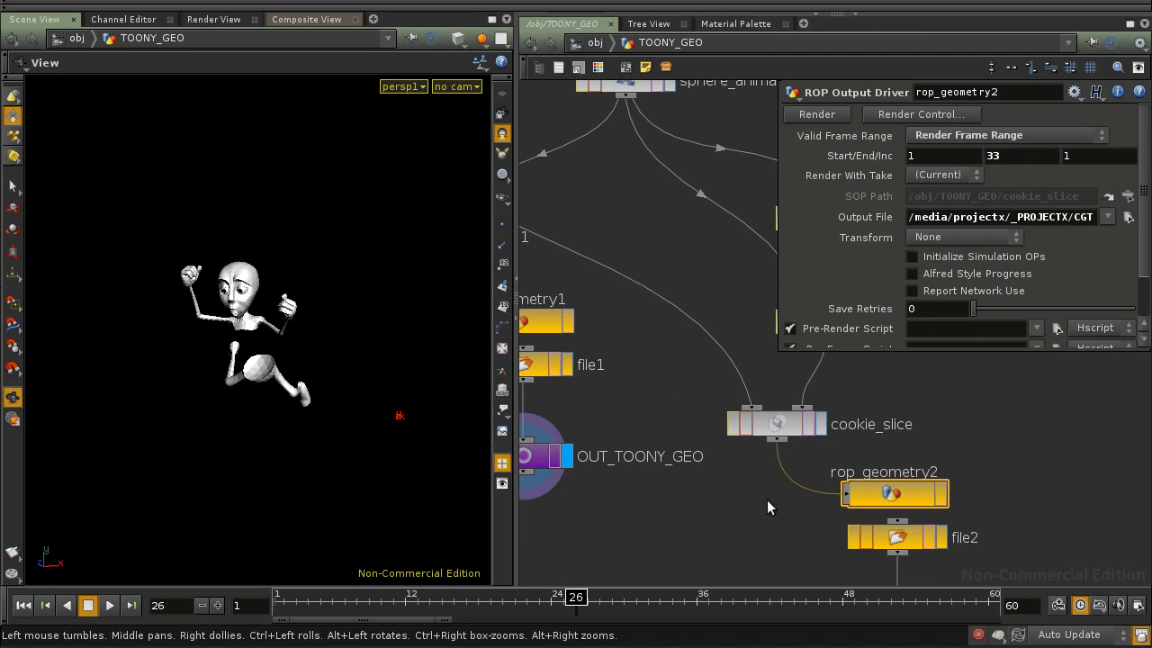
Set the frame range increment of rop_geometry2 to .25
middle_click_drag(767, 499, 670, 420)
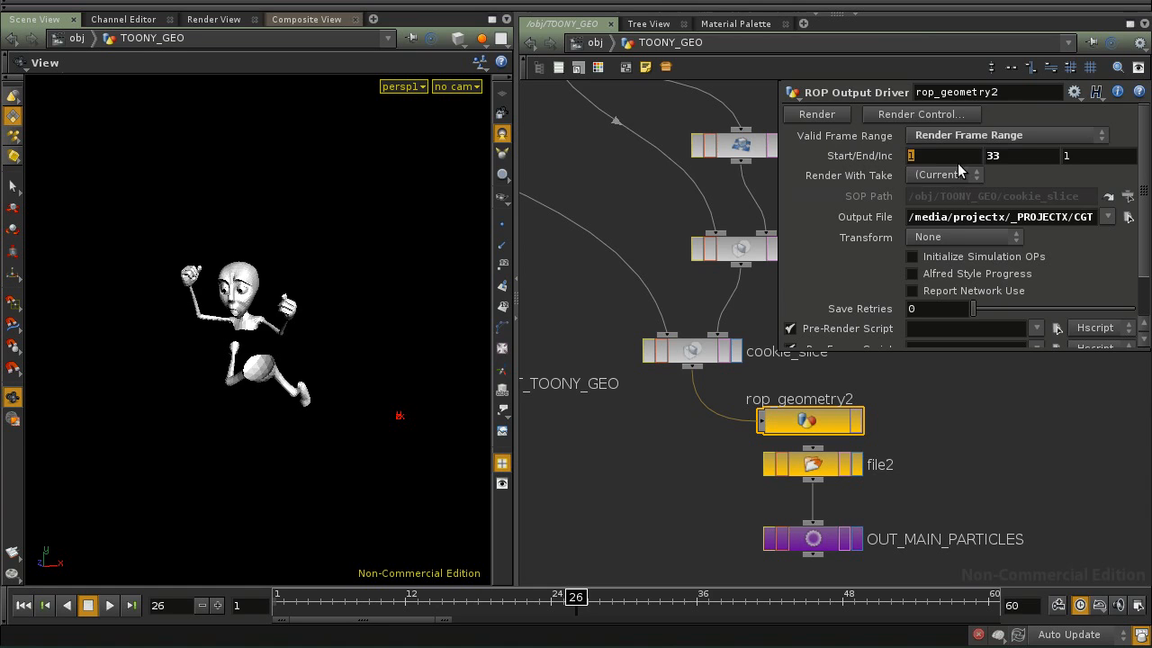
key("Tab")
key("Tab")
type("5")
Widen the parameter pane and replace $F4 with $FF in rop_geometry2's output file name
left_click_drag(780, 355, 542, 361)
left_click_drag(1034, 218, 1097, 219)
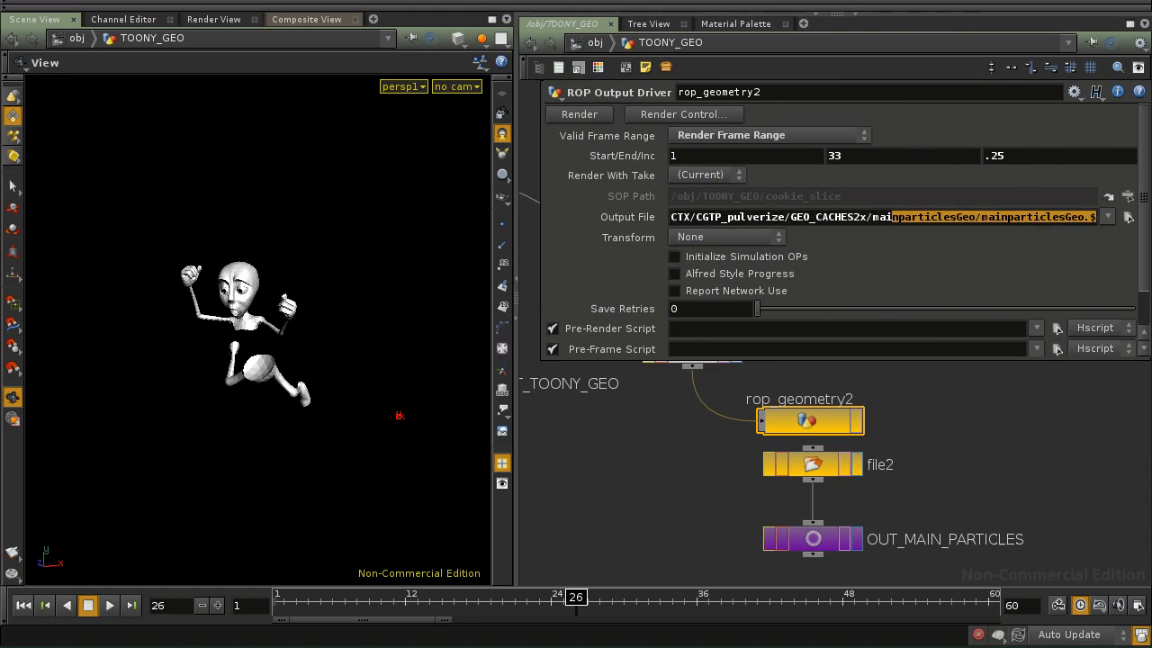
left_click(1052, 217)
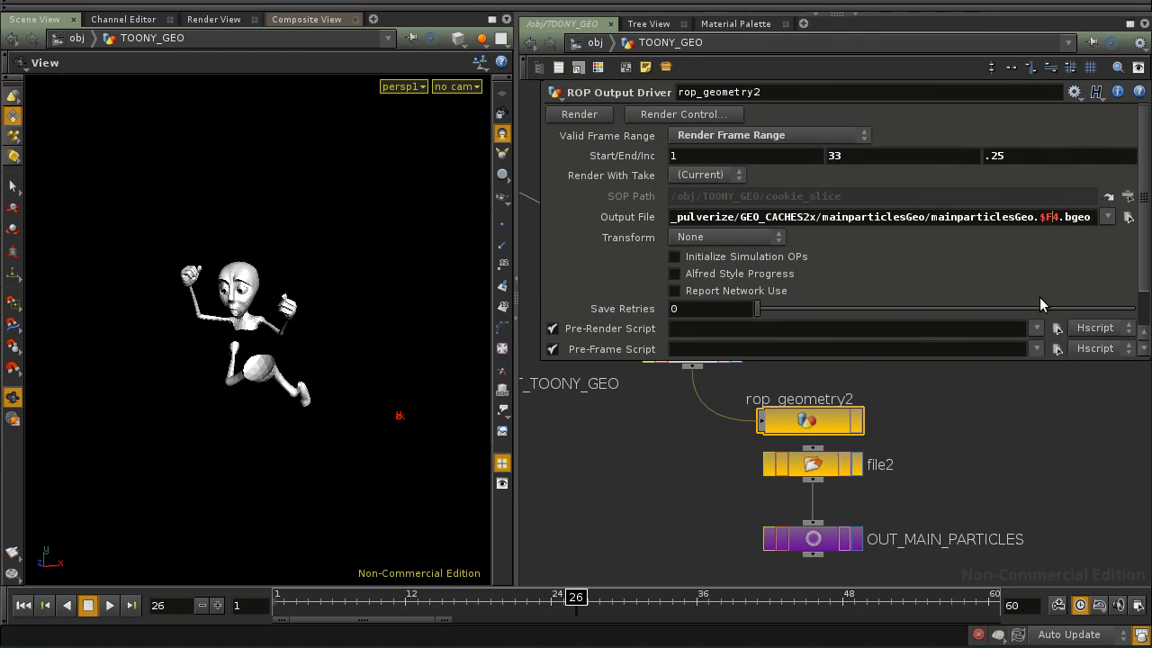
key("Delete")
type("F")
Switch to the file browser and examine the mainparticlesGeo cache folder in list view with the full file names readable
left_click_drag(1151, 647, 560, 111)
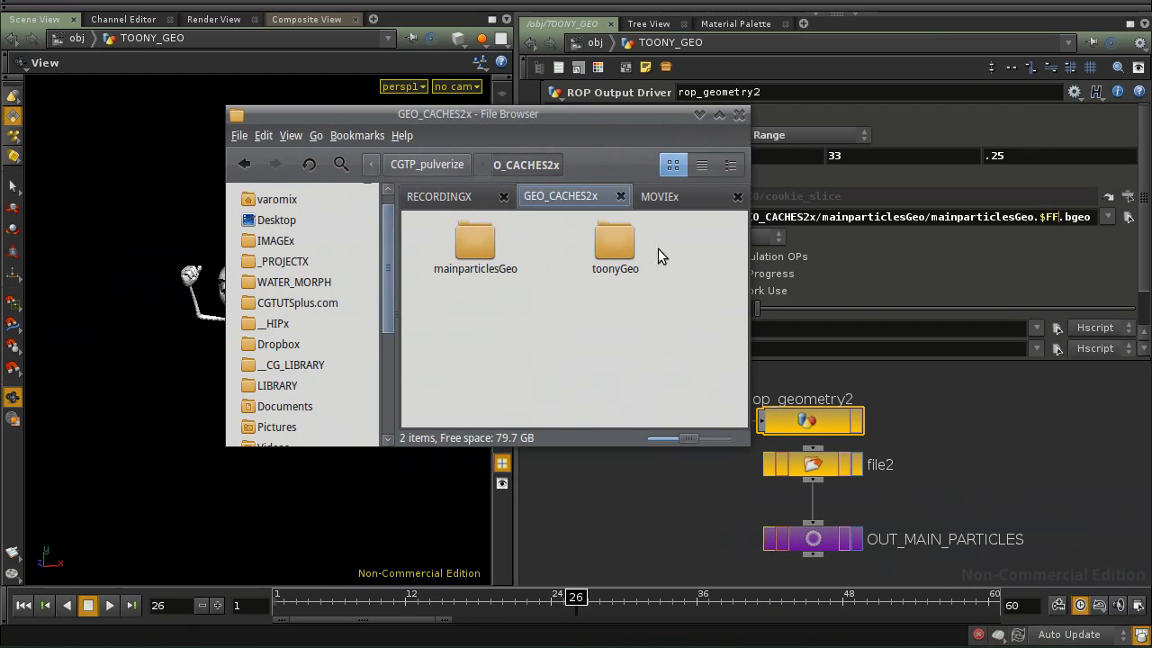
double_click(485, 243)
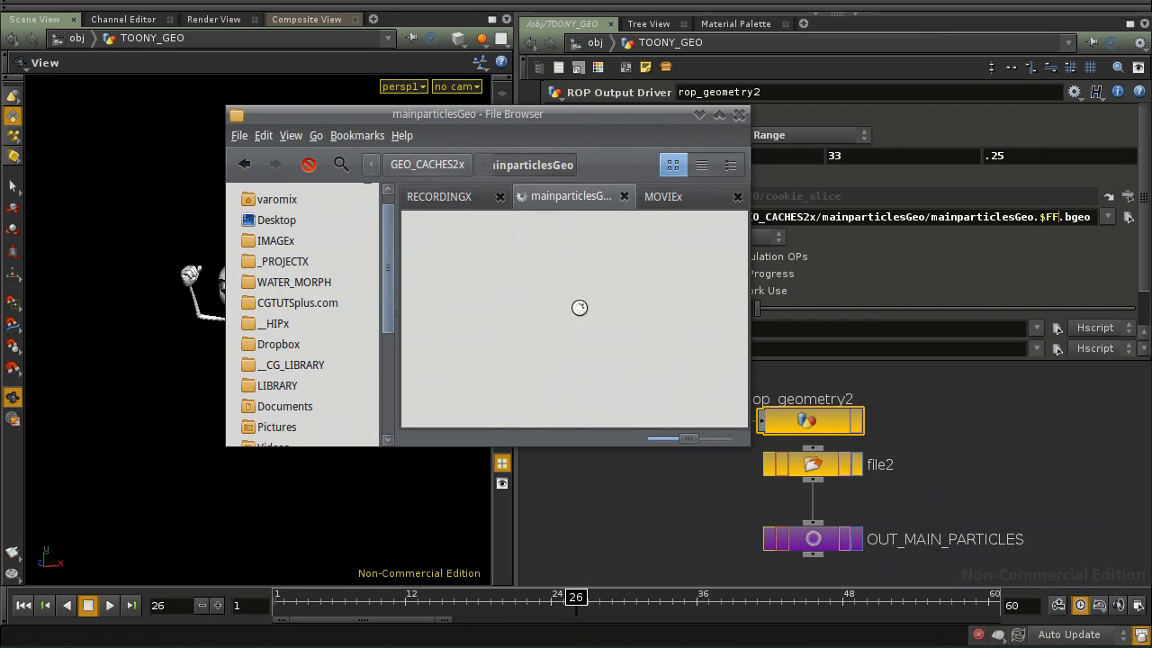
left_click_drag(746, 444, 887, 565)
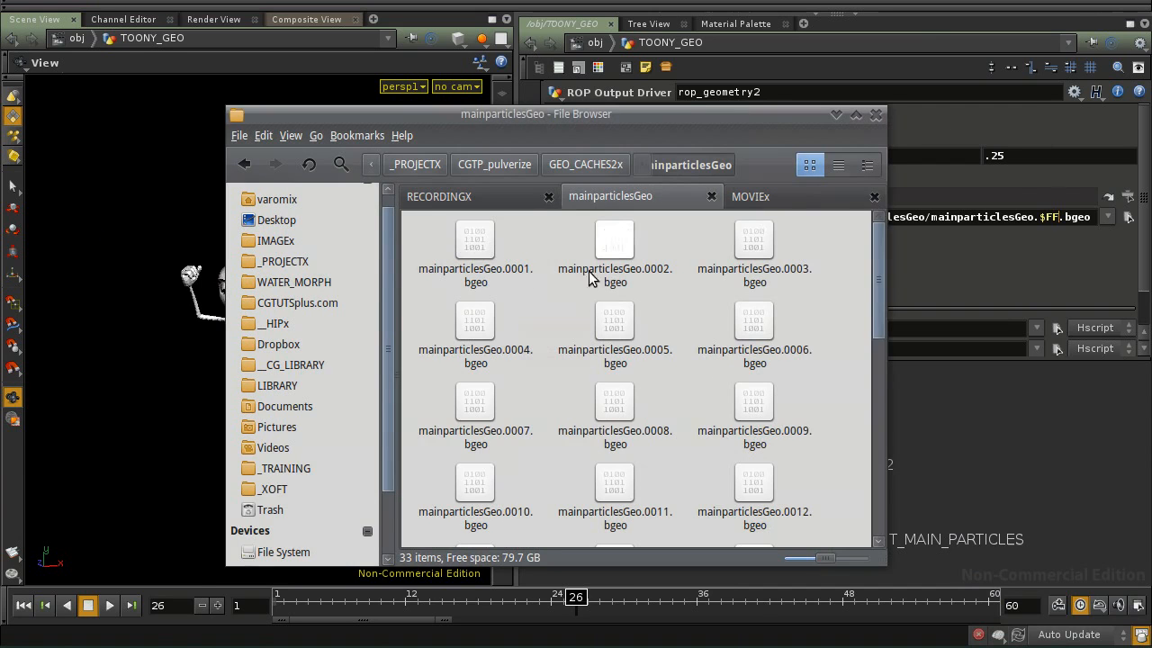
left_click(837, 165)
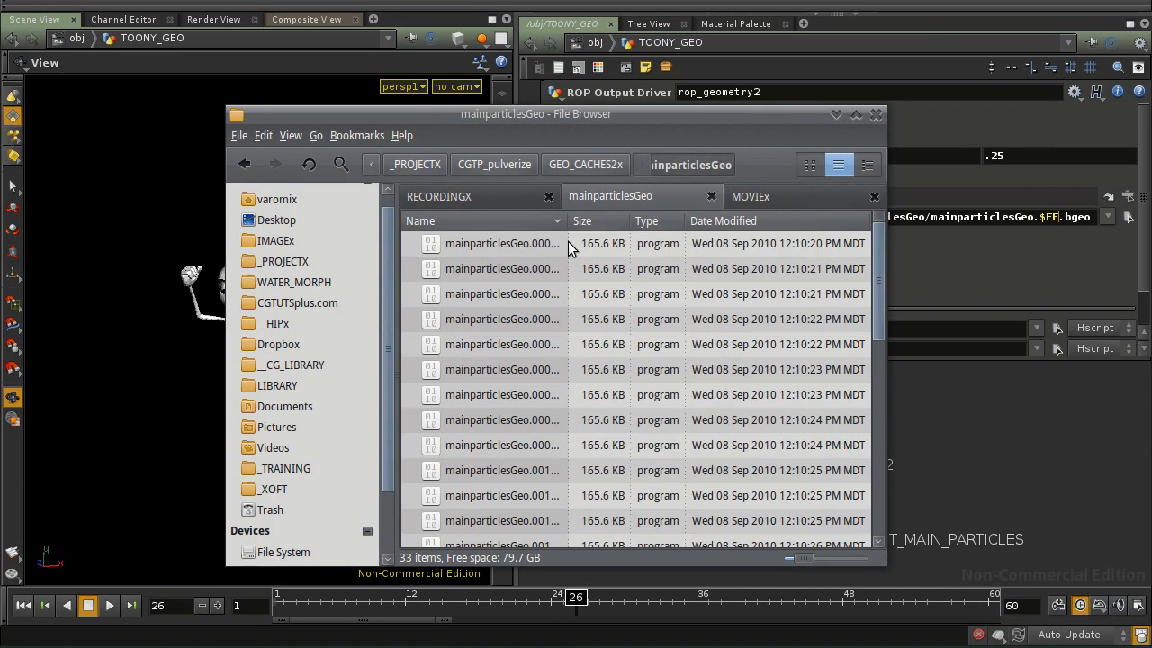
left_click_drag(569, 226, 640, 225)
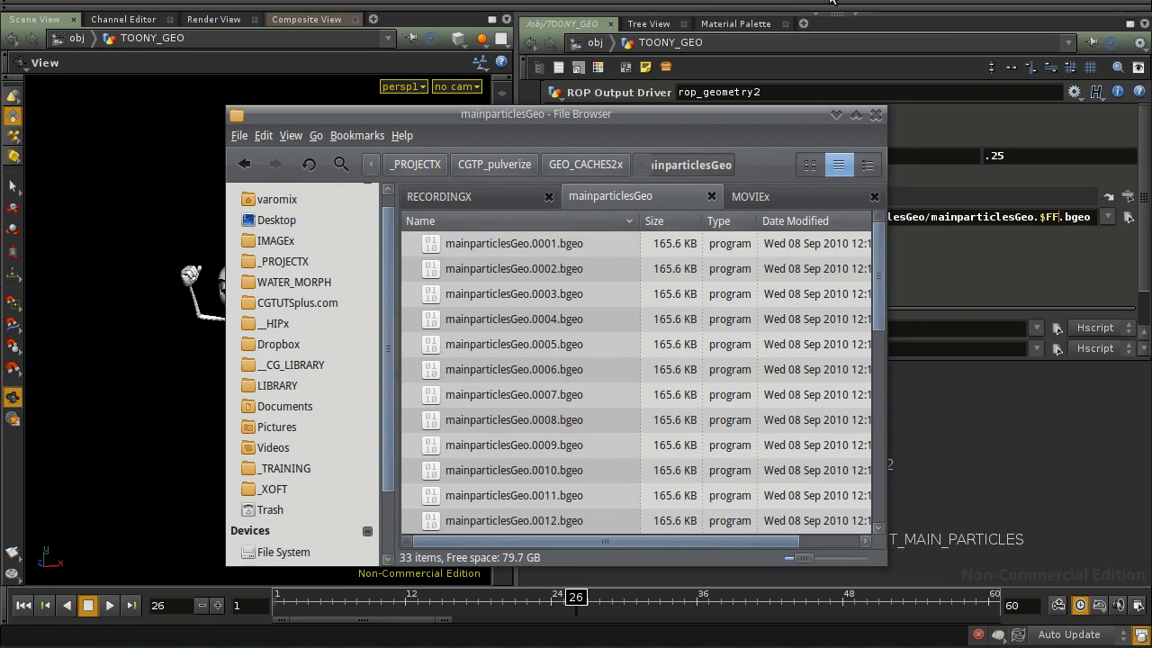
left_click(836, 115)
Render rop_geometry2 for frames 1 to 33 and check the mainparticlesGeo folder for sub-frame files while it writes
left_click(597, 115)
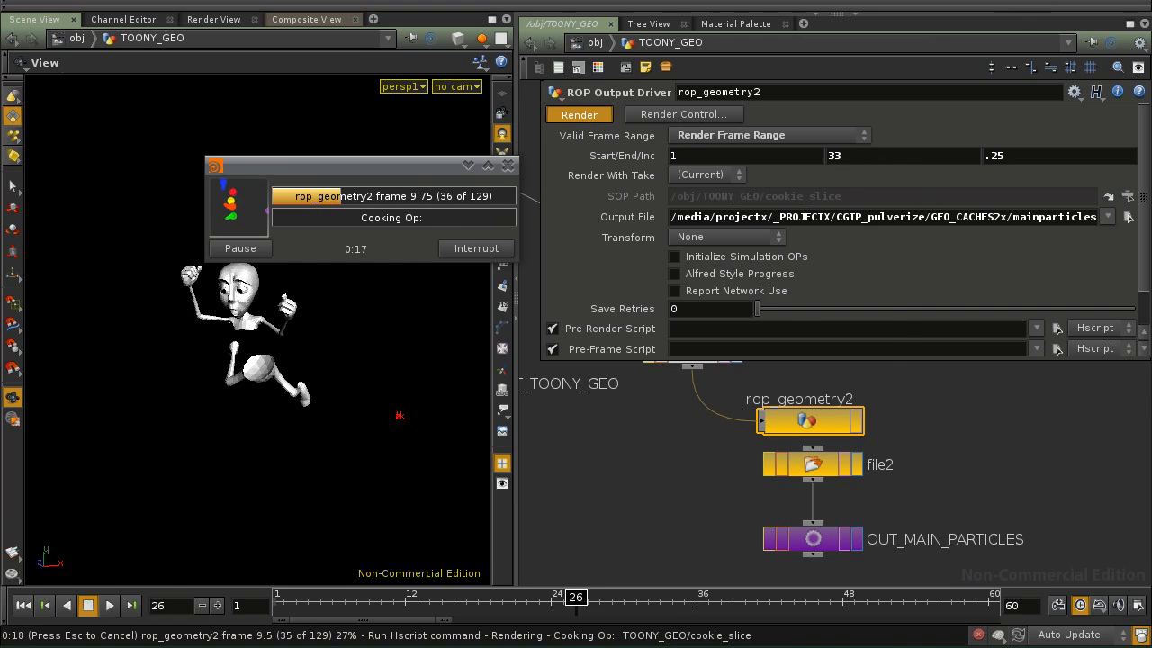
key("alt+Tab")
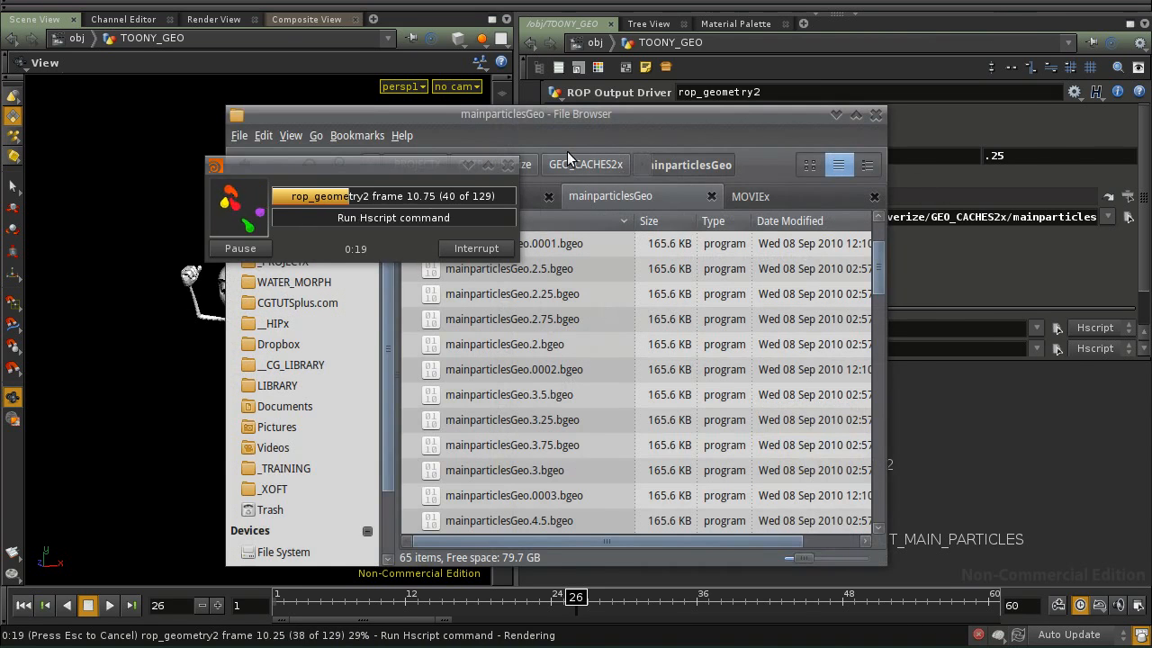
left_click_drag(596, 113, 786, 111)
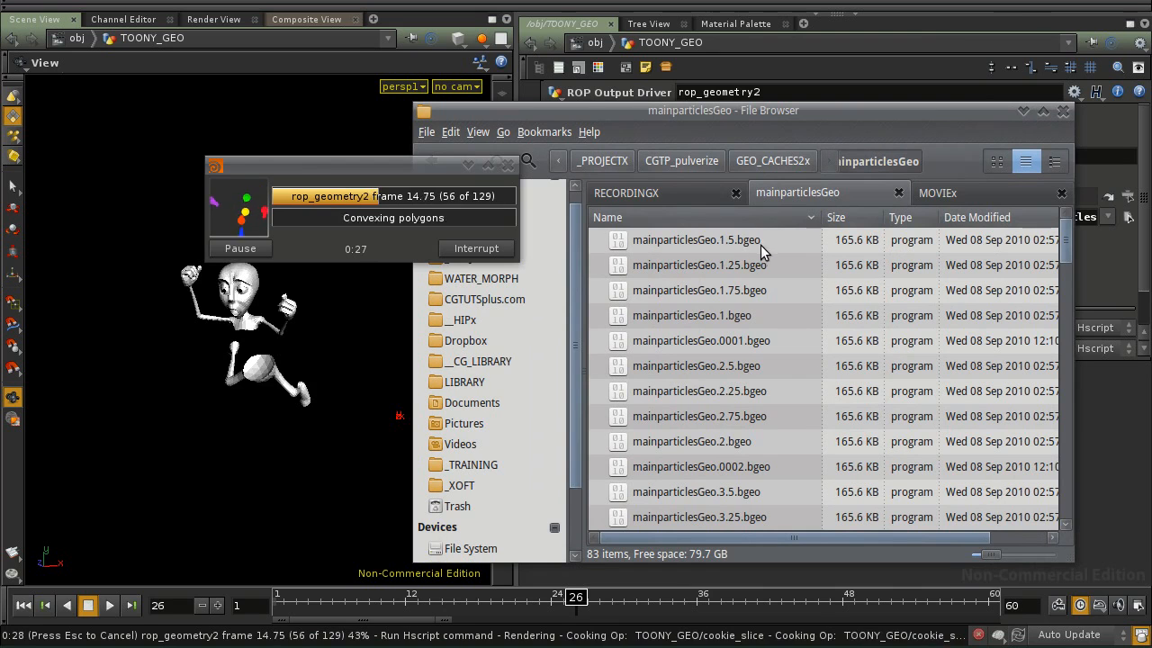
left_click(747, 317)
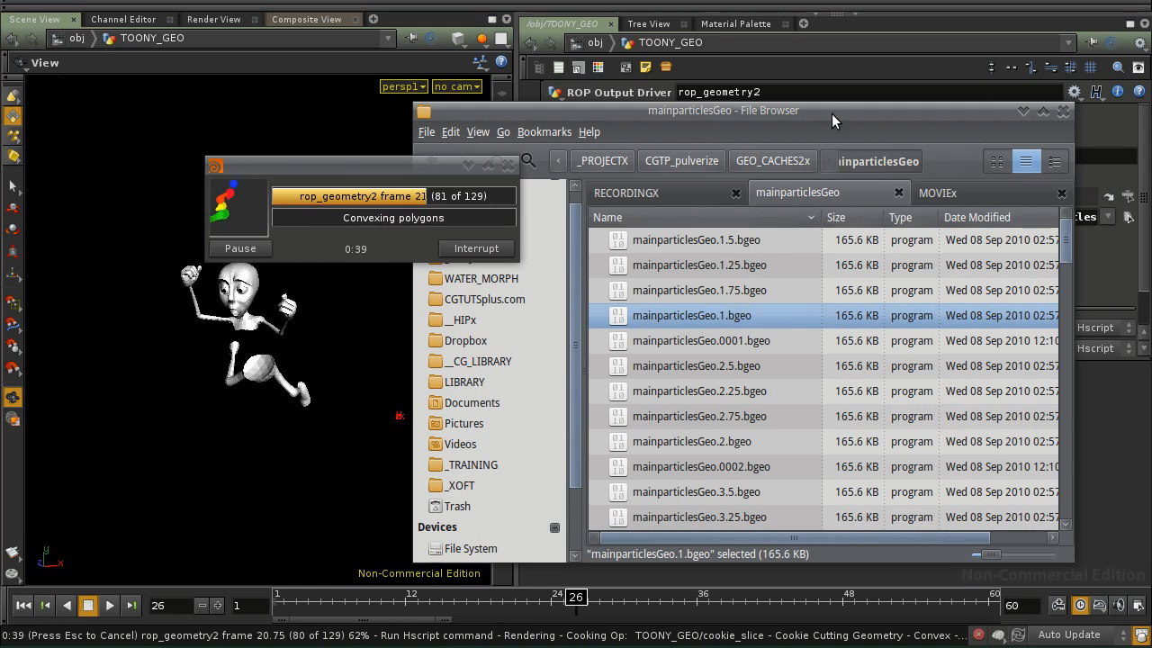
left_click_drag(1071, 560, 912, 399)
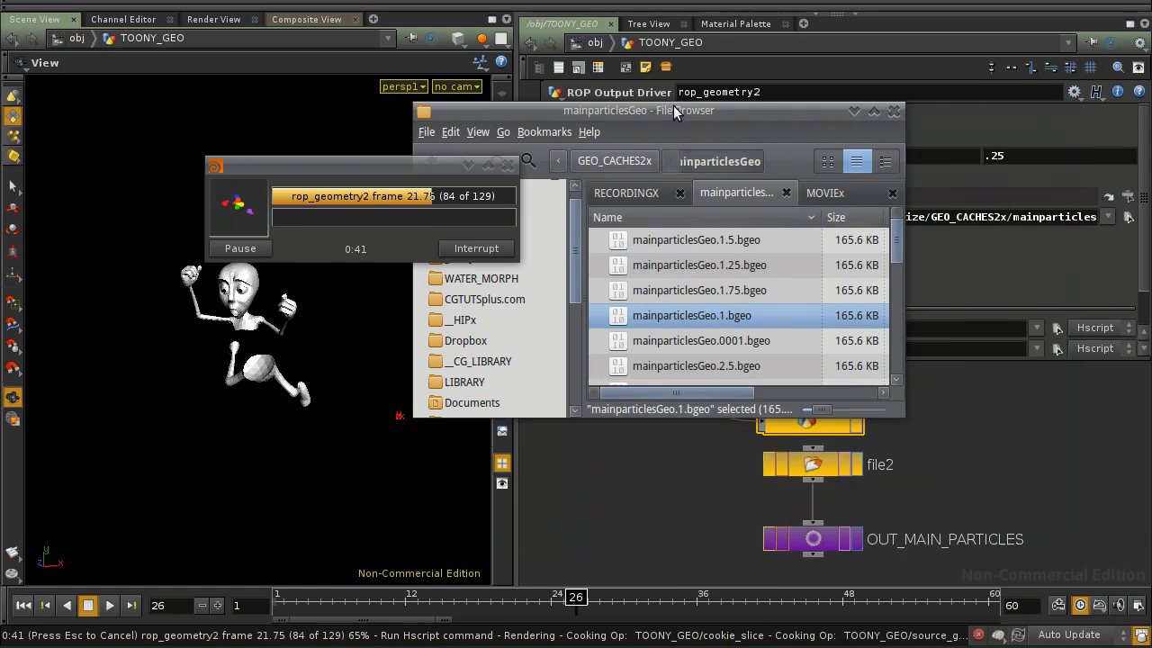
left_click(672, 99)
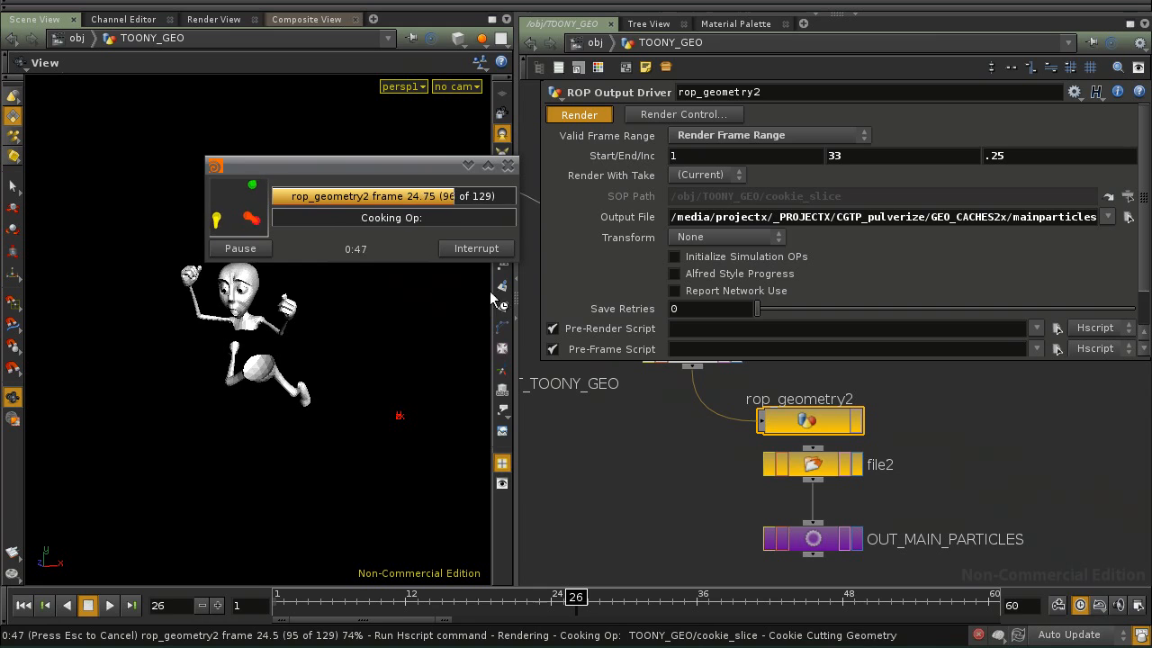
left_click_drag(429, 170, 409, 209)
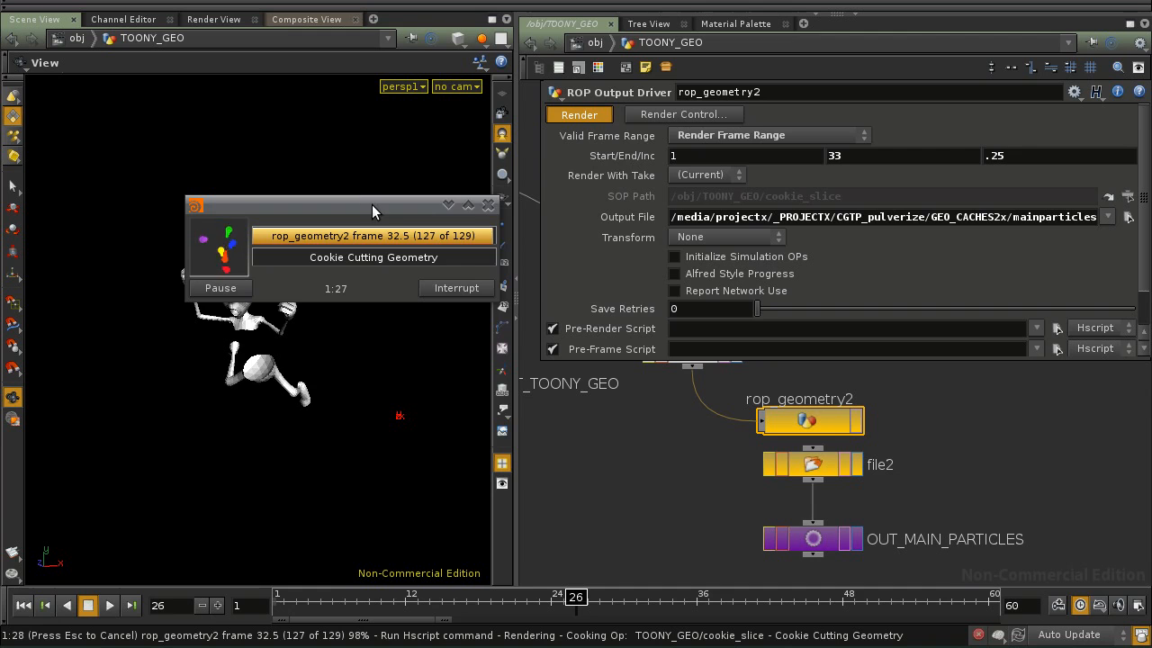
left_click_drag(372, 204, 448, 230)
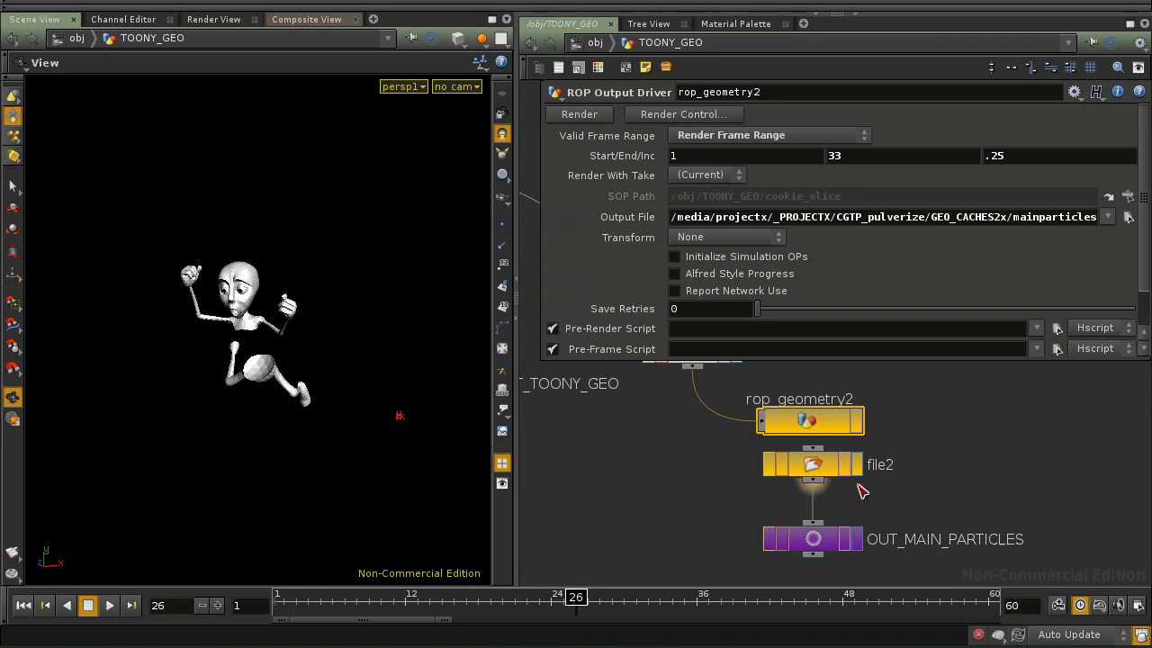
Display file2's cached geometry and step backward and forward in quarter frames around frame 26
left_click(832, 464)
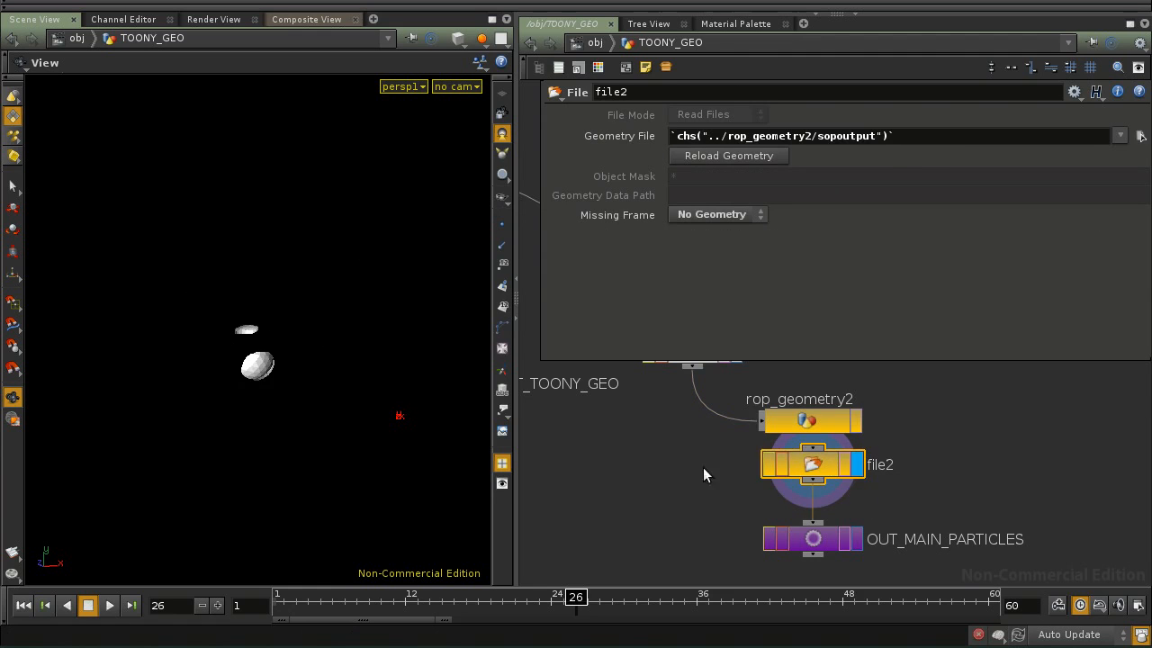
key("Left")
key("Left")
key("Left")
key("Left")
key("Right")
key("Right")
key("Right")
key("Right")
key("Right")
key("Right")
key("Right")
key("Right")
key("Right")
key("Right")
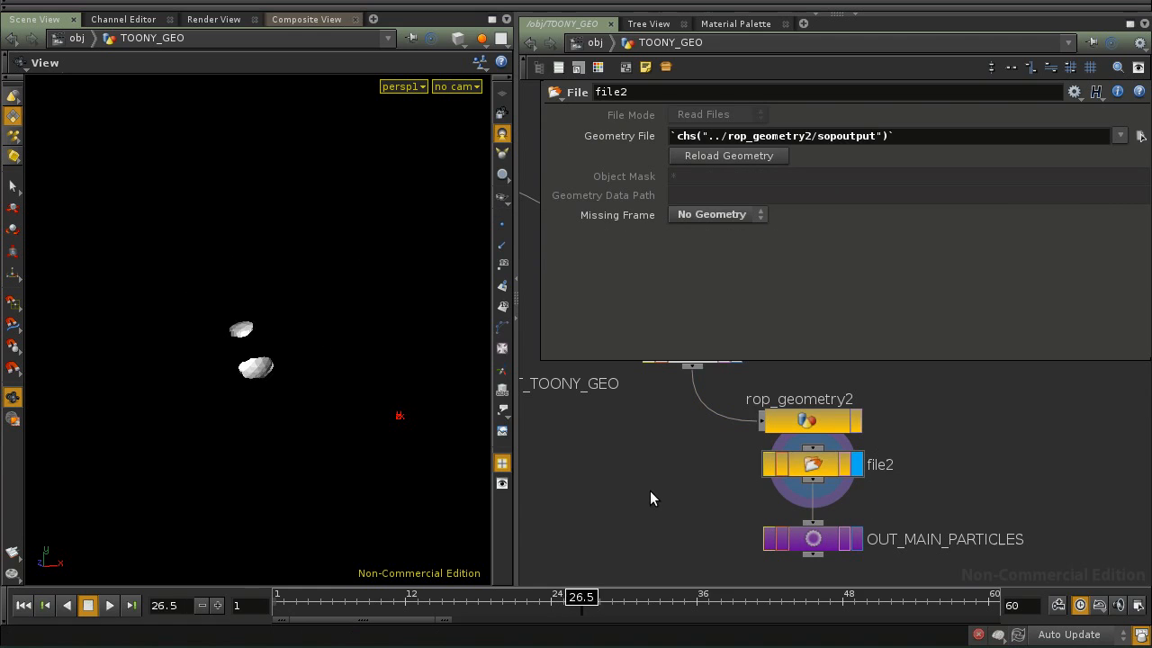
Inspect rop_geometry2 and file2, scrub the timeline to about frame 26.92, and jump to frame 20
left_click(814, 422)
left_click(835, 463)
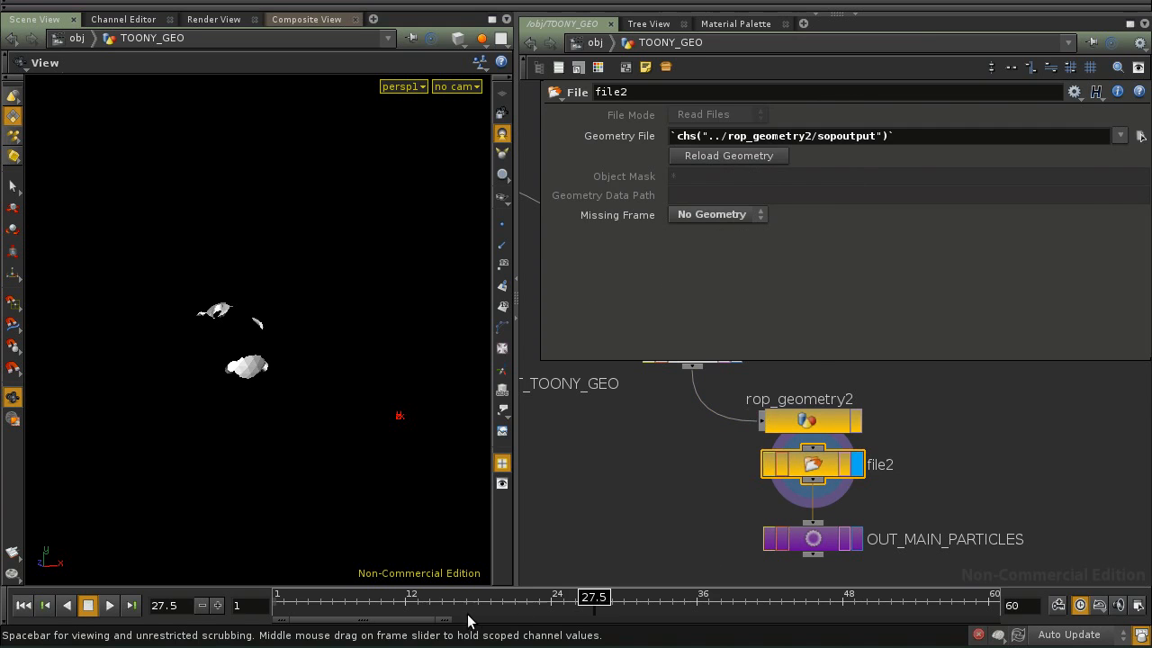
mouse_move(504, 605)
left_mouse_down()
mouse_move(627, 605)
mouse_move(518, 617)
mouse_move(662, 611)
mouse_move(493, 621)
mouse_move(629, 610)
mouse_move(555, 610)
mouse_move(639, 619)
mouse_move(572, 621)
mouse_move(587, 616)
left_mouse_up()
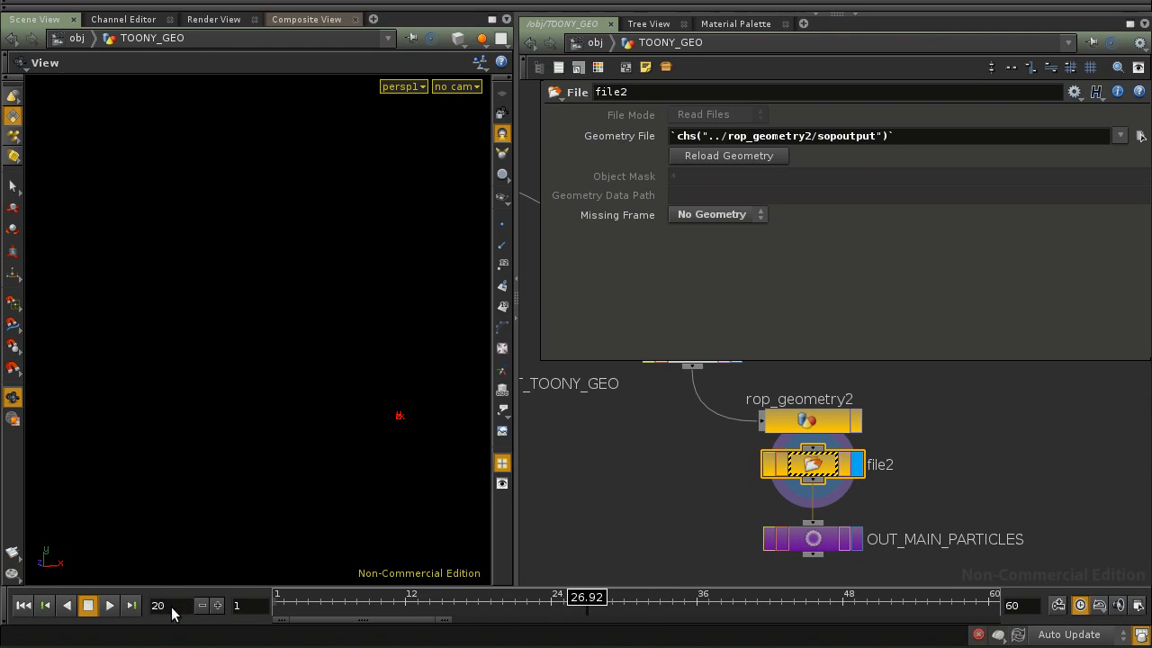
key("Return")
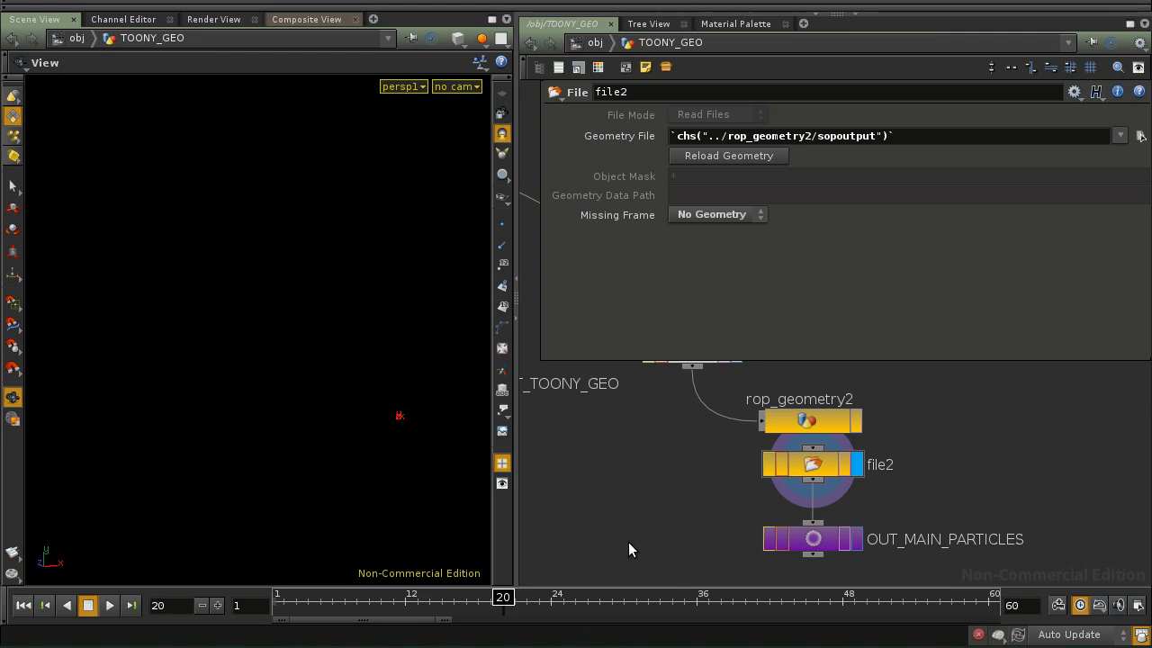
Advance the cached geometry in quarter frames from frame 20 to frame 32.25
key("Right")
key("Right")
key("Right")
key("Right")
key("Right")
key("Right")
key("Right")
key("Right")
key("Right")
key("Right")
key("Right")
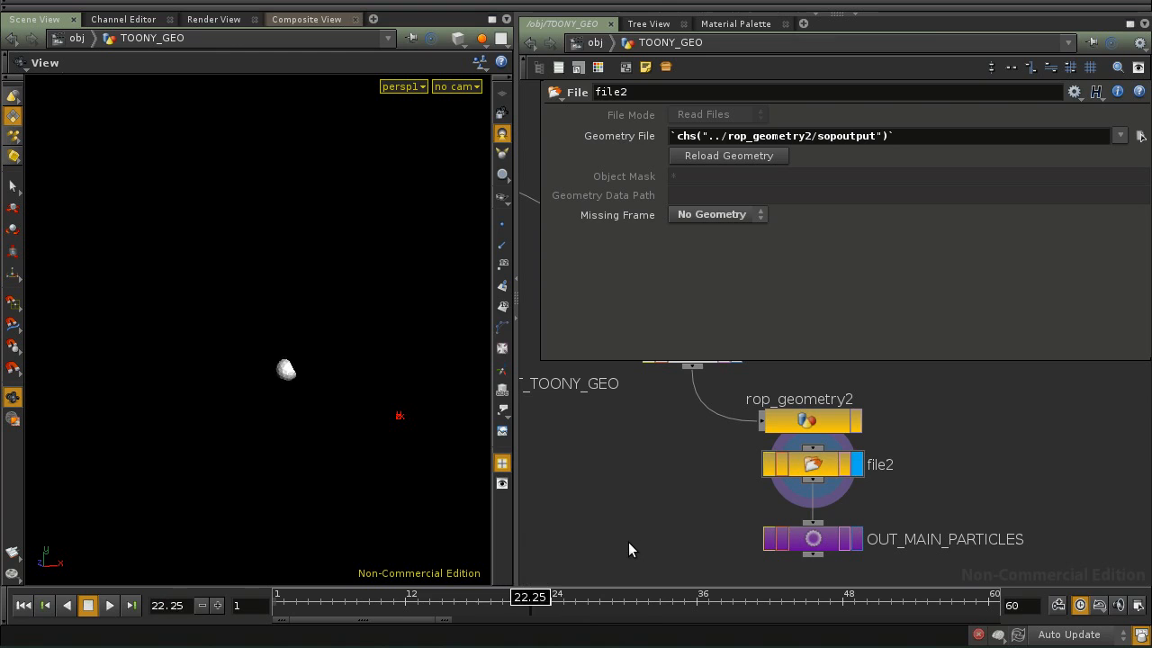
key("Right")
key("Right")
key("Right")
key("Right")
key("Right")
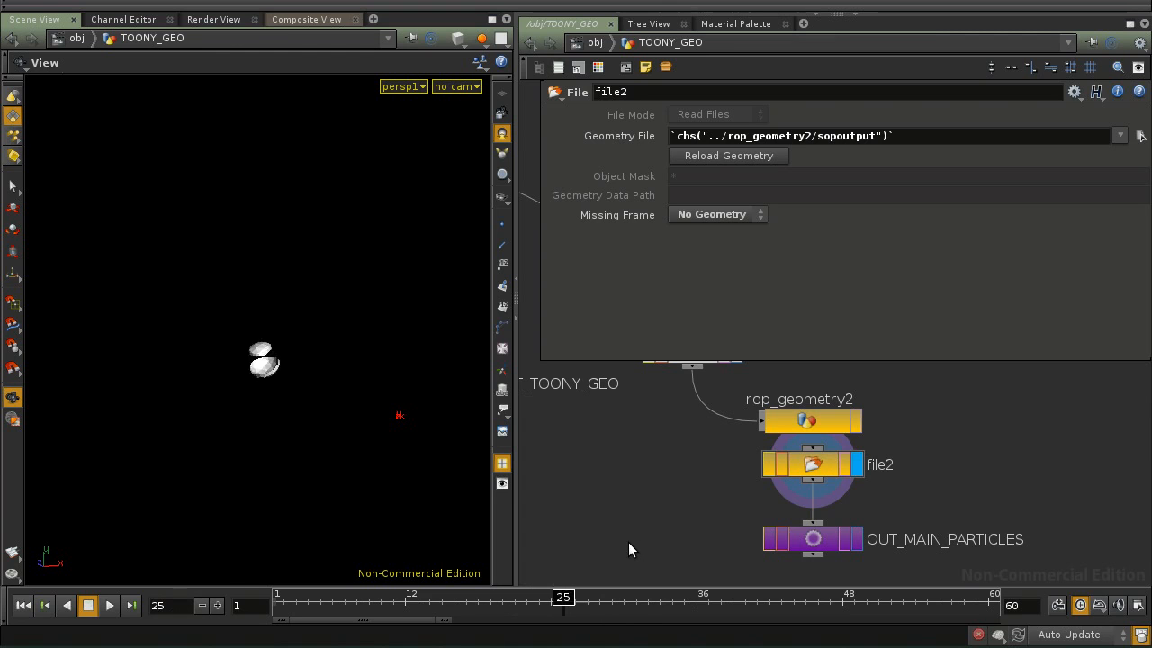
key("Right")
key("Right")
key("Right")
key("Right")
key("Right")
key("Right")
key("Right")
key("Right")
key("Right")
key("Right")
key("Right")
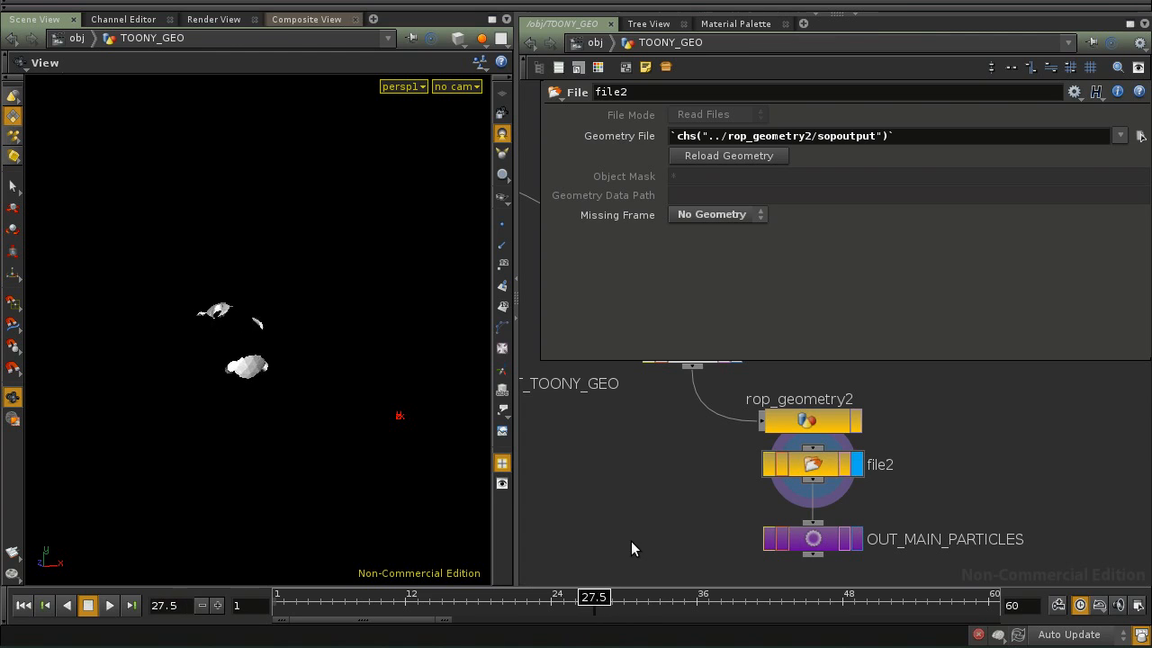
key("Right")
key("Right")
key("Right")
key("Right")
key("Right")
key("Right")
key("Right")
key("Right")
key("Right")
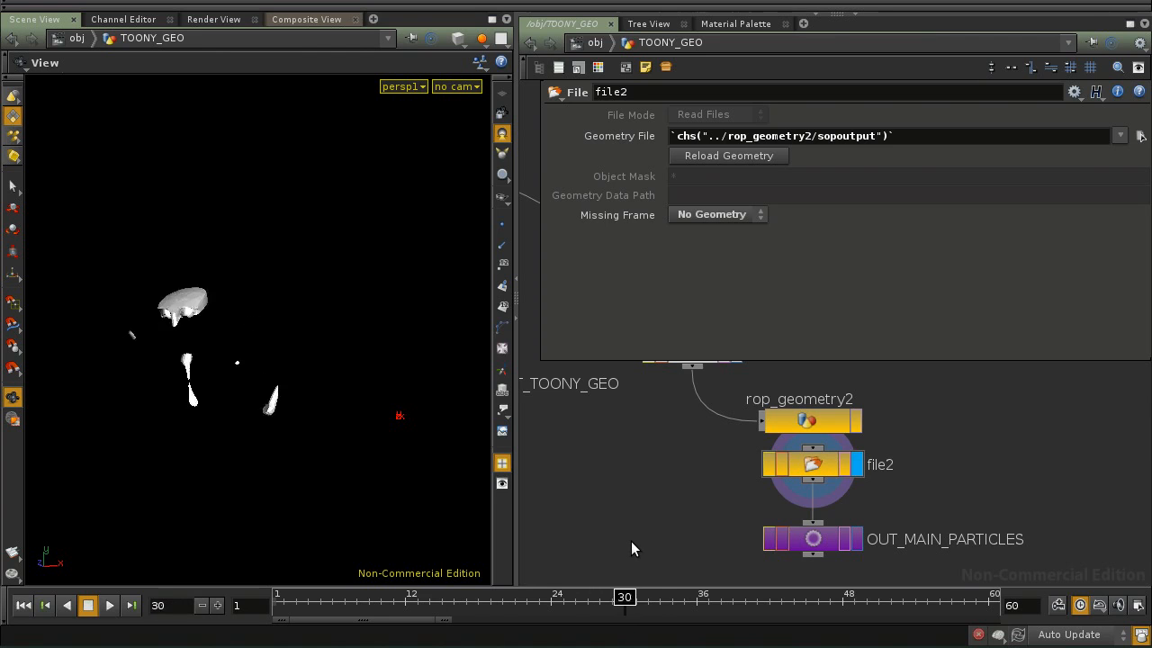
key("Right")
key("Right")
key("Right")
key("Right")
key("Right")
key("Right")
key("Right")
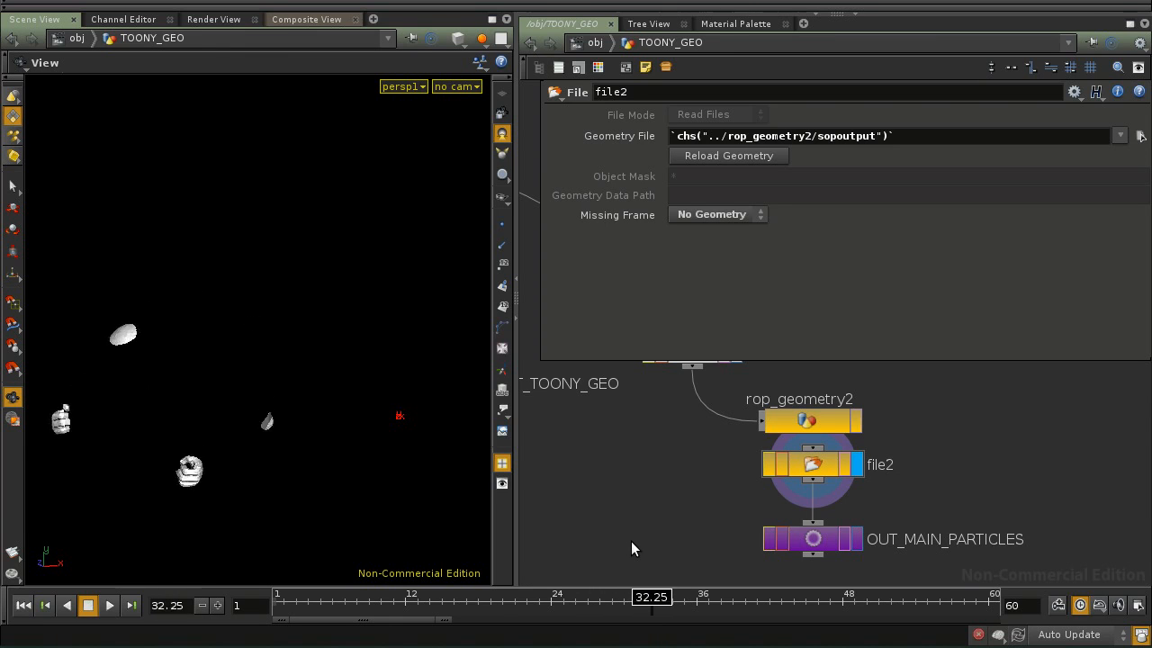
Step the cached slice back through its quarter frames to frame 28.75, rechecking a few frames on the way
key("Left")
key("Left")
key("Left")
key("Left")
key("Left")
key("Left")
key("Left")
key("Left")
key("Left")
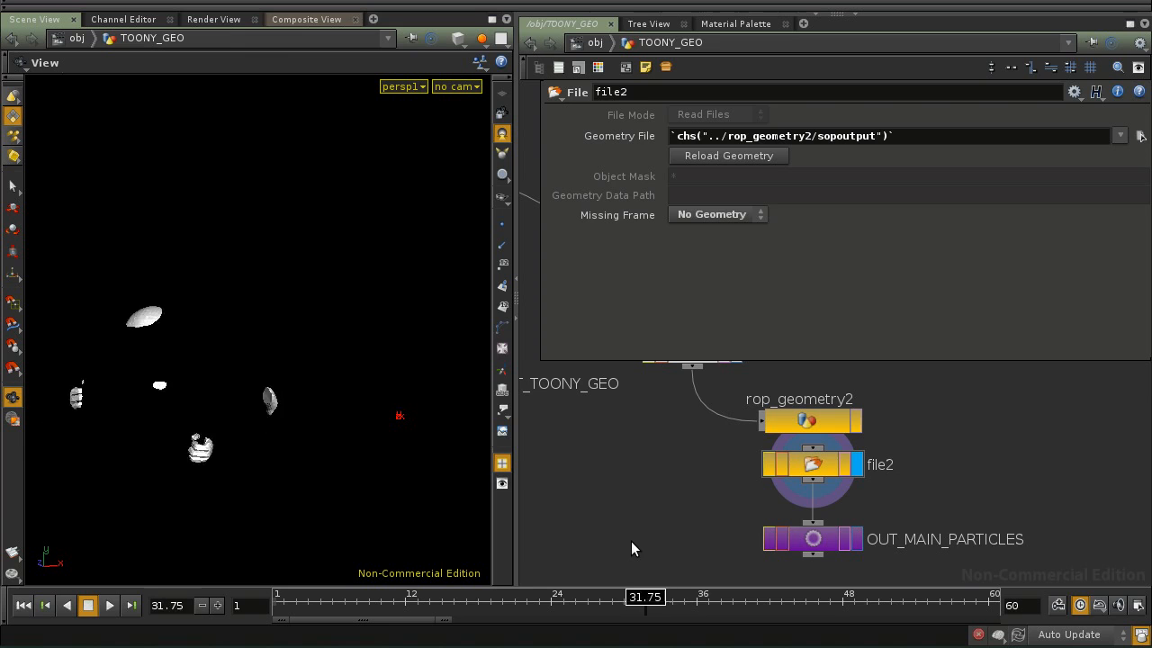
key("Left")
key("Left")
key("Left")
key("Left")
key("Left")
key("Left")
key("Left")
key("Left")
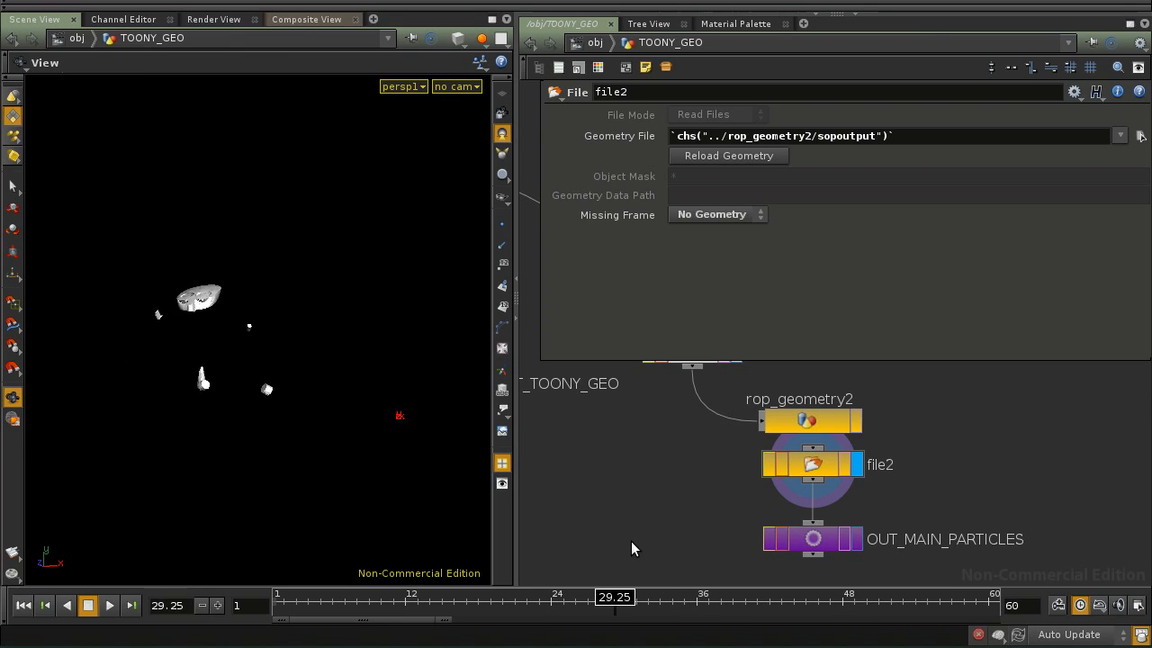
key("Right")
key("Right")
key("Right")
key("Left")
key("Left")
key("Left")
key("Left")
key("Left")
key("Left")
key("Left")
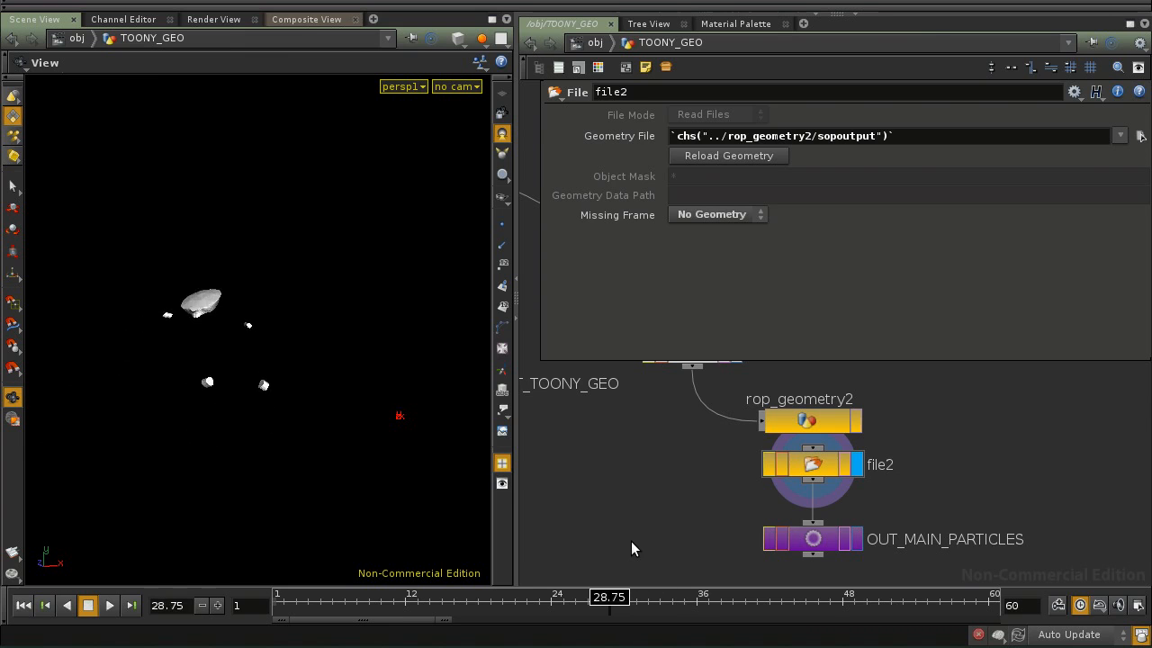
Step the cached slice back in quarter frames to frame 26.5, then forward again to frame 28
key("Left")
key("Left")
key("Left")
key("Left")
key("Left")
key("Left")
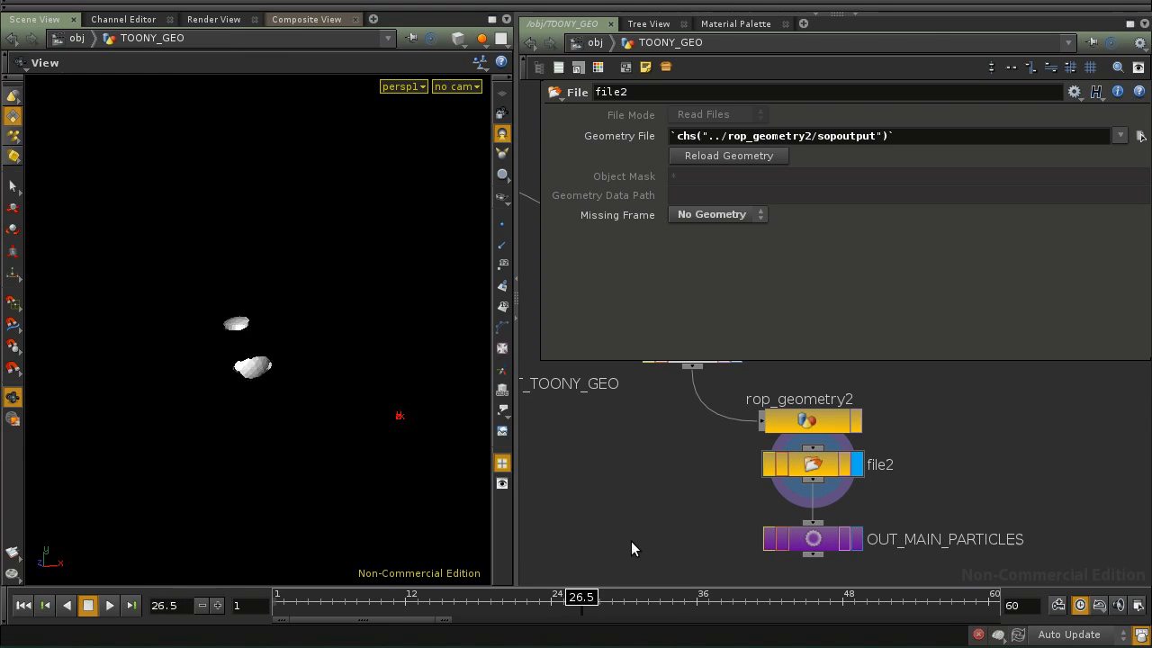
key("Right")
key("Right")
key("Right")
key("Right")
key("Right")
key("Right")
key("Right")
key("Right")
key("Right")
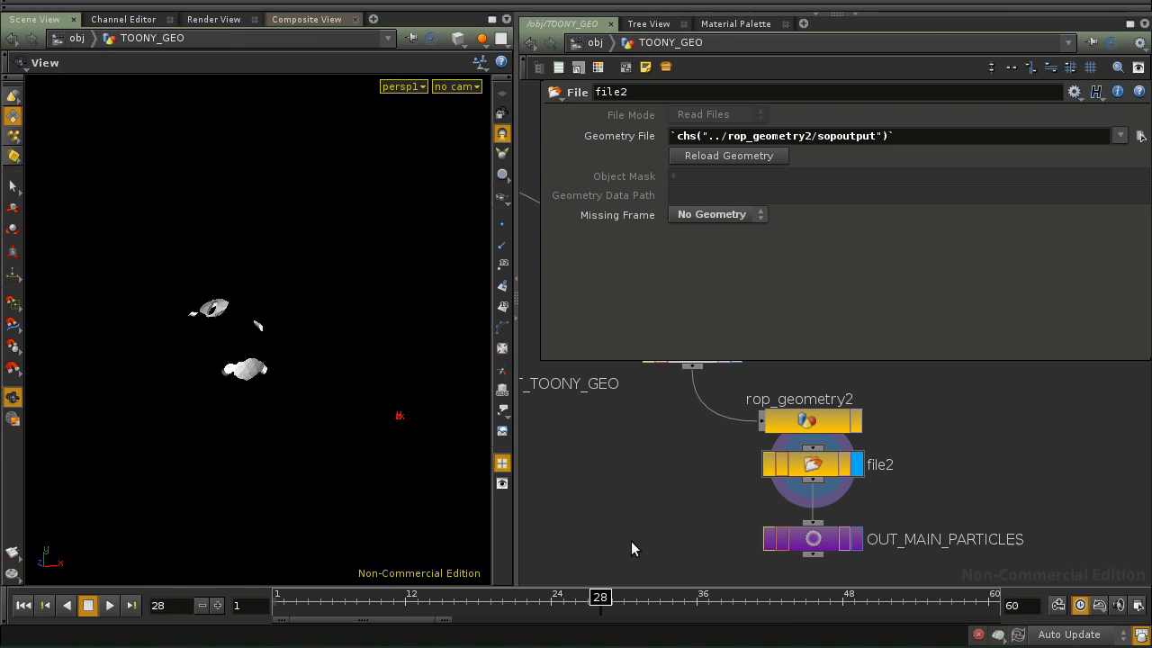
Step back and forth in quarter frames just below frame 28, ending at frame 27.75
key("Left")
key("Left")
key("Left")
key("Left")
key("Right")
key("Right")
key("Left")
key("Right")
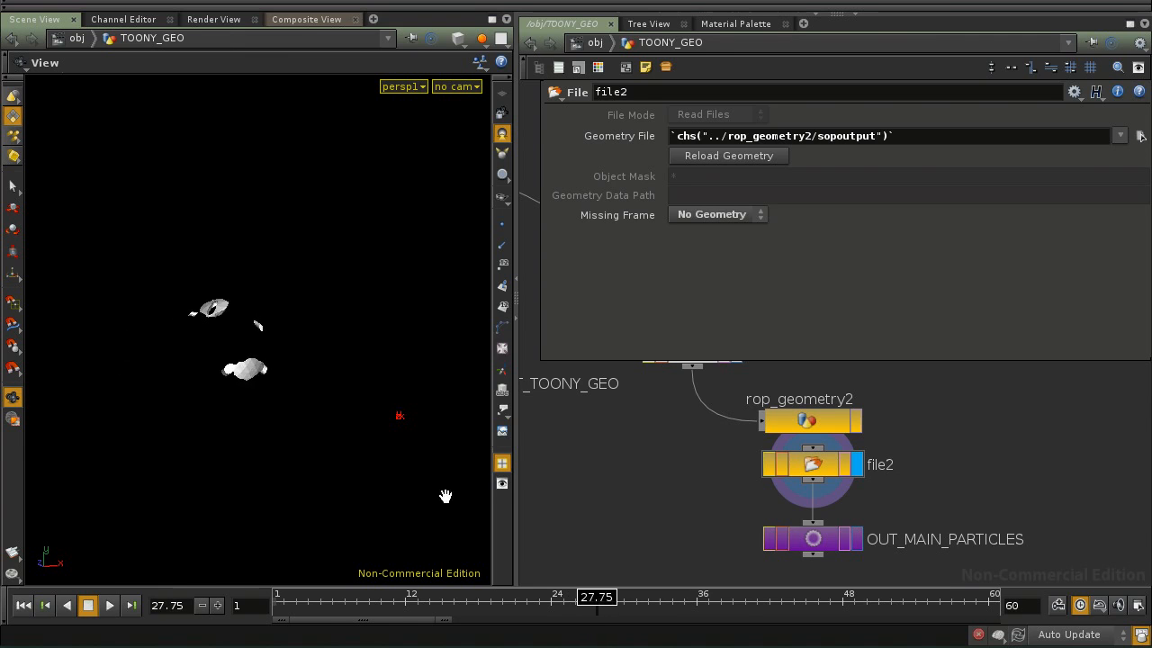
View the cached slice up close and step it back in quarter frames from frame 30.75 to frame 28.5
right_click_drag(228, 348, 297, 365)
left_click_drag(297, 365, 358, 361)
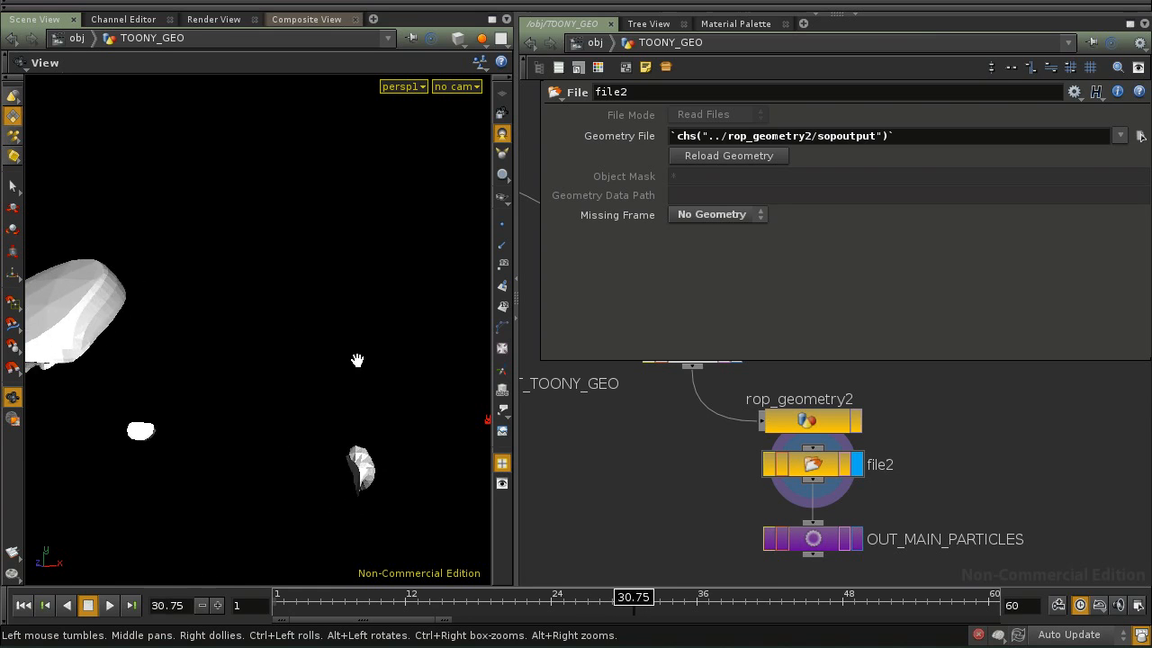
key("Left")
key("Left")
key("Left")
key("Left")
key("Left")
key("Left")
key("Left")
key("Left")
key("Left")
key("Left")
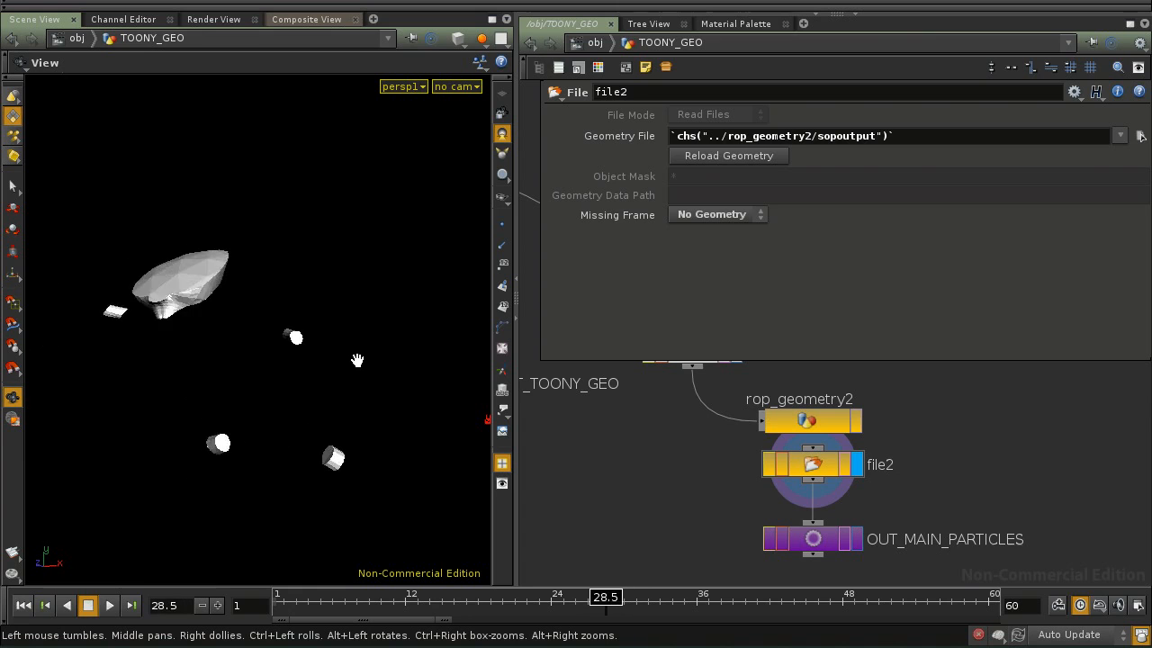
Recheck the close-up slice in quarter frames, backward past frame 27.75, forward to frame 29.75, and back to frame 28.75
key("Left")
key("Left")
key("Left")
key("Left")
key("Right")
key("Right")
key("Right")
key("Right")
key("Right")
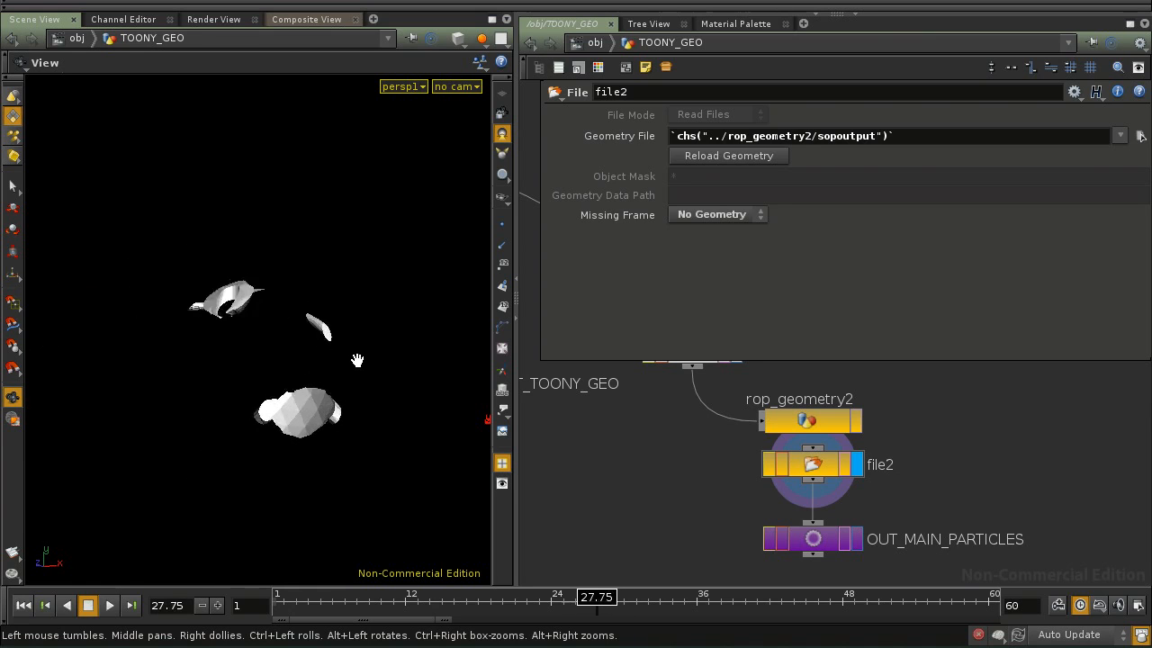
key("Right")
key("Right")
key("Right")
key("Right")
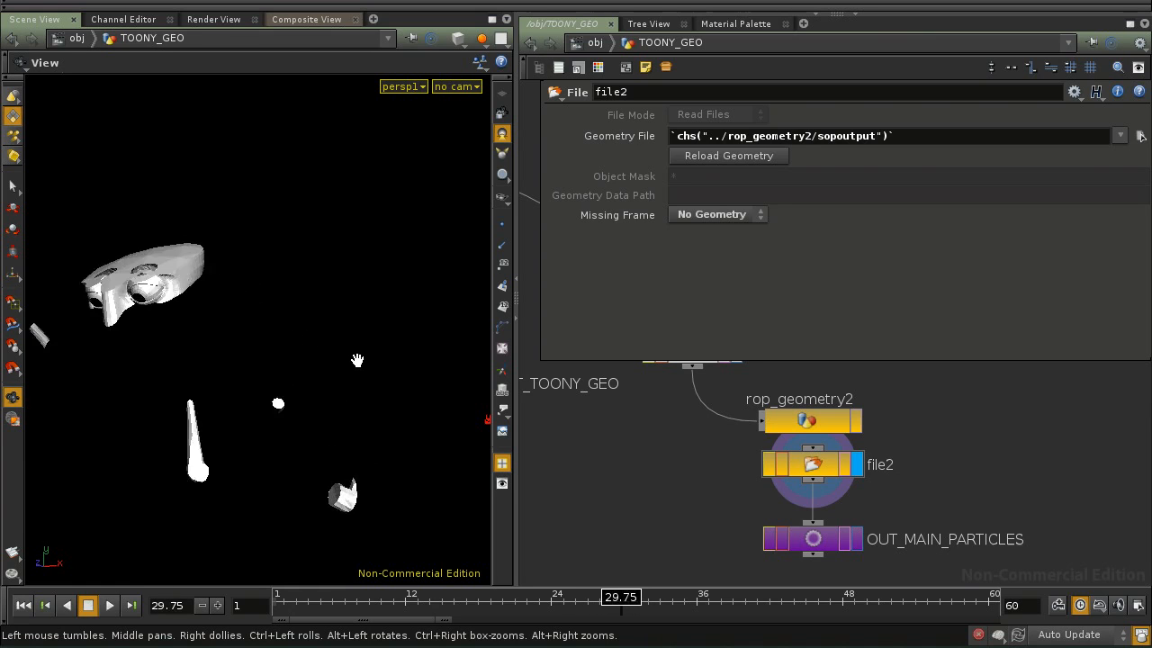
key("Left")
key("Left")
right_click_drag(357, 392, 381, 410)
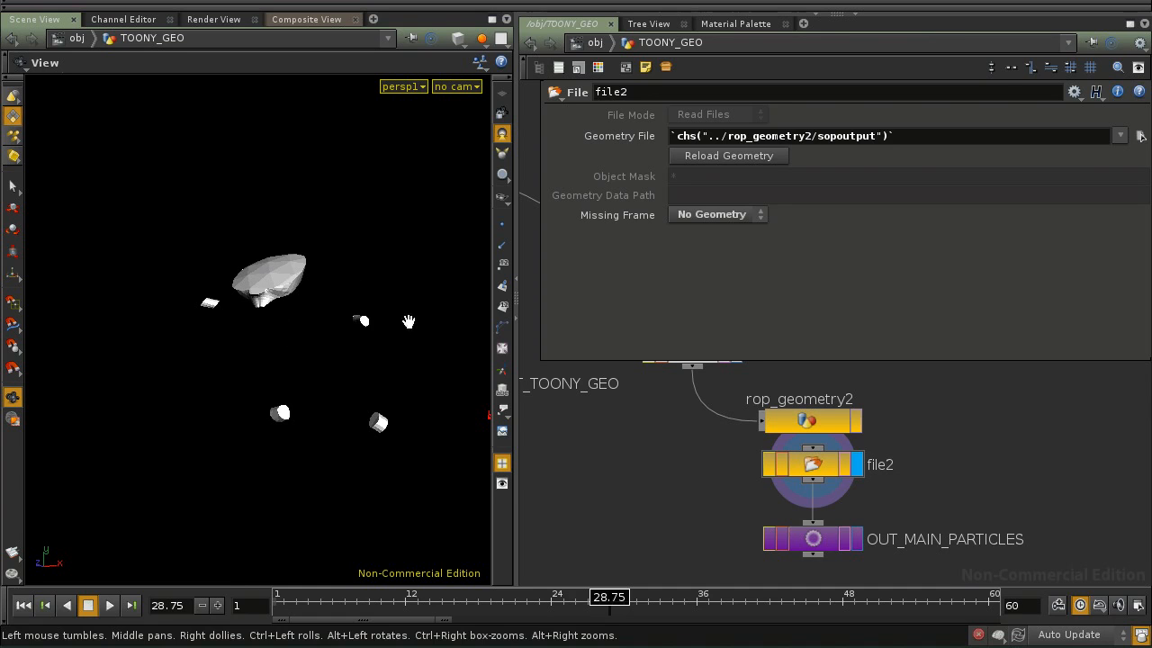
Display OUT_MAIN_PARTICLES, return the display to OUT_TOONY_GEO, and shrink the parameter overlay to uncover the node network
left_click(856, 539)
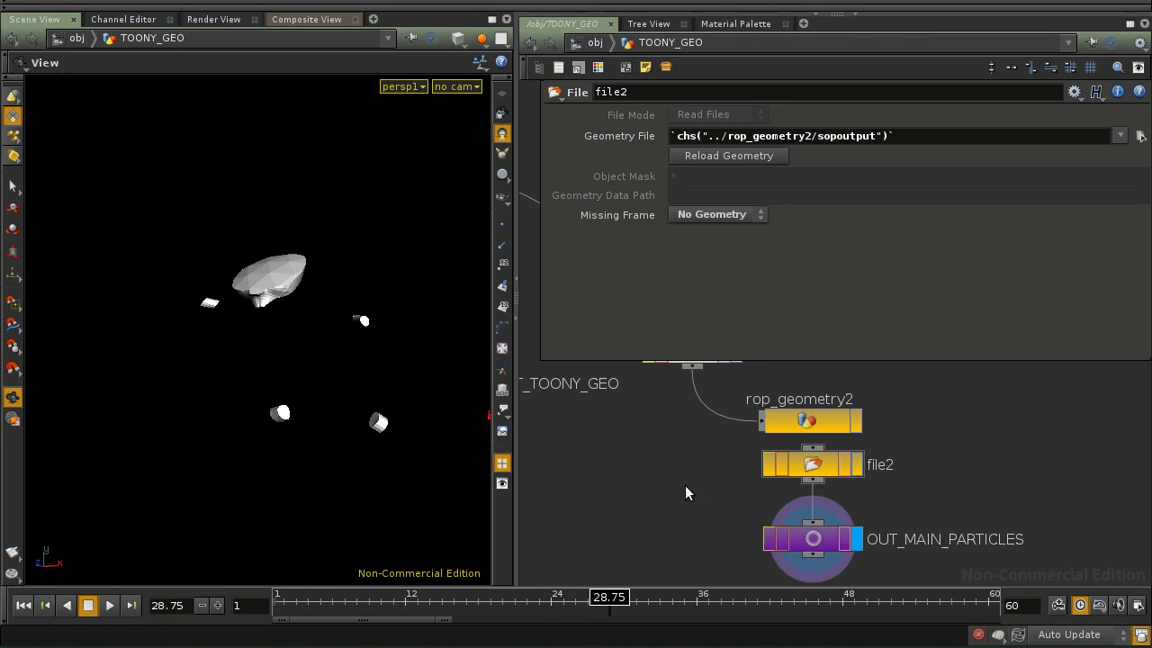
key("h")
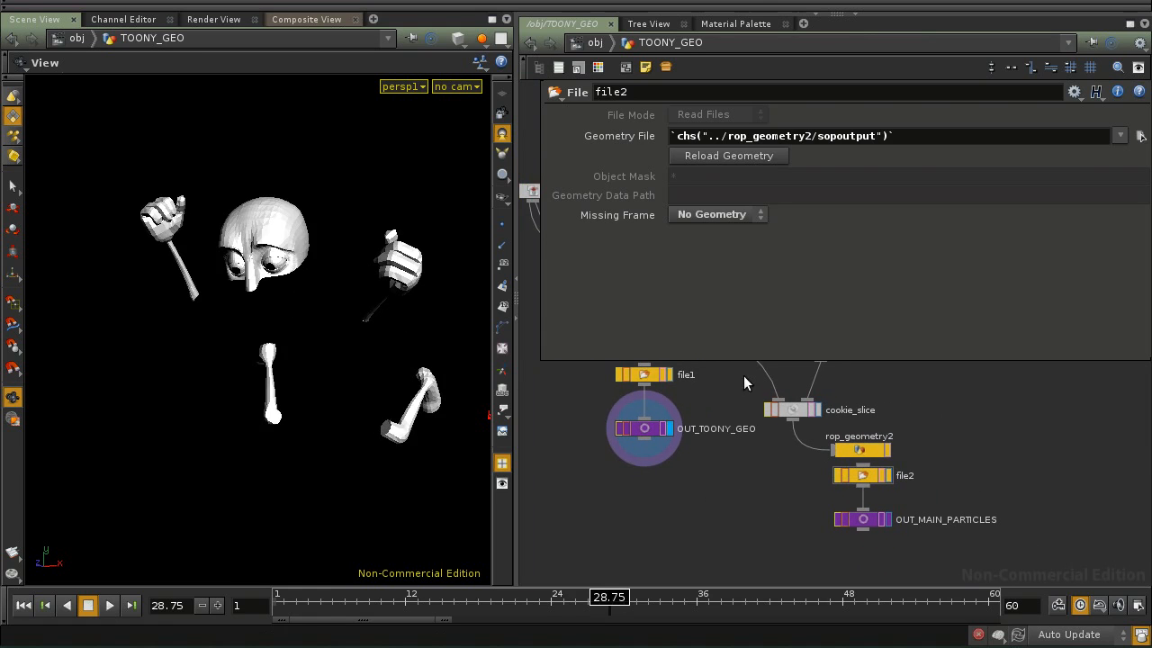
left_click_drag(540, 360, 859, 324)
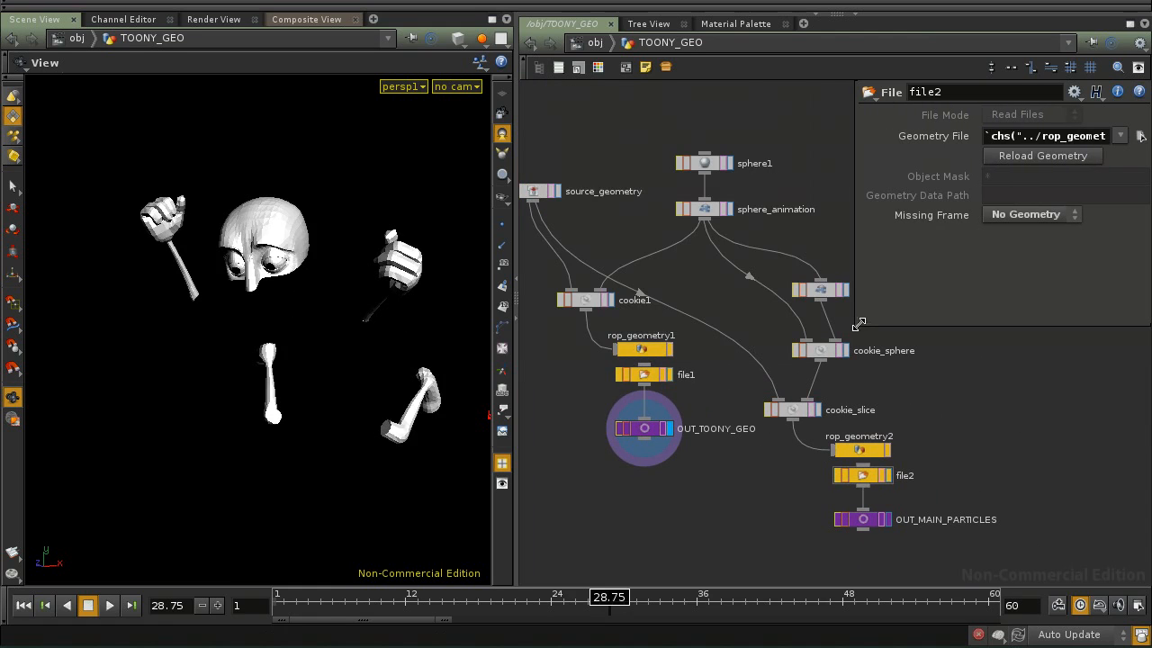
Leave TOONY_GEO for the object level and open popnet1 inside MAIN_PARTICLES
left_click(627, 51)
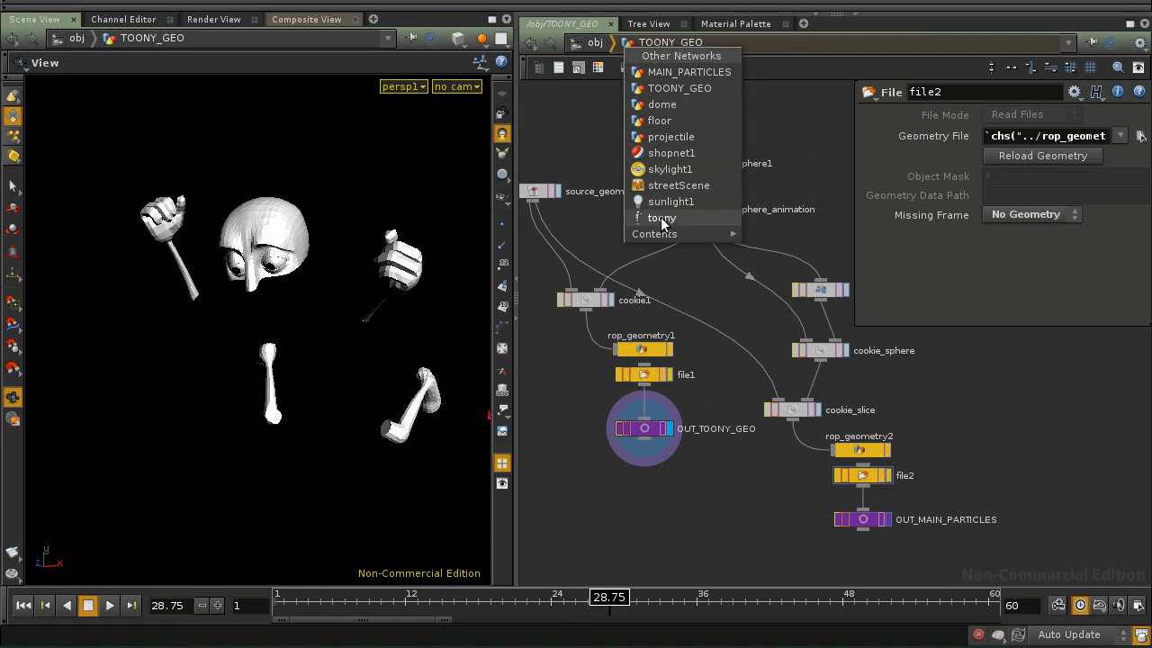
left_click(575, 139)
left_click(595, 43)
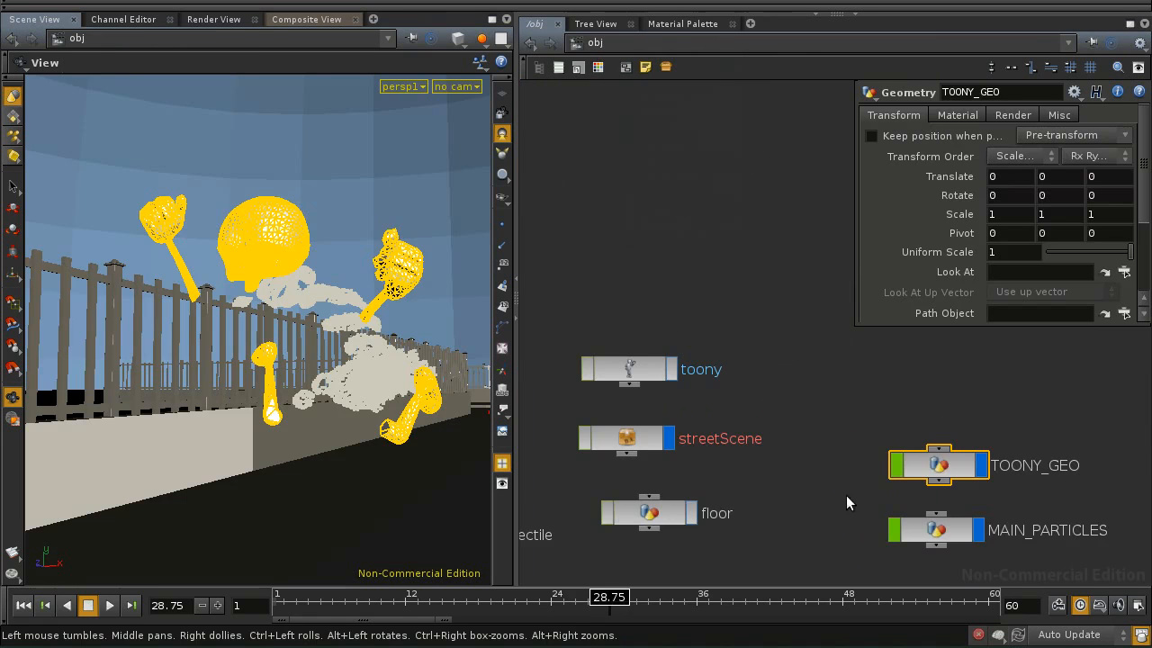
middle_click_drag(860, 491, 787, 404)
double_click(852, 425)
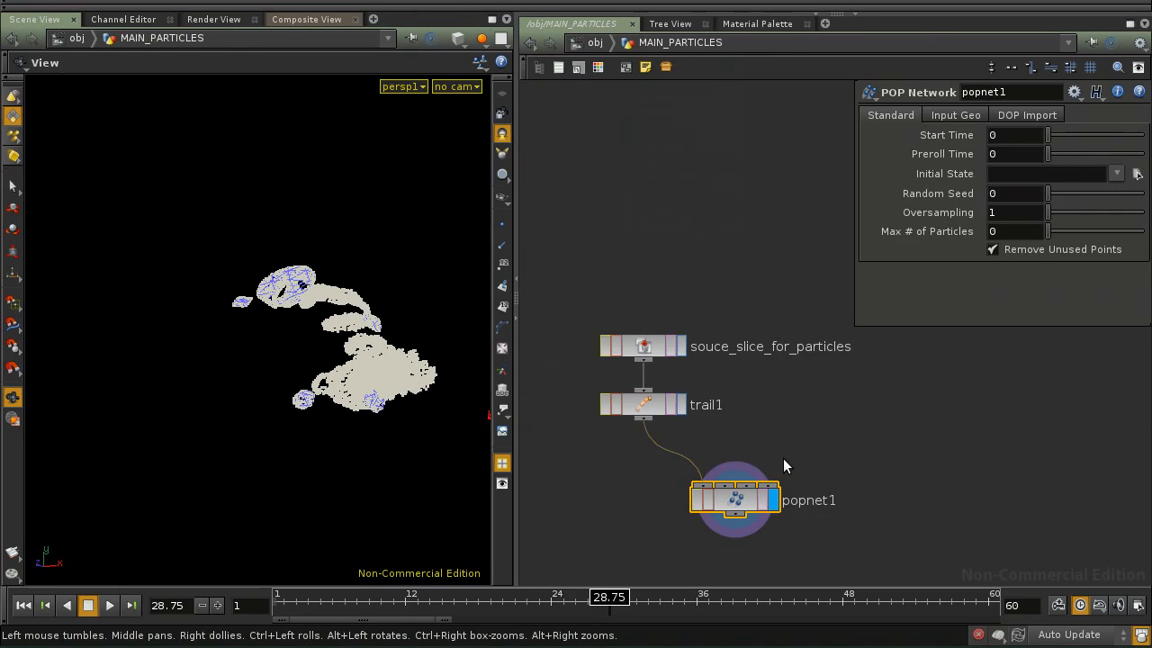
middle_click_drag(783, 465, 765, 382)
double_click(724, 411)
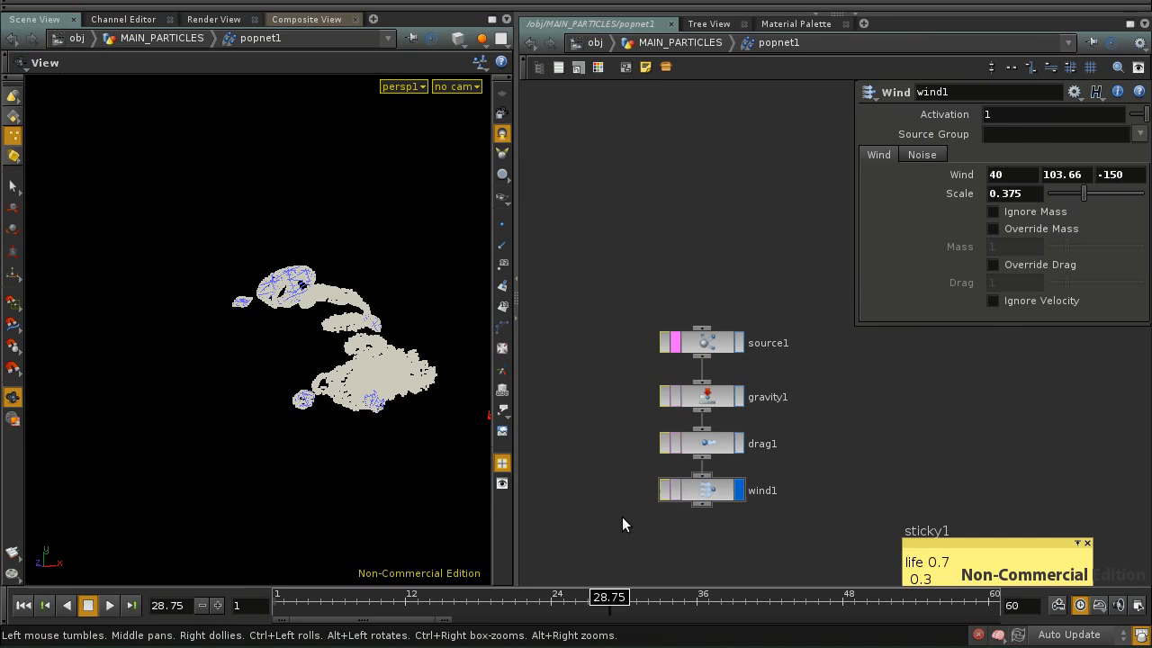
Play the particle simulation from frame 1, stop it shortly after frame 30, and inspect the emission at frame 32.25
left_click(23, 604)
left_click(109, 605)
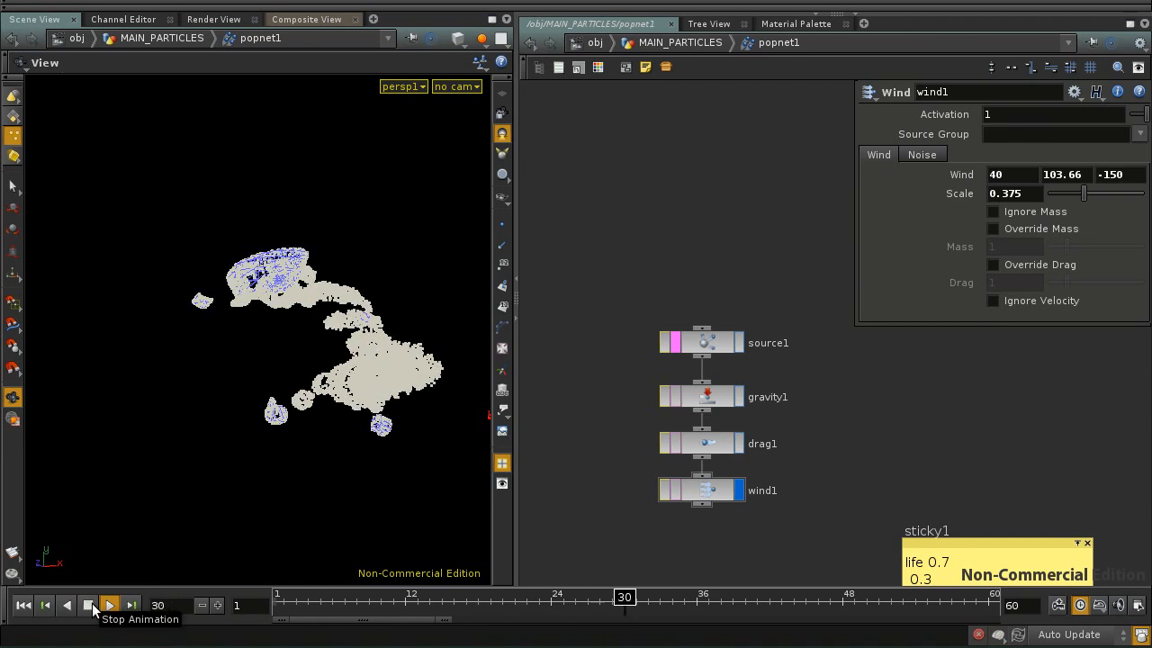
left_click(93, 607)
mouse_move(348, 353)
left_mouse_down()
mouse_move(285, 341)
mouse_move(322, 361)
mouse_move(298, 360)
mouse_move(301, 345)
mouse_move(328, 358)
left_mouse_up()
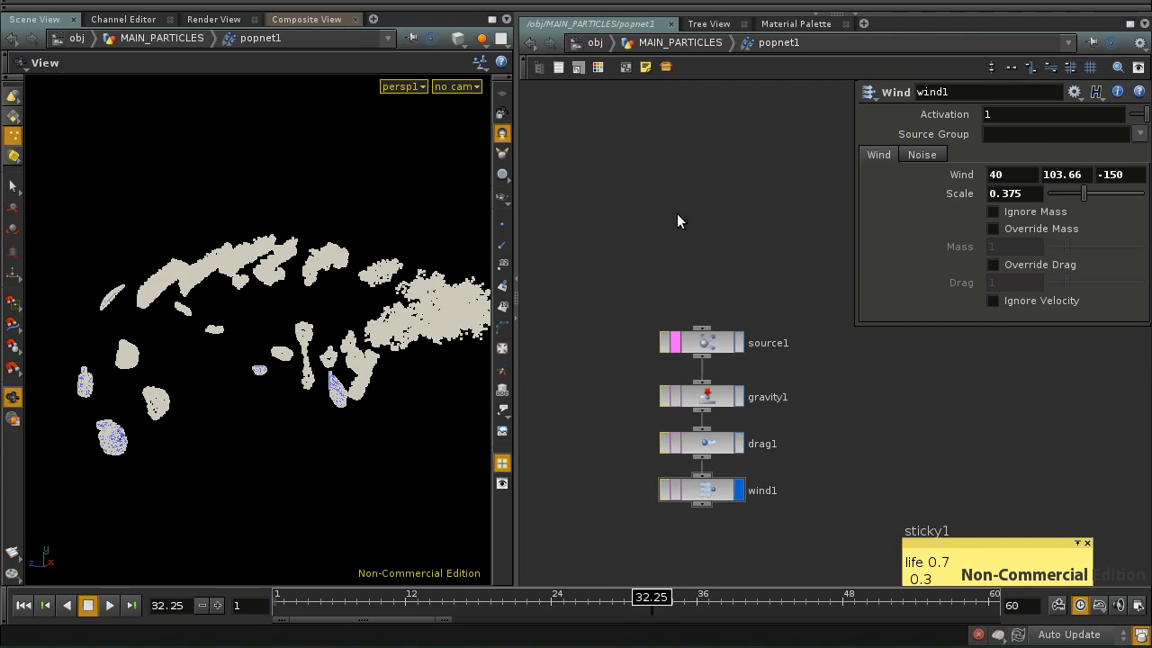
Display souce_slice_for_particles in MAIN_PARTICLES to check the source, then display popnet1 again and reopen it
left_click(645, 67)
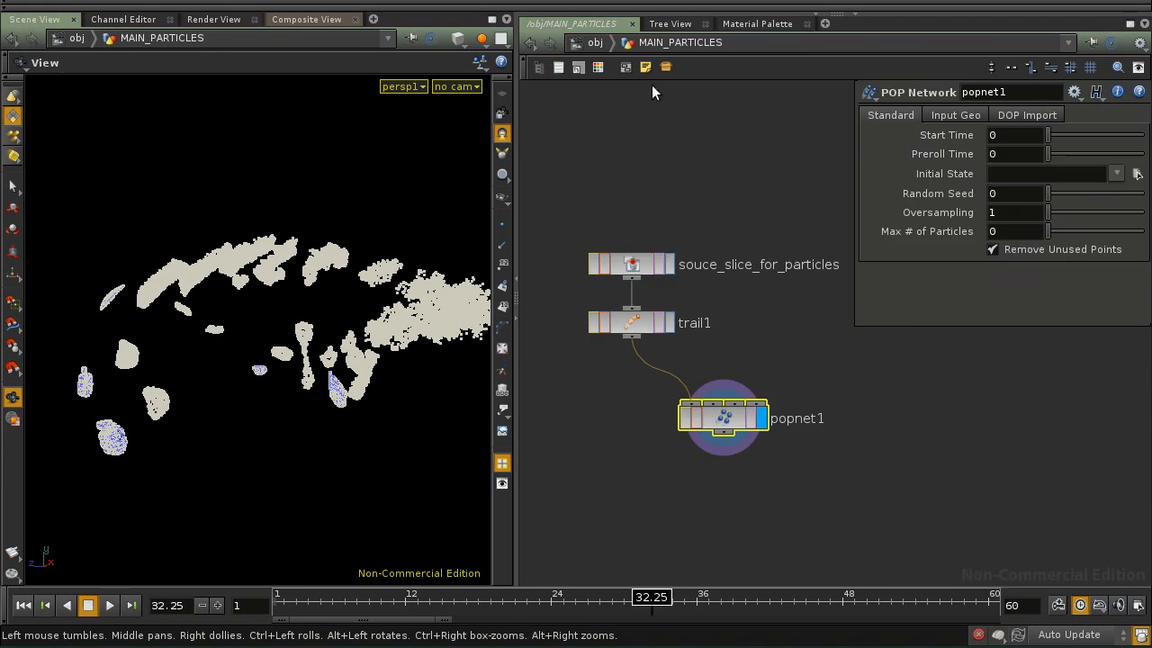
left_click(669, 264)
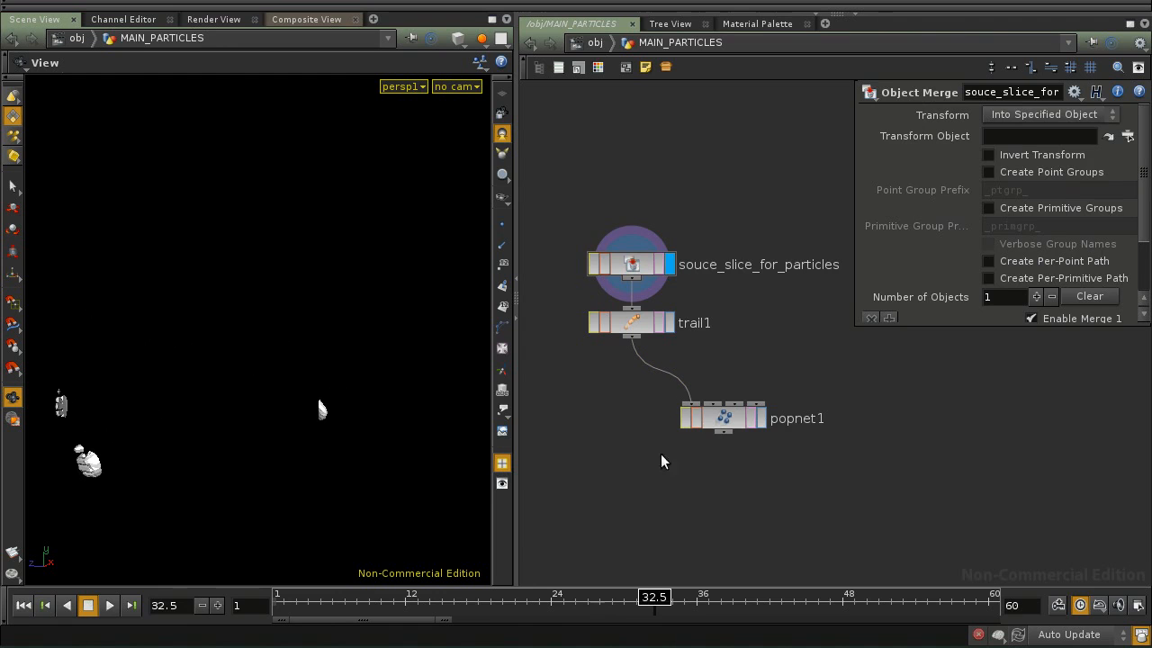
left_click(730, 415)
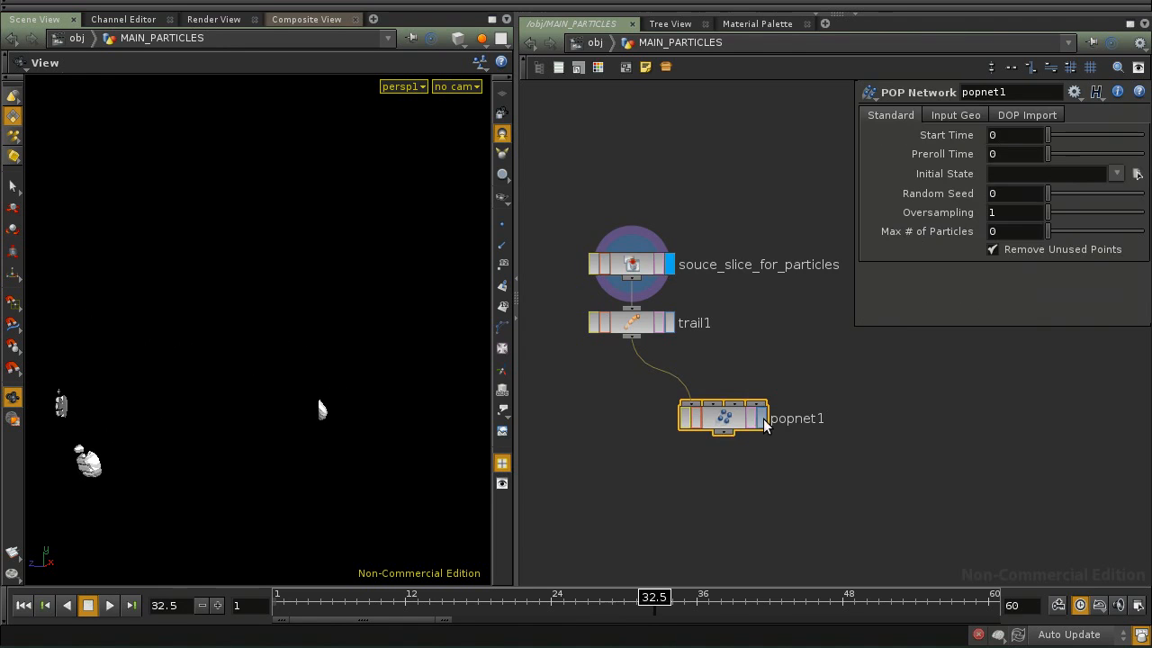
left_click(756, 419)
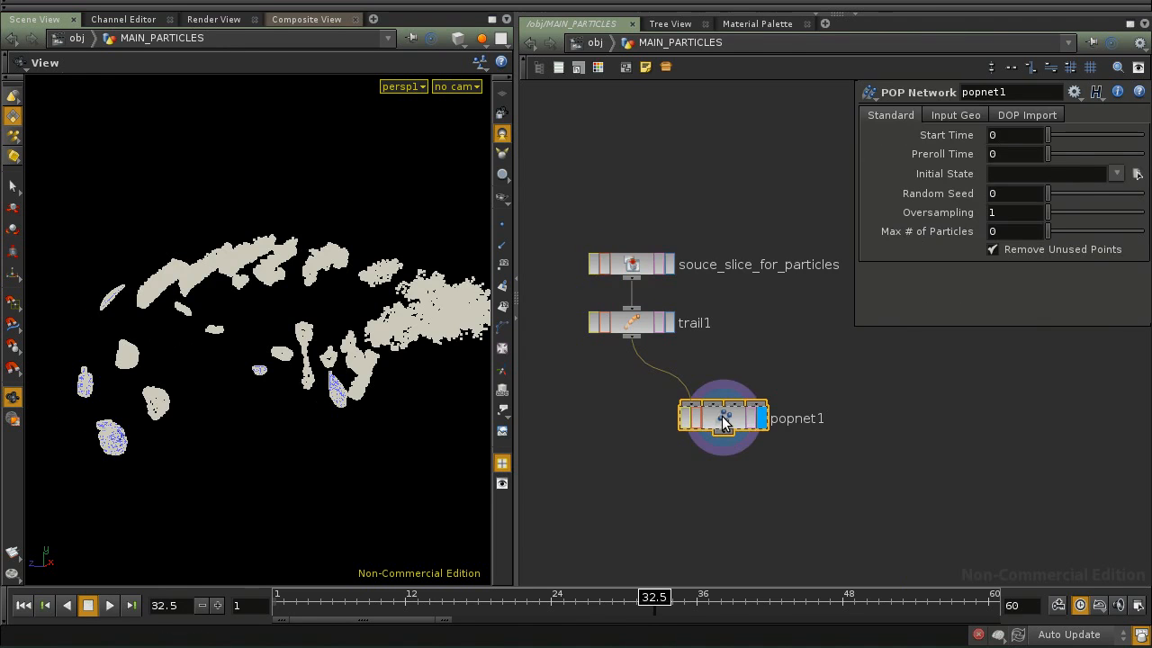
double_click(721, 416)
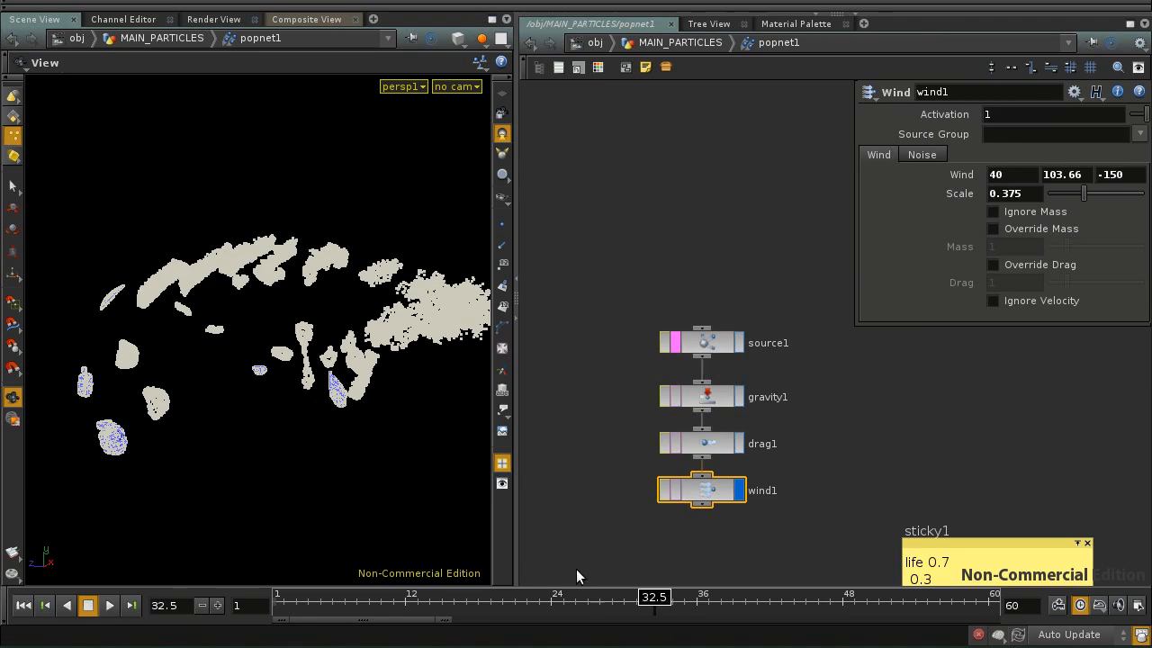
Replay the particle simulation from frame 1 and stop it when the first particles appear around frame 22.85
middle_click_drag(580, 526, 576, 453)
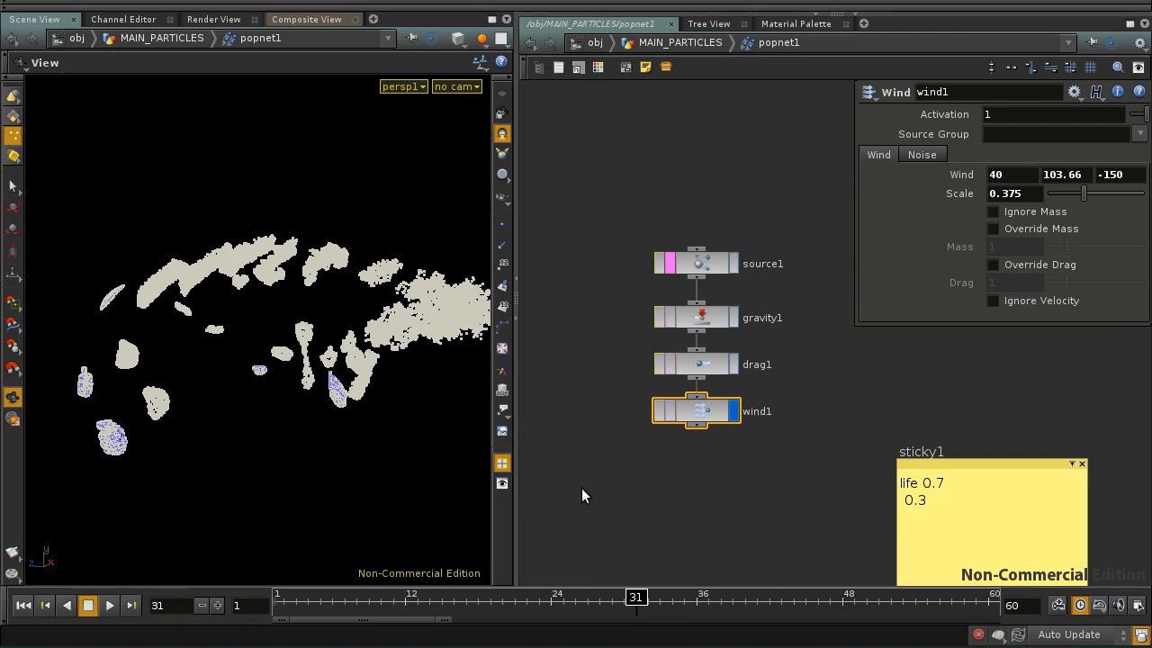
left_click(22, 605)
left_click(109, 607)
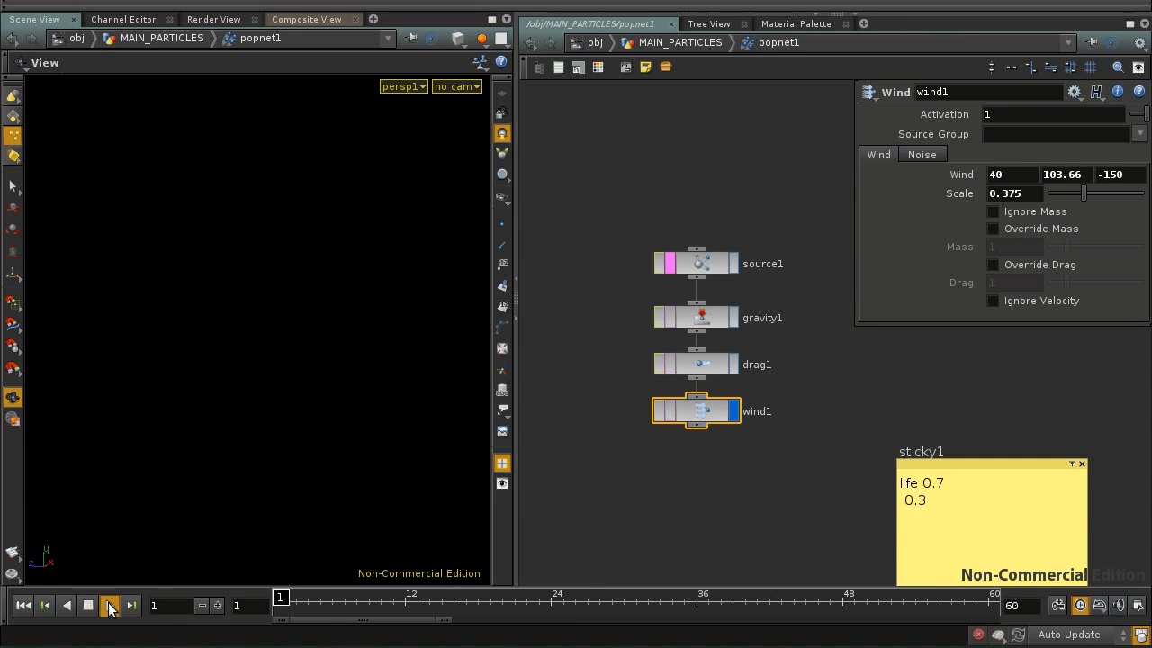
left_click(109, 607)
left_click(109, 606)
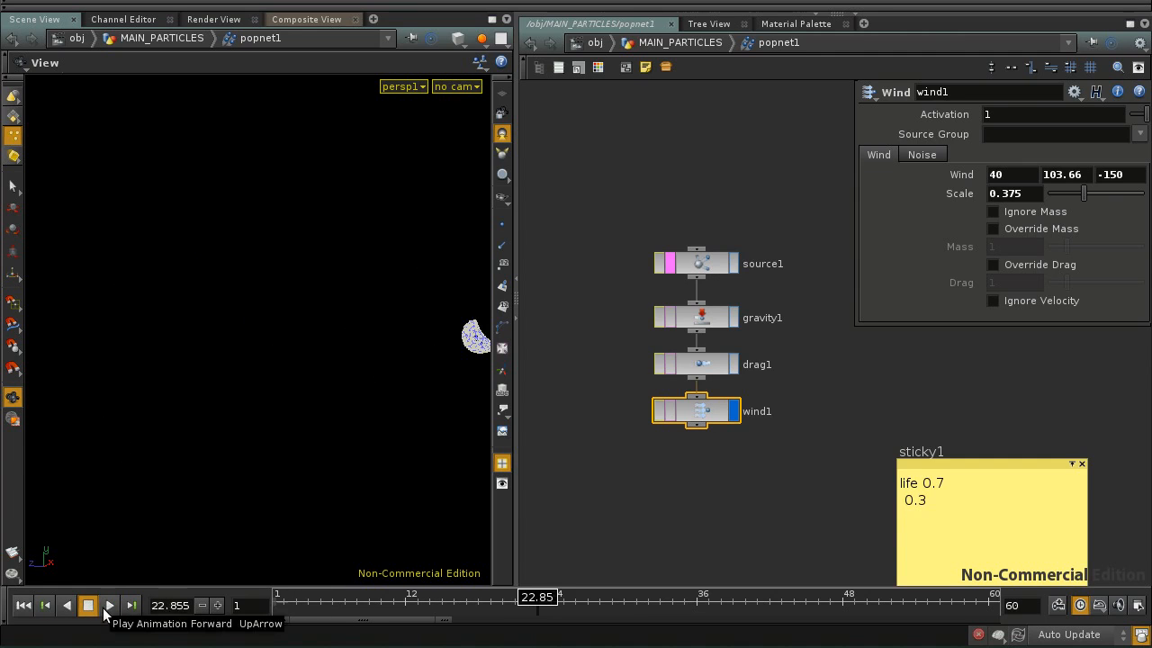
Set the current frame to 23 and advance in whole frames to 26, examining the gaps between emissions up close
left_click(159, 607)
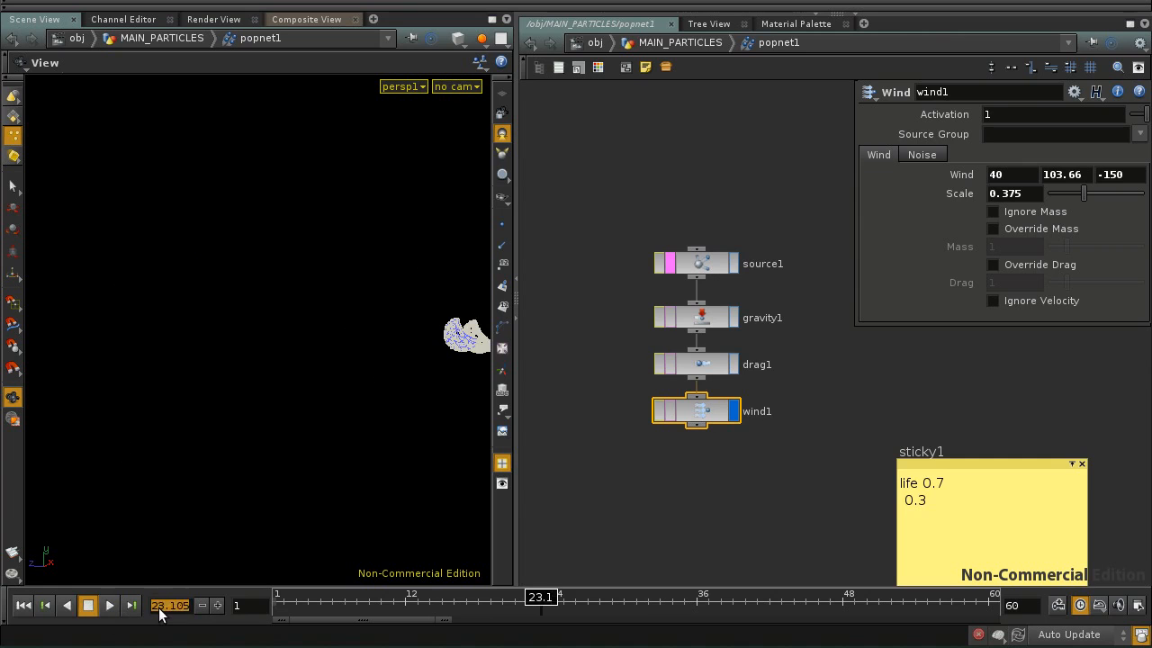
type("23")
key("Return")
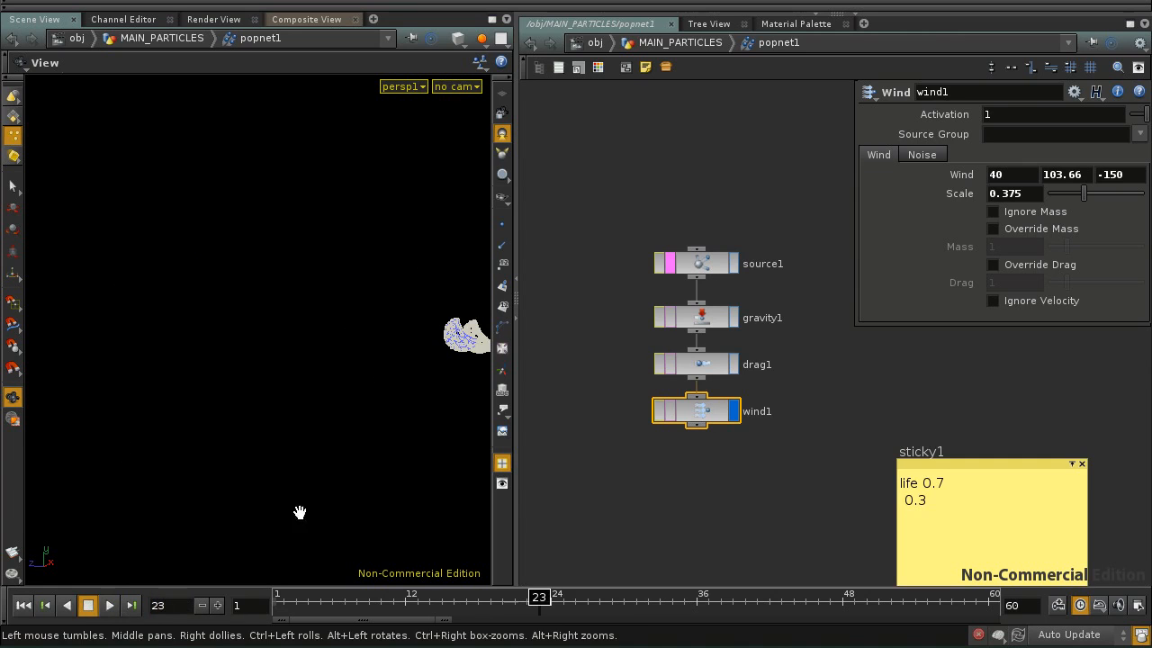
middle_click_drag(386, 458, 332, 439)
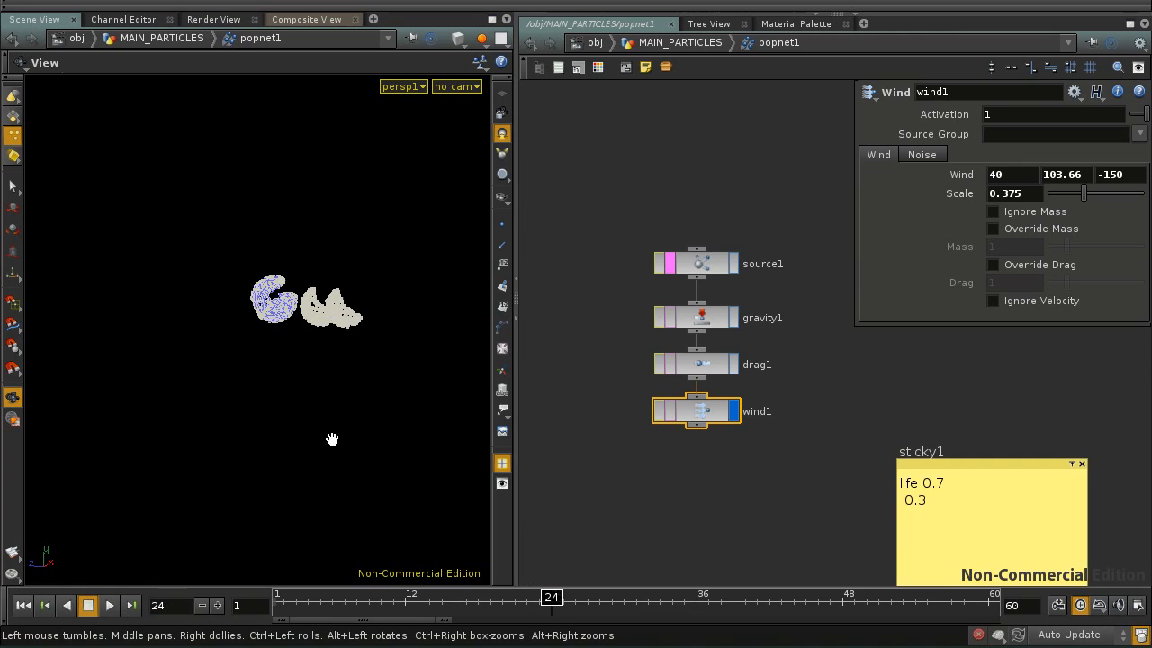
middle_click_drag(321, 309, 334, 406)
right_click_drag(334, 405, 378, 427)
middle_click_drag(379, 427, 396, 403)
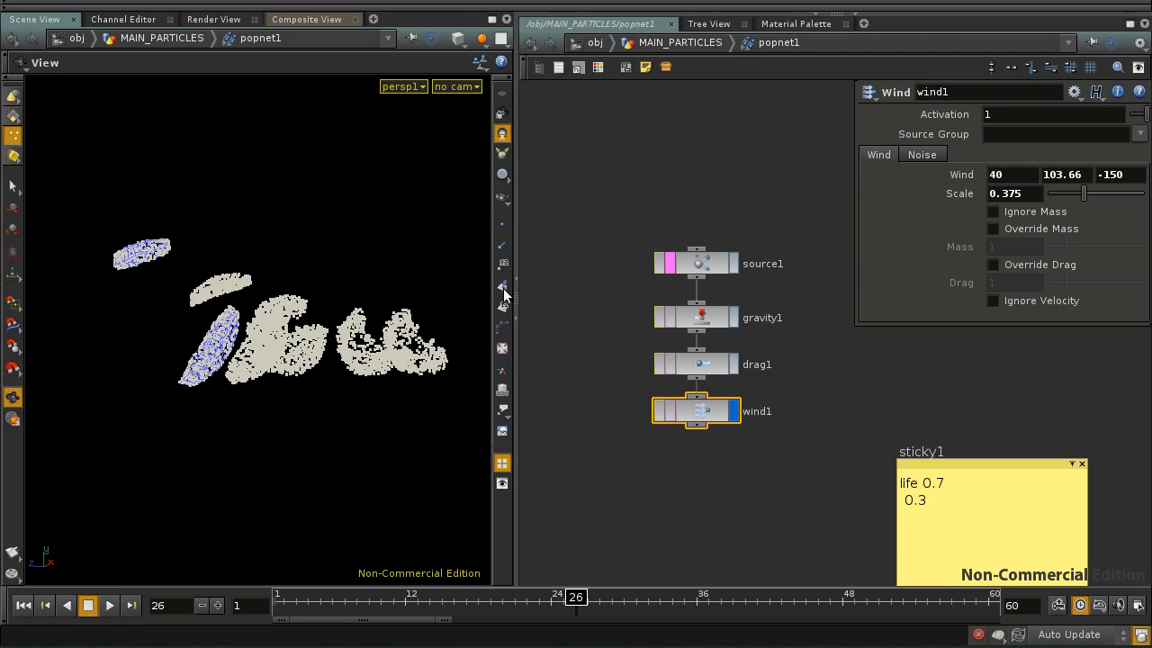
Return to MAIN_PARTICLES and set popnet1's Oversampling to 4
left_click(654, 43)
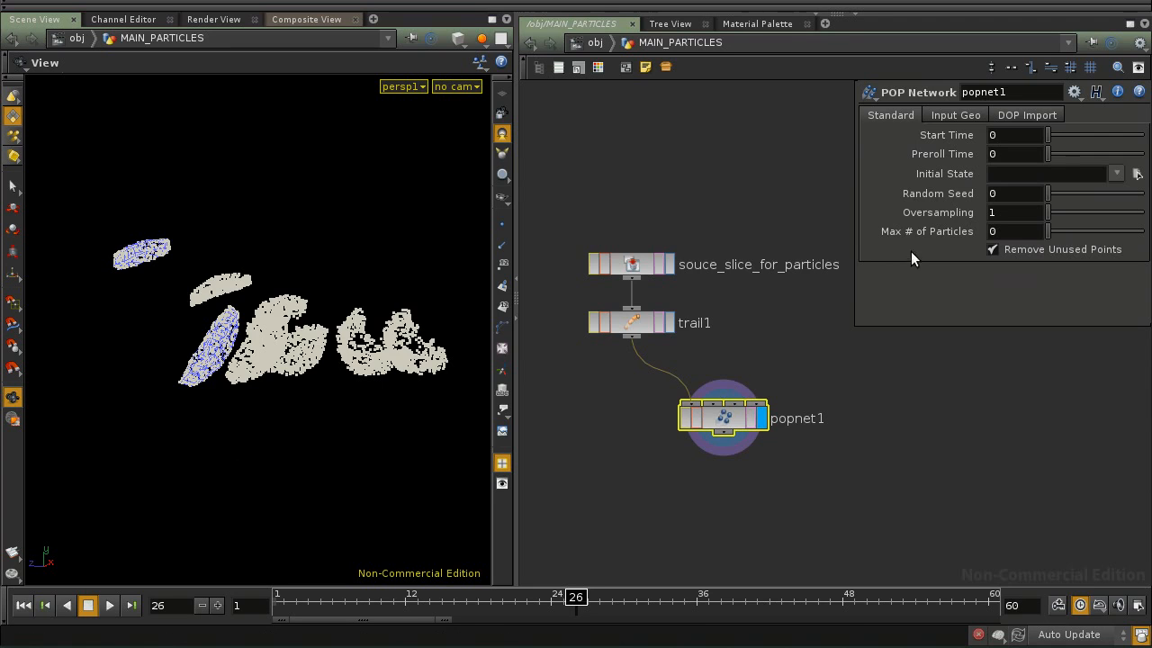
left_click(986, 210)
type("4")
key("Return")
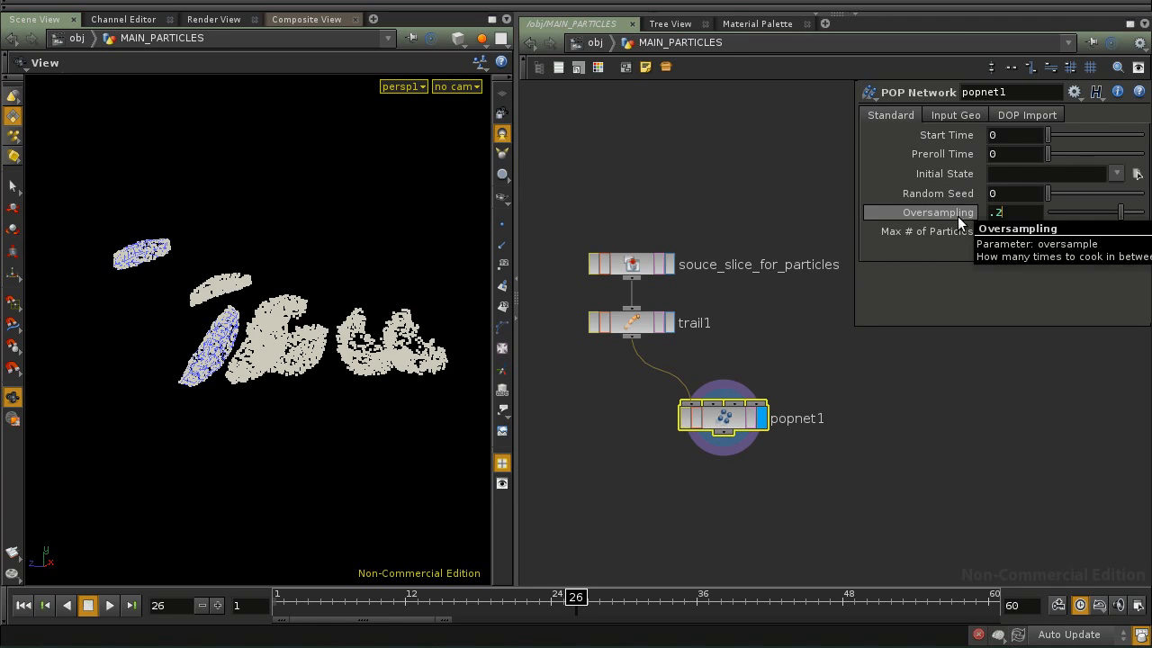
key("Return")
left_click_drag(1048, 214, 1113, 212)
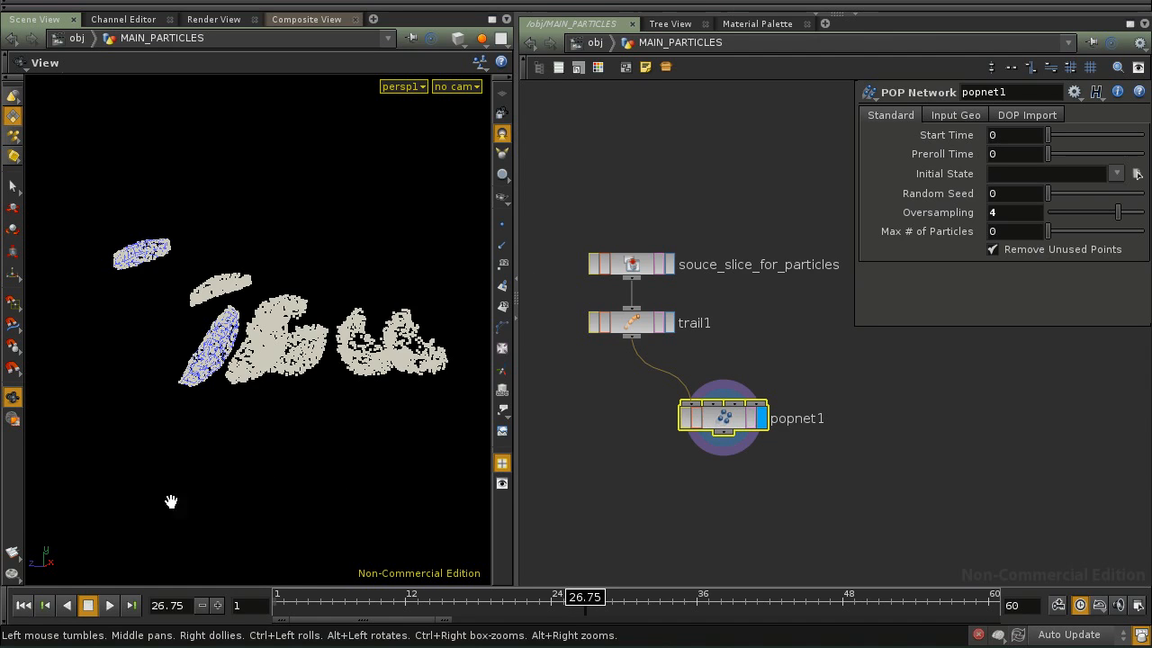
Replay the oversampled particles from frame 1 and stop around frame 25.25 to check the emission between frames
left_click(24, 604)
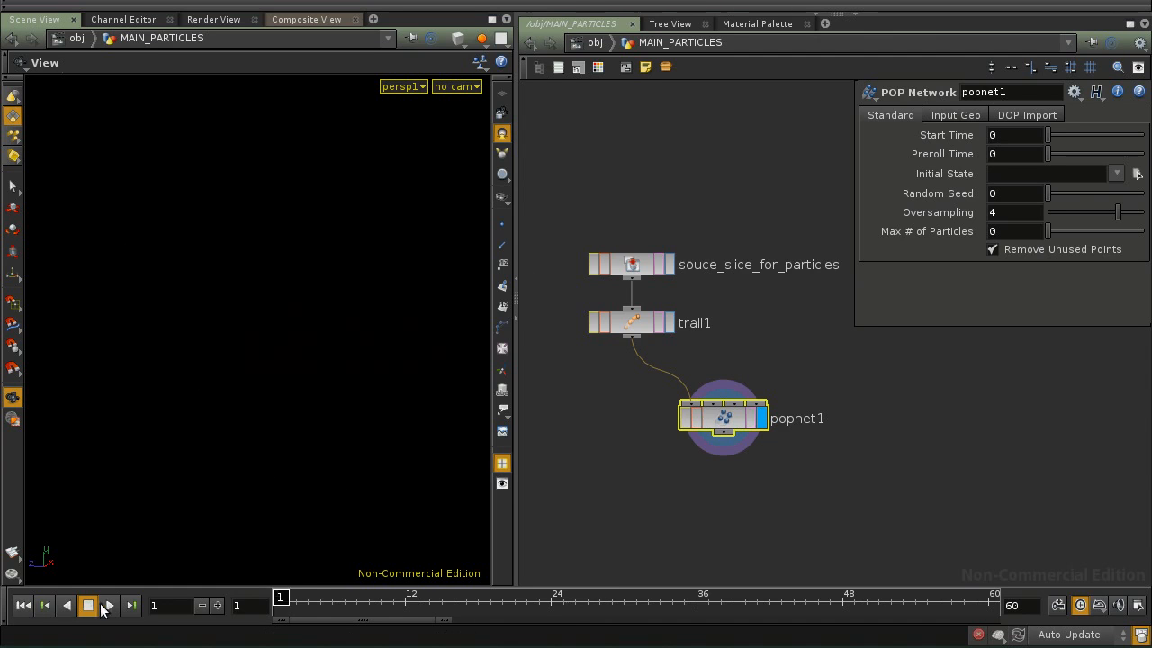
left_click(109, 605)
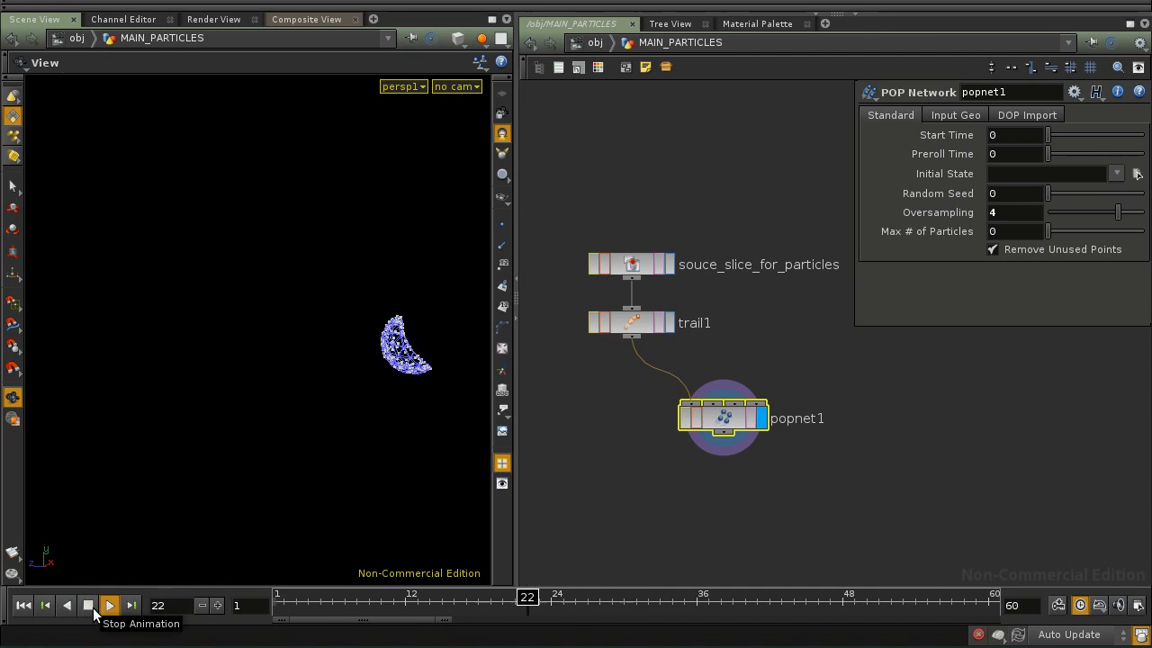
left_click(88, 605)
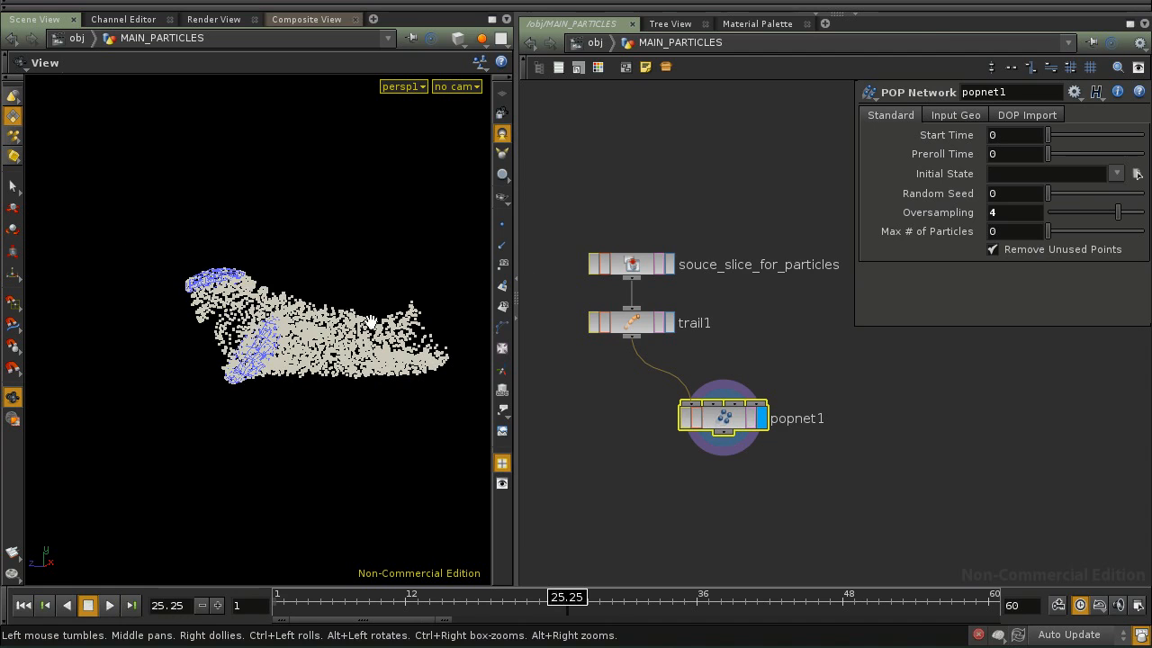
Play the oversampled particles on from frame 25.25 to about frame 29.75, examining the emission from several angles
right_click_drag(378, 331, 346, 340)
left_click_drag(345, 340, 103, 543)
left_click(109, 604)
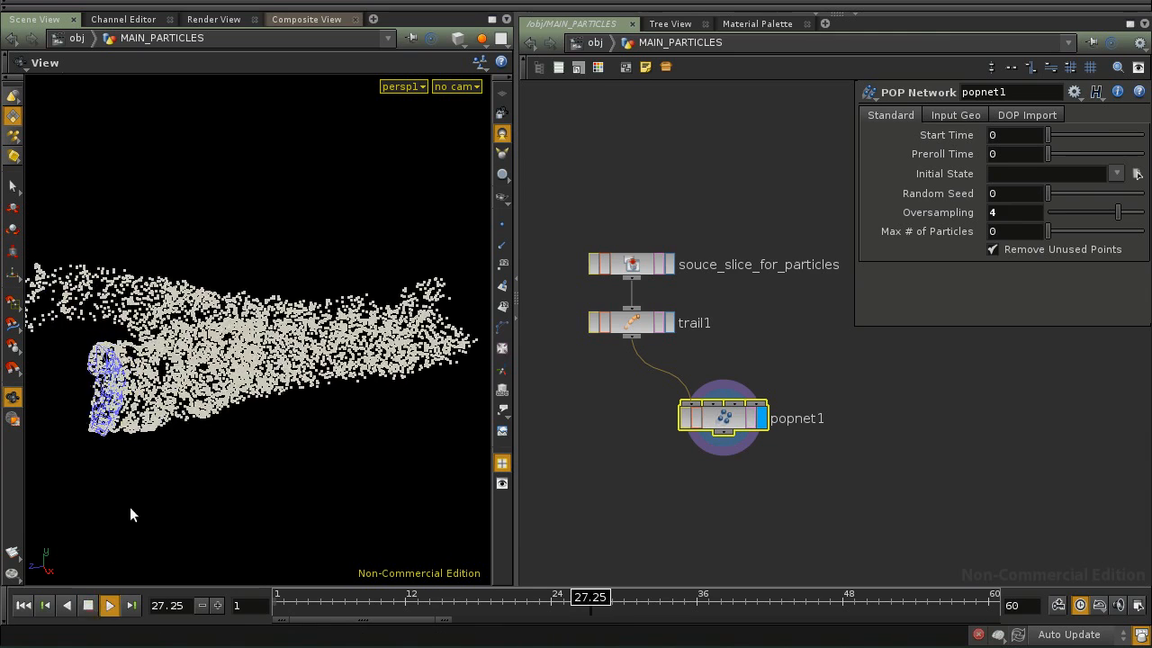
left_click_drag(247, 366, 129, 548)
left_click(107, 605)
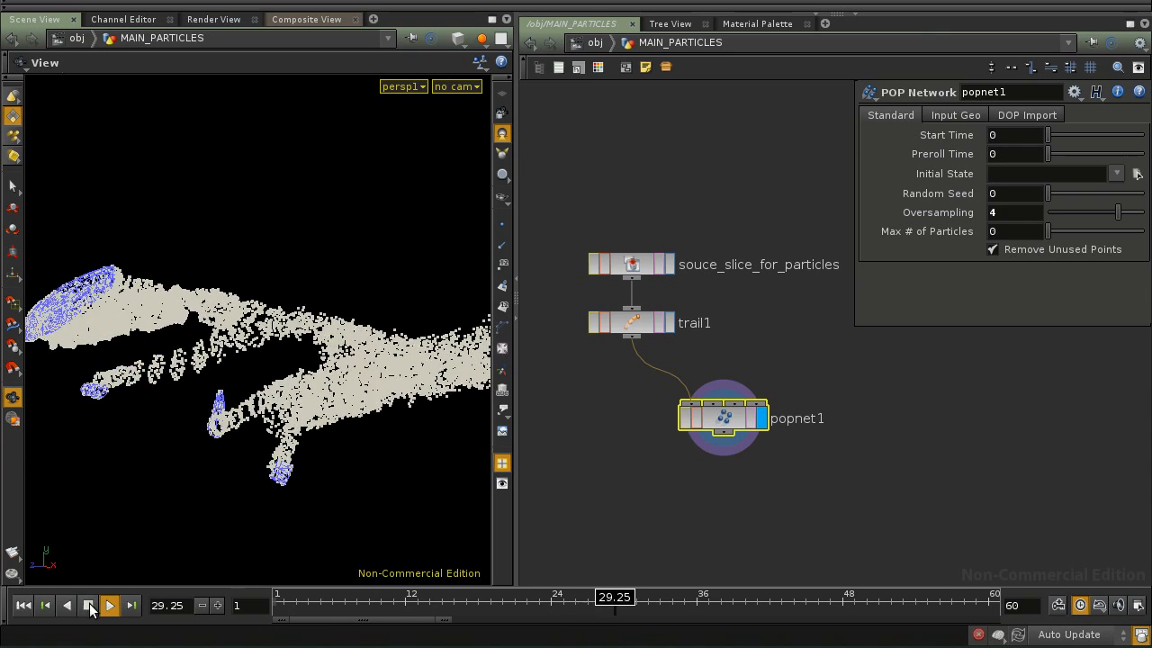
left_click(89, 605)
mouse_move(252, 387)
left_mouse_down()
mouse_move(298, 373)
mouse_move(218, 391)
mouse_move(255, 387)
left_mouse_up()
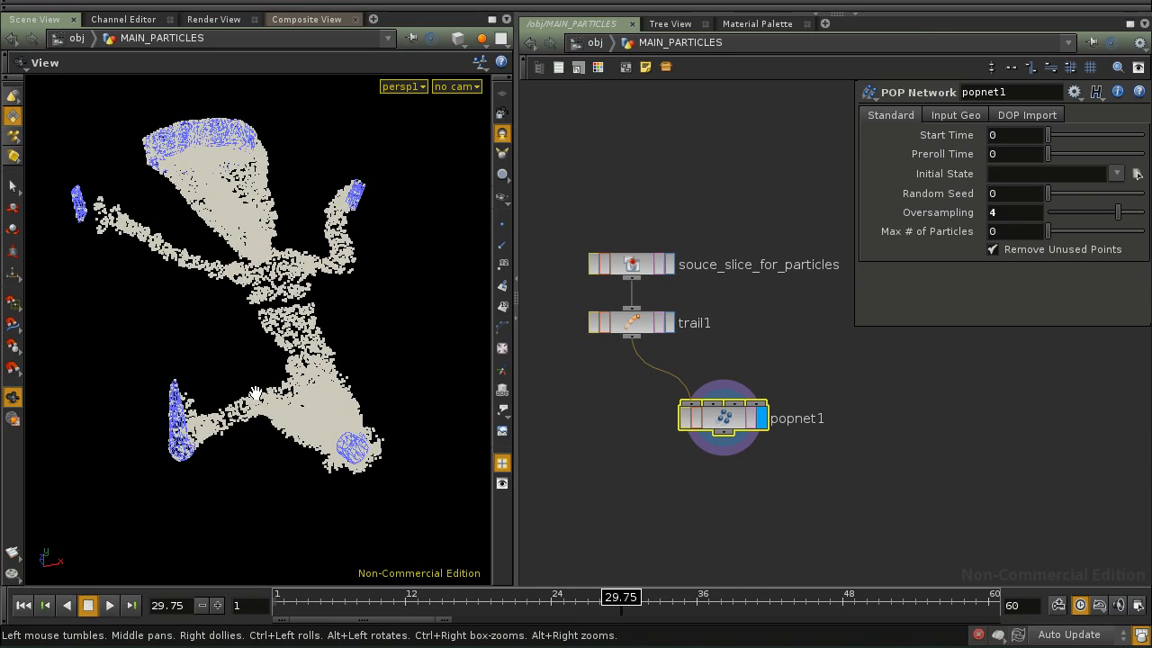
left_click_drag(279, 297, 296, 353)
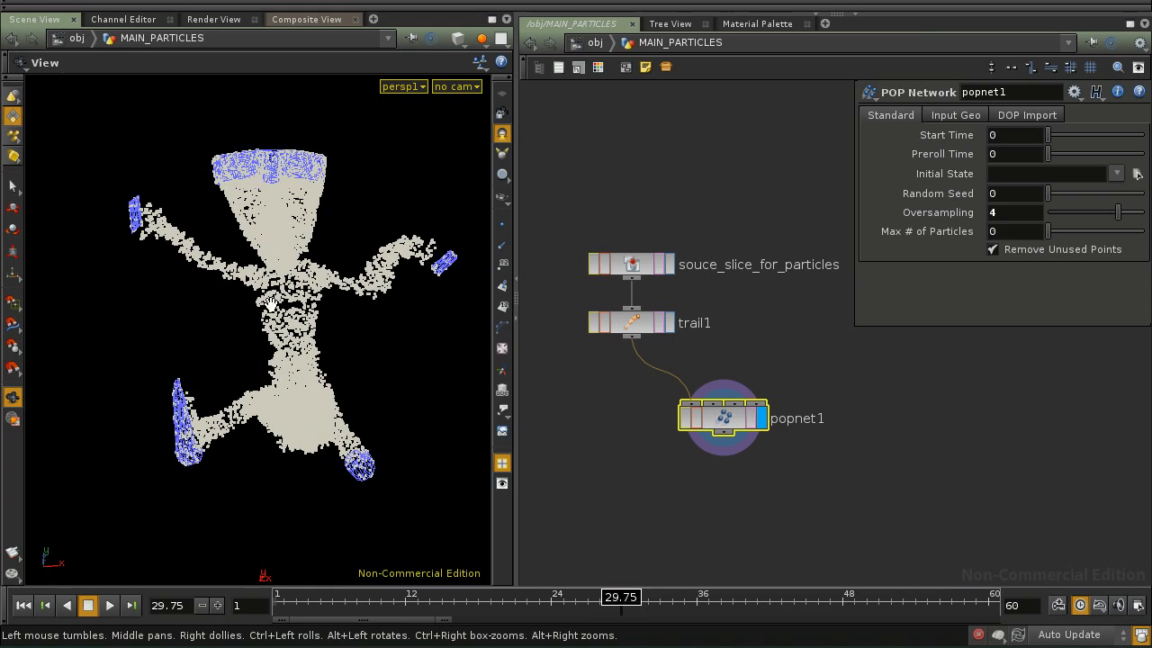
Look through cam1 in an enlarged scene view and play the particles on to frame 43, pausing around frame 32.25
left_click(457, 86)
left_click(482, 164)
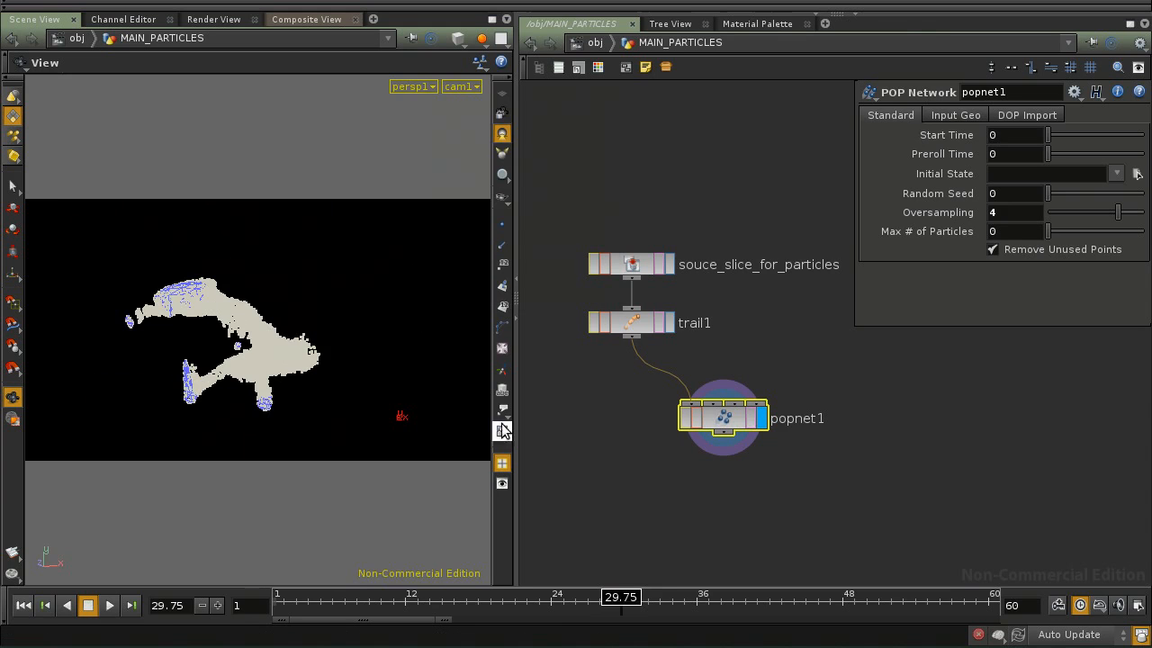
left_click_drag(515, 410, 606, 409)
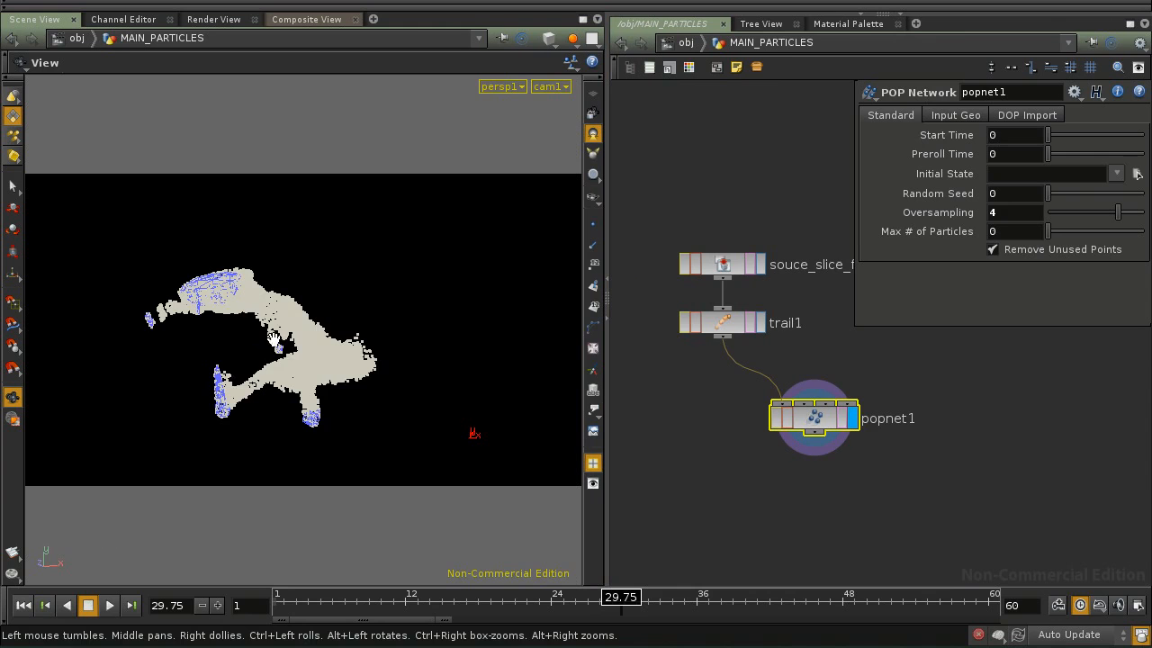
left_click(110, 606)
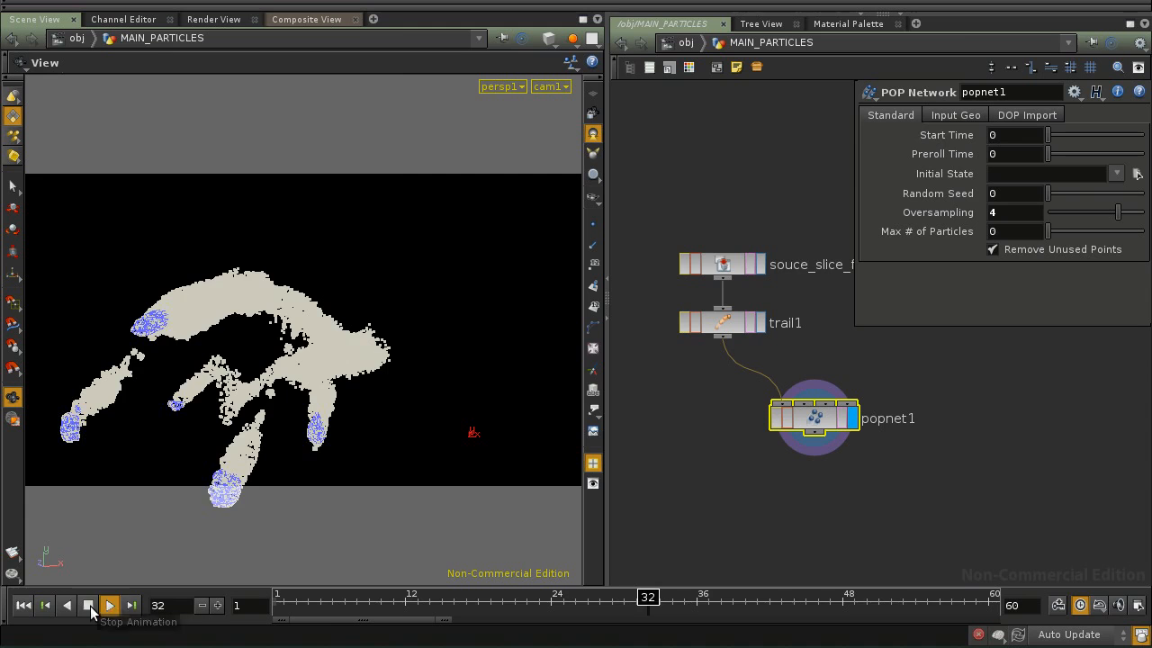
left_click(88, 606)
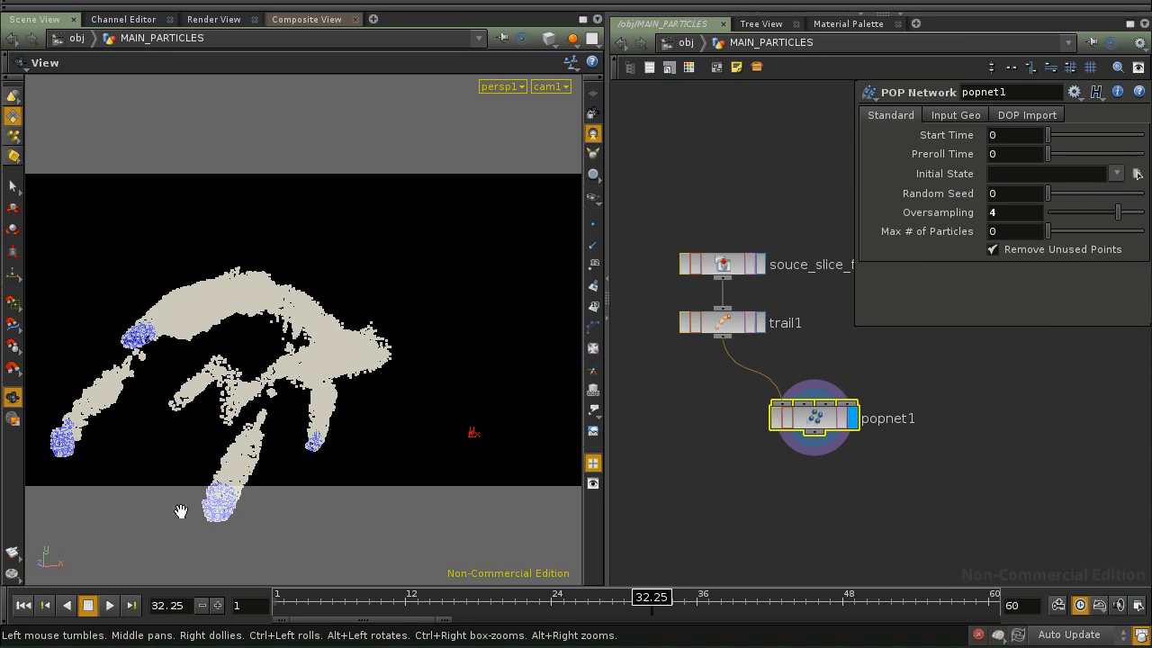
left_click(110, 606)
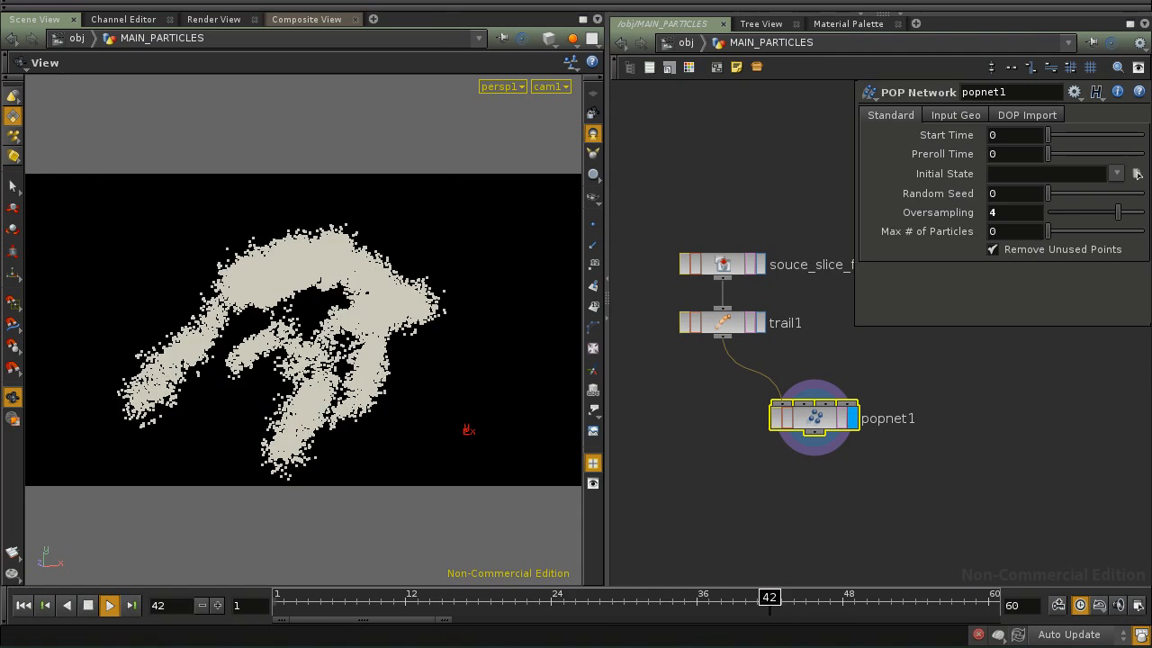
left_click(88, 605)
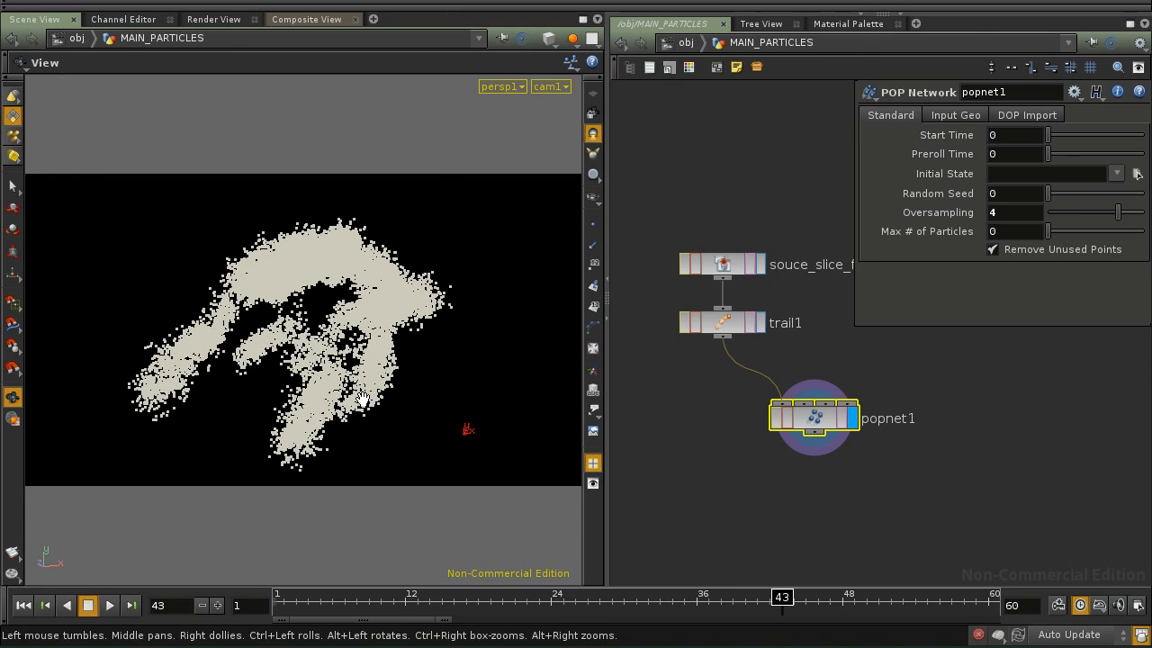
Open popnet1 and set wind1's noise Amplitude to 269 on all three axes
double_click(814, 419)
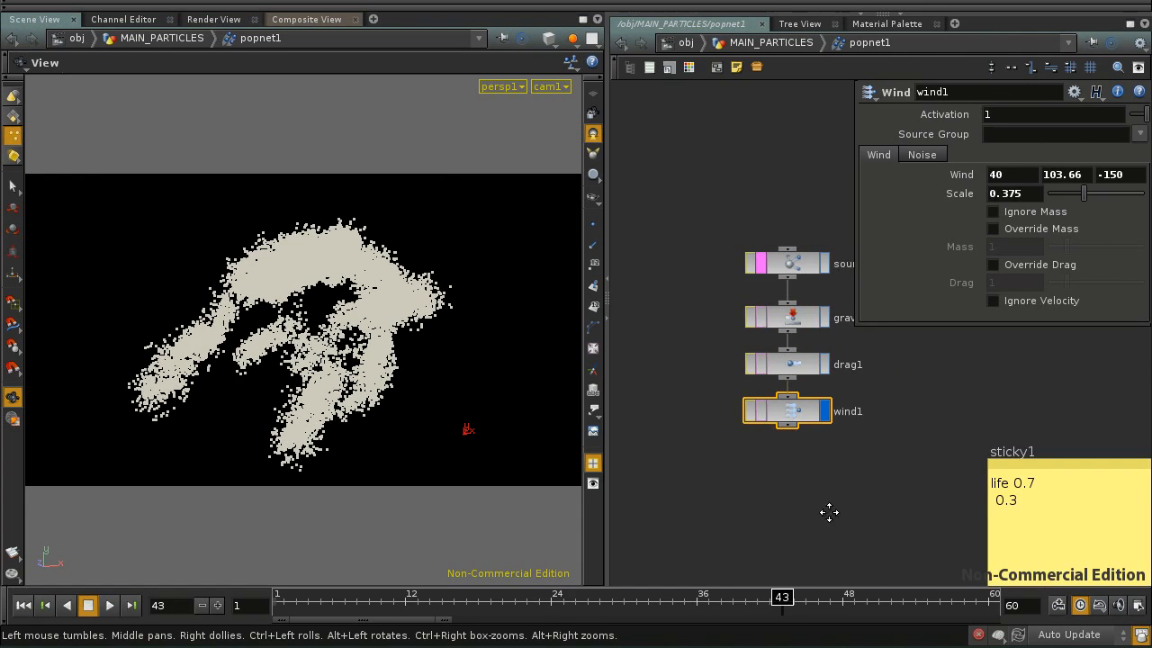
middle_click_drag(836, 508, 787, 524)
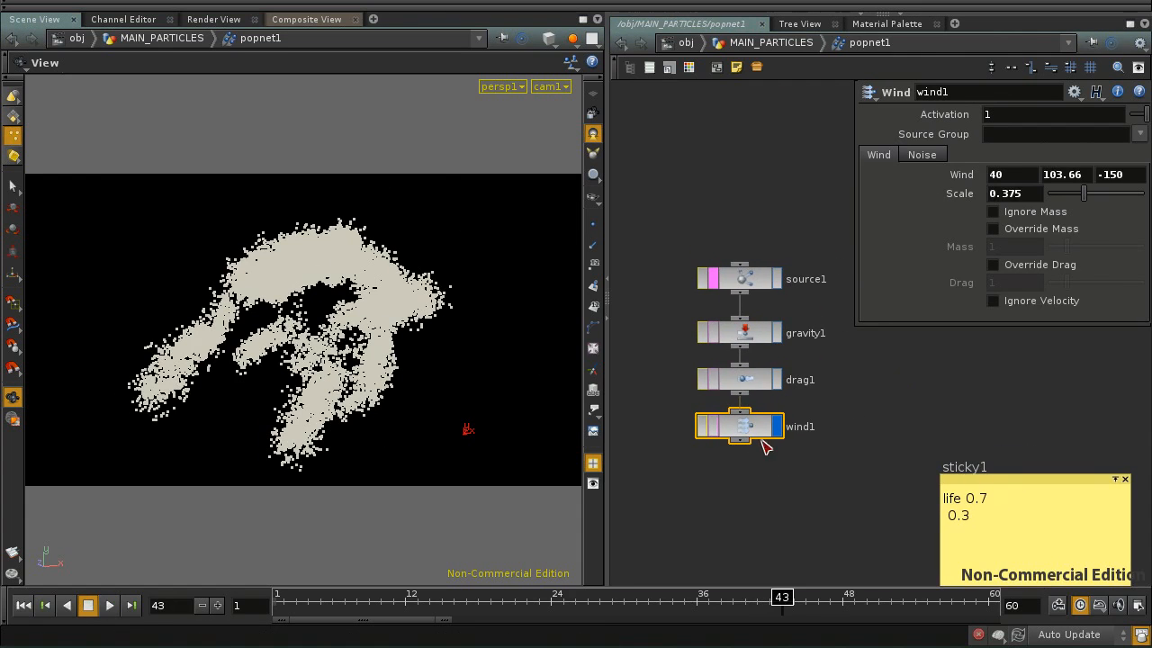
left_click(921, 154)
middle_click_drag(939, 267, 1052, 197)
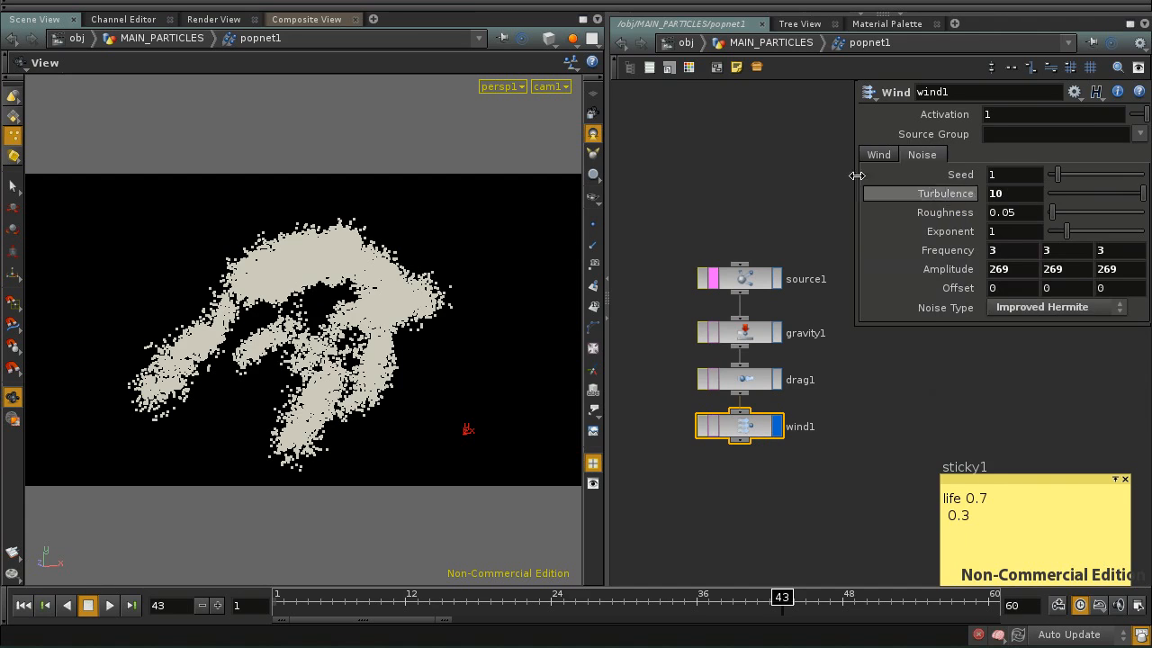
Replay the simulation from frame 1, pausing around frames 47.75, 31.75 and 36.75 to check the noisier particle motion
left_click(25, 606)
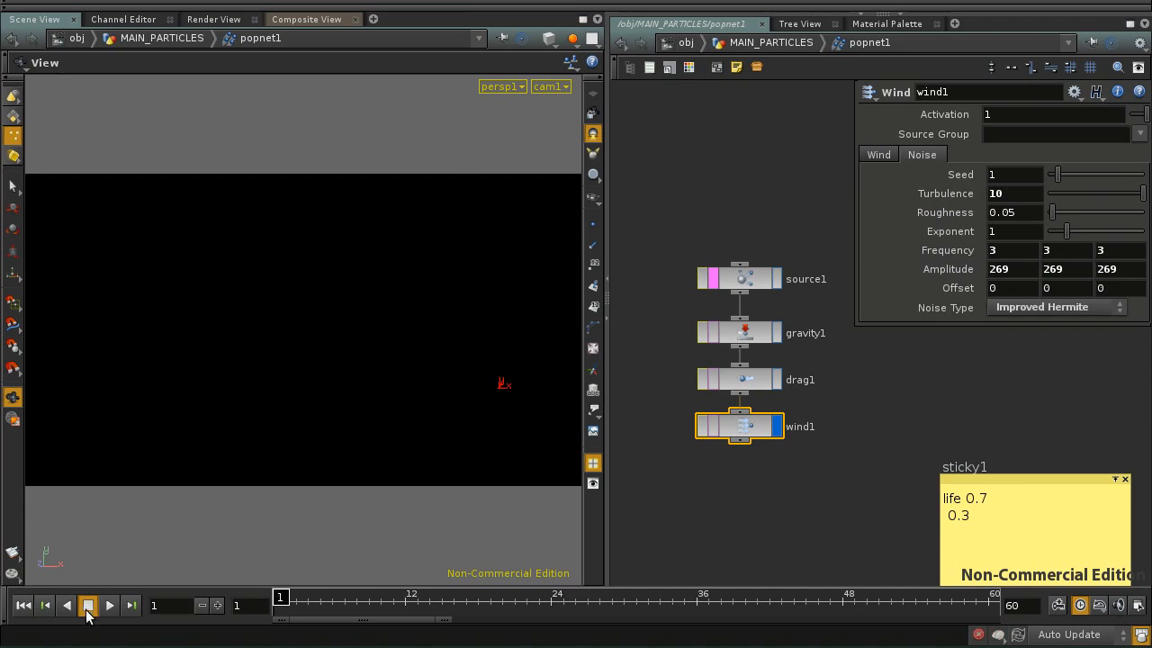
left_click(104, 605)
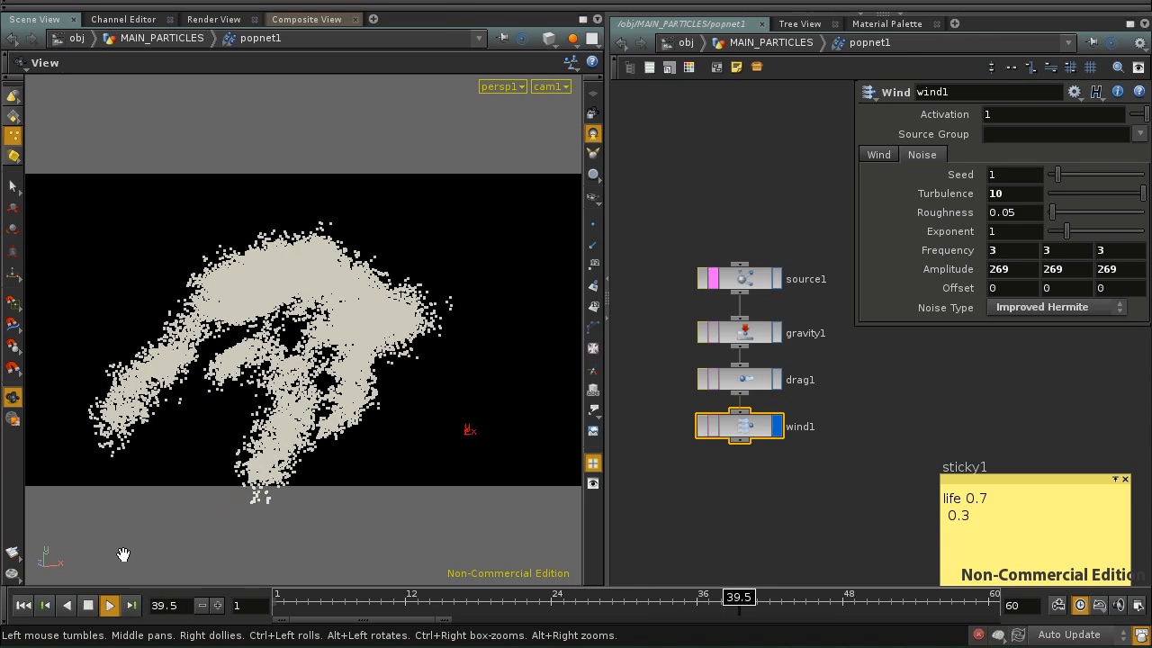
left_click(87, 605)
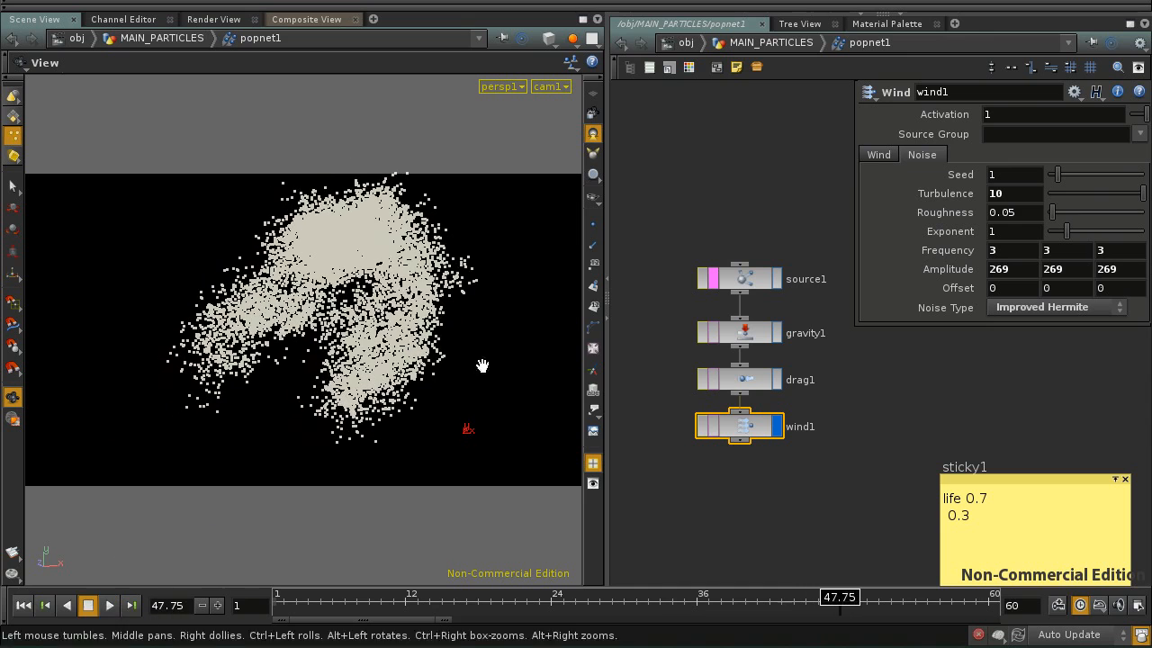
left_click(108, 606)
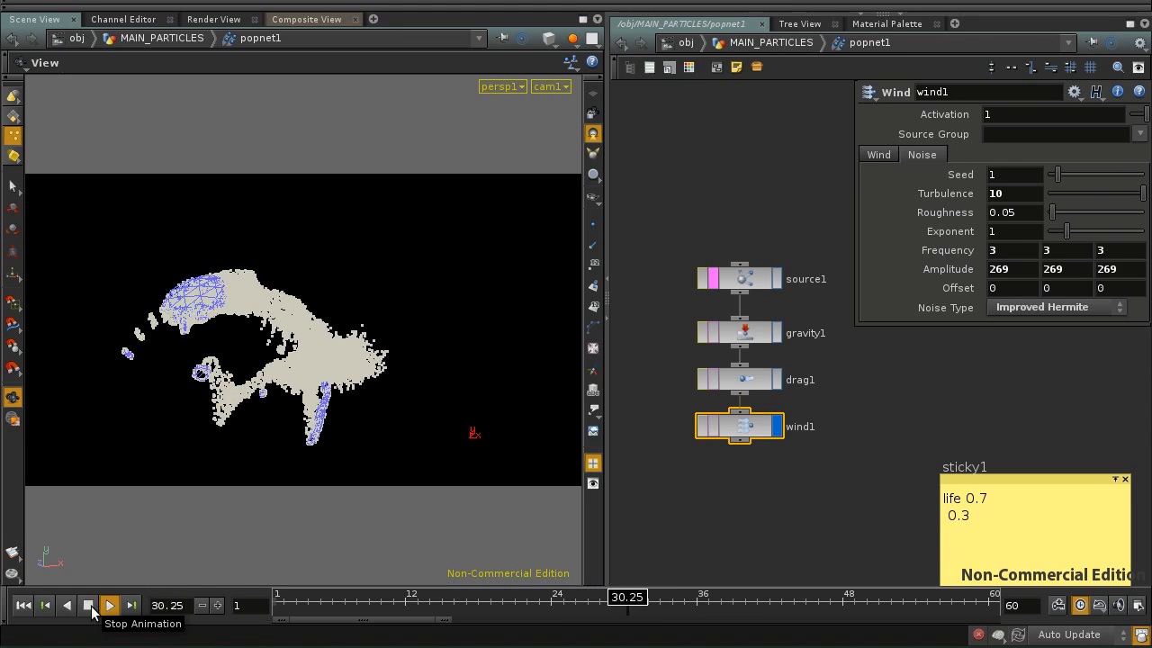
left_click(89, 606)
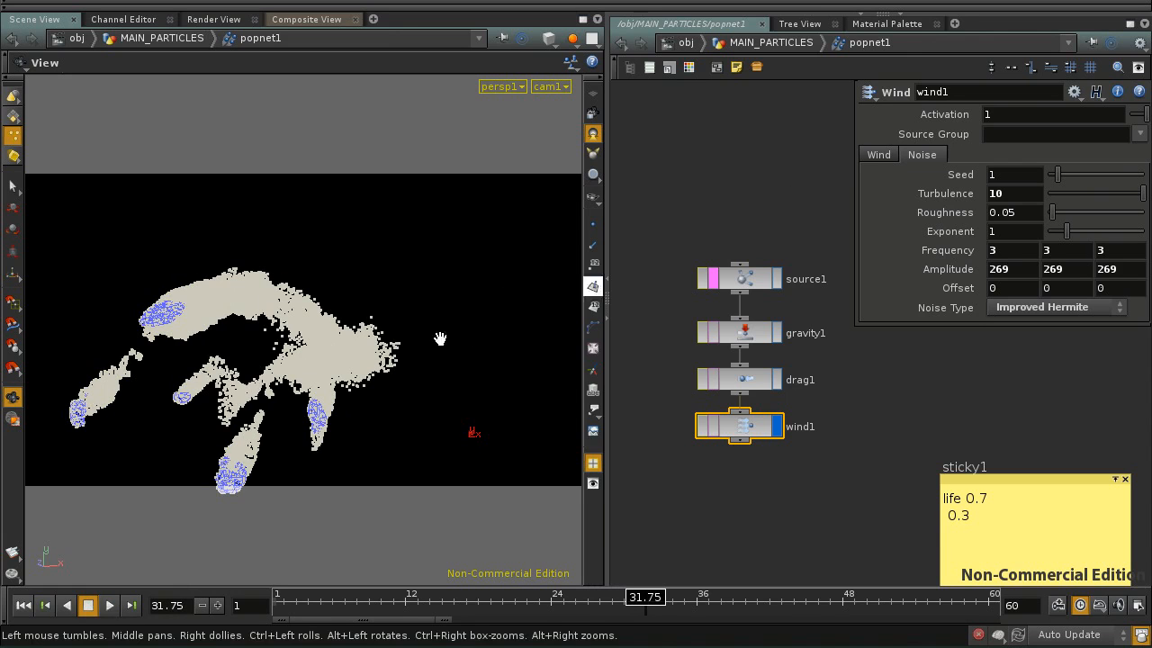
left_click(109, 607)
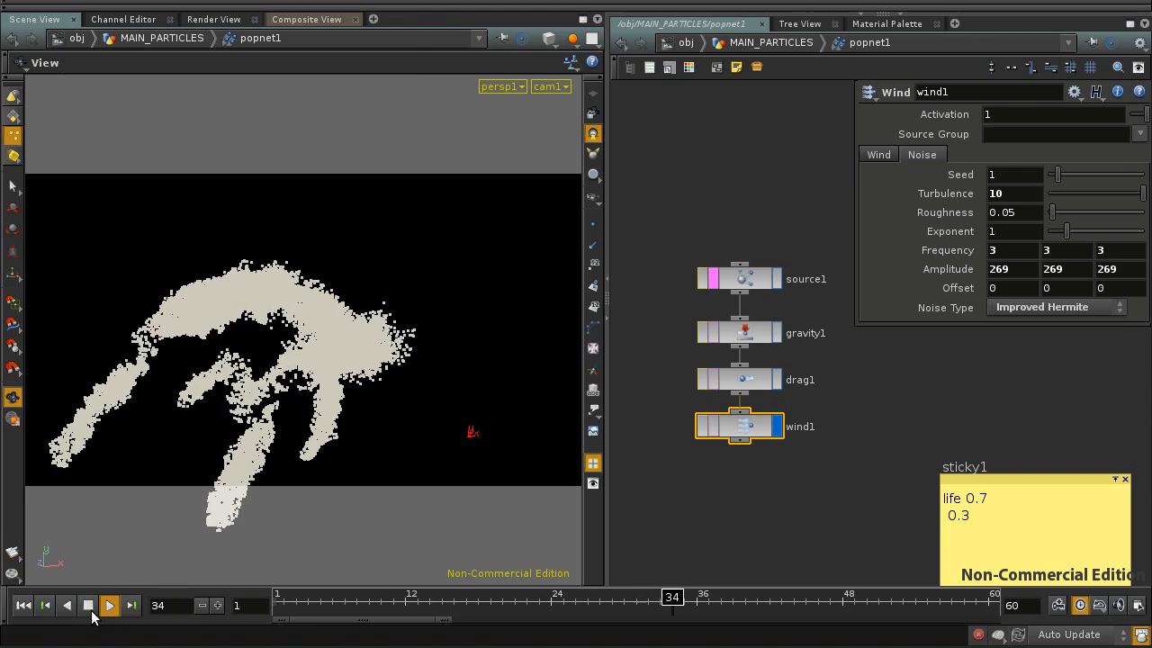
left_click(89, 606)
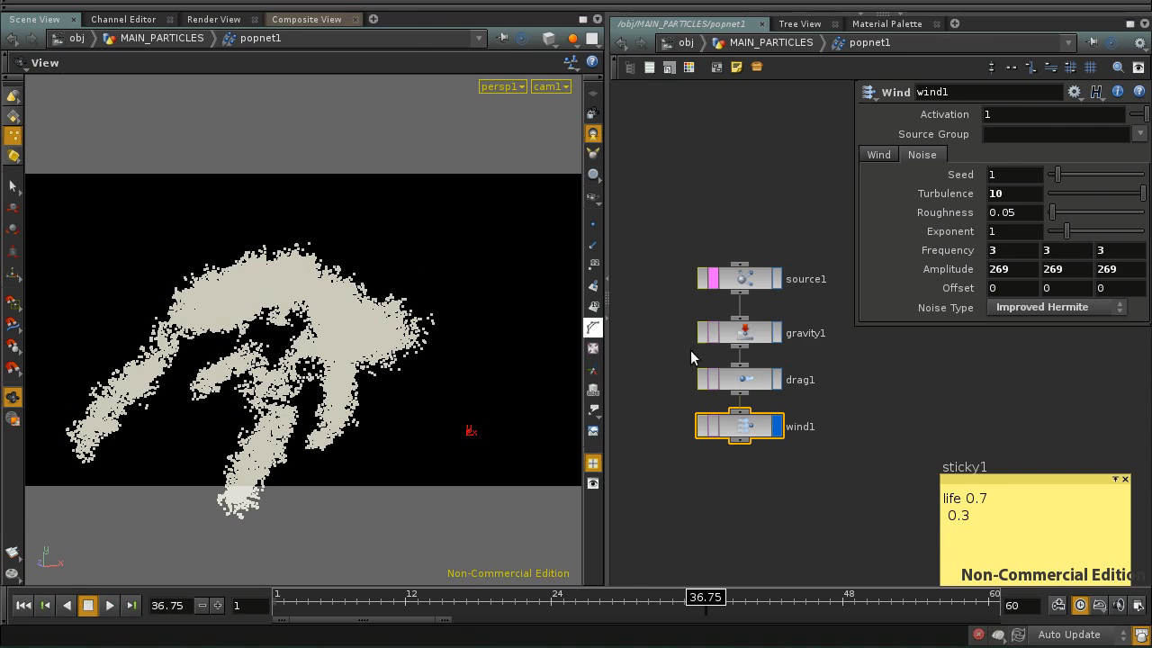
Return to MAIN_PARTICLES and connect a new ROP Output Driver node to popnet1's output
key("h")
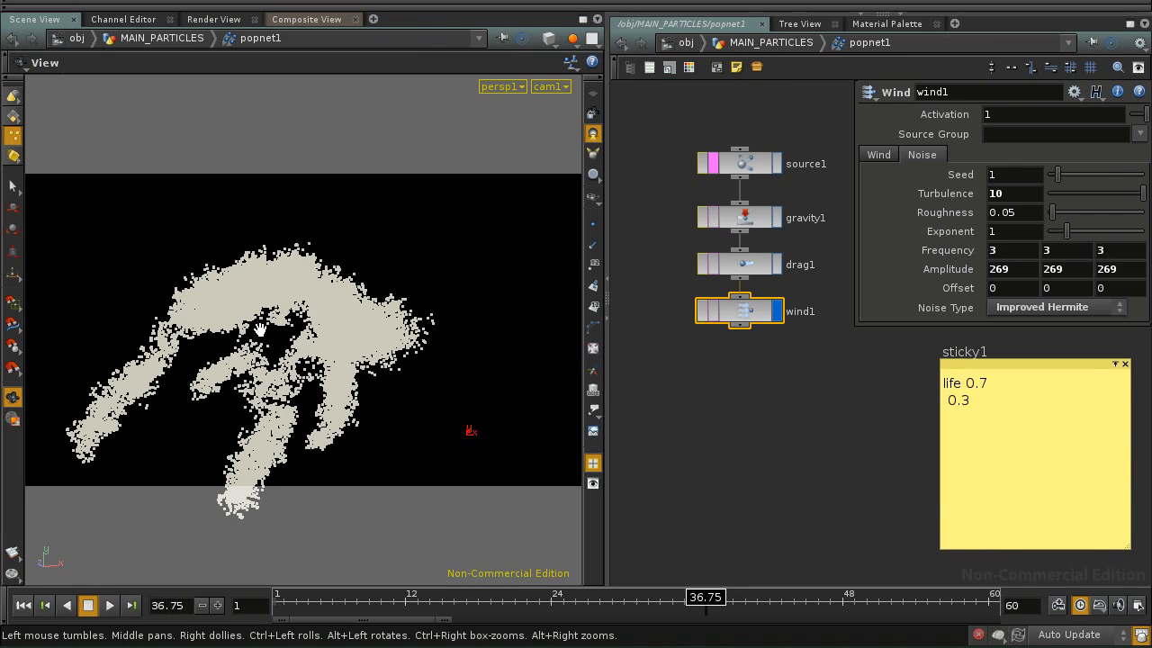
left_click(784, 43)
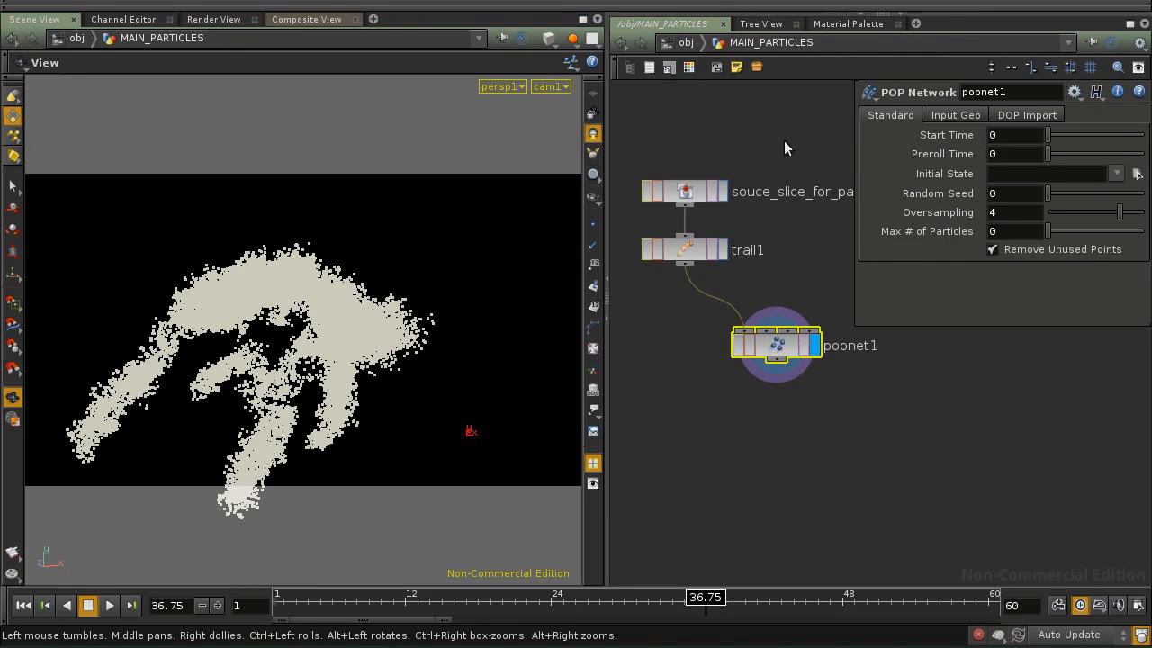
double_click(775, 344)
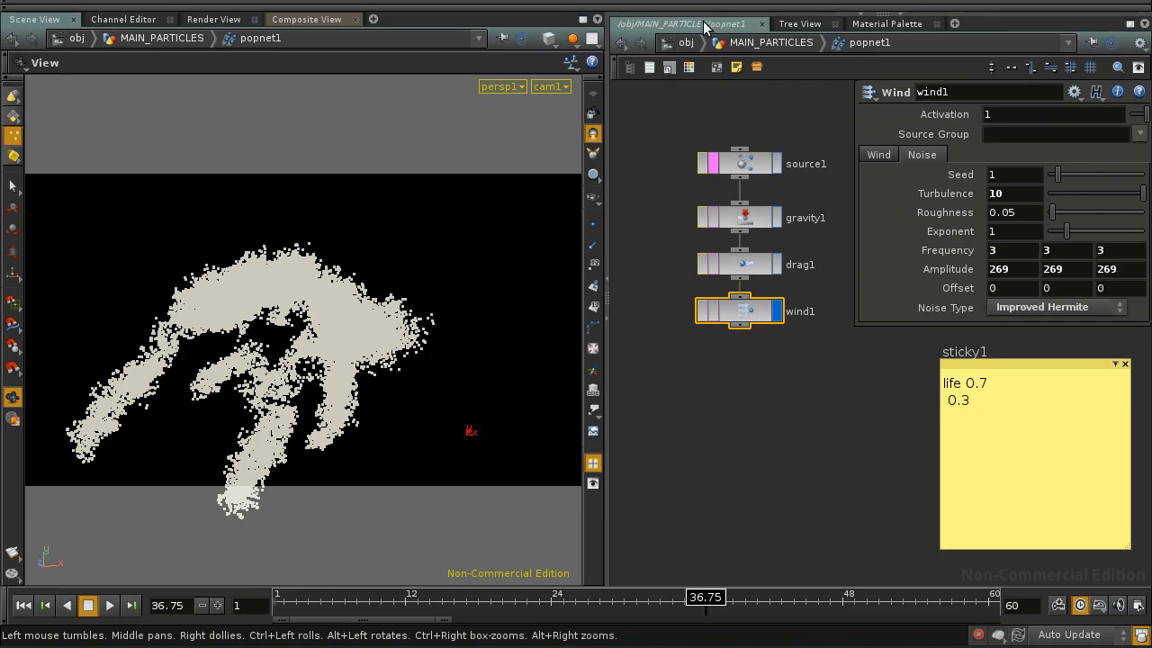
left_click(745, 43)
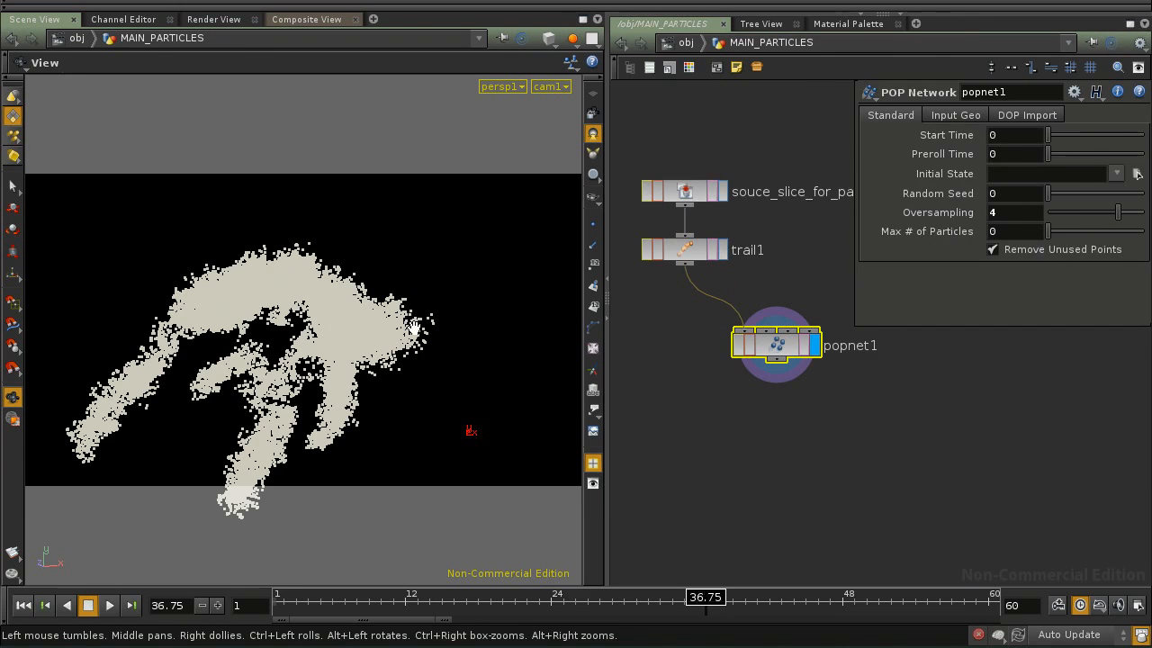
left_click(792, 418)
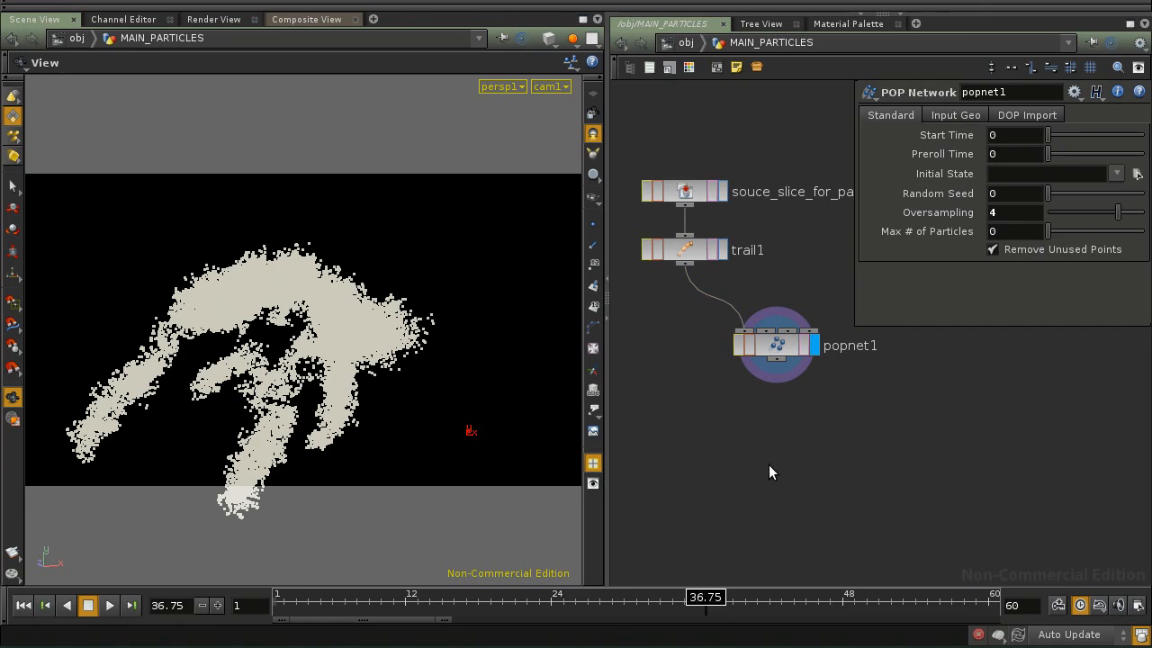
key("Tab")
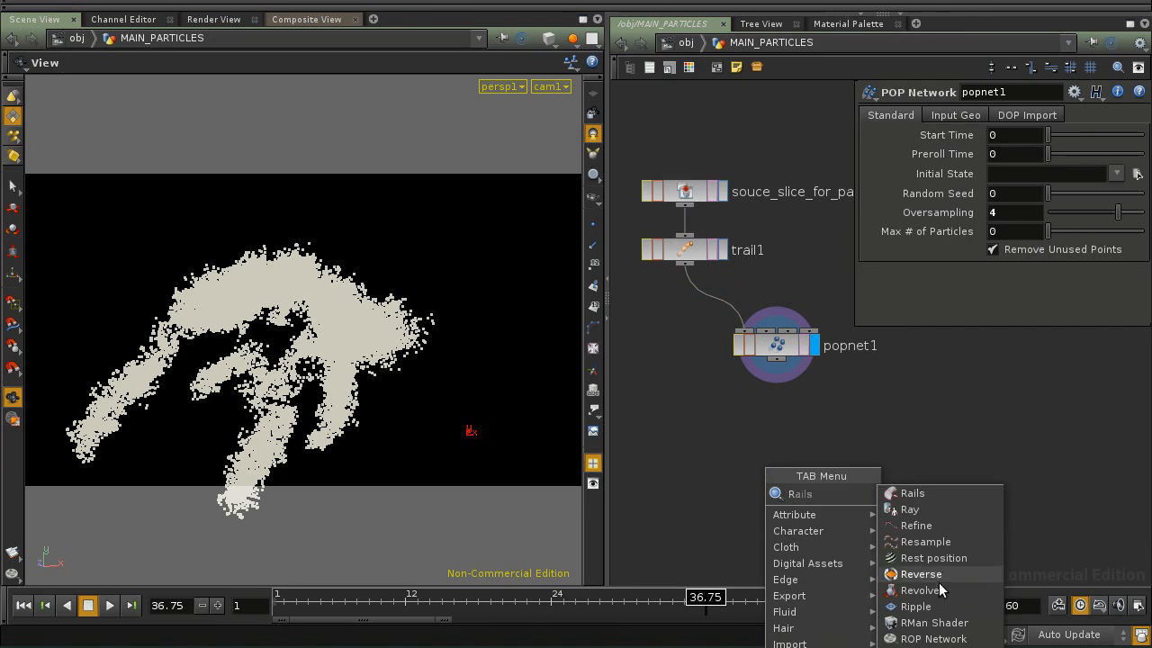
left_click(933, 646)
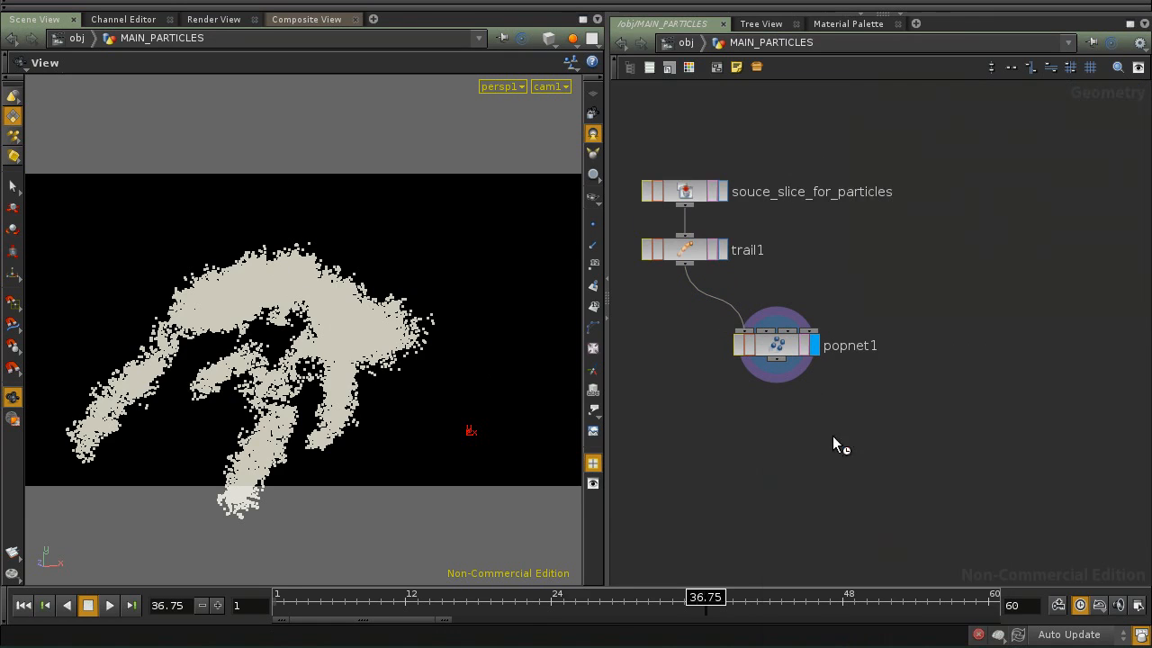
left_click(843, 436)
left_click_drag(843, 435, 892, 426)
left_click_drag(792, 371, 915, 430)
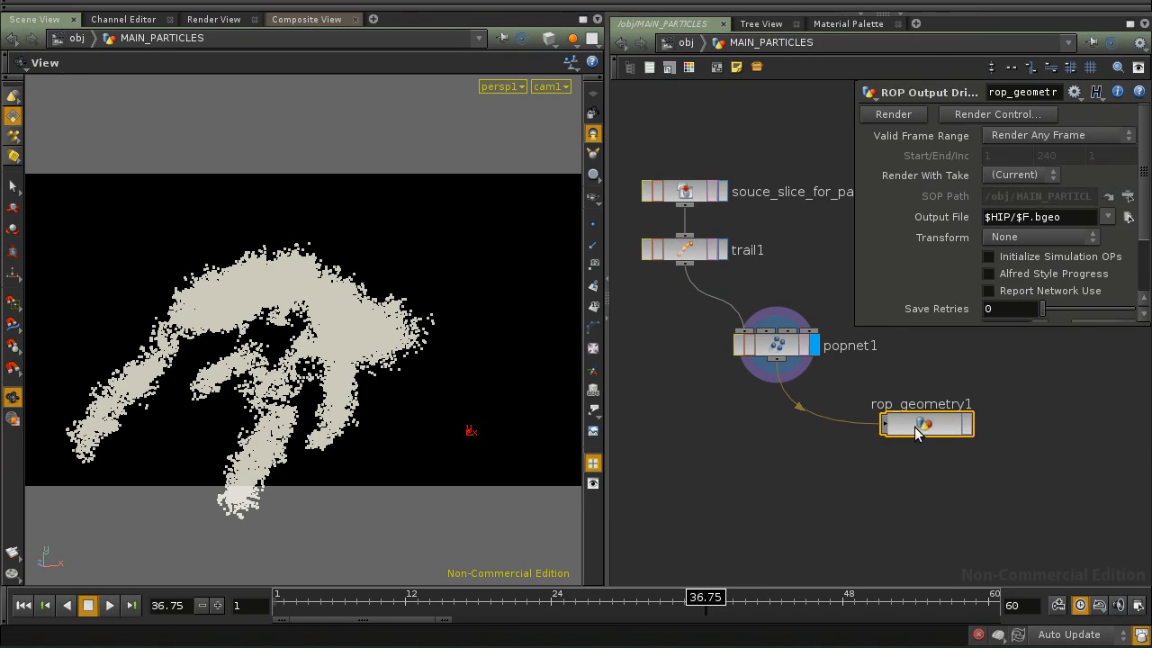
Add a File node below rop_geometry1 and colour both nodes orange-yellow
key("Tab")
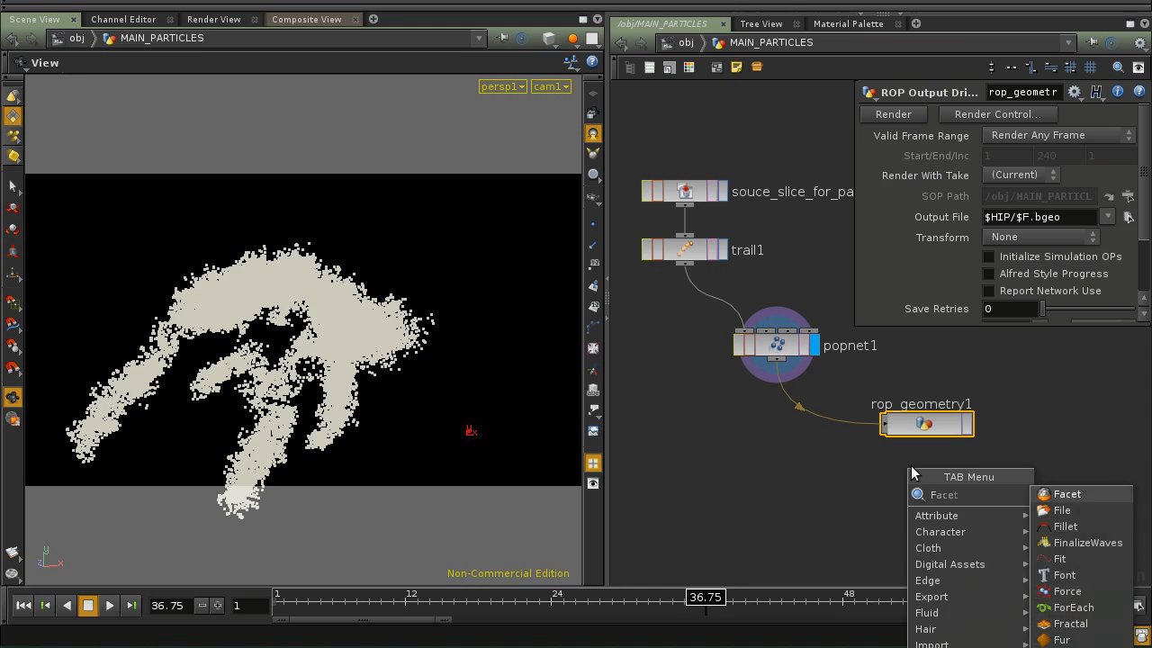
type("File")
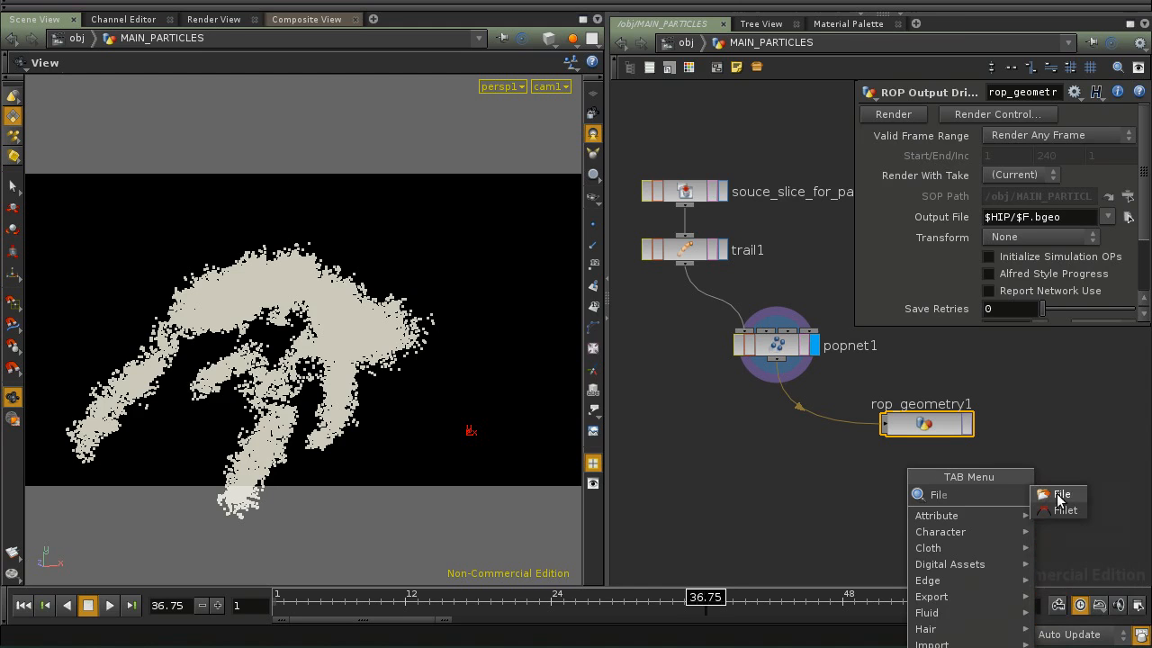
left_click(1059, 501)
left_click(928, 470)
left_click_drag(1020, 381, 867, 521)
key("c")
left_click(647, 519)
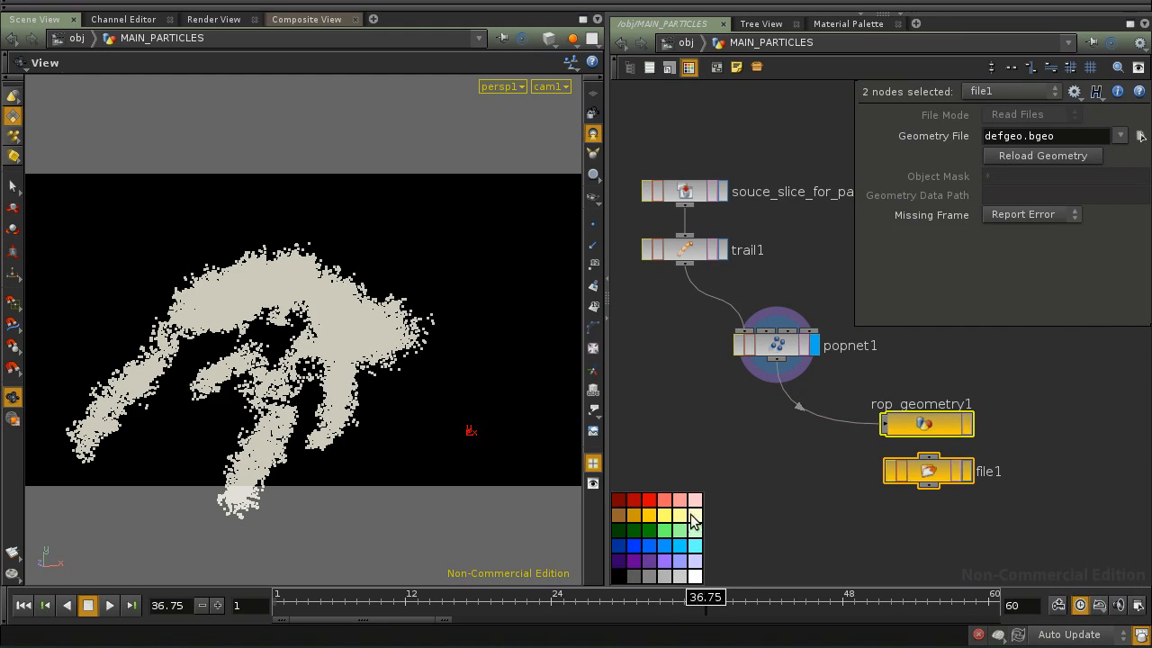
left_click(920, 466)
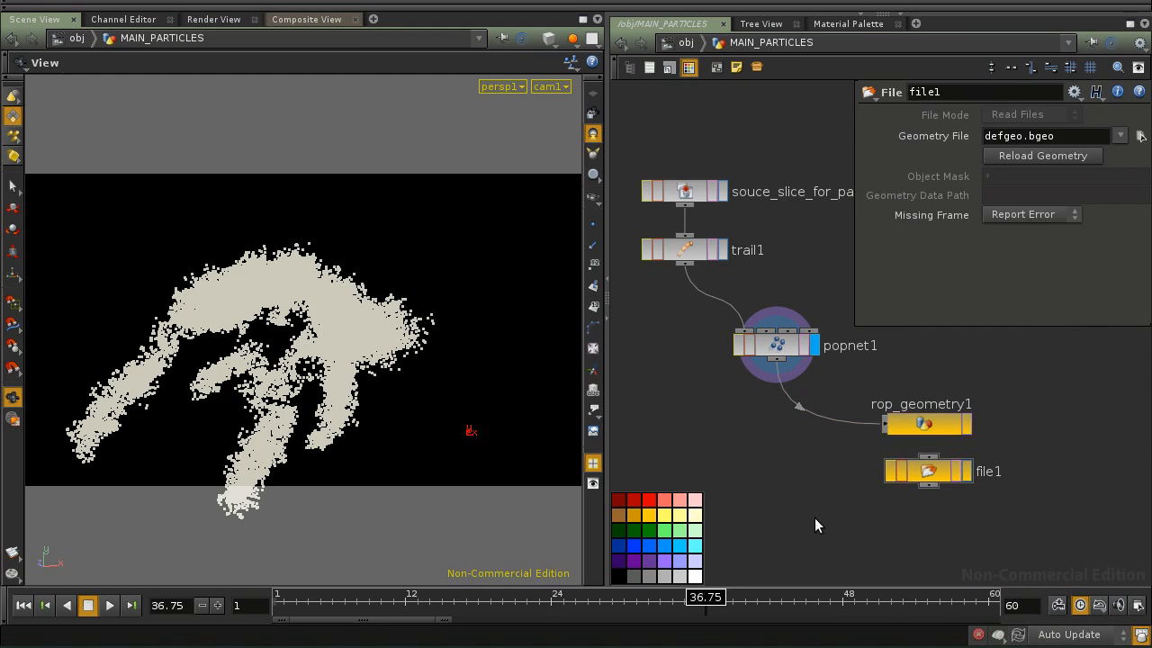
Copy rop_geometry1's Output File parameter and paste it as a relative reference into file1's Geometry File
left_click(931, 425)
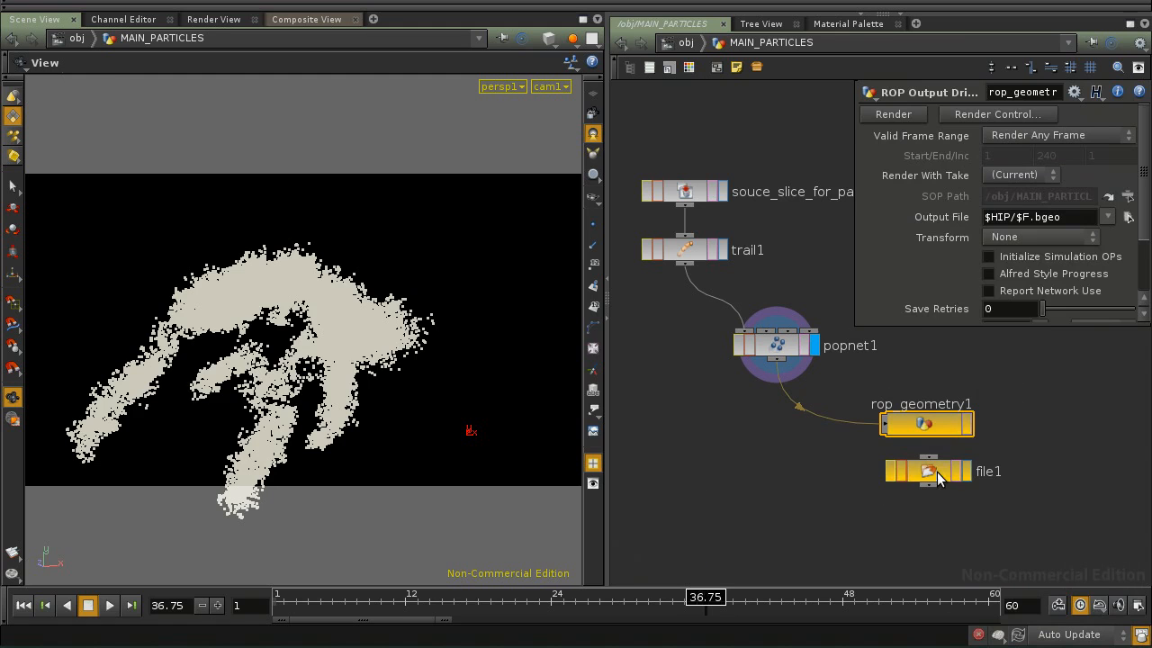
right_click(1002, 225)
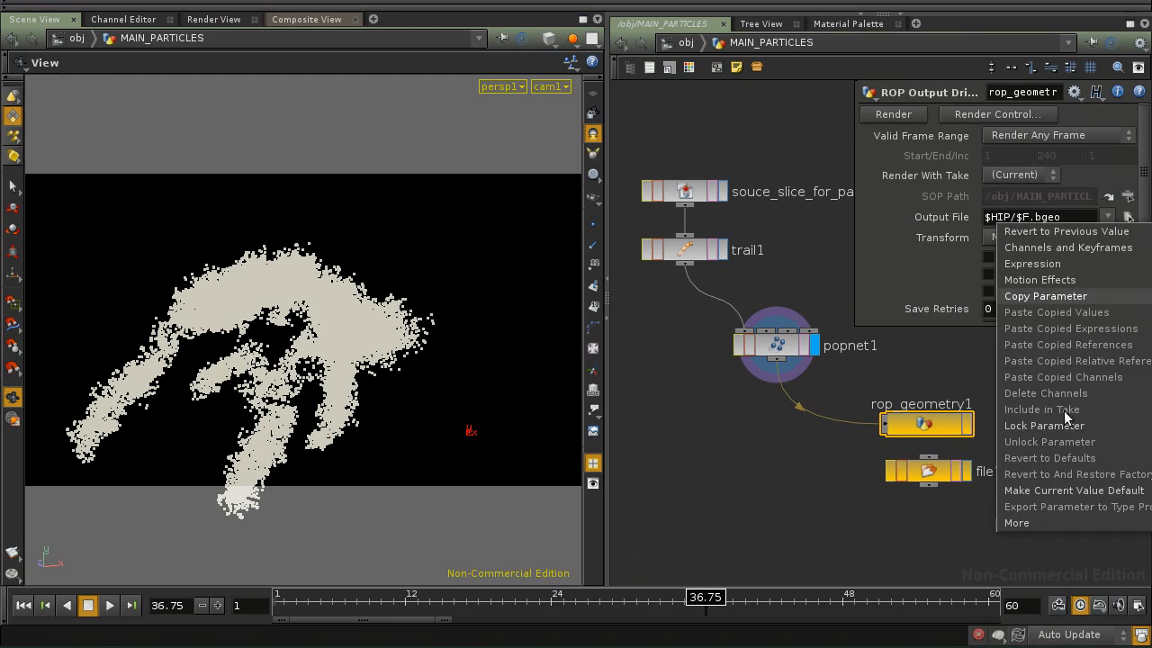
left_click(1049, 299)
left_click(929, 470)
right_click(1026, 131)
left_click(1007, 138)
right_click(1006, 137)
left_click(1085, 279)
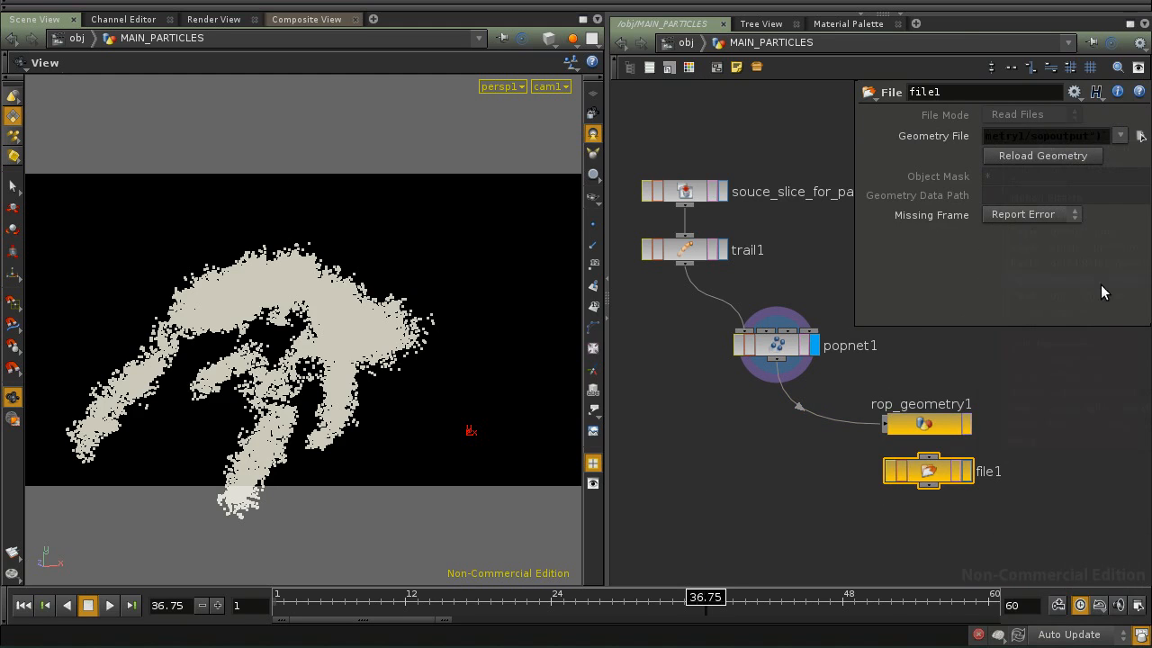
Set rop_geometry1 to Render Frame Range from 1 to 60 with an increment of .25
left_click(1022, 141)
left_click(930, 425)
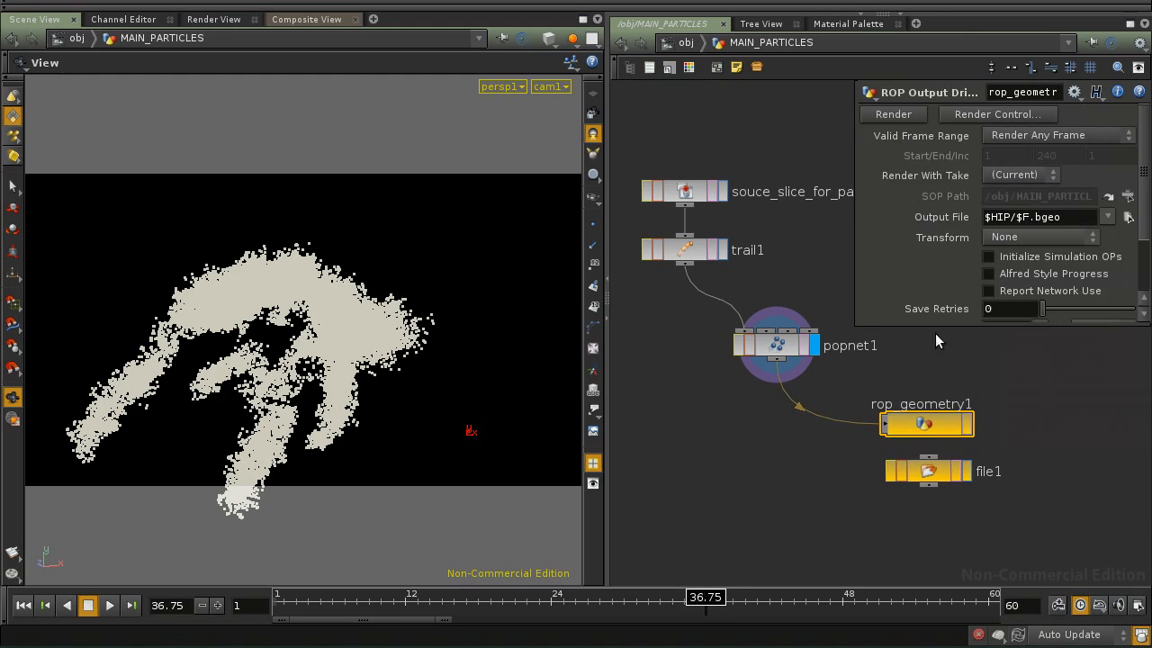
left_click_drag(856, 325, 791, 359)
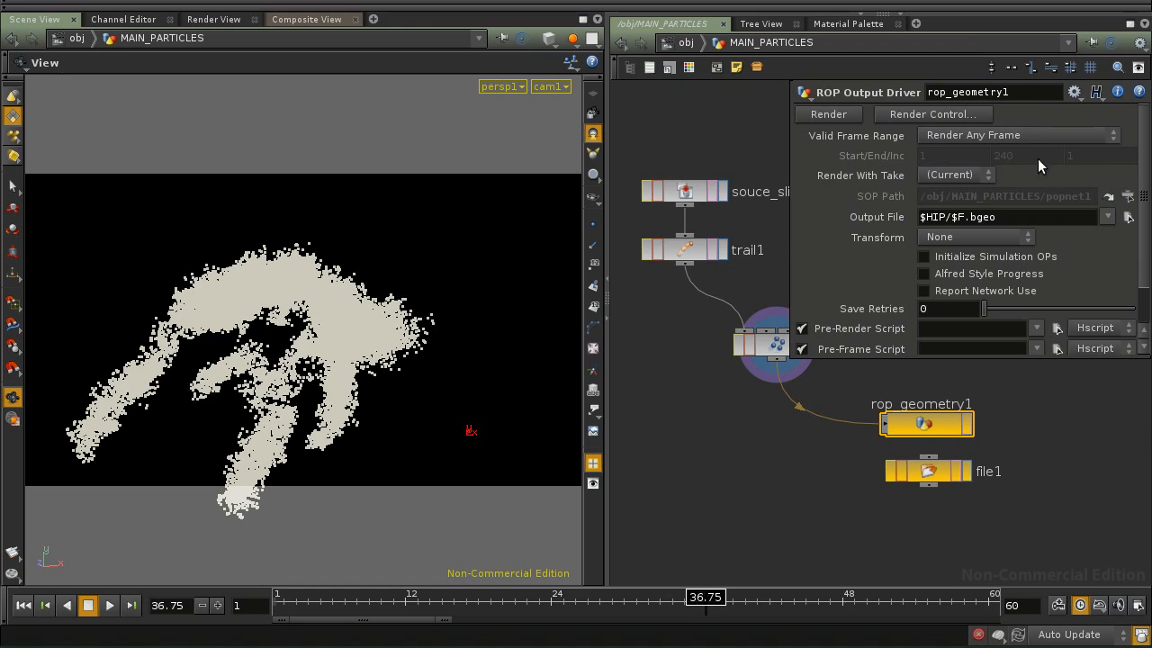
left_click(930, 136)
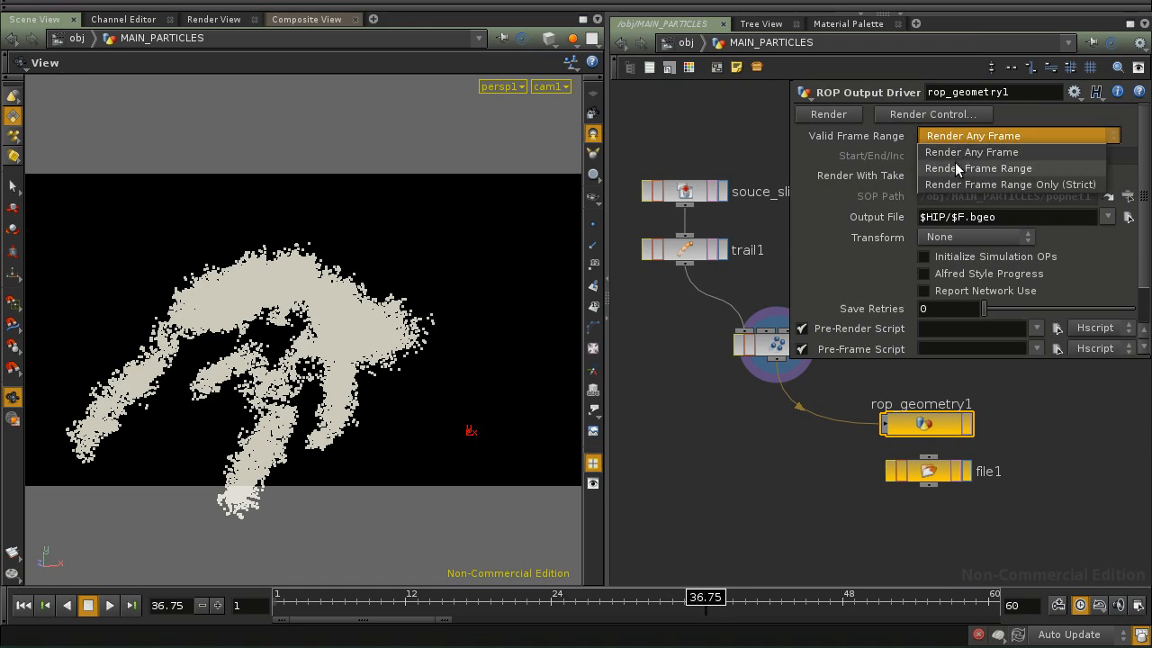
left_click(955, 168)
left_click_drag(1041, 156, 933, 140)
type("60")
key("Return")
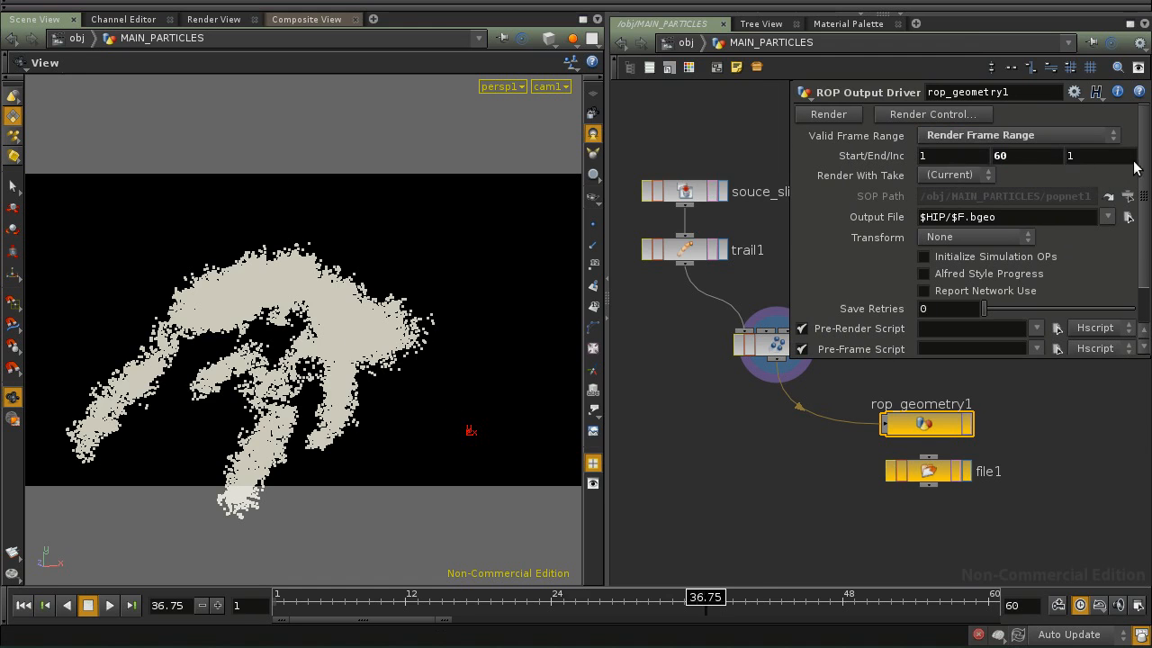
left_click_drag(1122, 166, 1067, 166)
Browse for rop_geometry1's Output File location and create a mainParticlesPart folder inside GEO_CACHES2x
left_click(1129, 217)
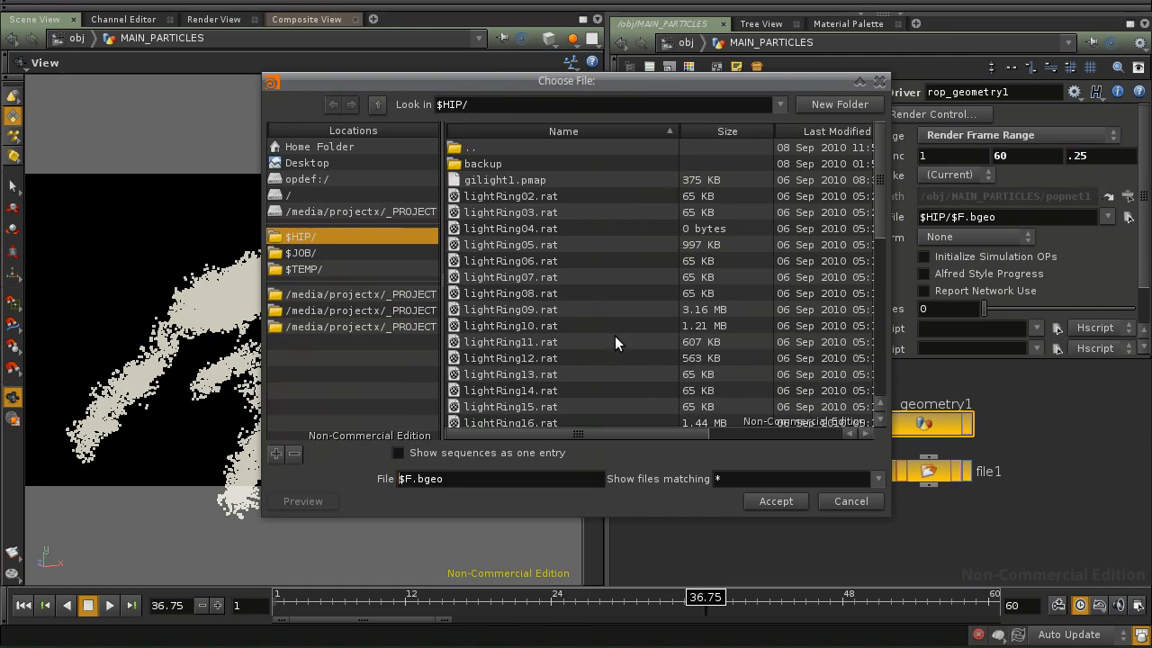
double_click(476, 147)
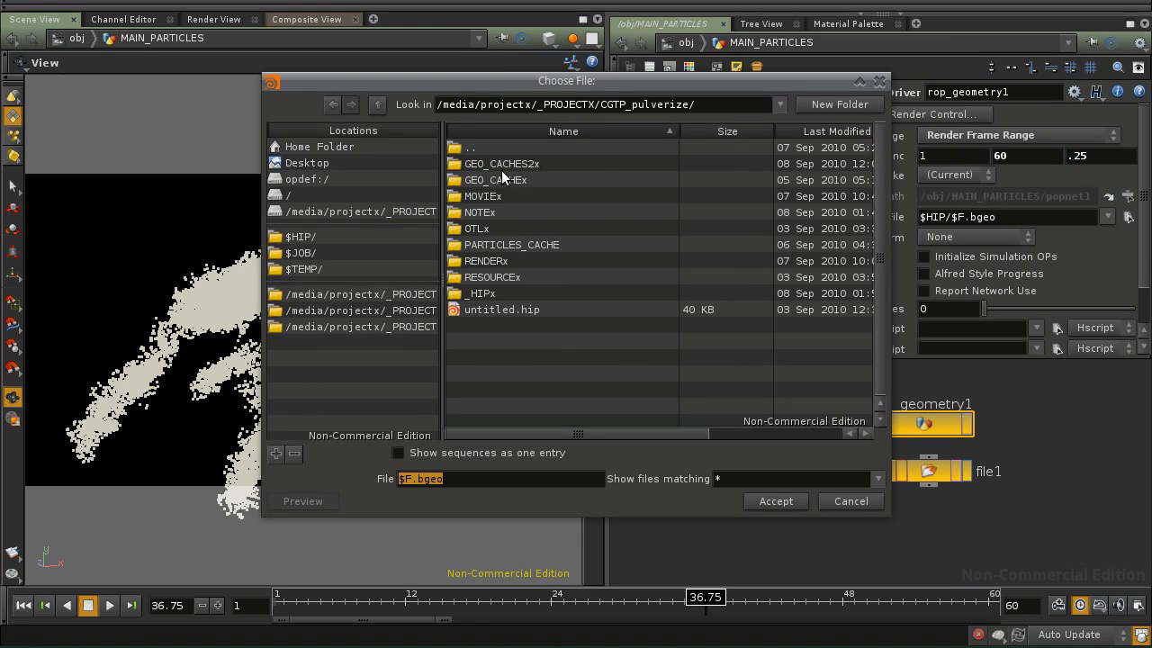
double_click(509, 163)
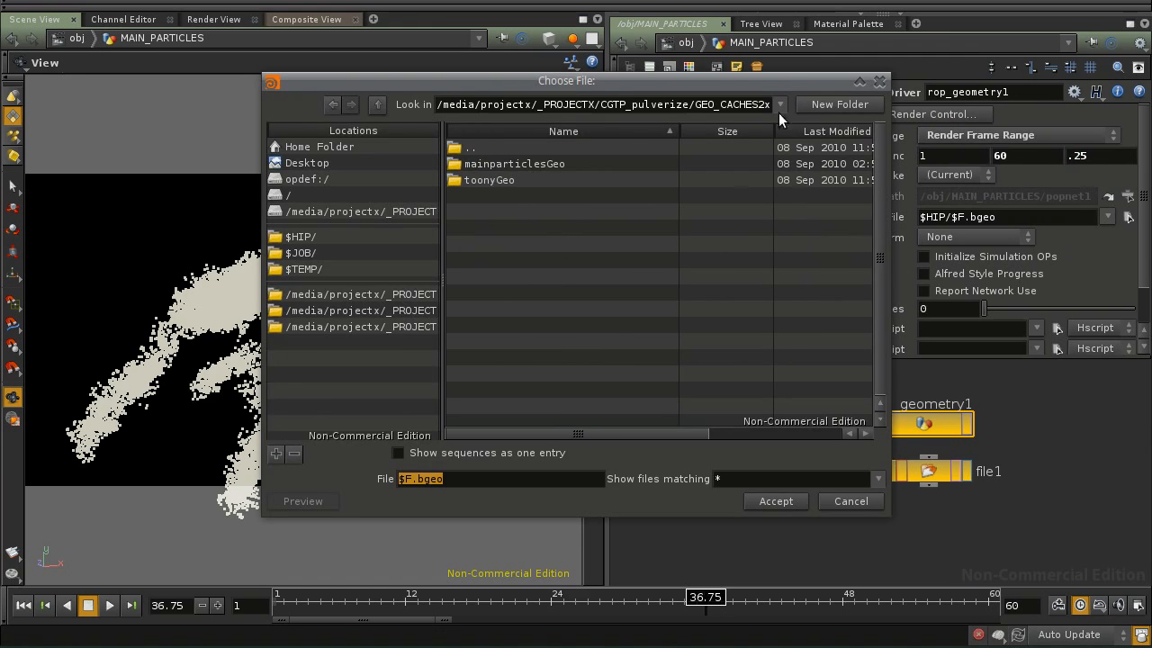
left_click(837, 104)
type("mainP")
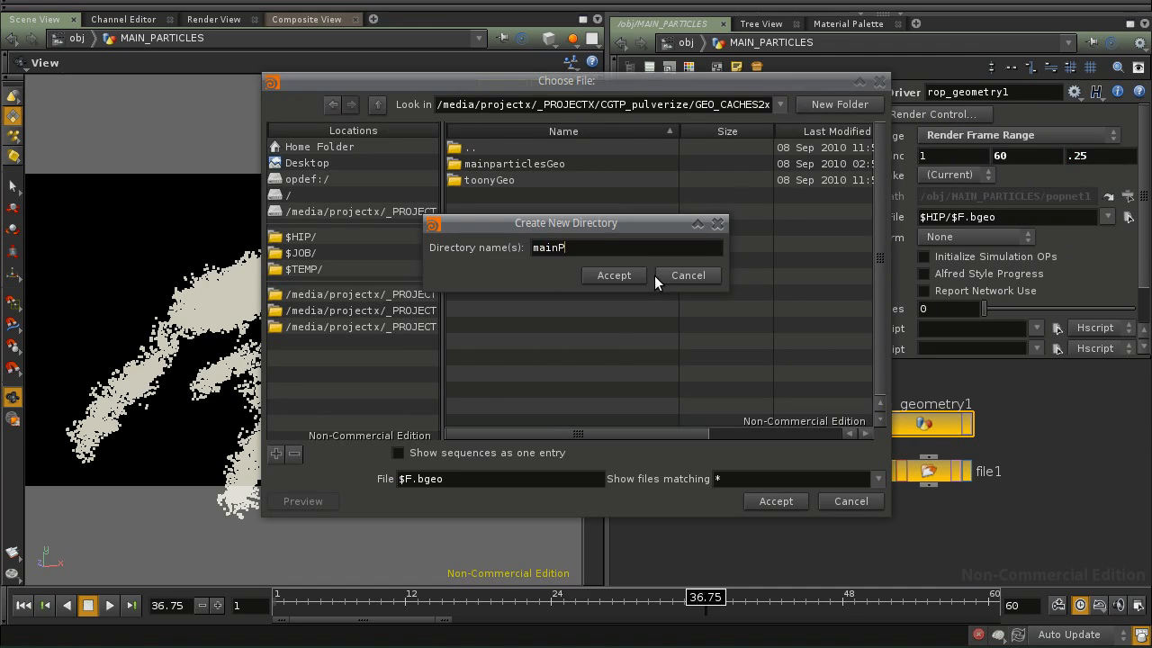
type("articlesPart")
key("Return")
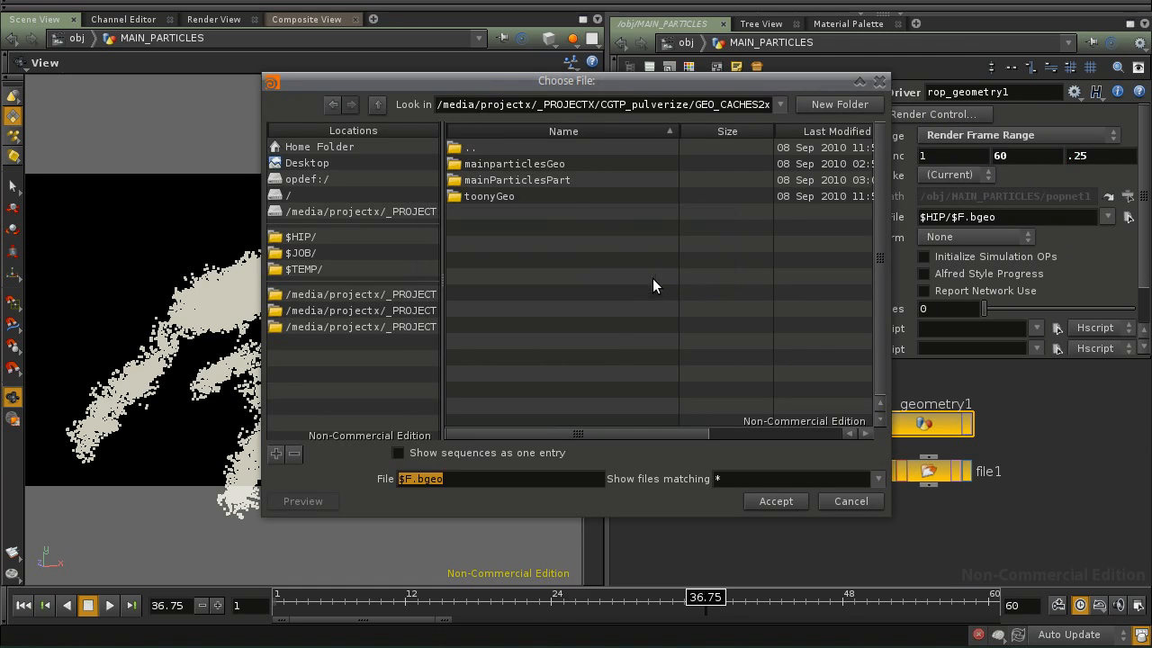
Set the output file to mainParticles_part_$FF.bgeo inside the mainParticlesPart folder
double_click(519, 179)
left_click(462, 479)
key("Home")
type("Ma")
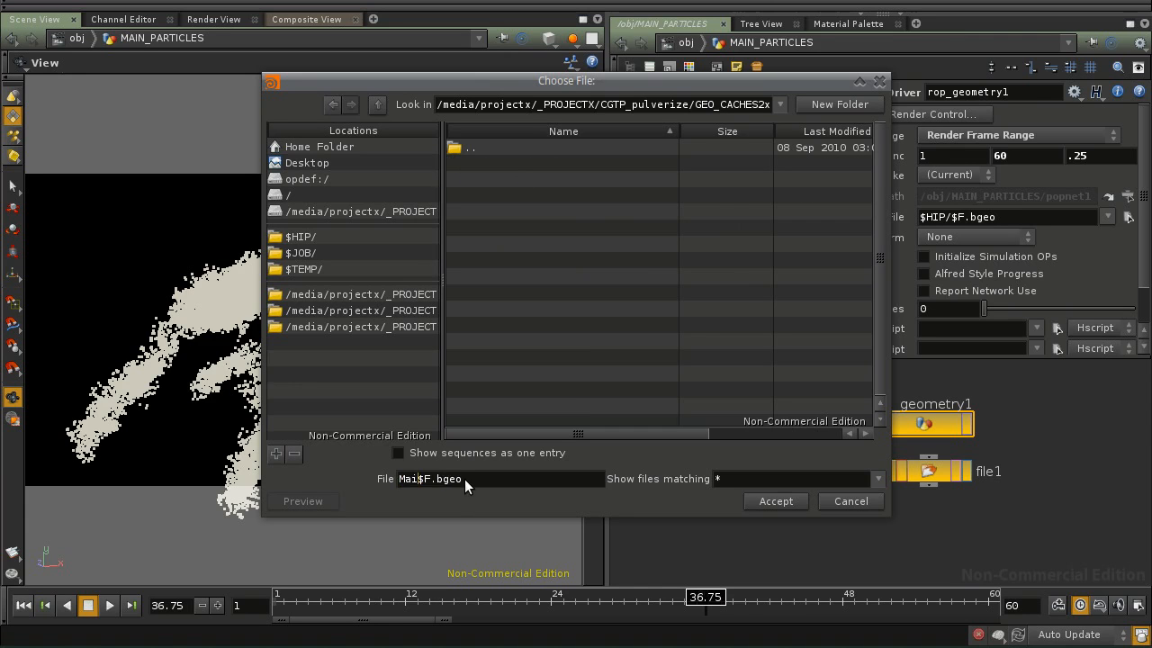
key("BackSpace")
key("BackSpace")
type("MAI")
key("BackSpace")
key("BackSpace")
key("BackSpace")
type("mainParticles_oa")
key("BackSpace")
key("BackSpace")
type("part_")
key("Right")
key("Right")
type("F")
left_click(780, 501)
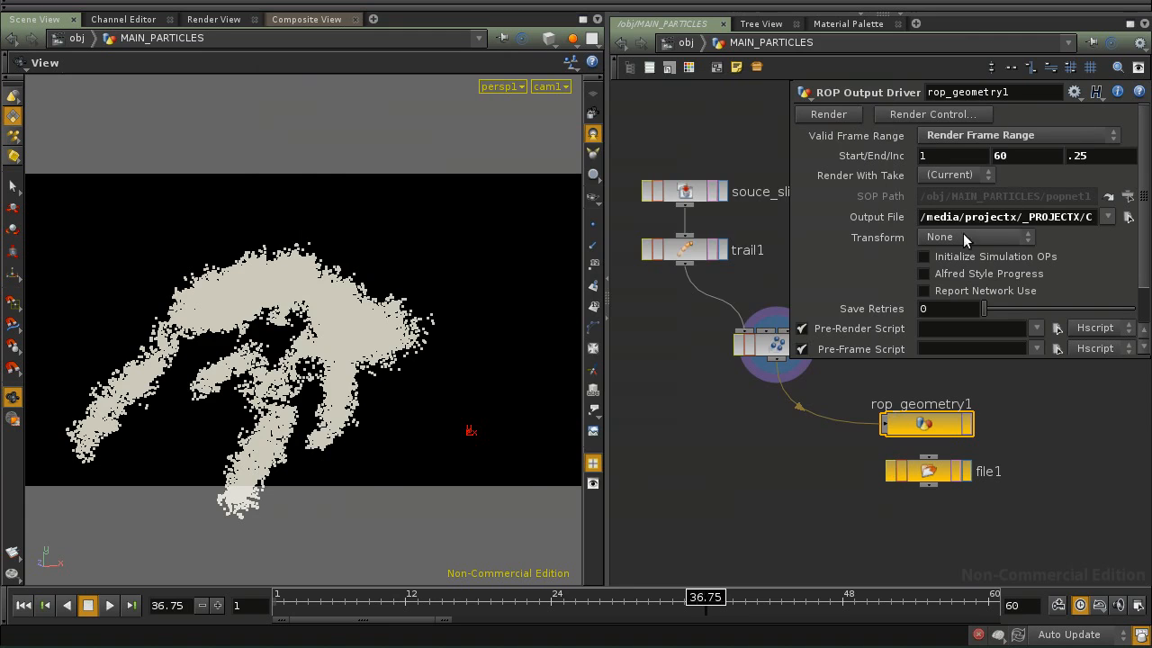
Render the particle sequence from rop_geometry1 and play the cached result through file1 up to frame 36.25
left_click(832, 115)
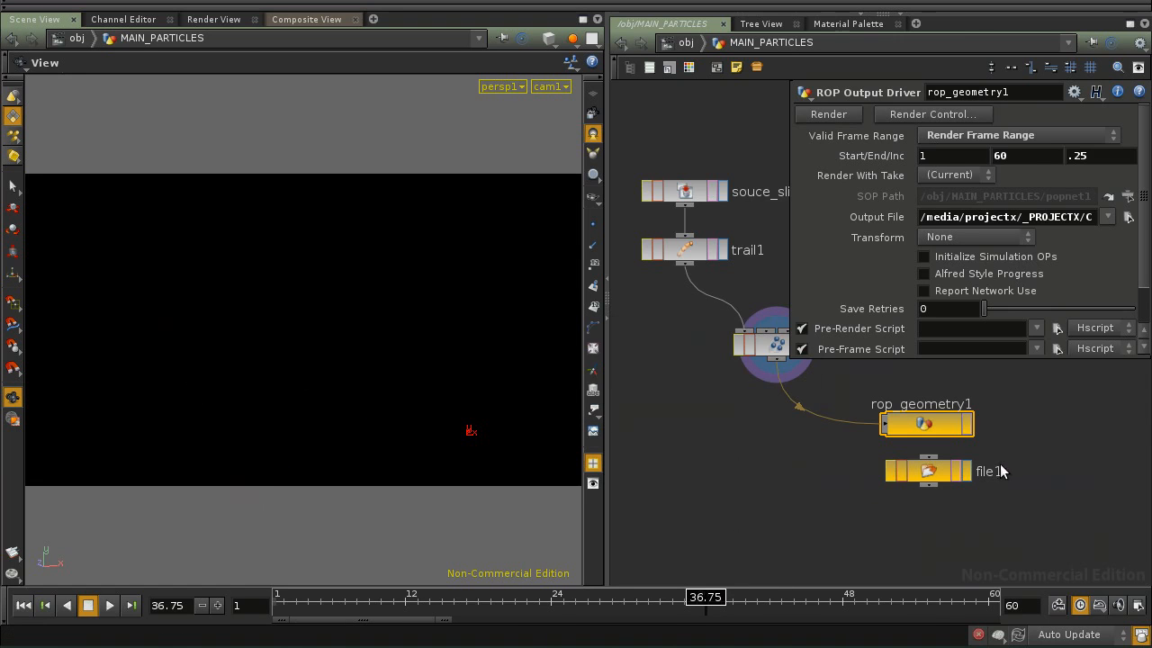
left_click(968, 471)
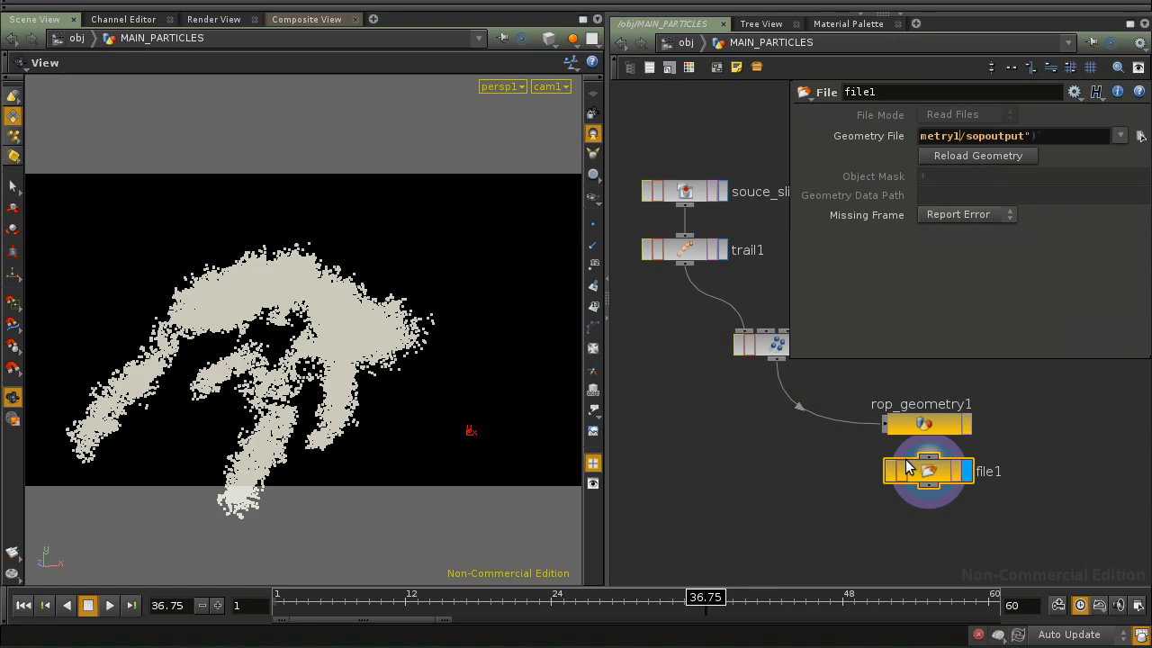
mouse_move(661, 594)
left_mouse_down()
mouse_move(794, 597)
mouse_move(144, 598)
left_mouse_up()
left_click(107, 606)
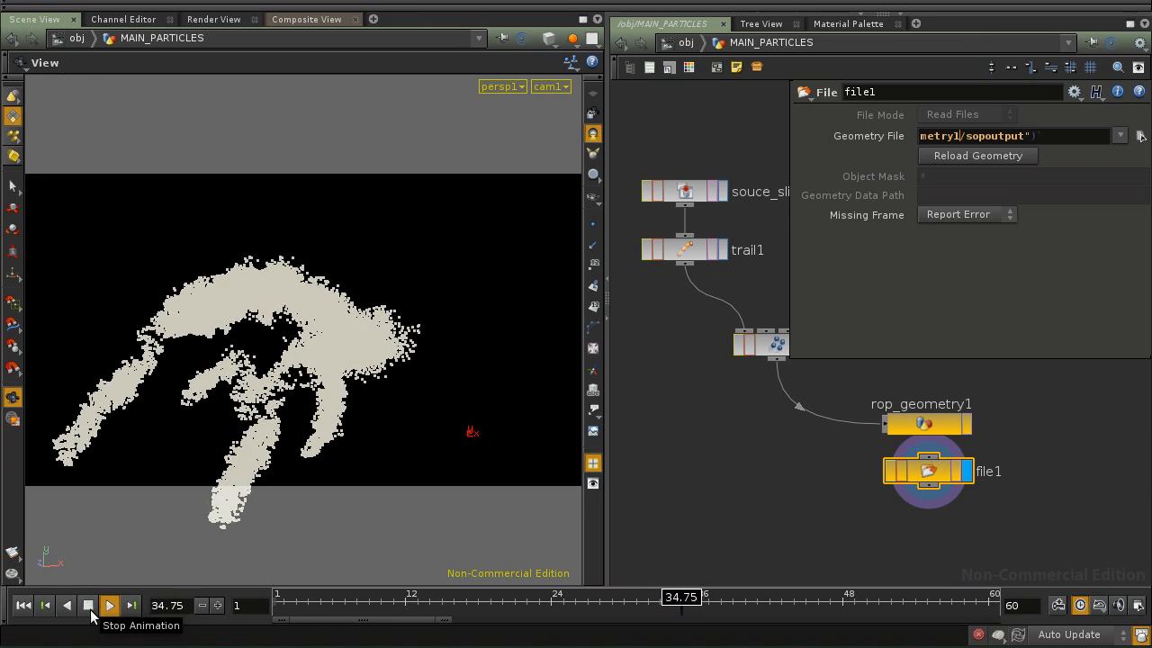
left_click(88, 605)
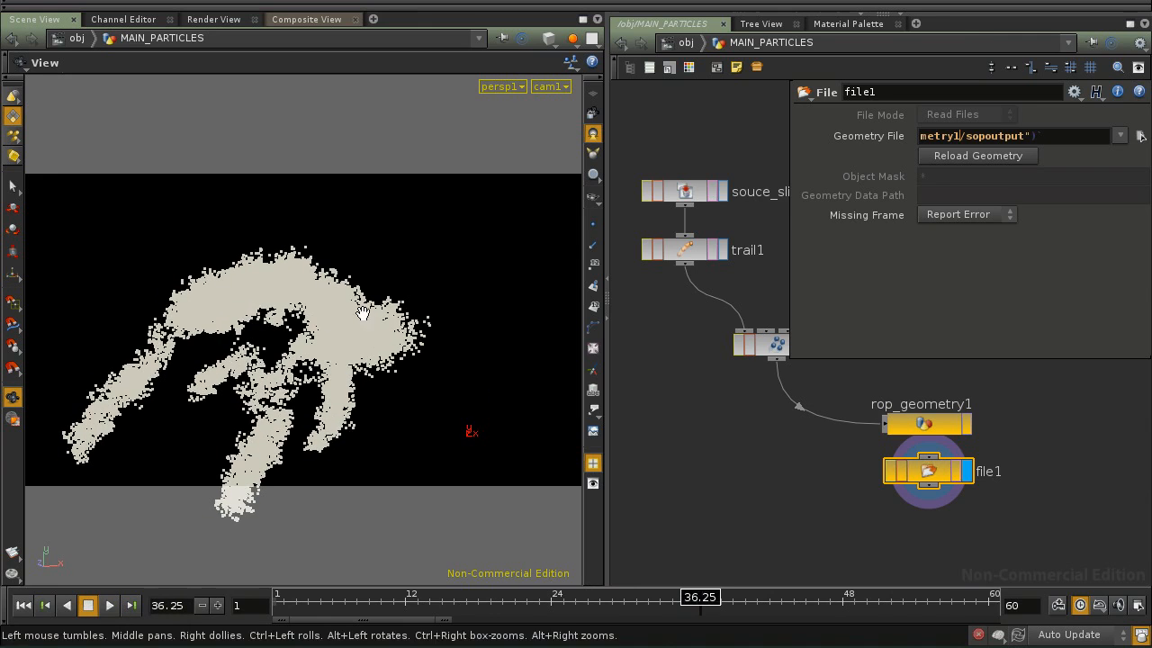
Inside popnet1, set the multiplier in source1's Const. Birth Rate expression to 200
left_click(927, 425)
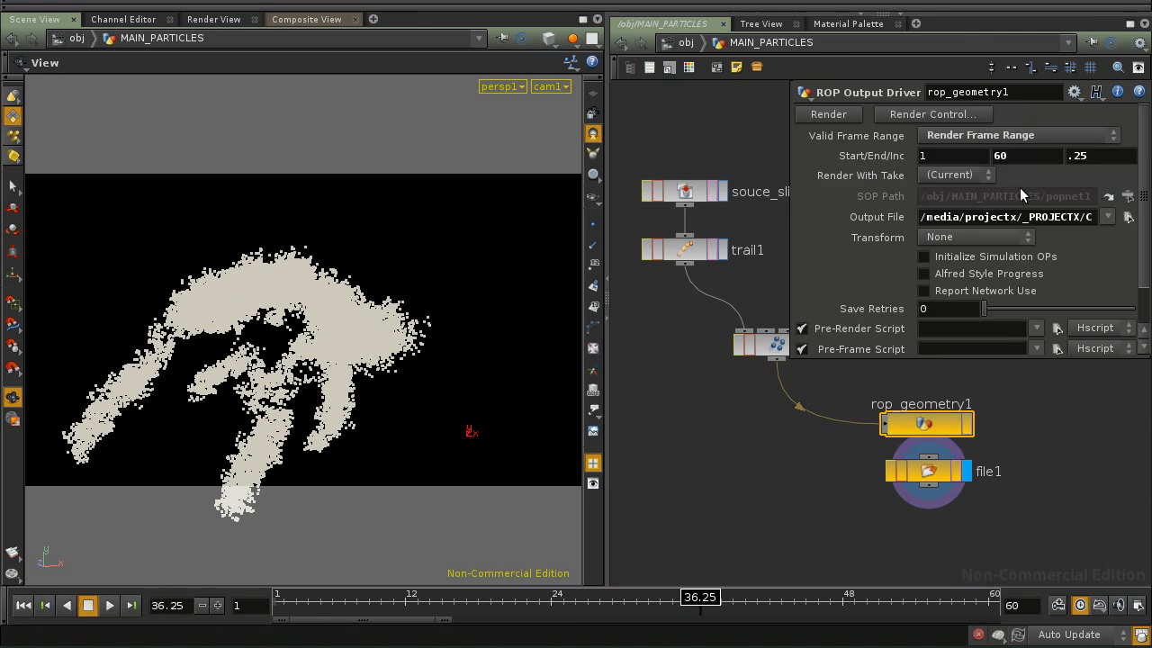
double_click(772, 345)
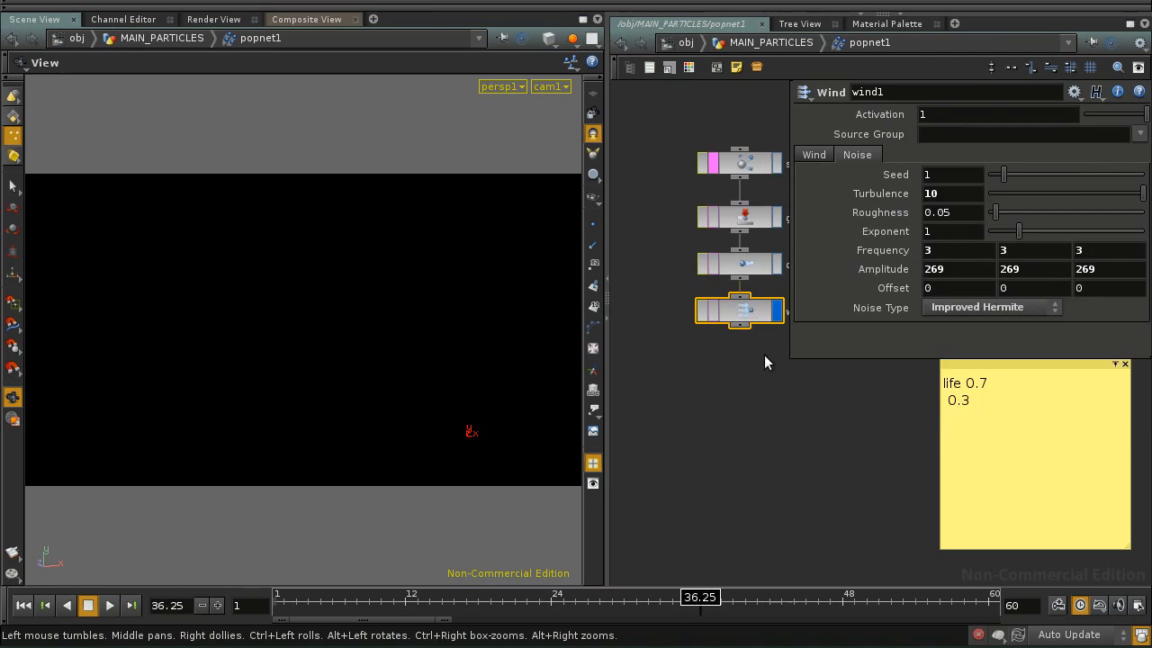
left_click(732, 259)
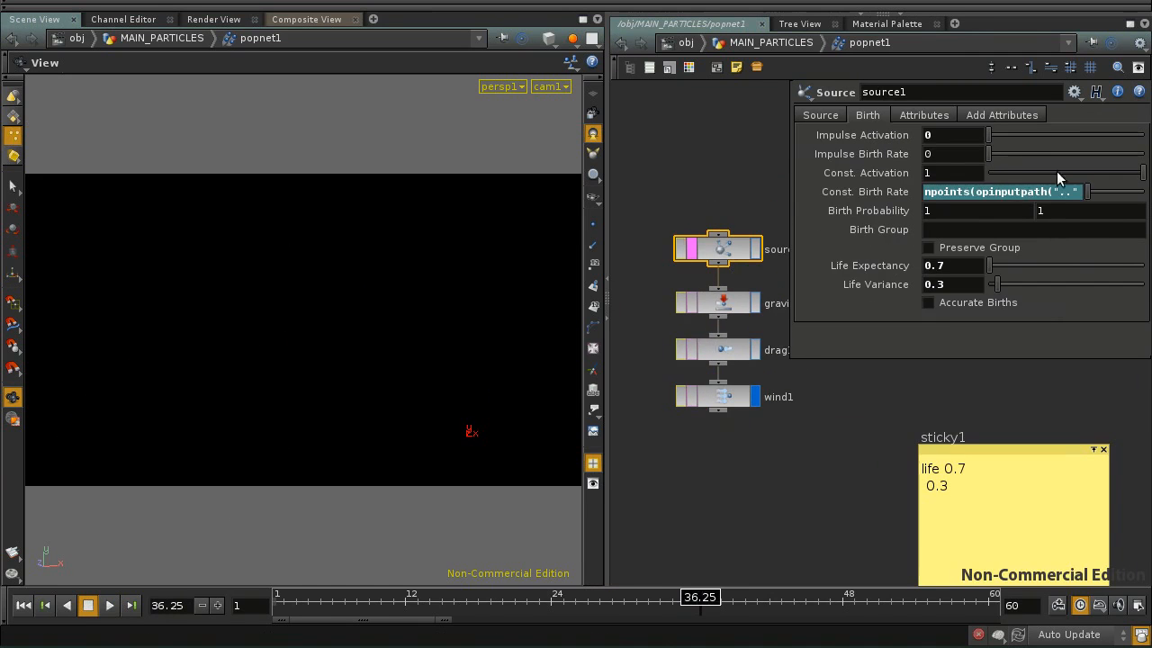
type(", 0)) * 50")
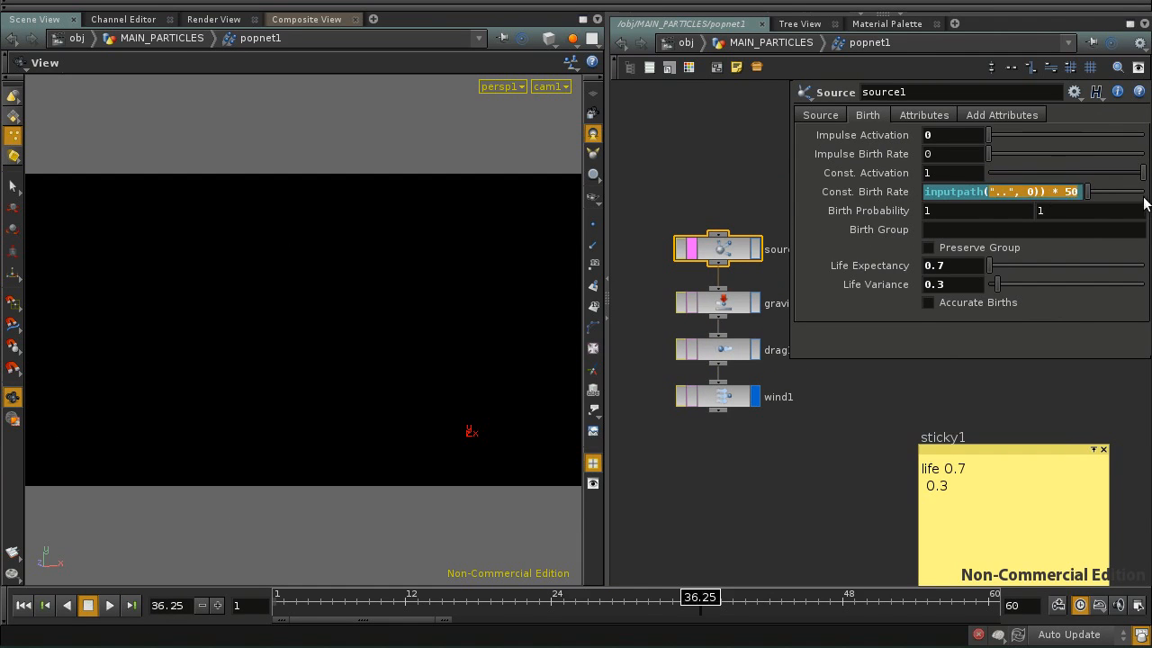
key("BackSpace")
key("BackSpace")
type("20")
key("Return")
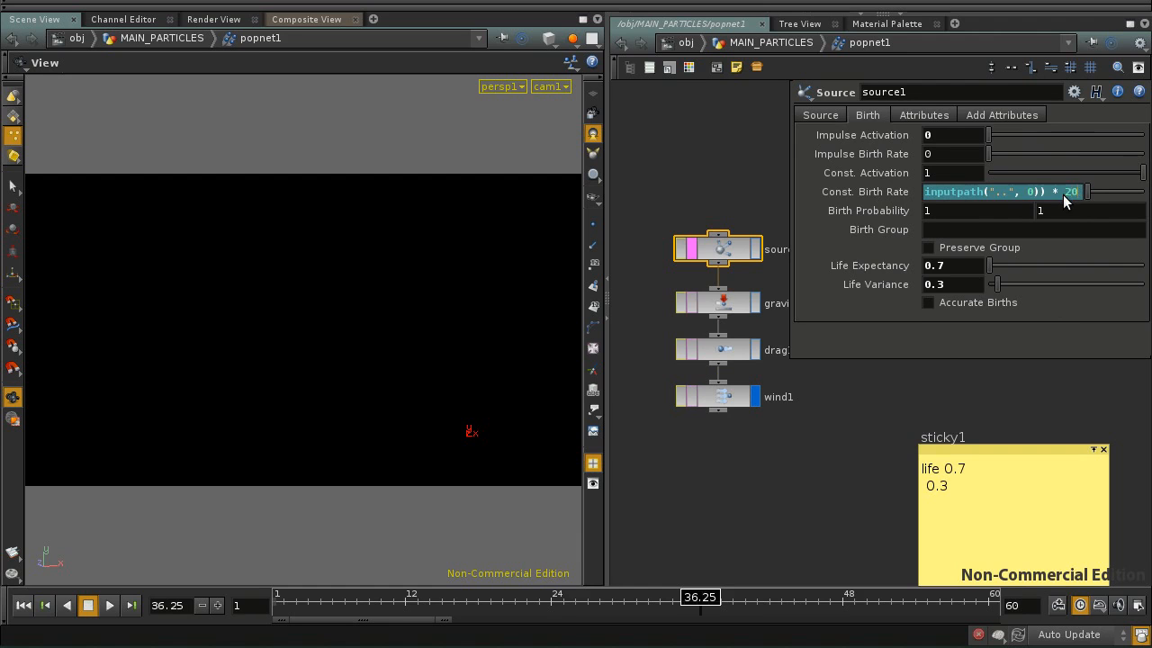
type("00")
key("Return")
left_click_drag(1133, 196, 1103, 202)
left_click(1066, 193)
key("Return")
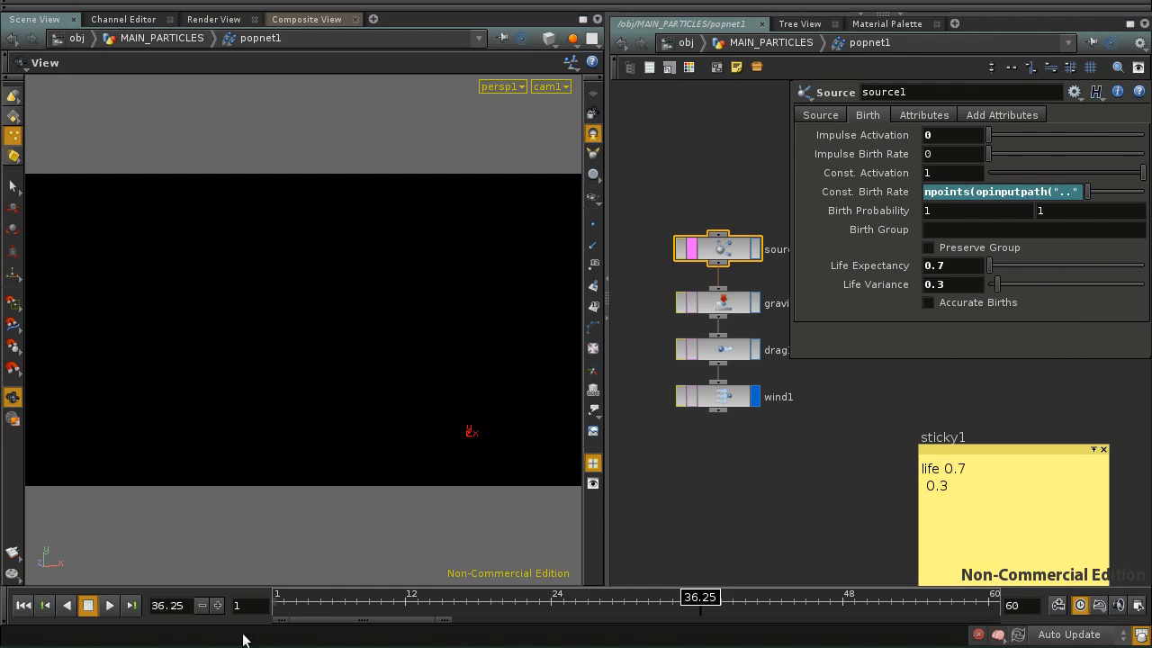
Replay the simulation from frame 1, pausing at frames 27, 28.75 and 29.75 to check source1's birth rate and wind1's point count
left_click(23, 605)
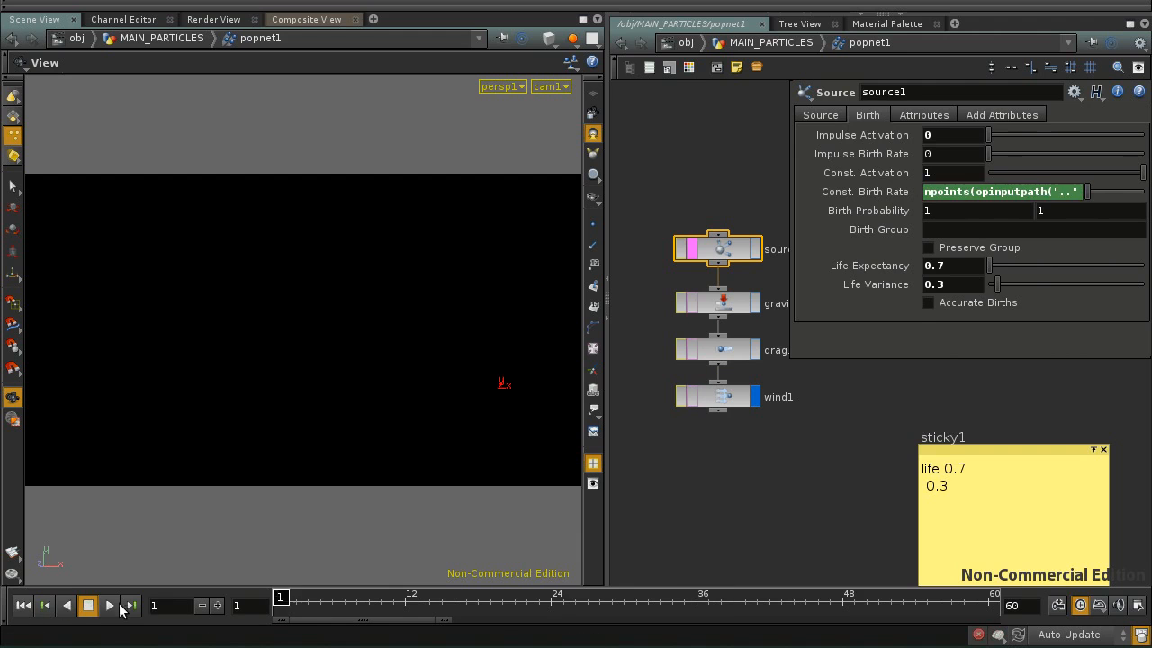
left_click(109, 605)
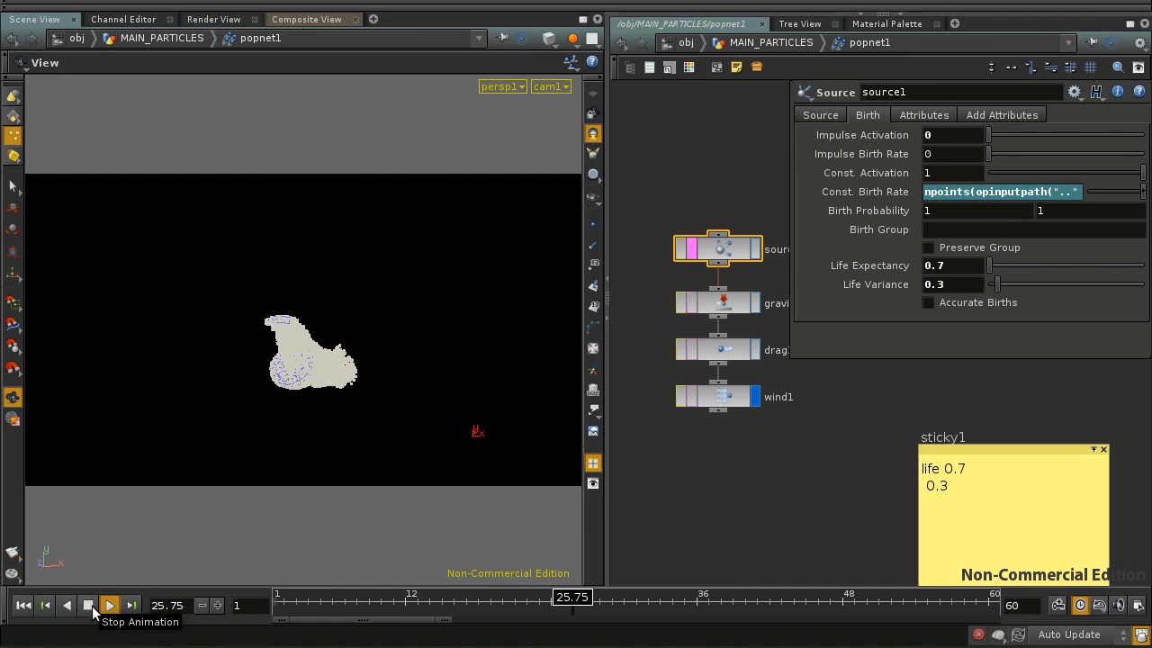
left_click(89, 607)
left_click(895, 195)
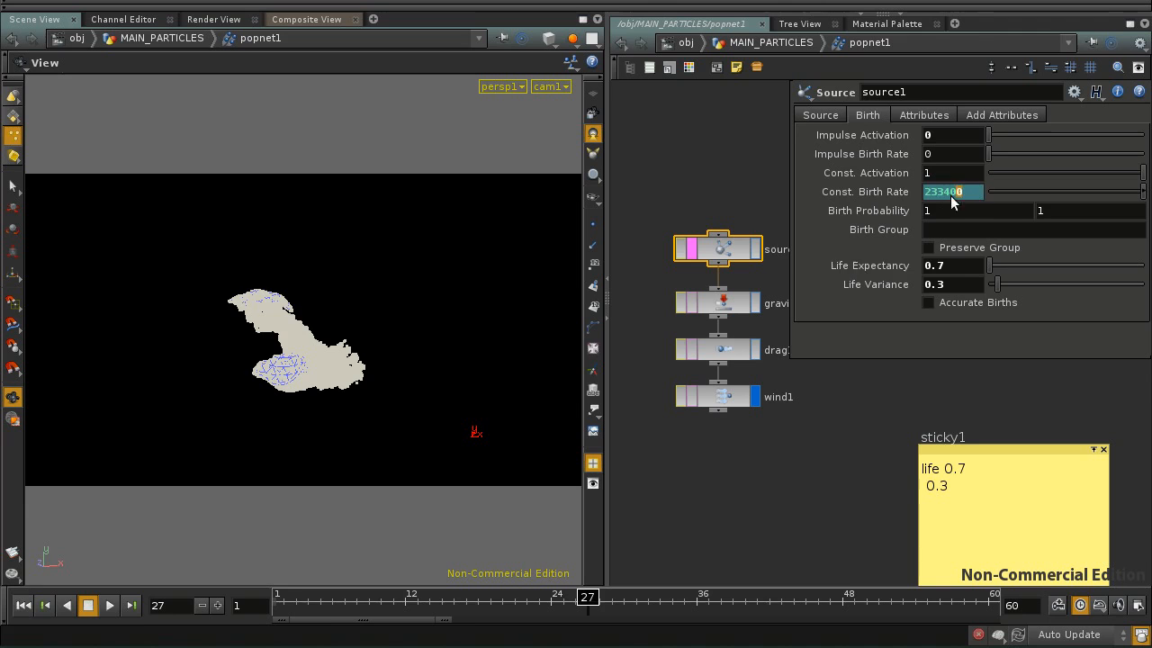
left_click_drag(950, 195, 916, 189)
middle_click(726, 400)
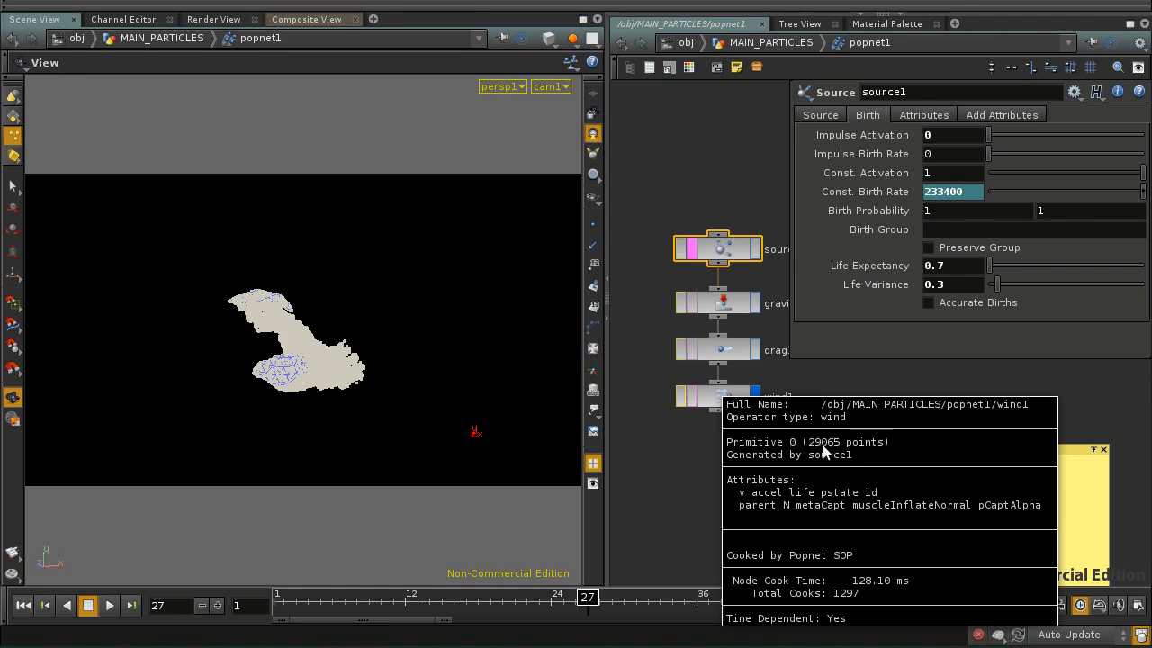
left_click(109, 607)
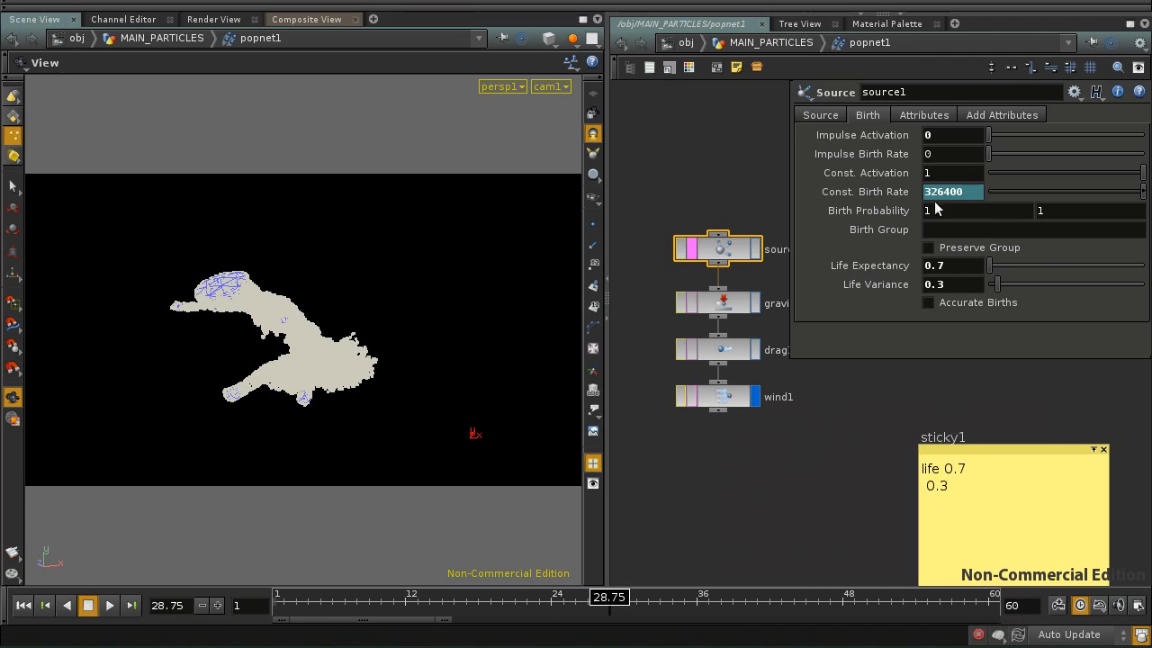
middle_click(717, 401)
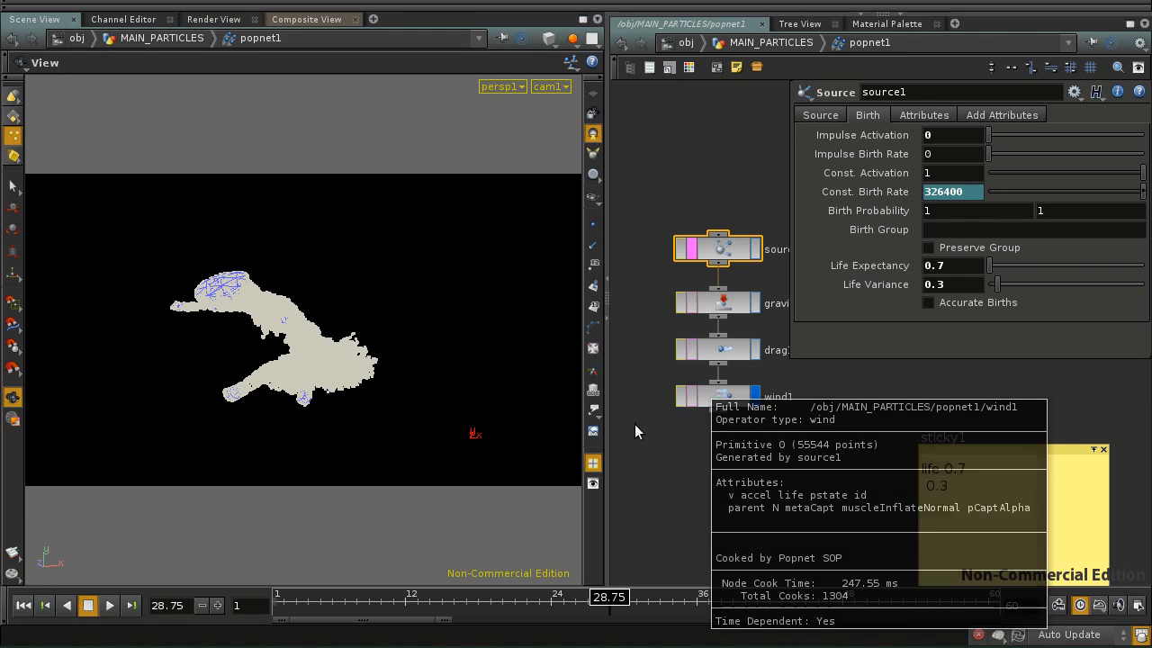
left_click(105, 606)
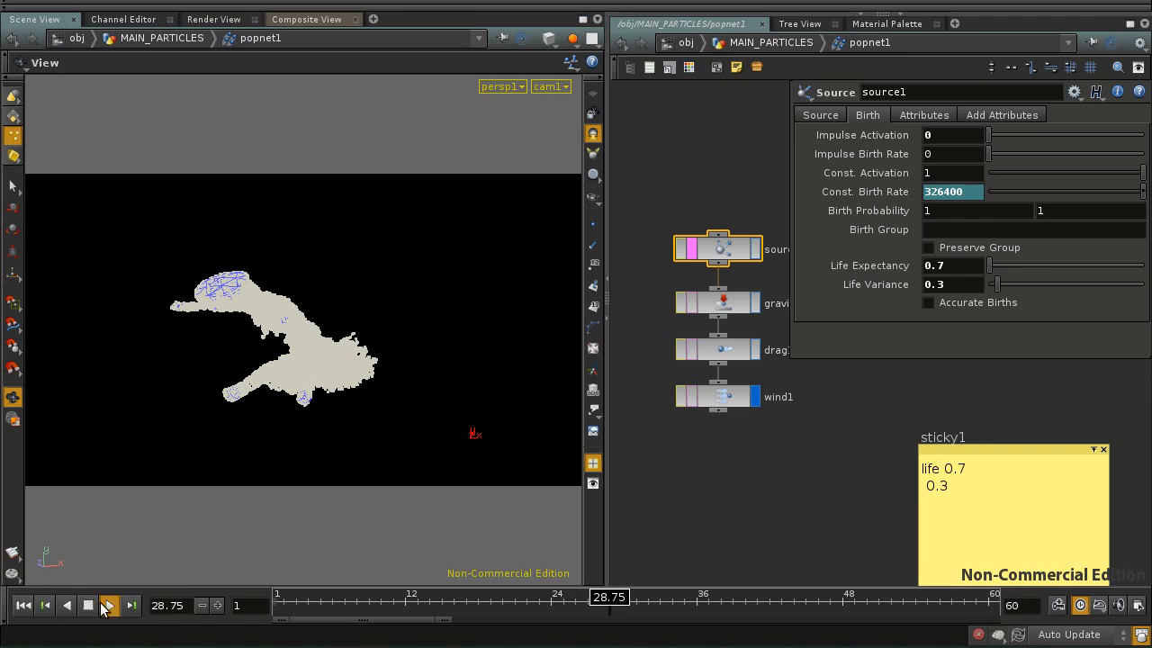
left_click(88, 605)
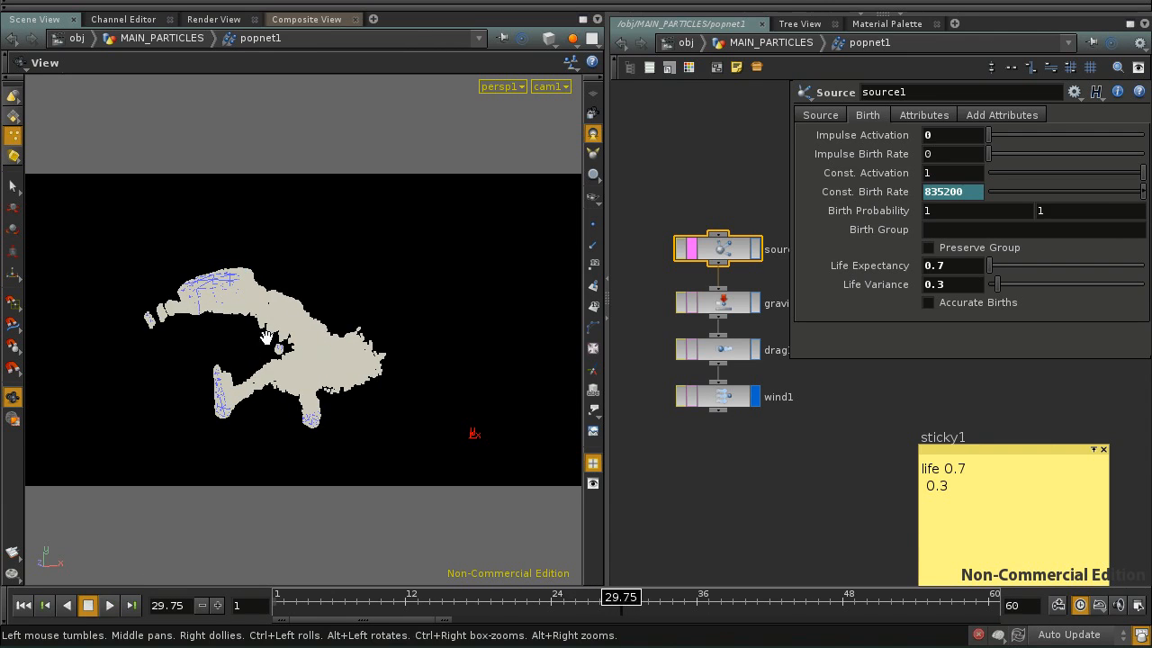
Return to MAIN_PARTICLES and render the denser particle cache again from rop_geometry1, moving the progress window aside
left_click(770, 42)
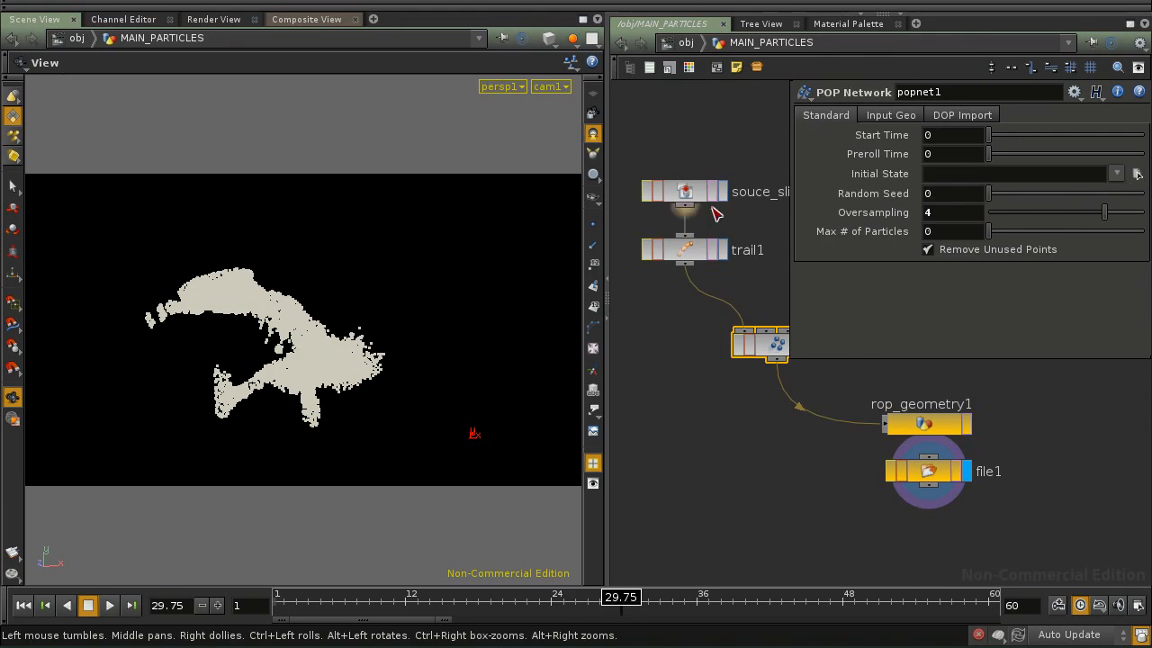
left_click(891, 418)
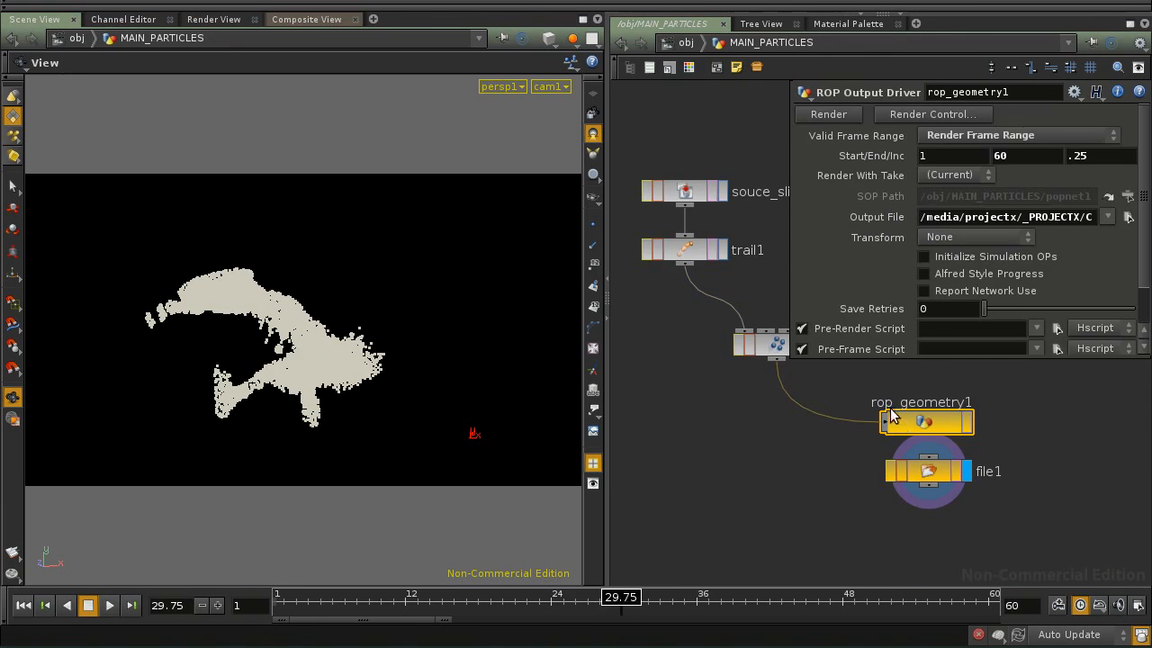
left_click(825, 115)
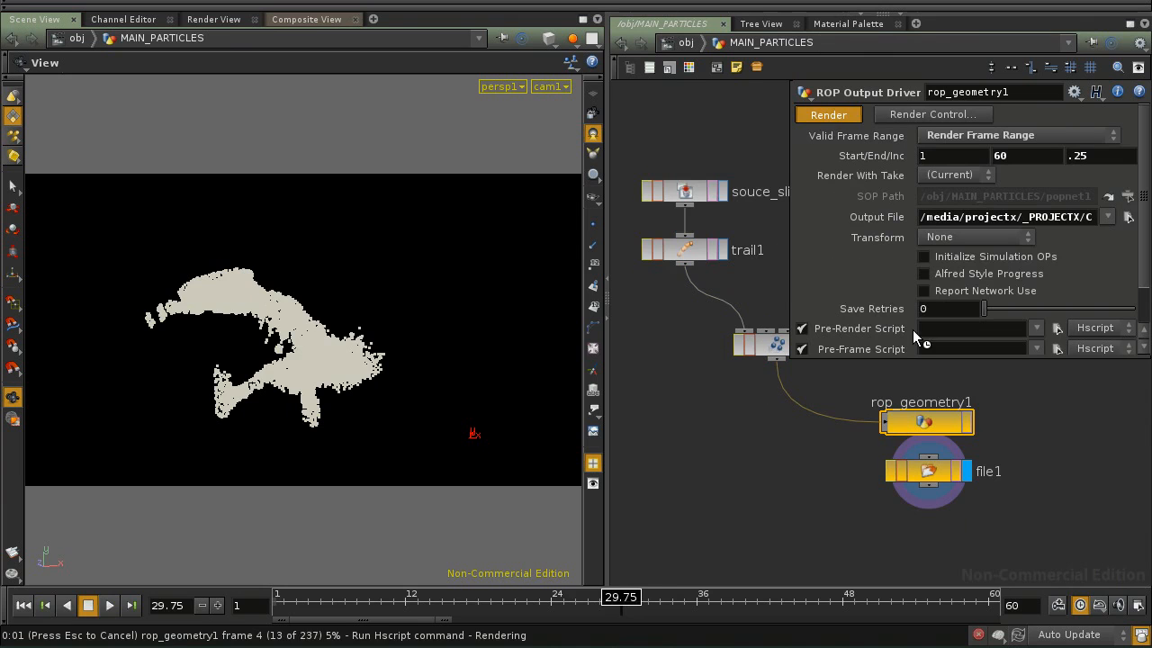
left_click_drag(949, 539, 364, 343)
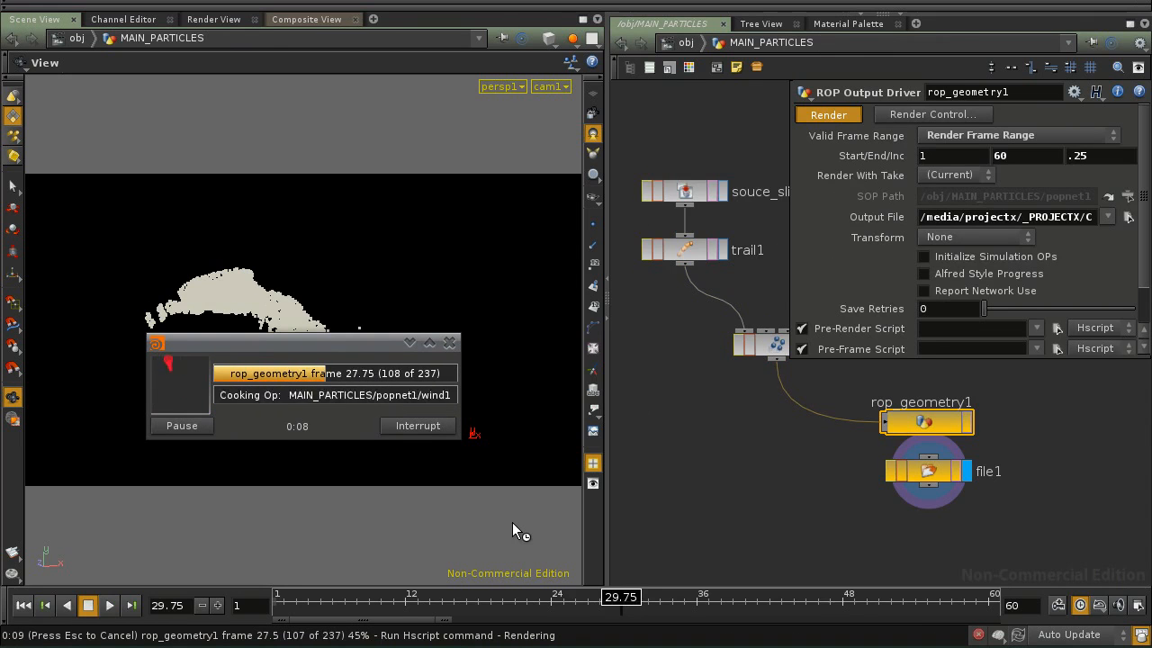
left_click_drag(340, 343, 606, 433)
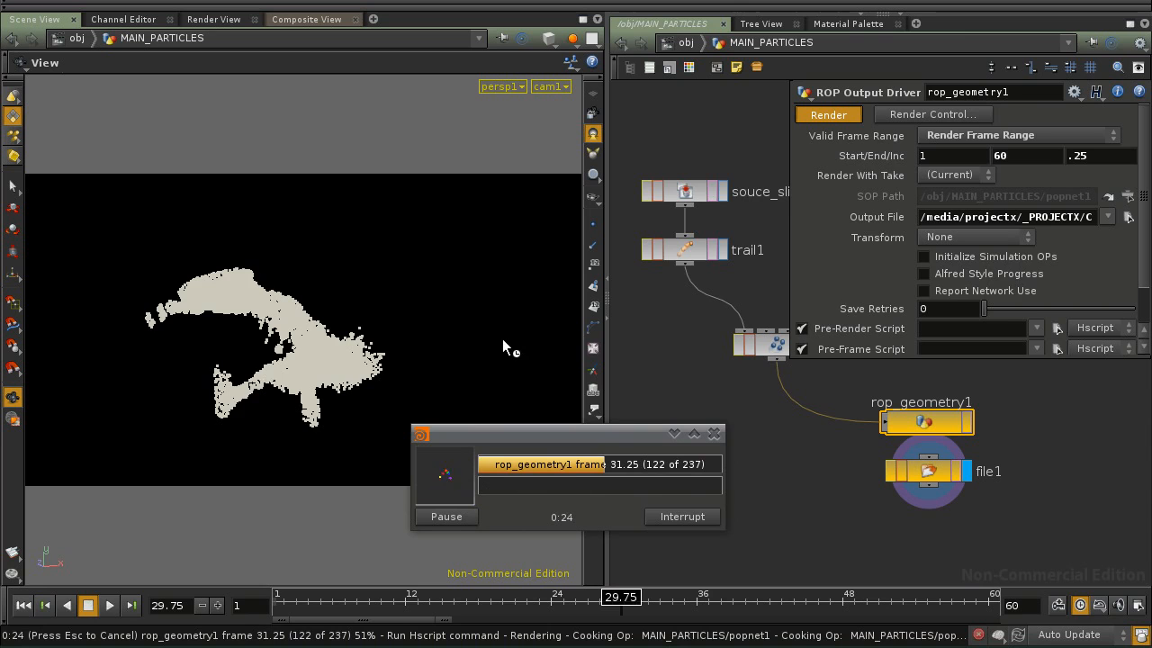
left_click_drag(530, 436, 528, 372)
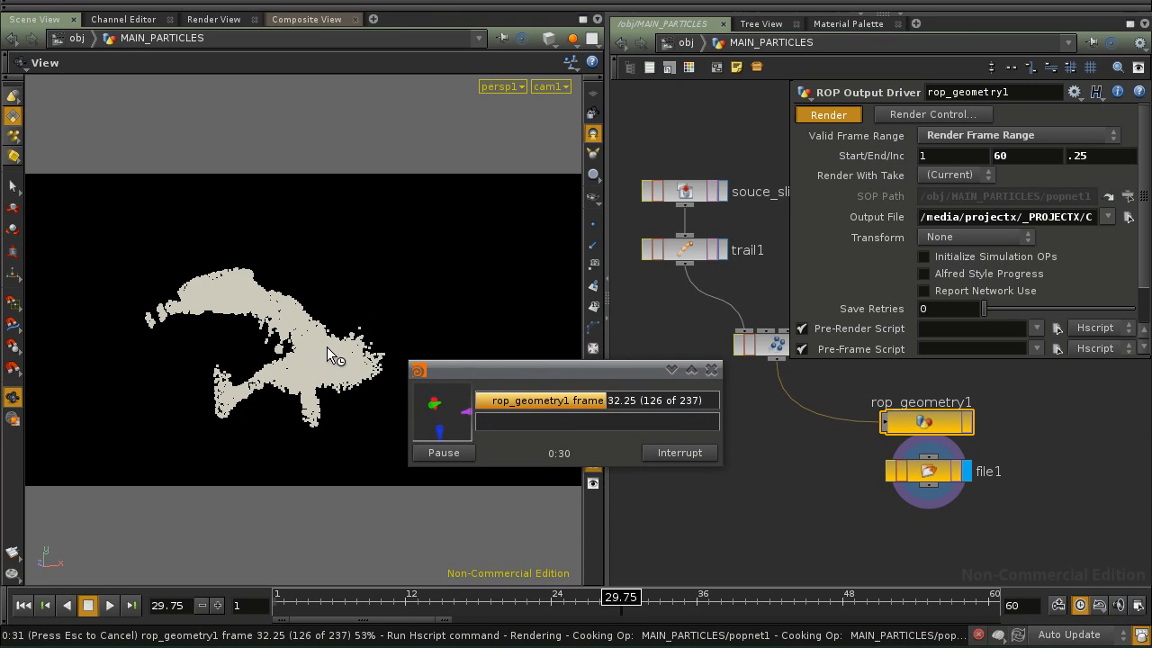
Interrupt the rop_geometry1 cache render and, inside popnet1, append a Render POP below wind1
left_click_drag(495, 369, 443, 293)
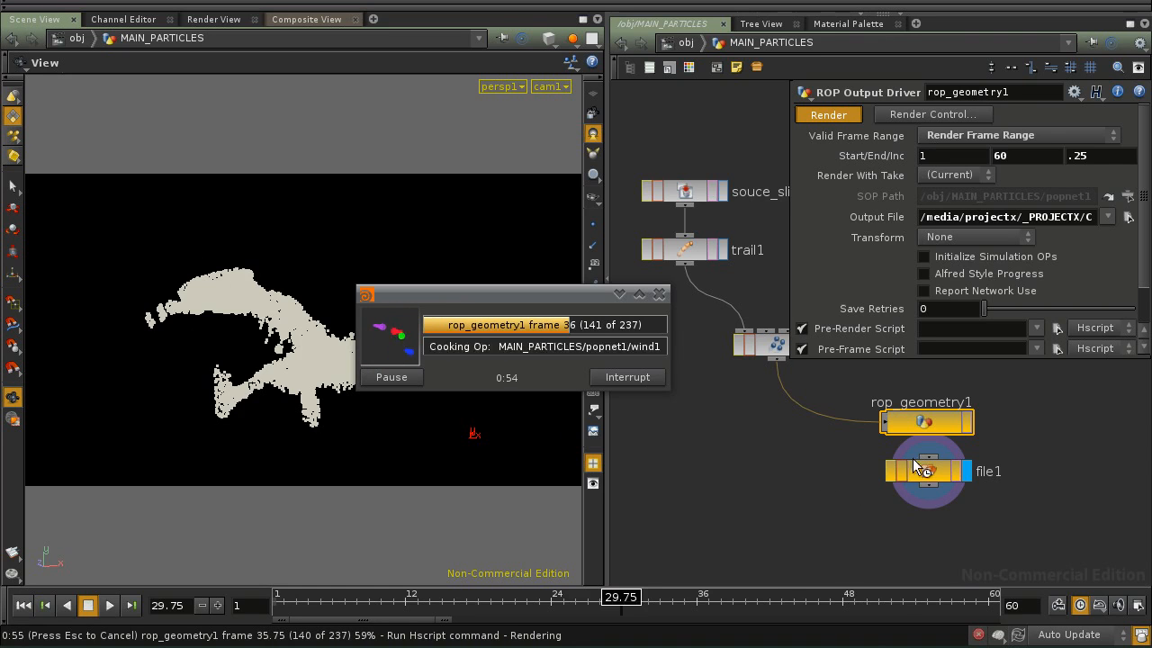
key("Escape")
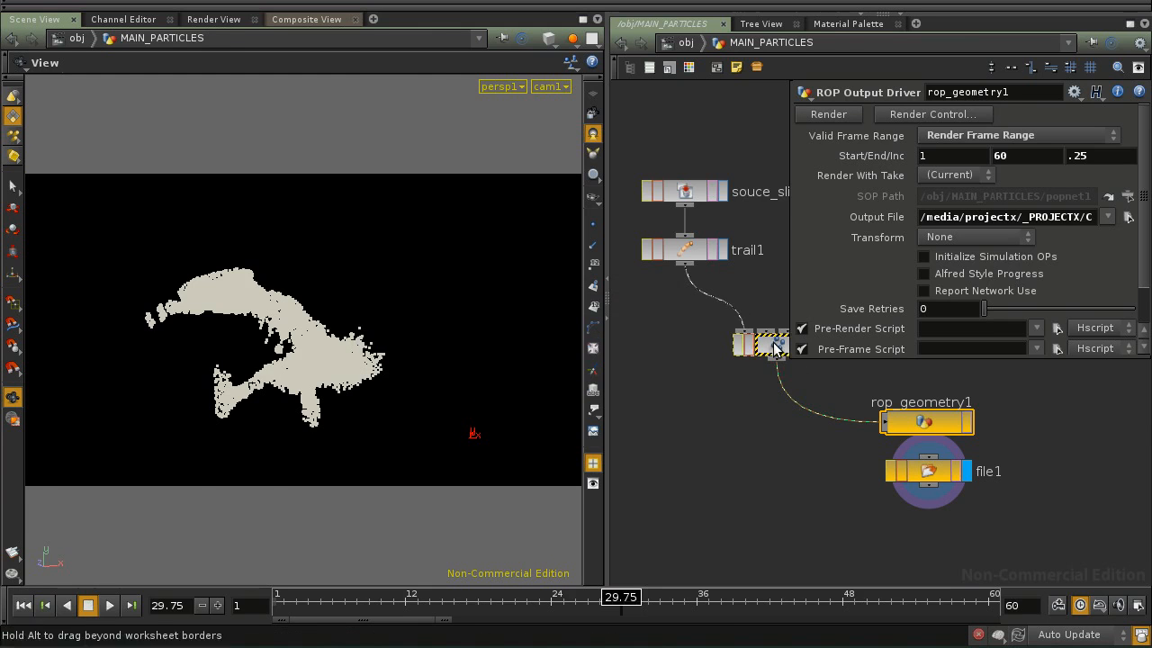
double_click(773, 342)
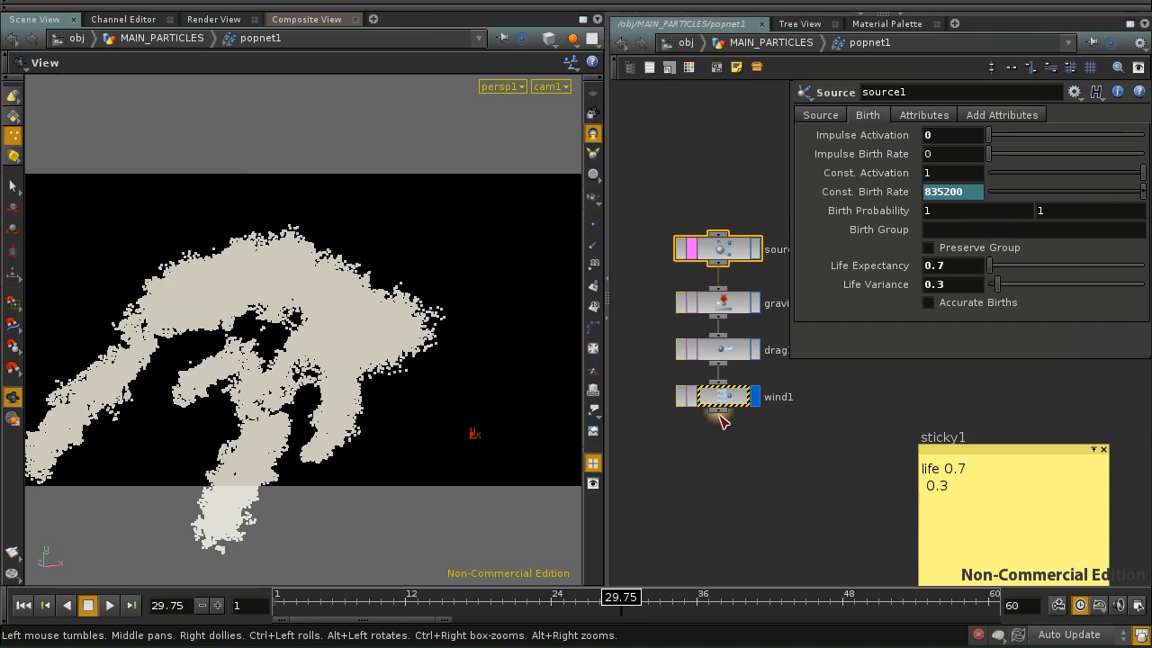
left_click(719, 412)
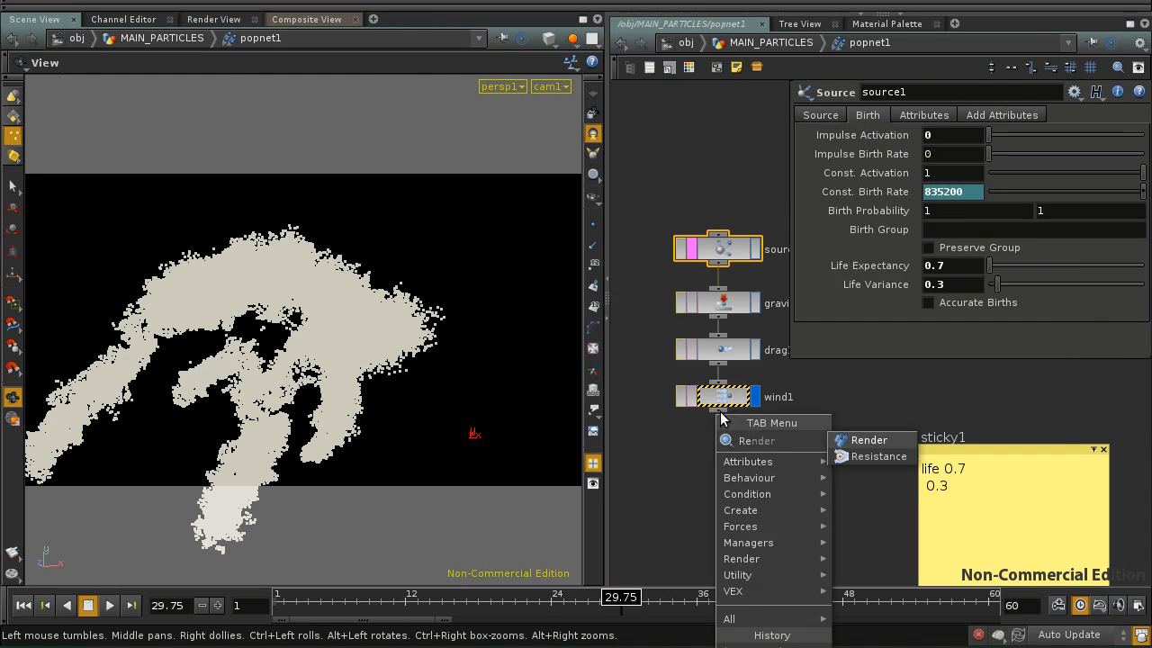
left_click(845, 440)
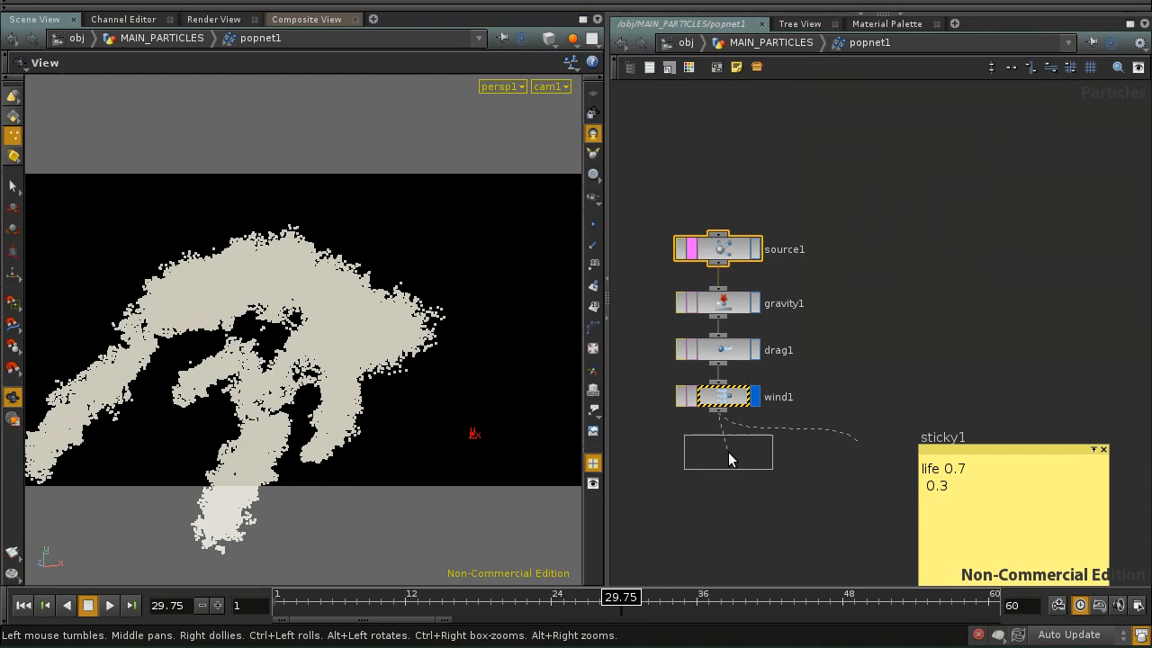
left_click(728, 451)
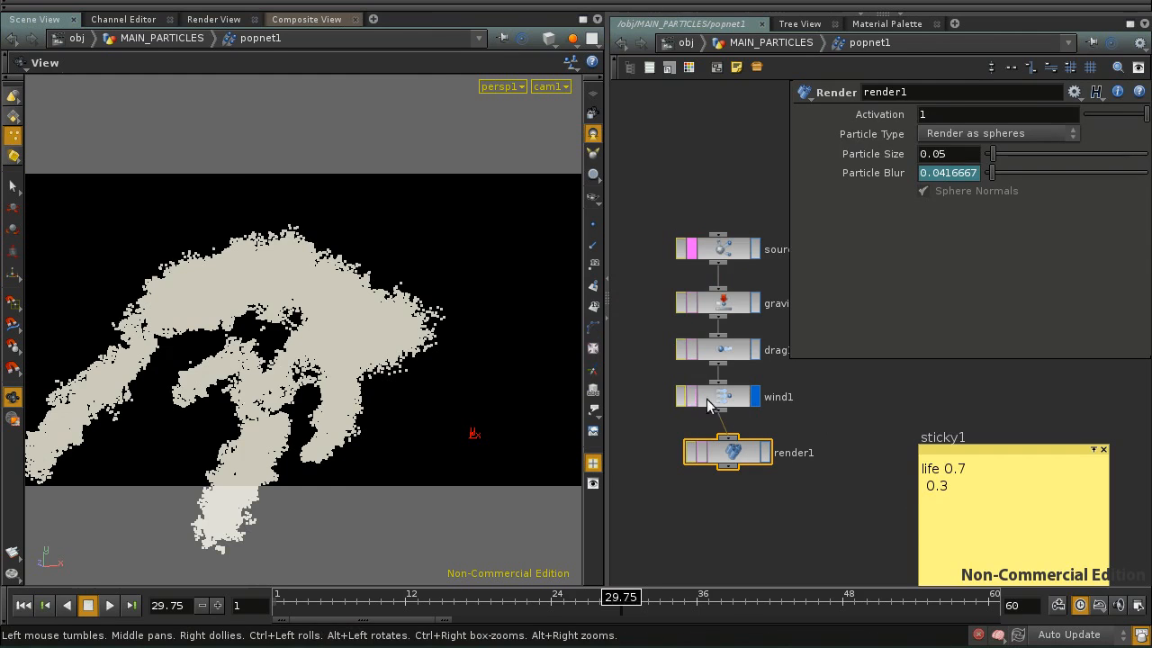
Start a test render of the particles through mantra1, close its MPlay window, and return to the object level
left_click(15, 575)
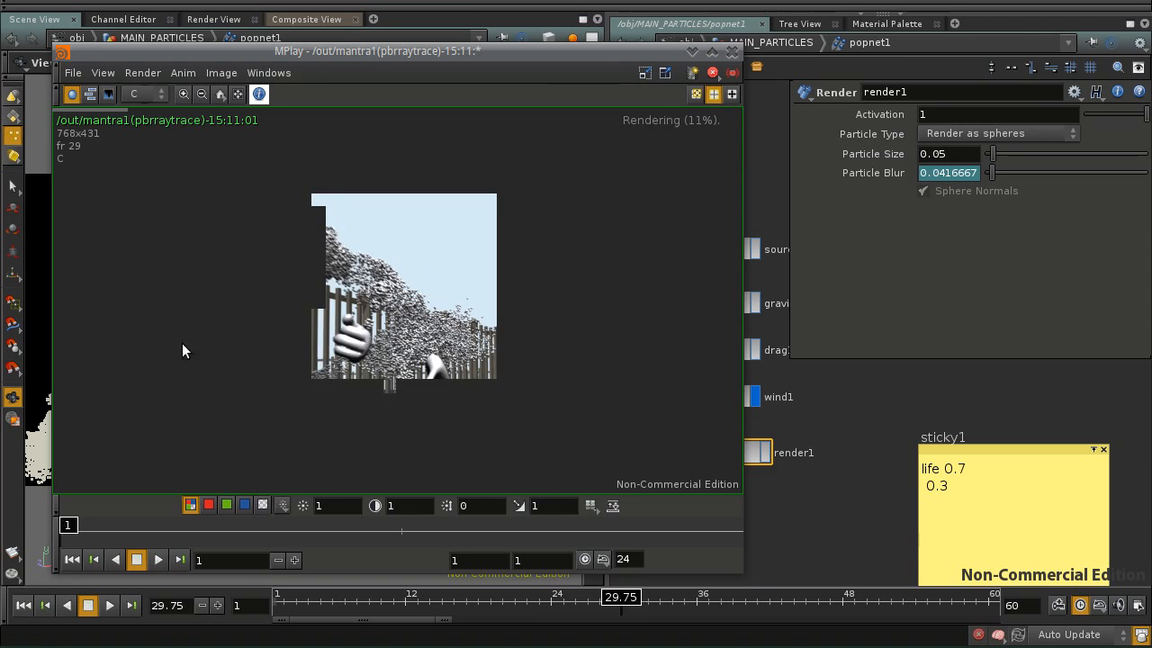
left_click(733, 51)
left_click(683, 43)
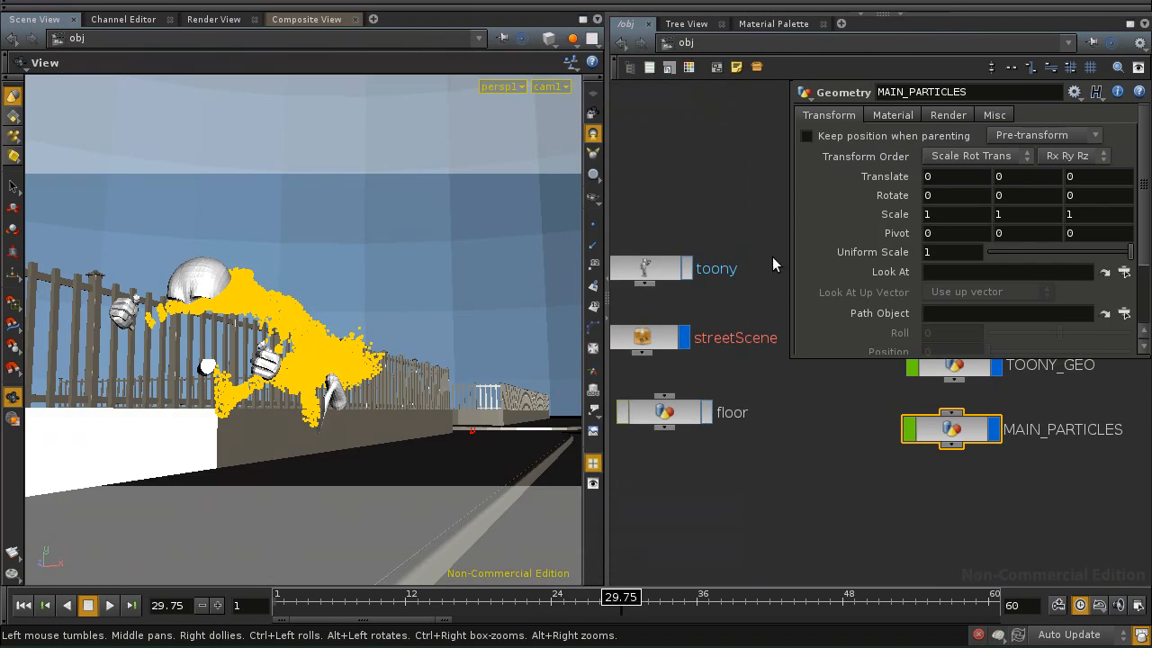
Render the current frame from cam1 with micropolygon rendering to preview the particles in the street scene
scroll(814, 482, "down", 3)
middle_click_drag(830, 516, 787, 379)
middle_click_drag(949, 449, 650, 463)
key("h")
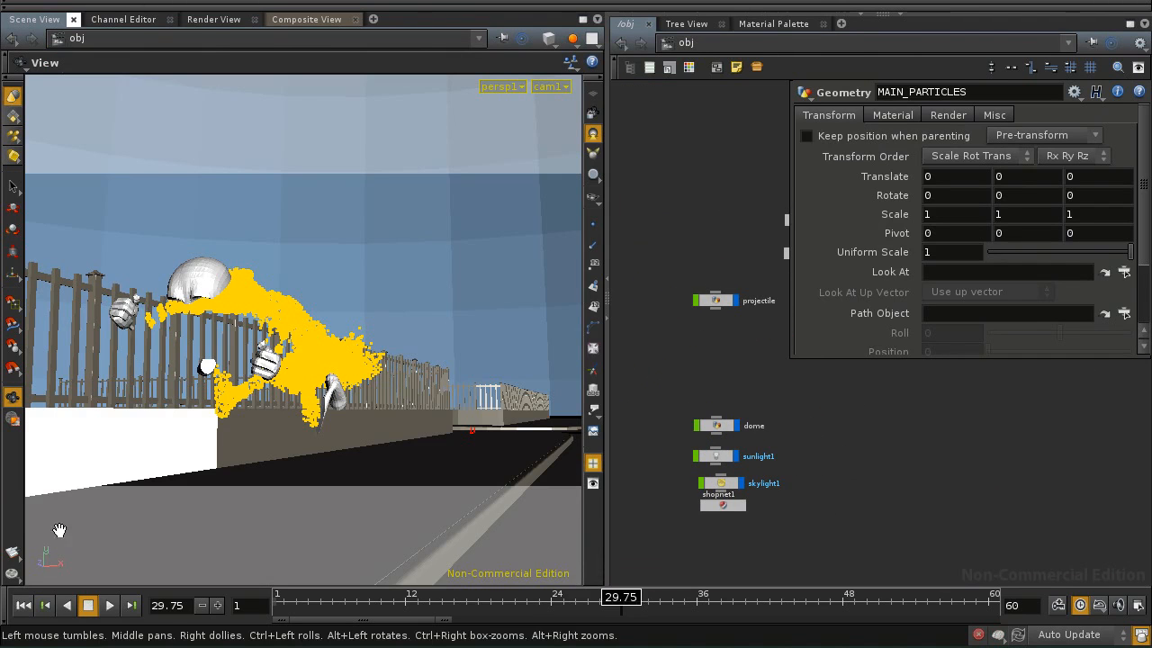
left_click(12, 574)
left_click(45, 600)
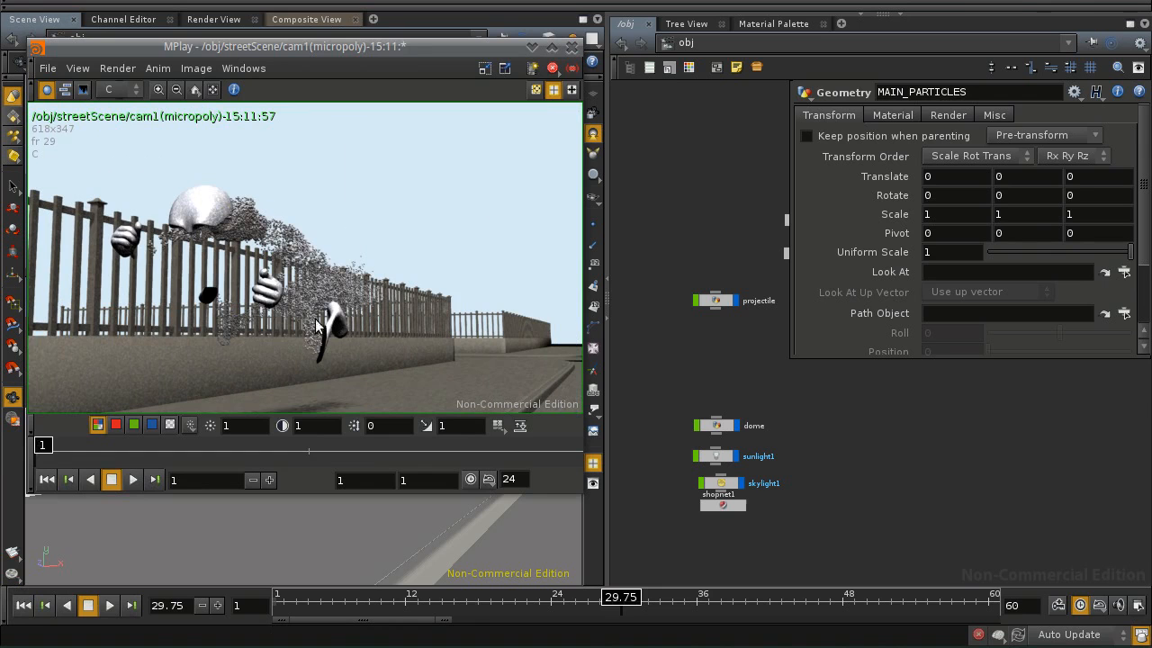
Go back inside popnet1, put the display flag on render1, and render the cam1 view again
middle_click_drag(753, 360, 702, 400)
middle_click_drag(750, 397, 723, 429)
middle_click_drag(886, 396, 813, 444)
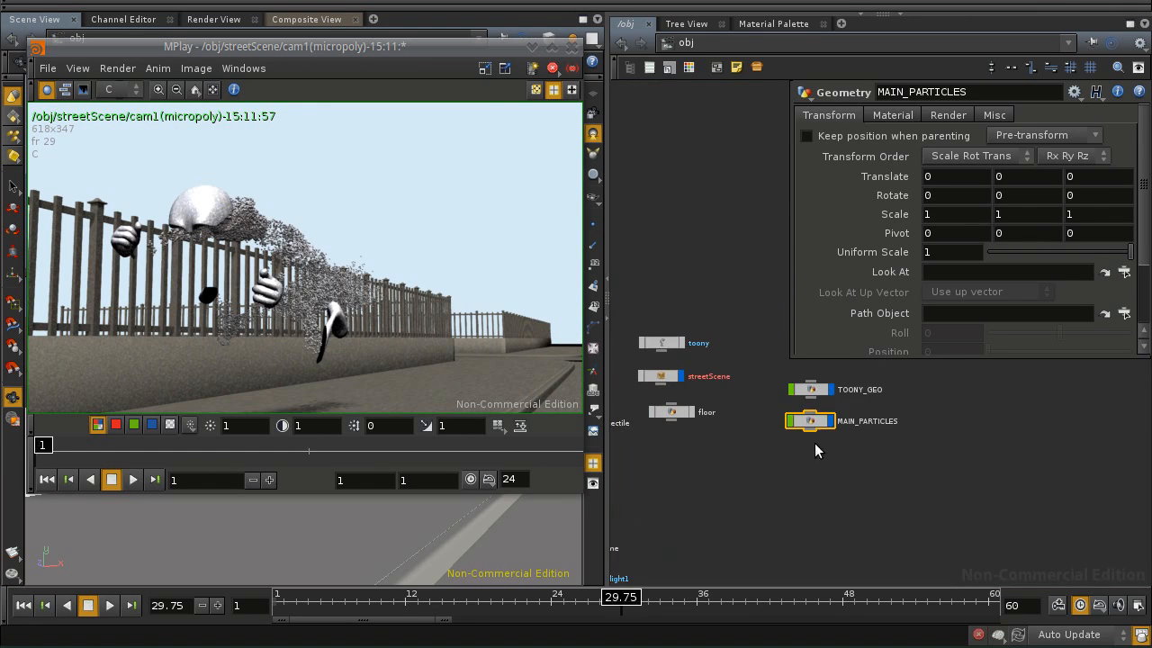
double_click(814, 423)
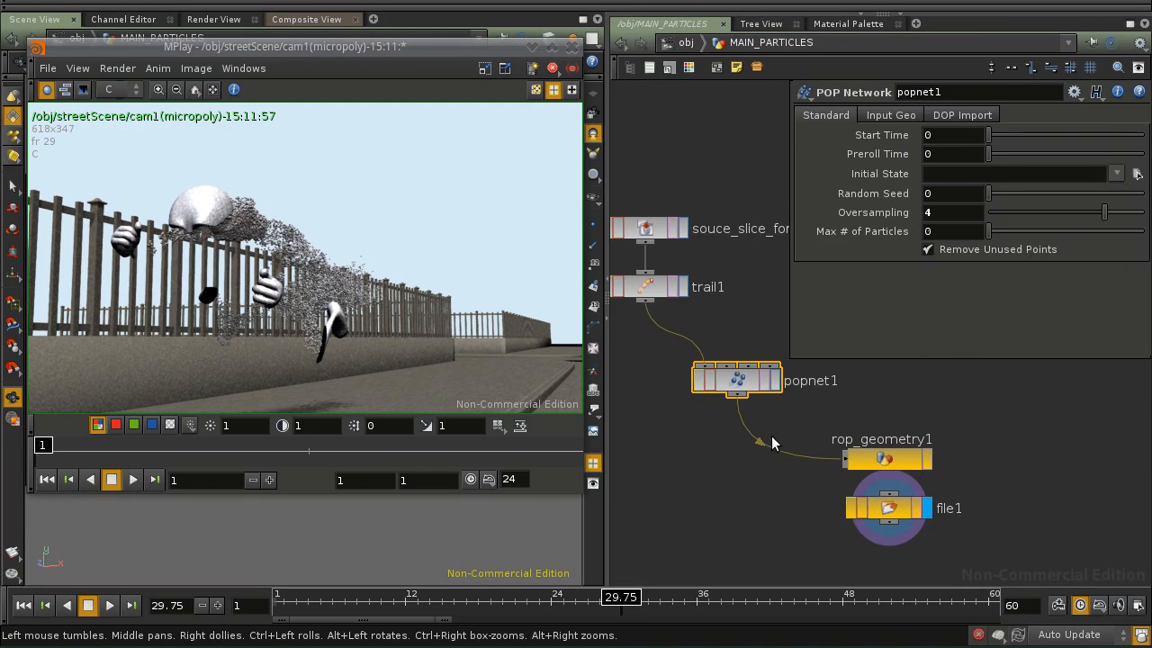
double_click(740, 382)
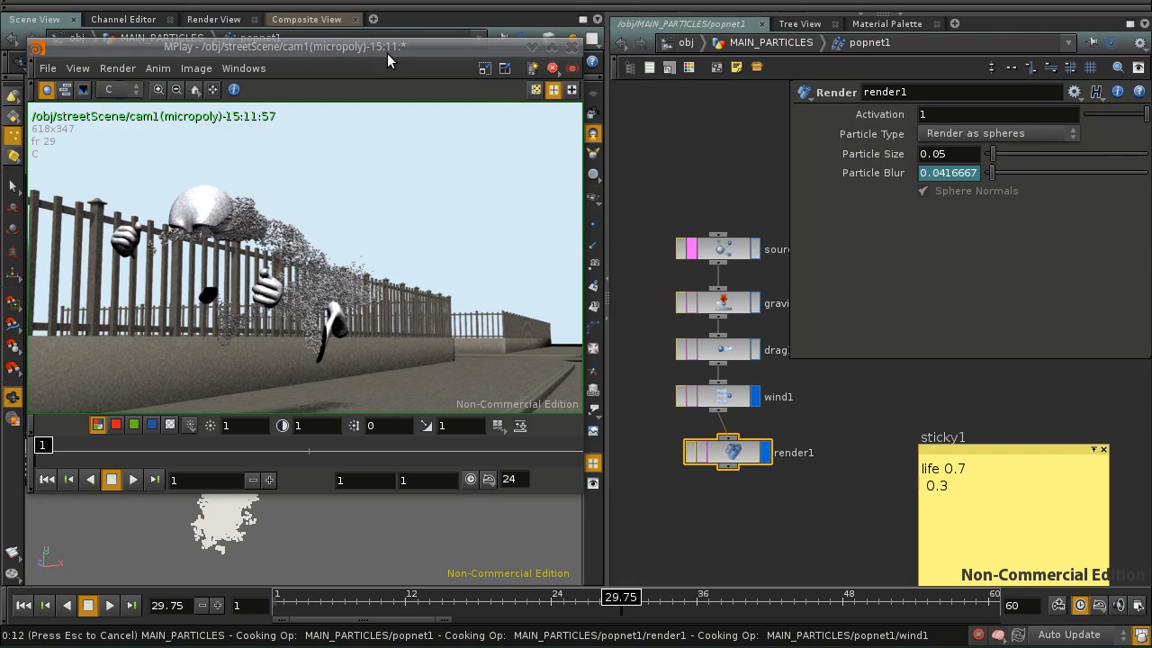
left_click(12, 574)
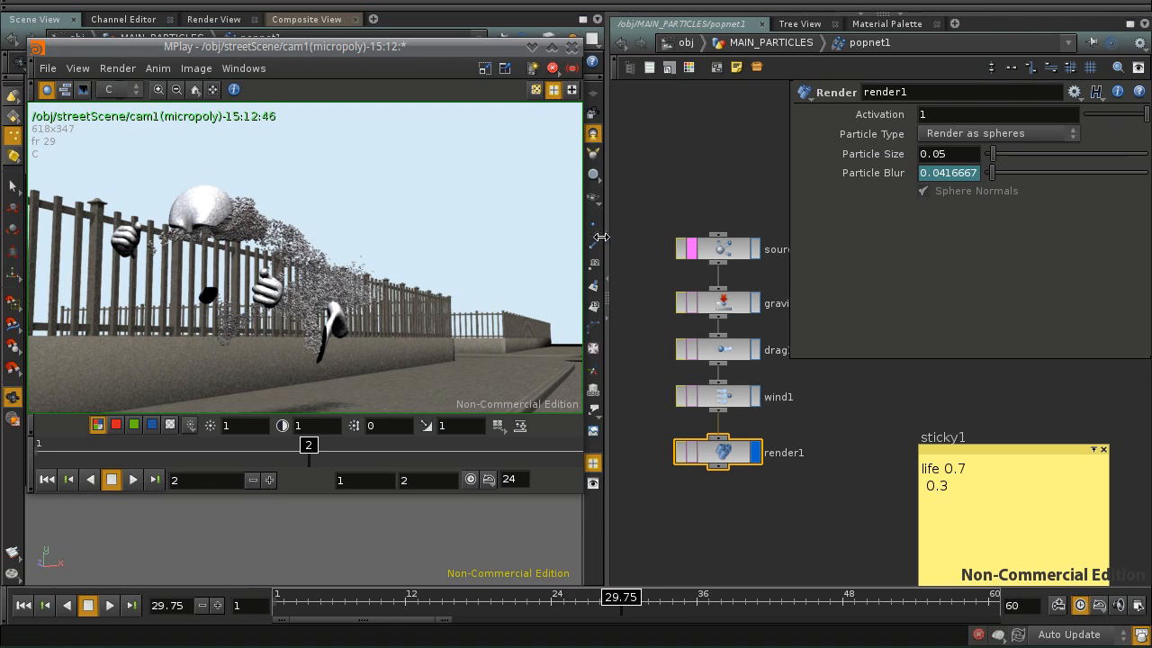
Set render1's Particle Size to 0.08 and render the cam1 view again to compare it with the previous image
left_click_drag(947, 158, 941, 161)
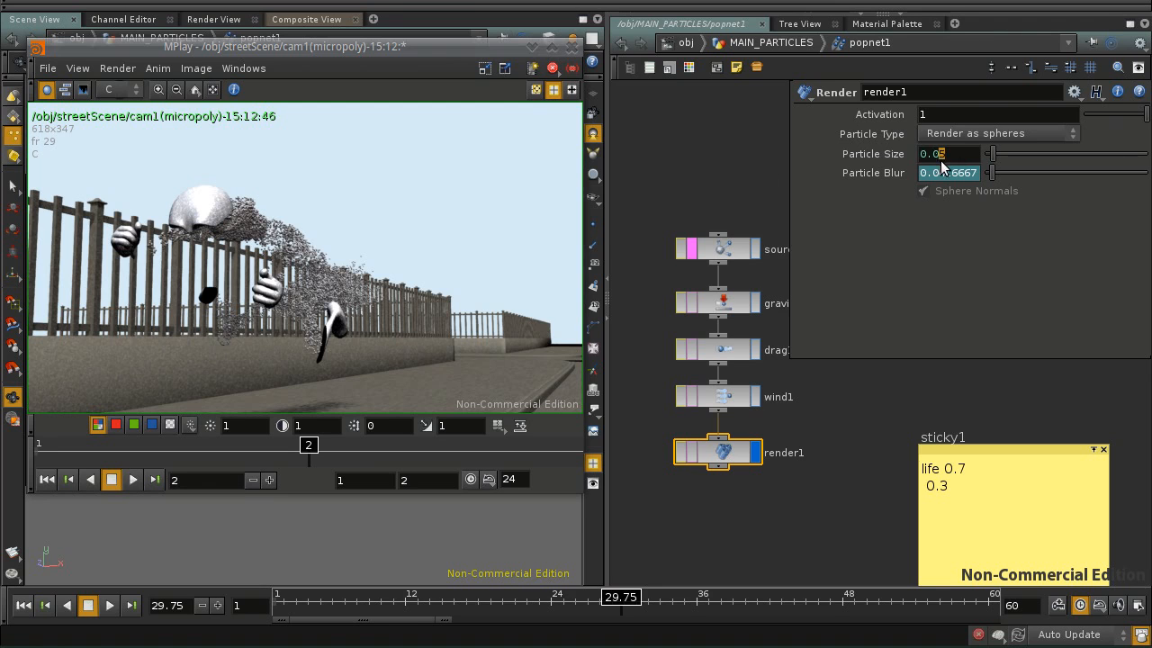
type("8")
key("Return")
left_click(15, 570)
left_click_drag(317, 46, 329, 64)
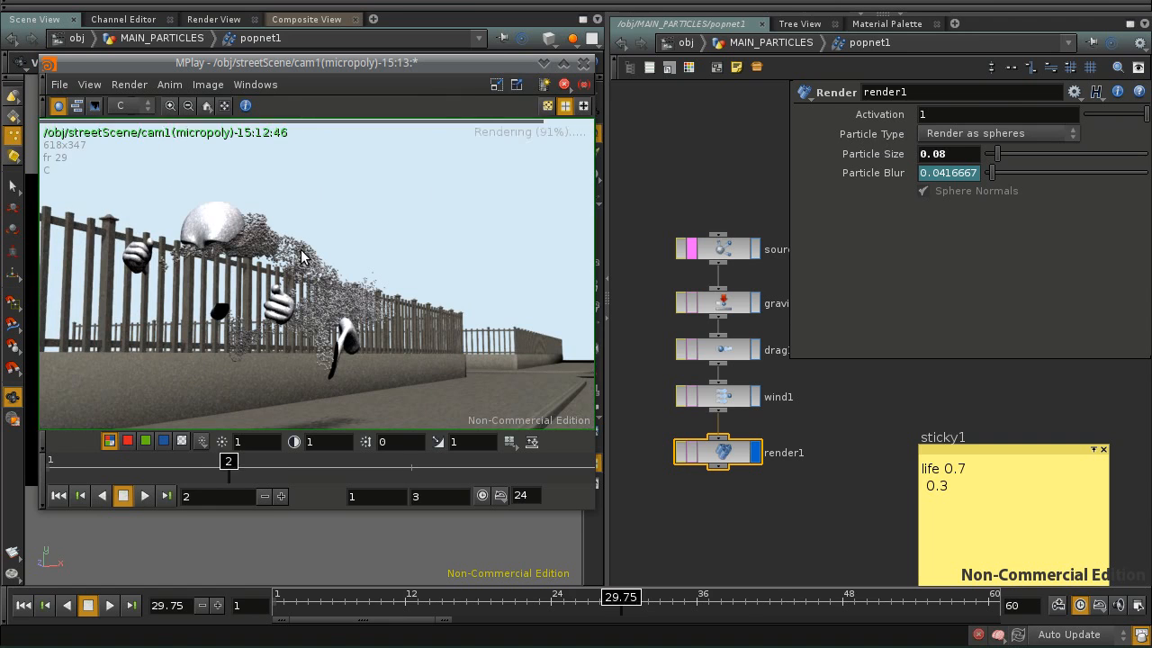
key("Left")
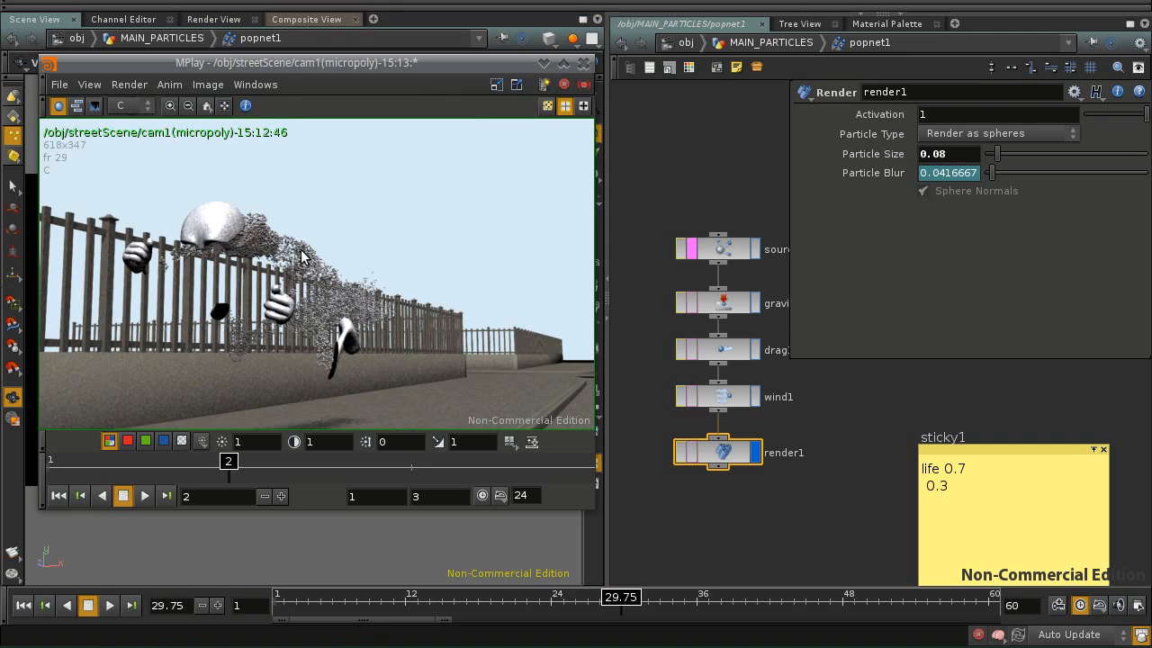
Set render1's Particle Size to 0.1, render the cam1 view again, and close the MPlay window
double_click(934, 156)
type("1")
key("Return")
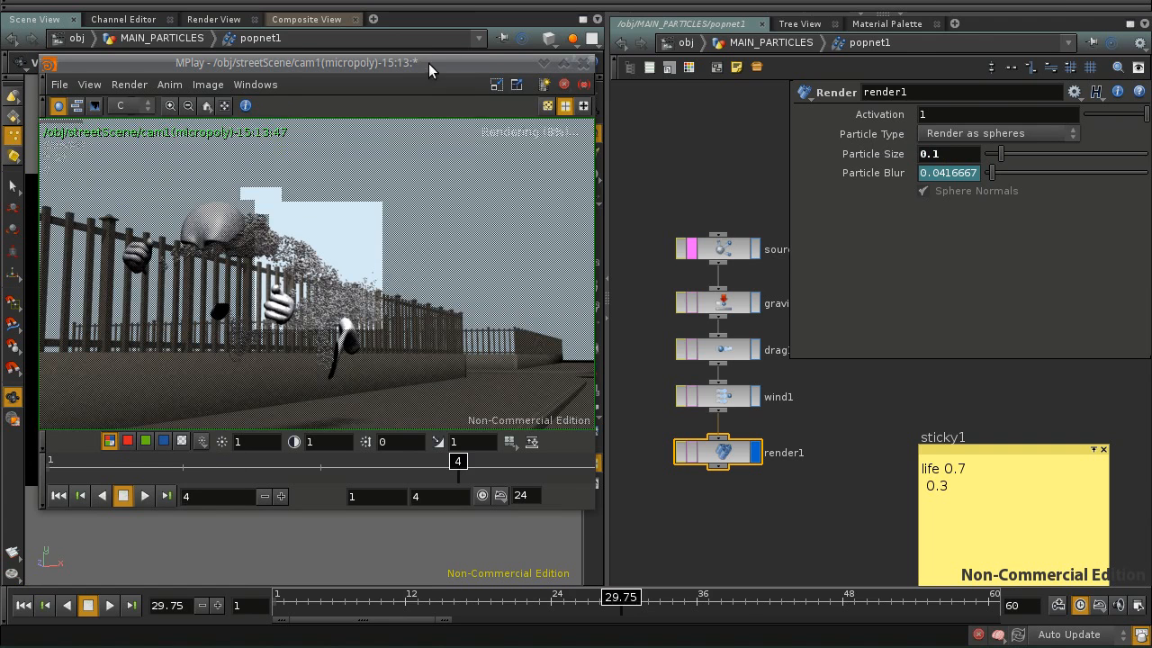
left_click_drag(428, 63, 469, 65)
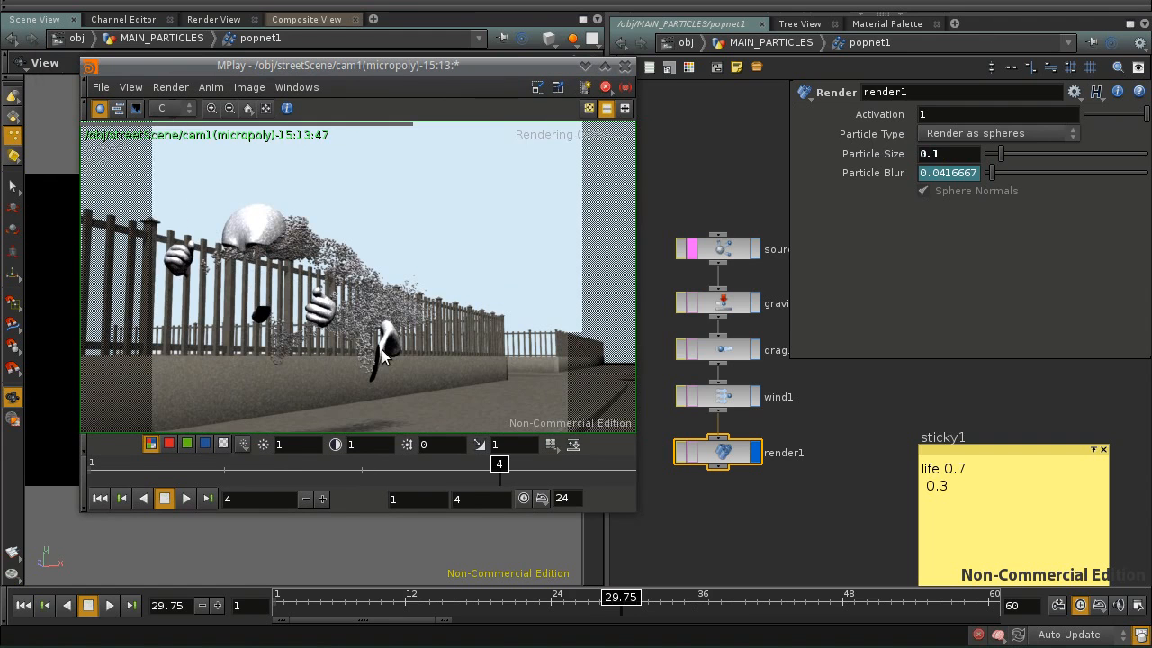
left_click(625, 67)
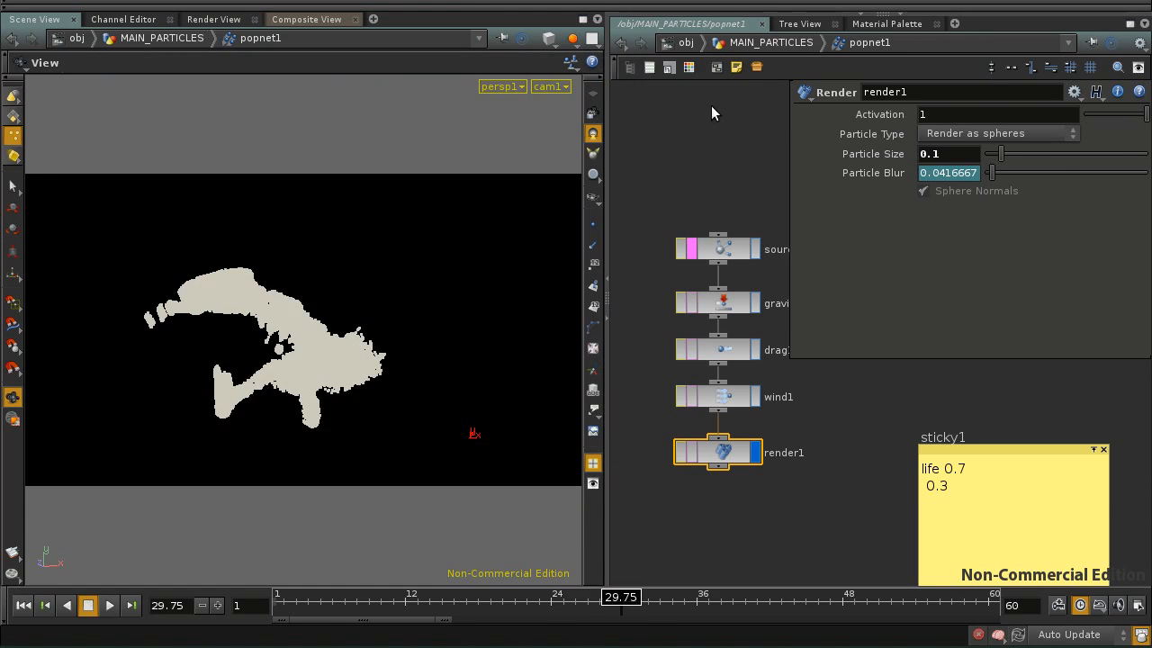
In MAIN_PARTICLES, display popnet1 instead of file1 and render the cam1 view, moving the MPlay window aside
left_click(769, 45)
left_click(773, 385)
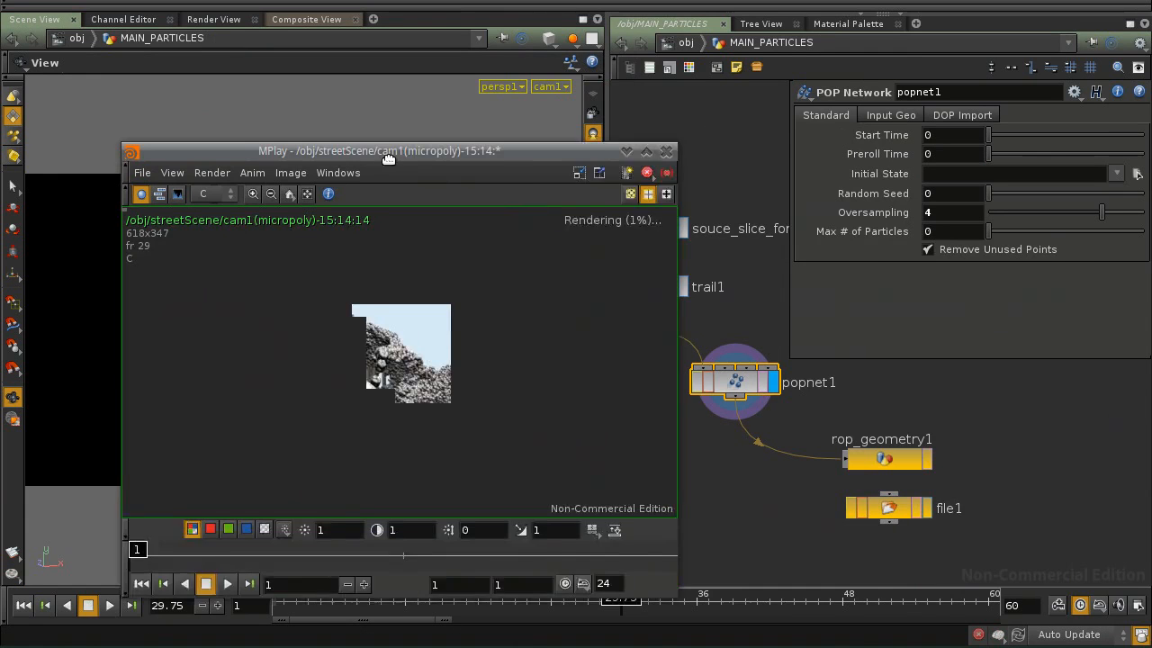
left_click_drag(389, 159, 268, 98)
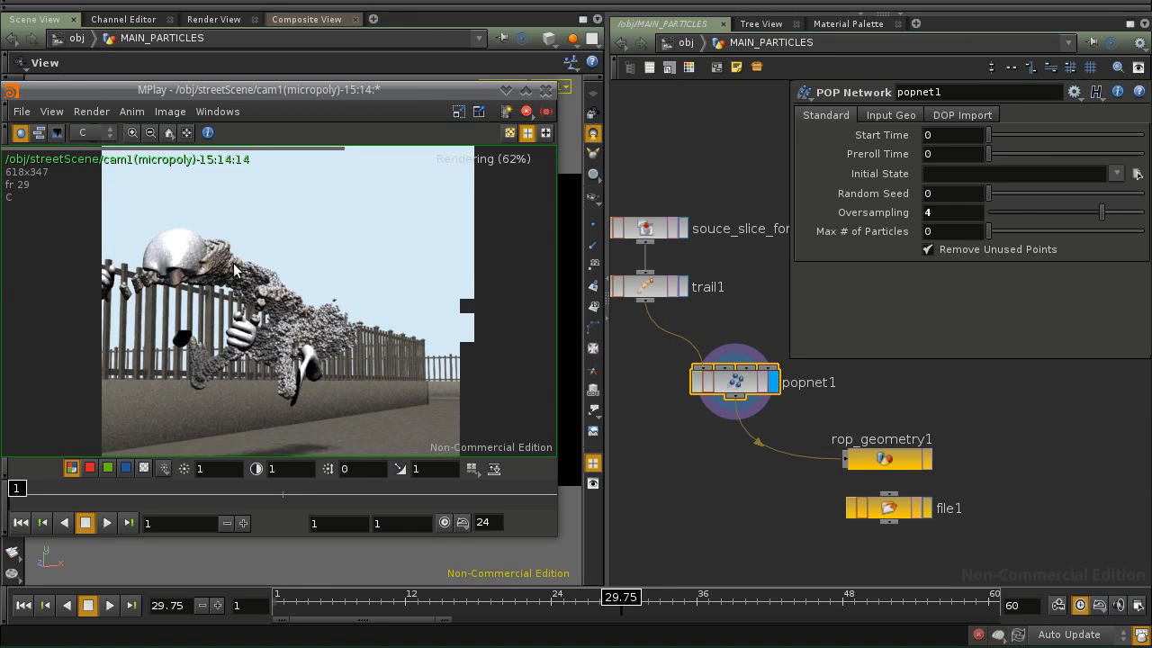
Inside popnet1, set render1's Particle Size to 0.65 and render the cam1 view again
double_click(736, 385)
left_click(934, 154)
key("BackSpace")
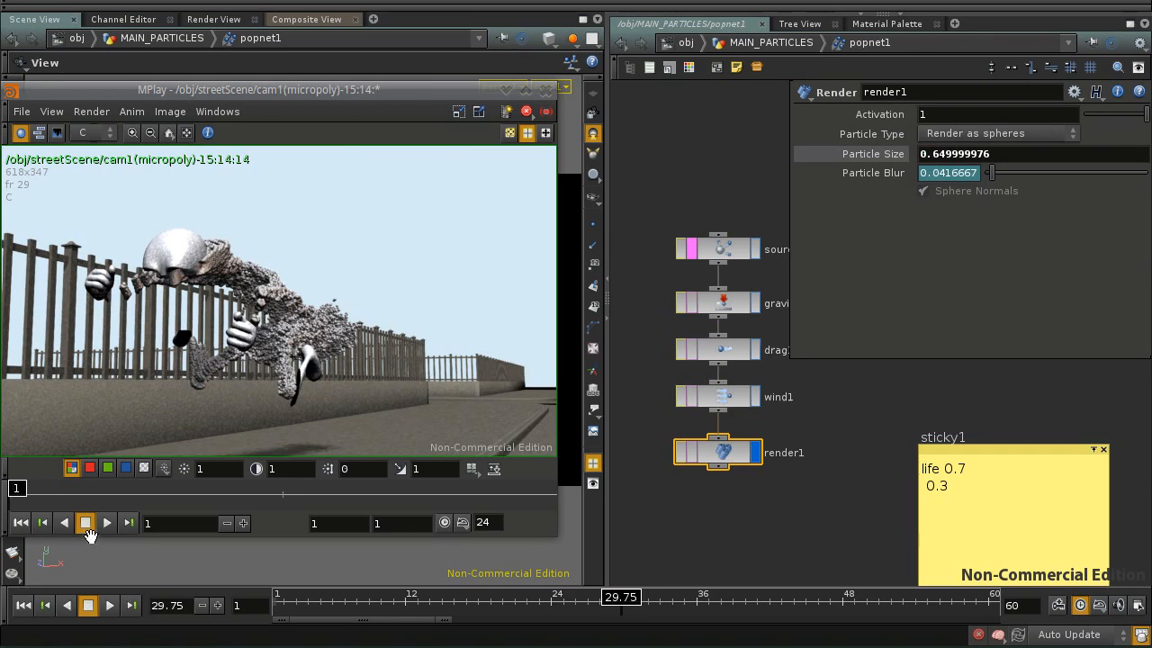
left_click(13, 573)
mouse_move(321, 91)
left_mouse_down()
mouse_move(352, 95)
mouse_move(341, 84)
left_mouse_up()
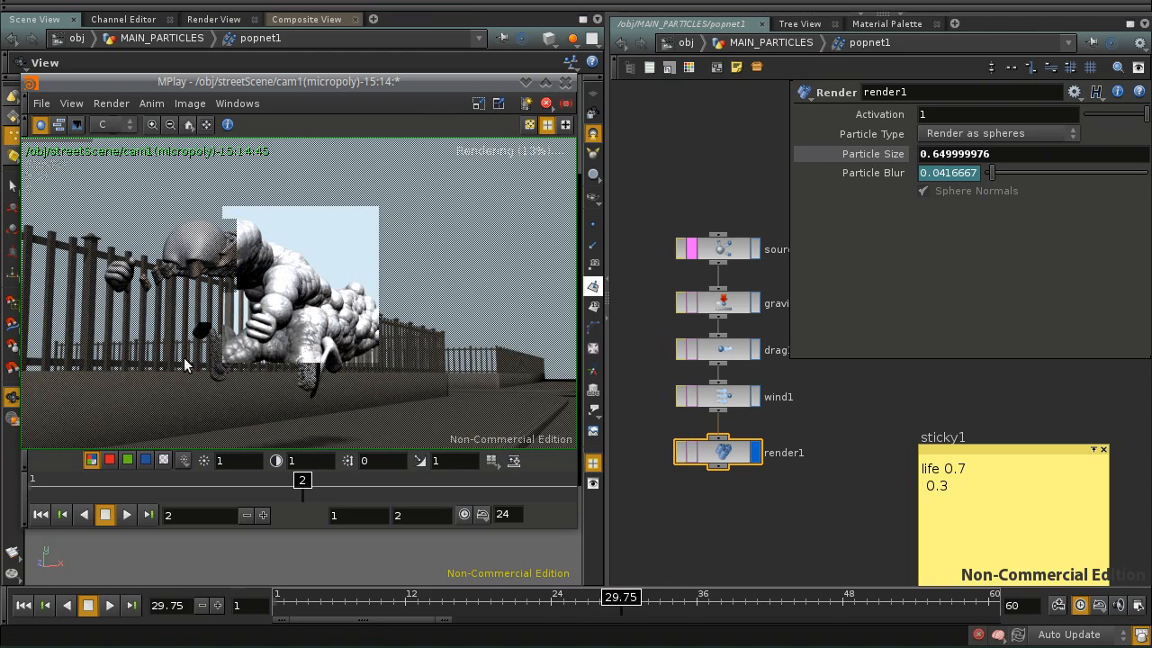
Set render1's Particle Size to 0.065, stop the running render, and render the cam1 view again
left_click(927, 154)
type(".")
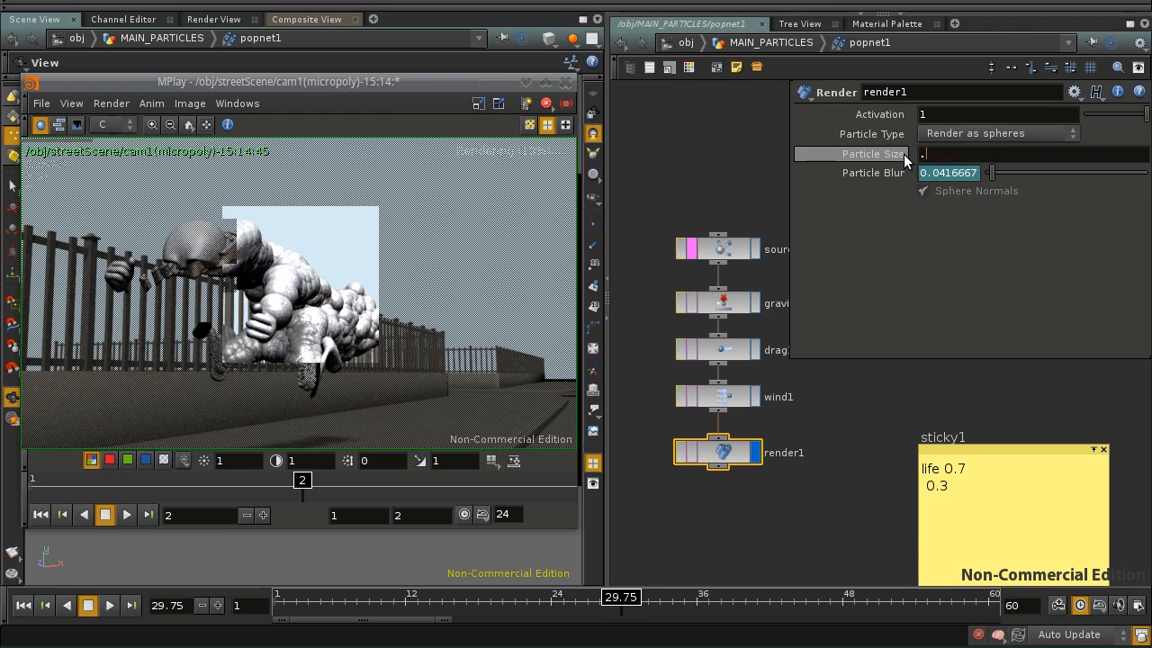
type("0")
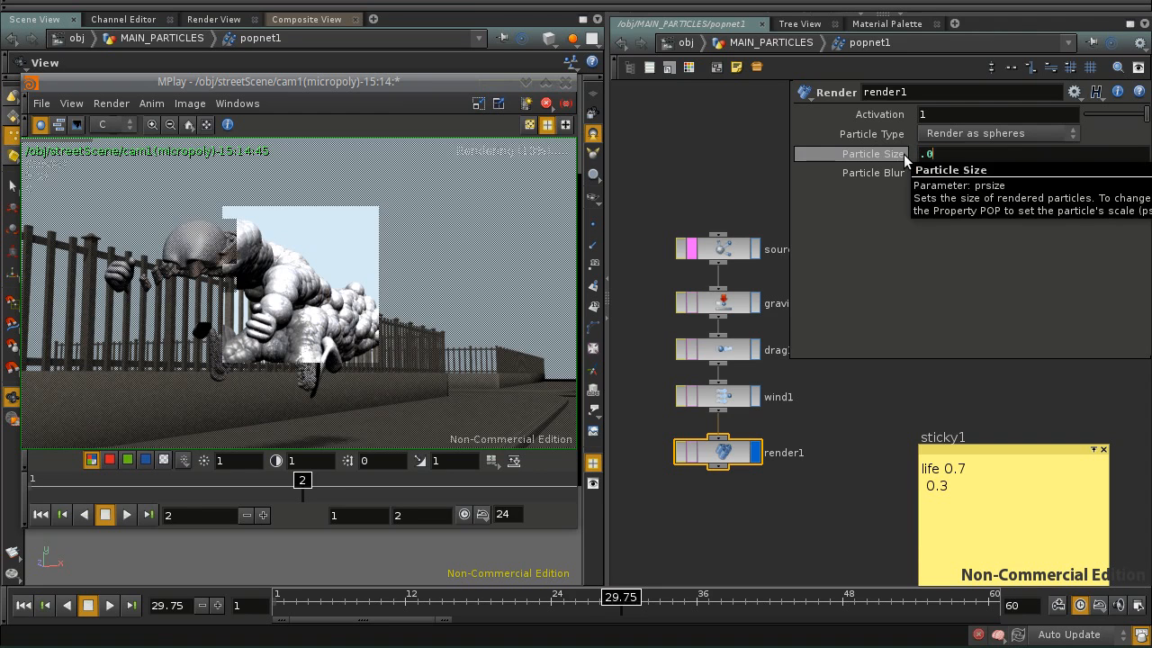
type("65")
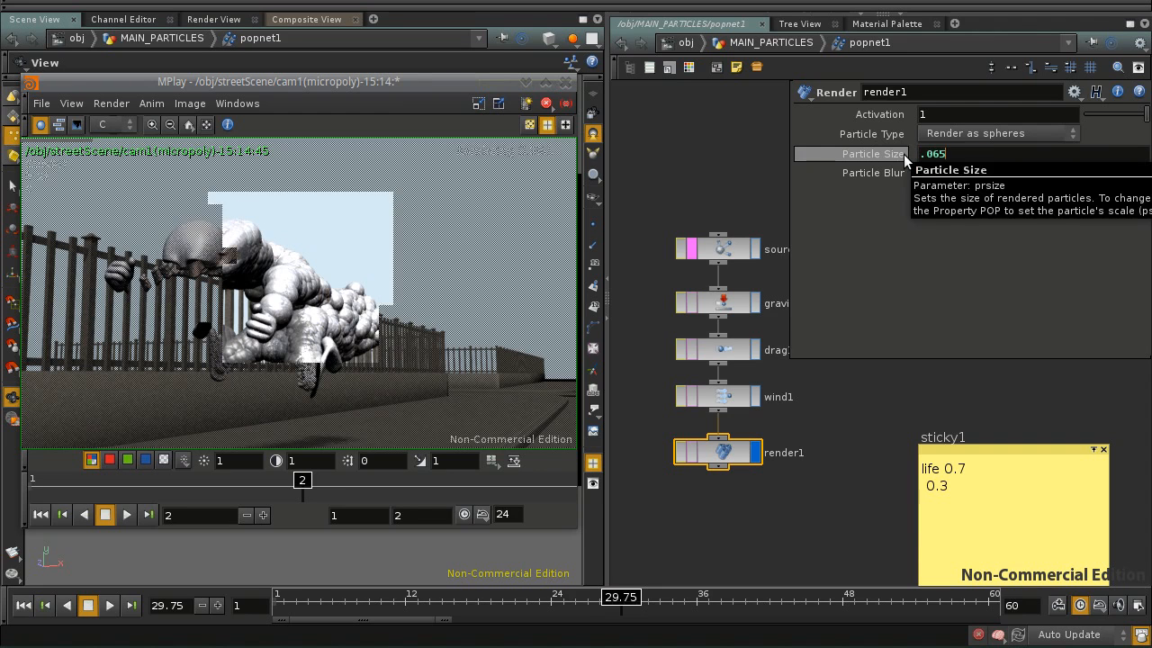
key("Return")
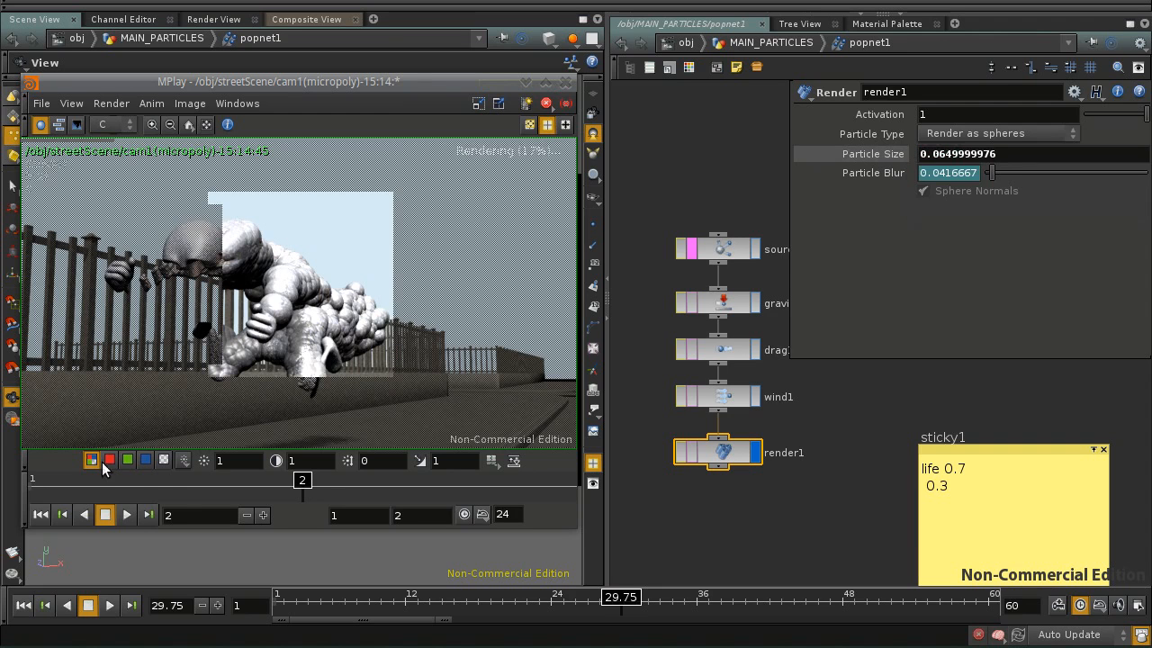
left_click(545, 102)
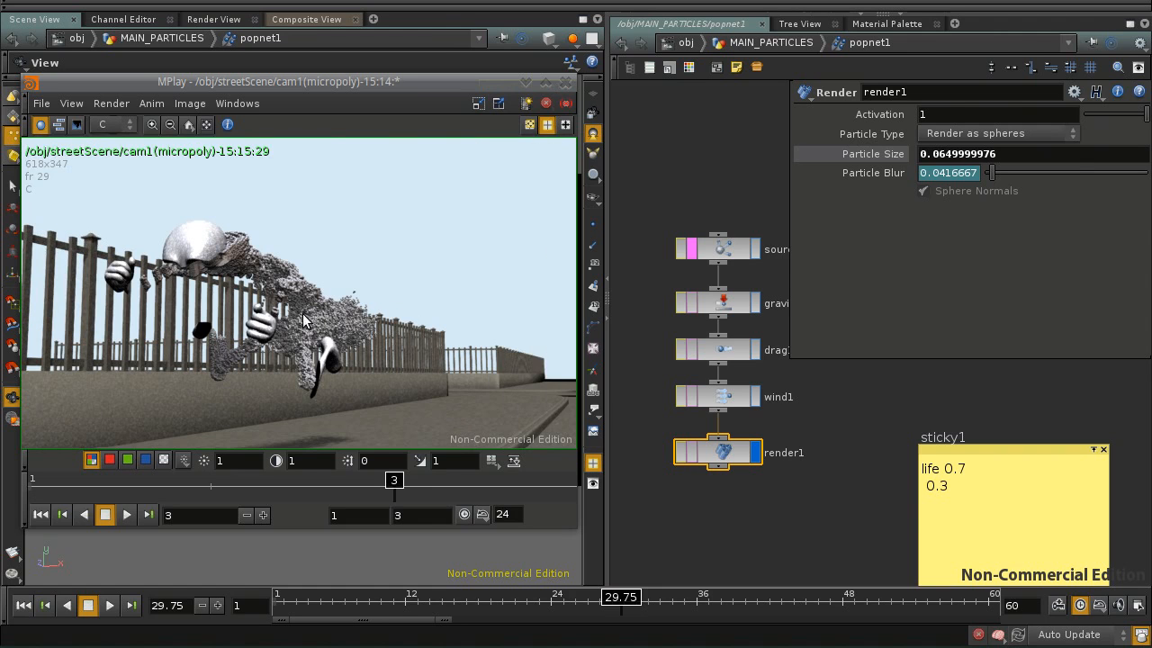
Open the parameters of the mantra1 render node for editing and minimise the MPlay window
left_click(86, 5)
left_click(93, 4)
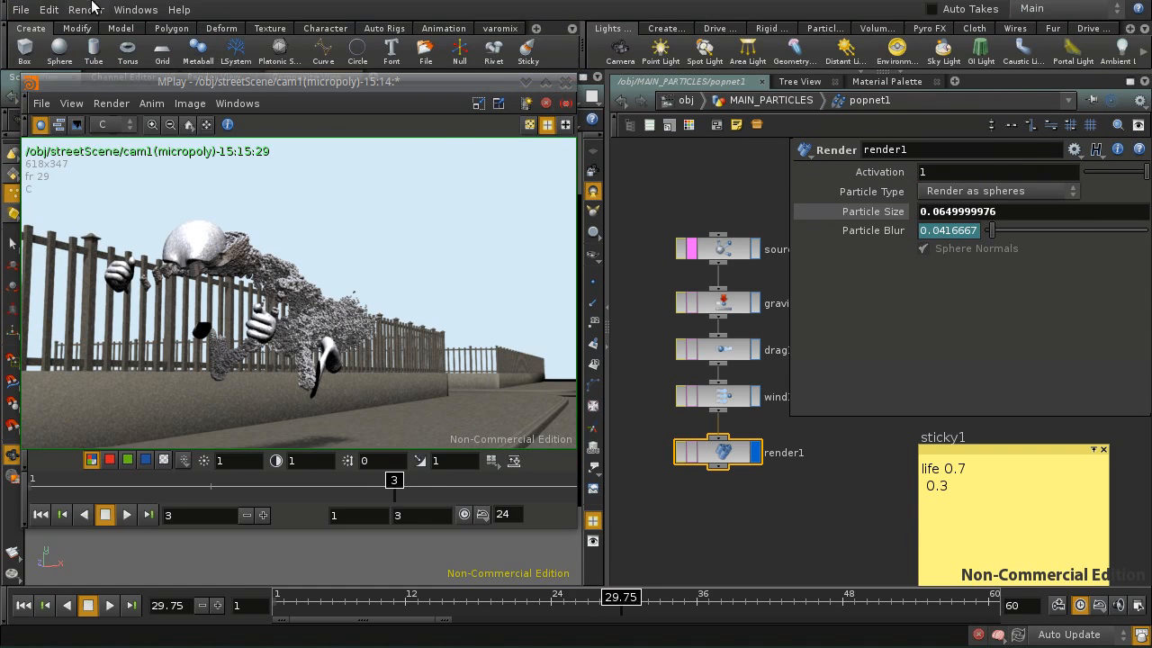
left_click(90, 9)
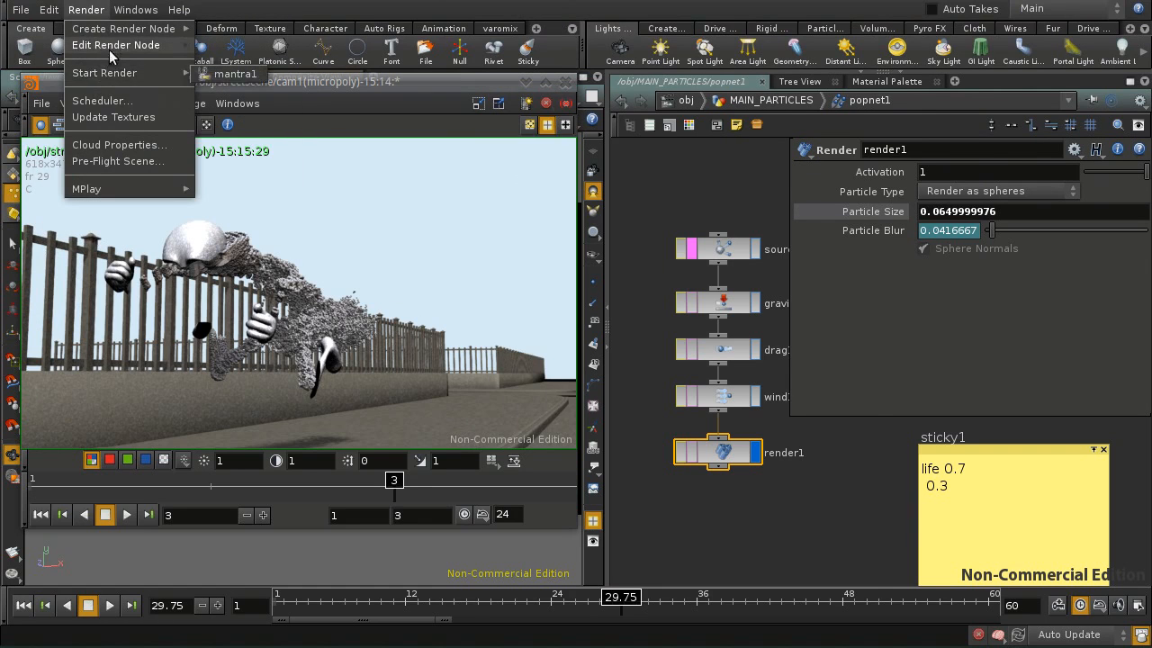
mouse_move(175, 45)
left_click(225, 48)
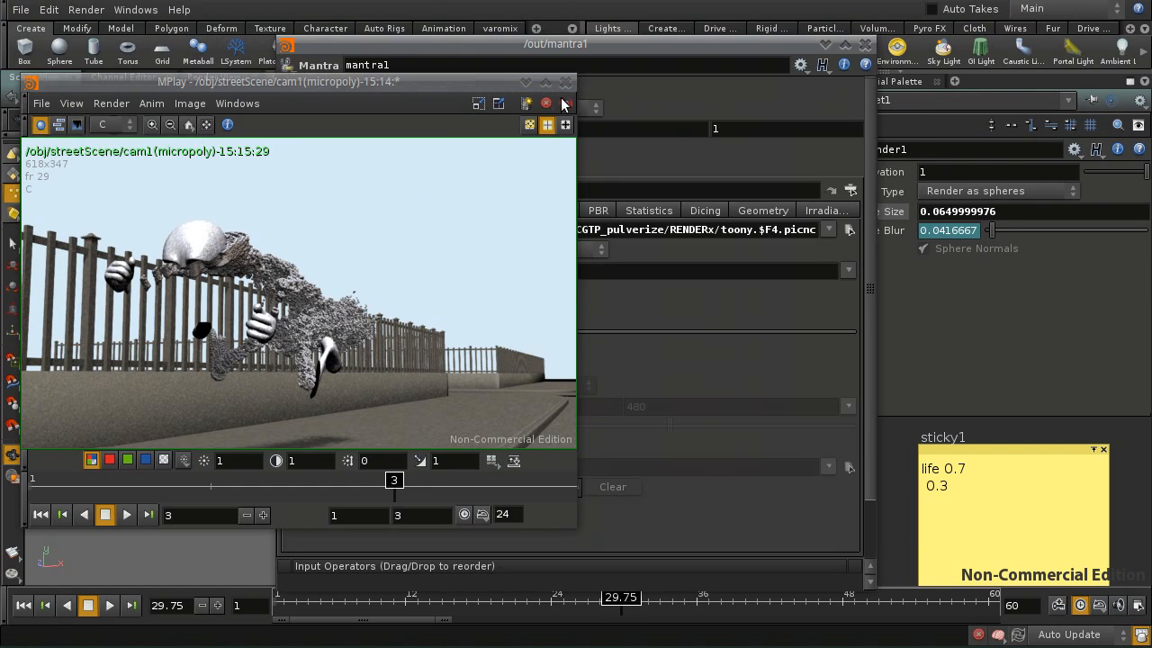
left_click(522, 78)
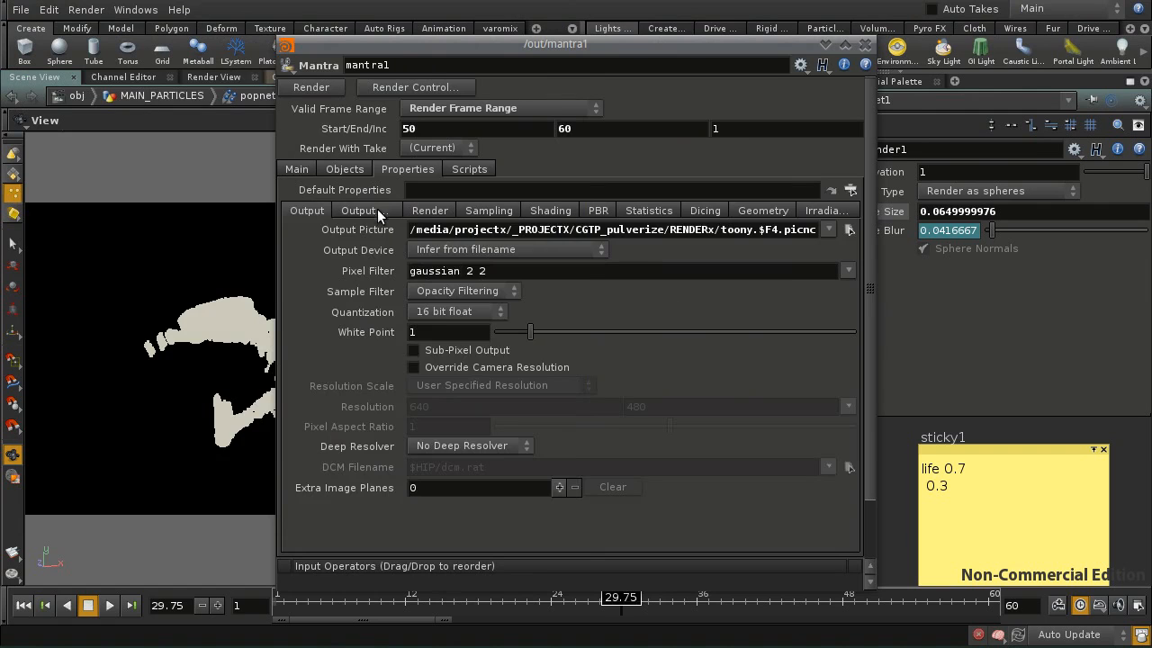
In mantra1, set Pixel Samples to 3 by 3, Max Ray Samples to 6, and Valid Frame Range to Render Any Frame
left_click(377, 209)
left_click(482, 214)
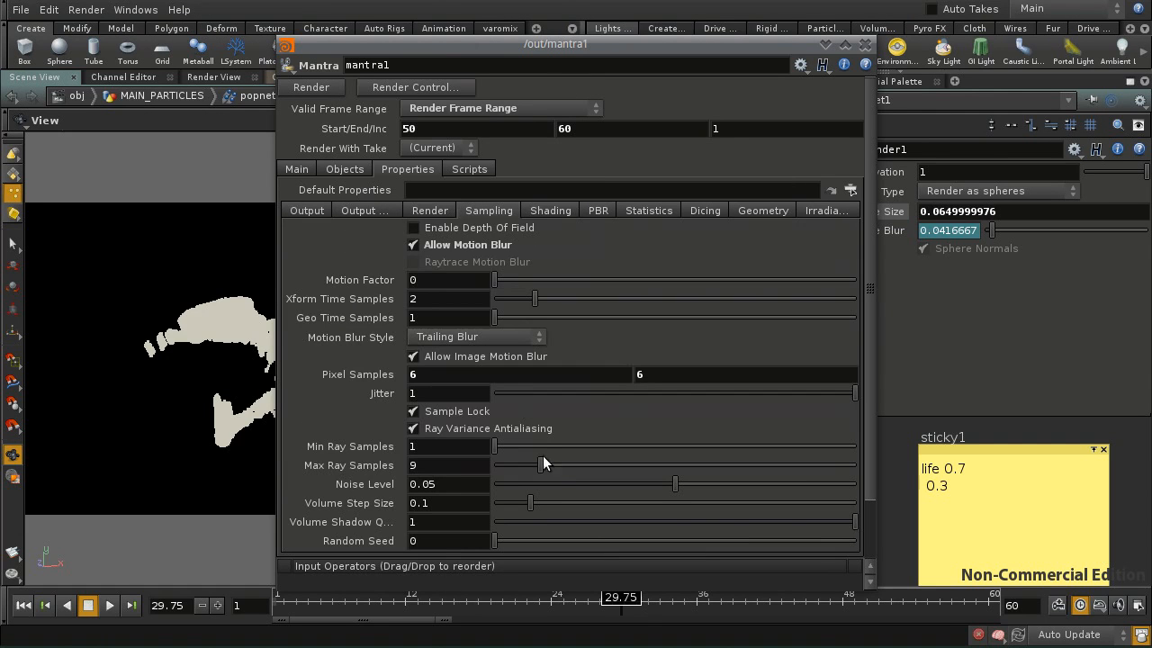
middle_click_drag(362, 372, 326, 381)
left_click(448, 107)
left_click(450, 121)
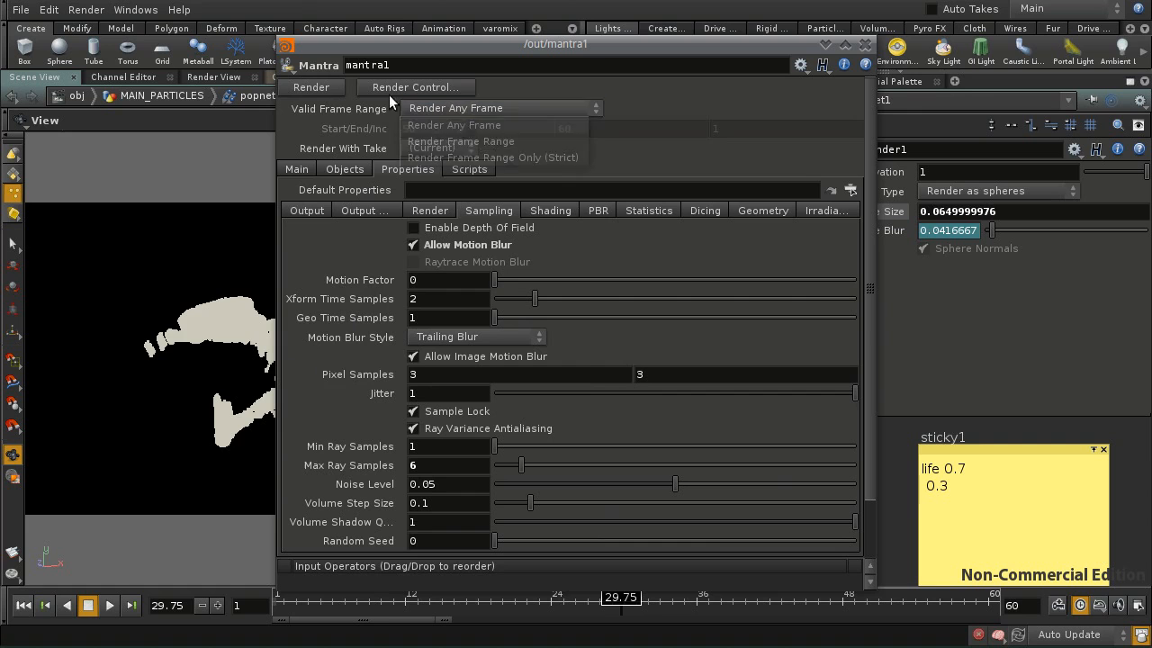
Start a render from mantra1 and open the Render Manager beside the MPlay window to monitor the job
left_click(328, 89)
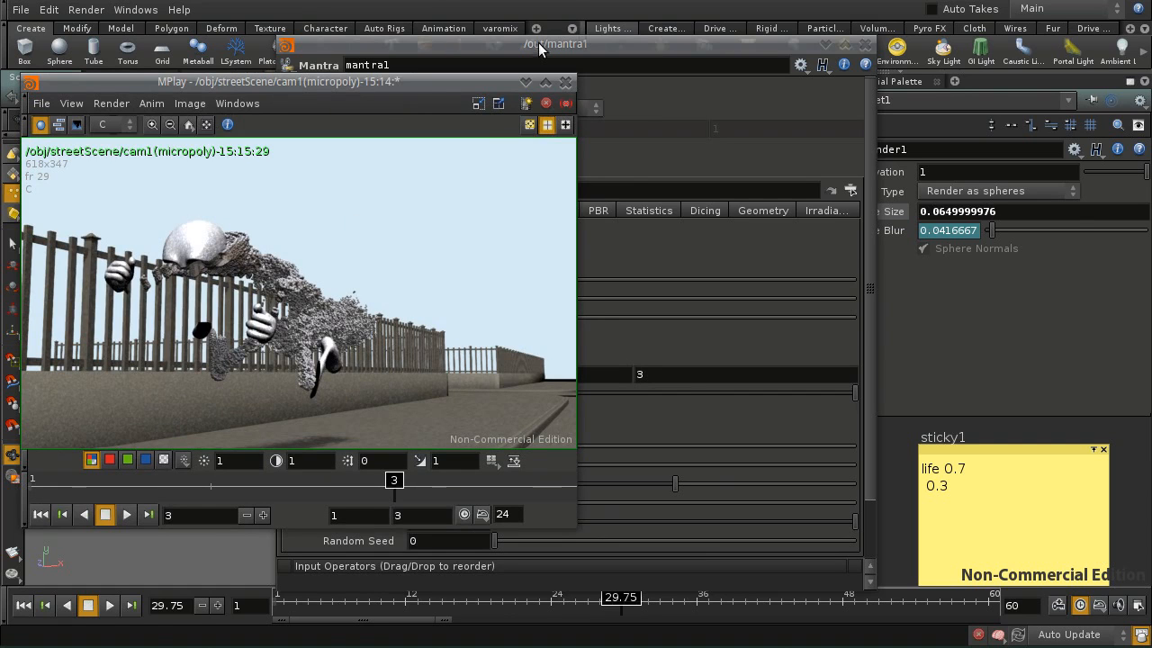
left_click_drag(543, 44, 826, 39)
left_click(135, 9)
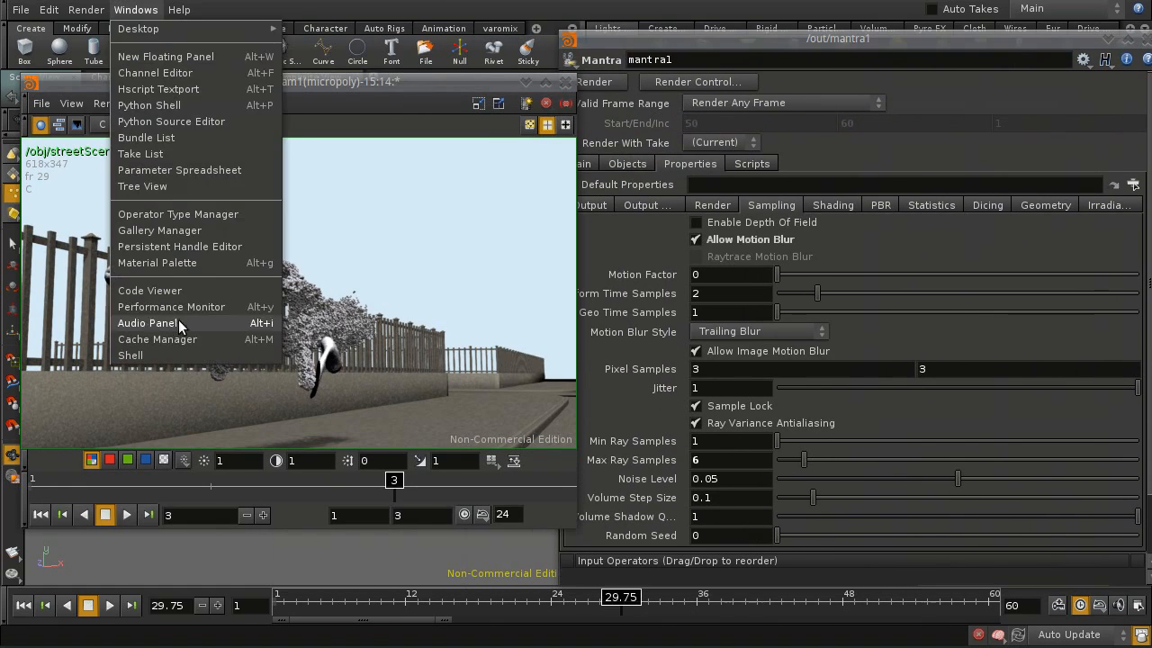
left_click(99, 98)
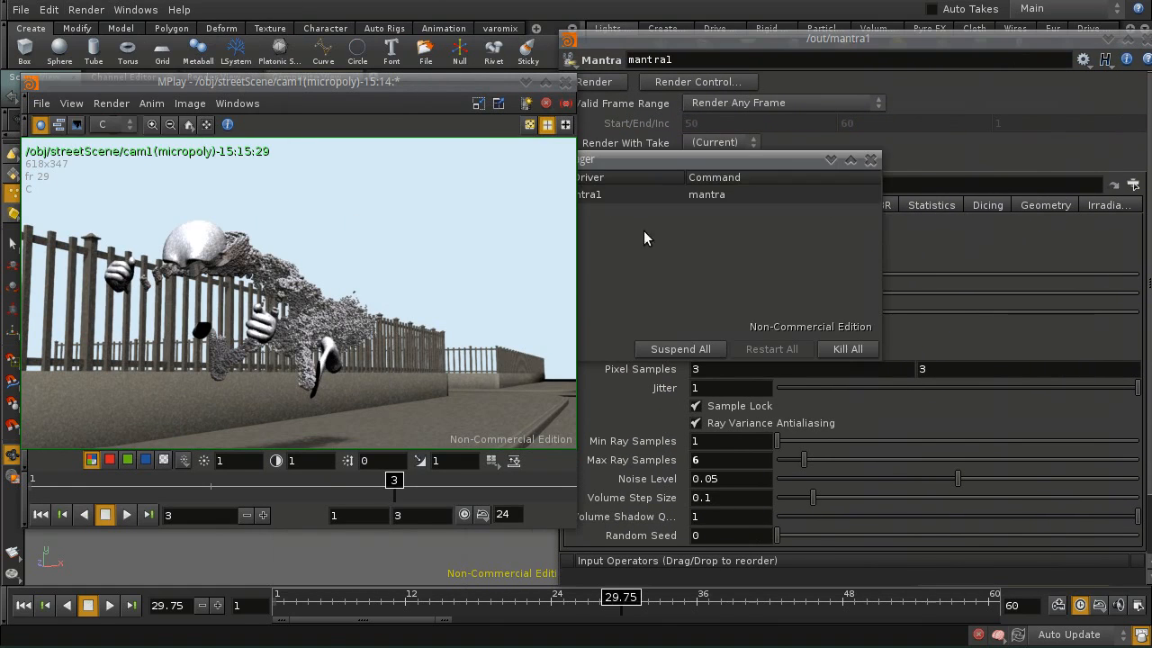
left_click_drag(671, 165, 966, 187)
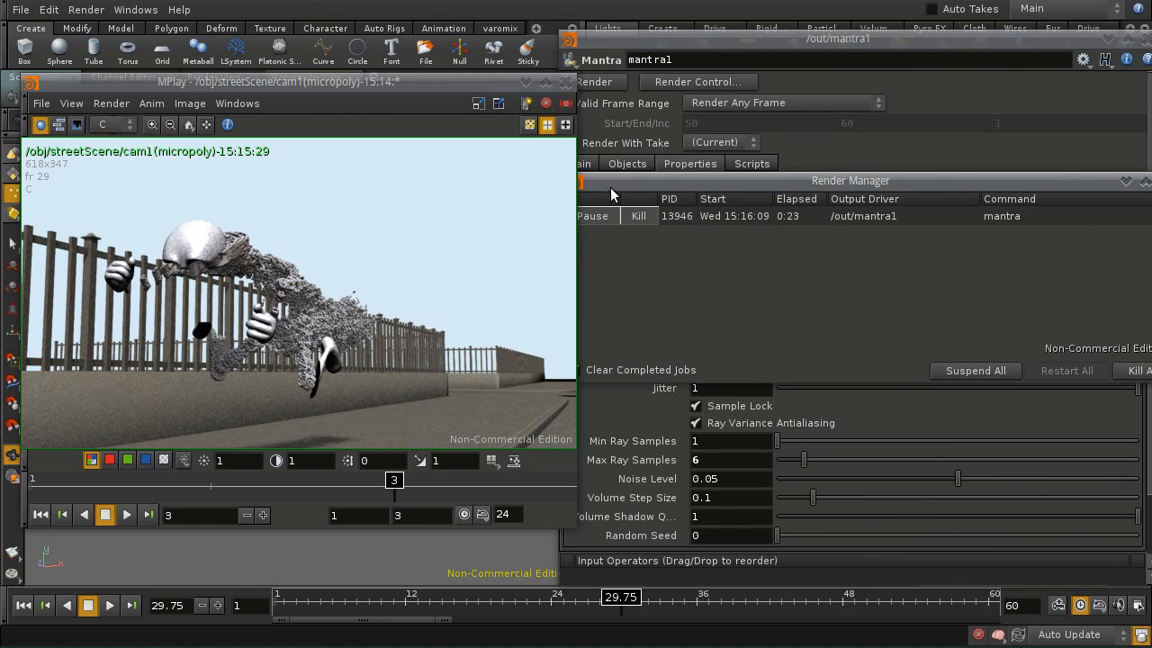
left_click_drag(489, 82, 470, 86)
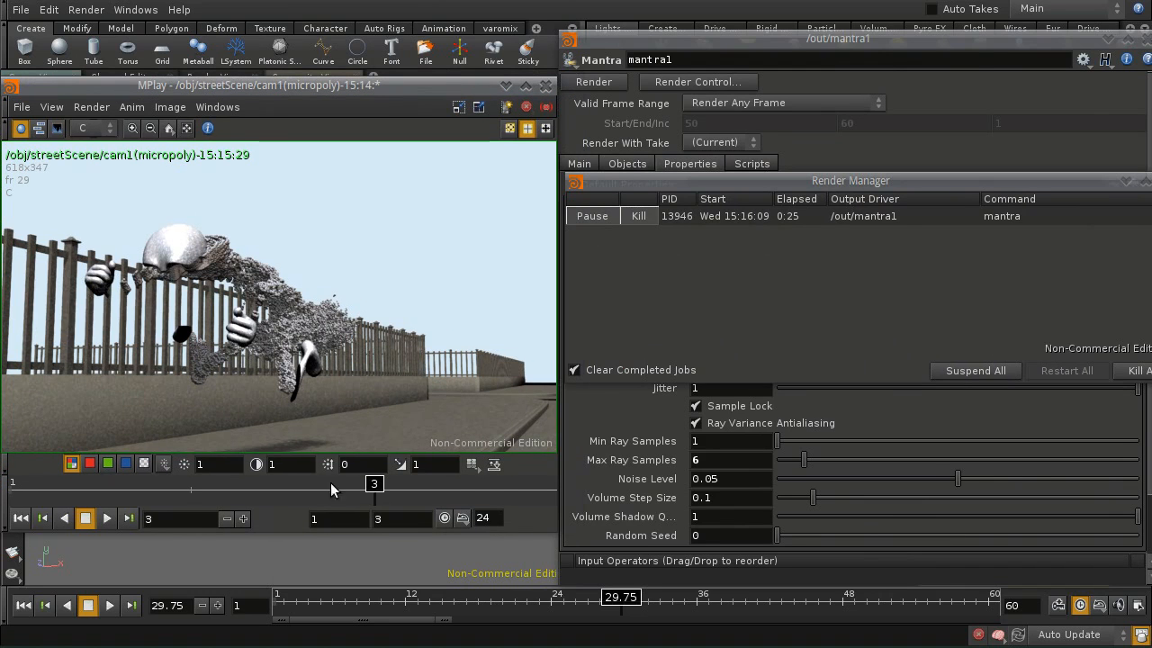
left_click_drag(440, 490, 510, 488)
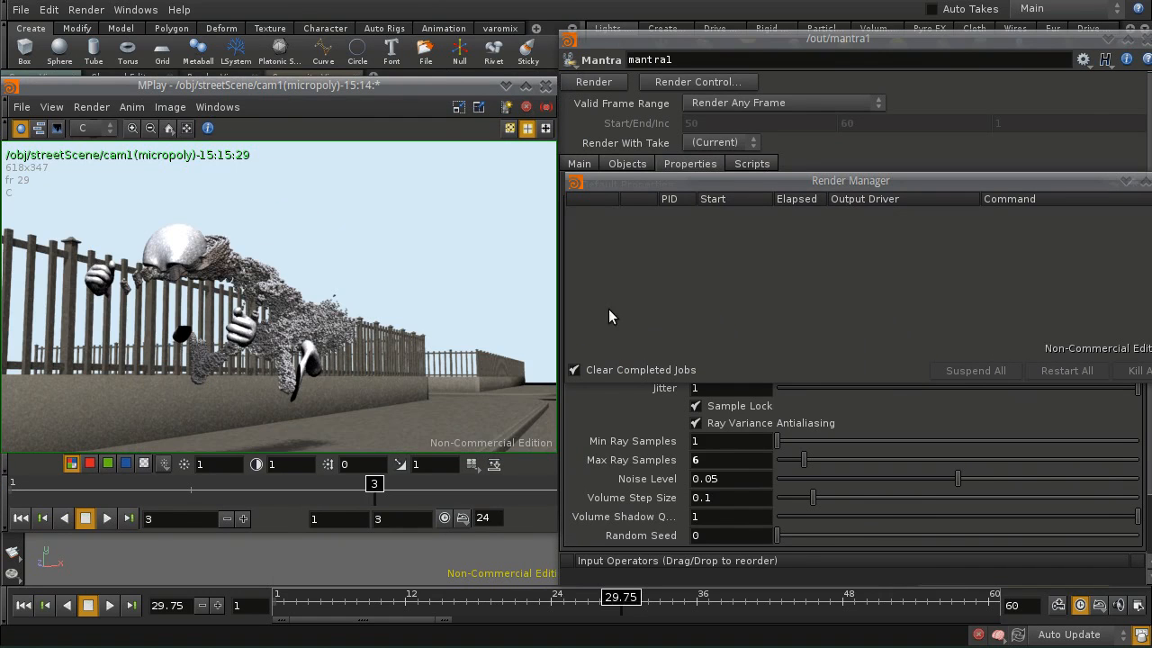
Close the MPlay window and the floating mantra1 parameter window
left_click_drag(461, 85, 699, 79)
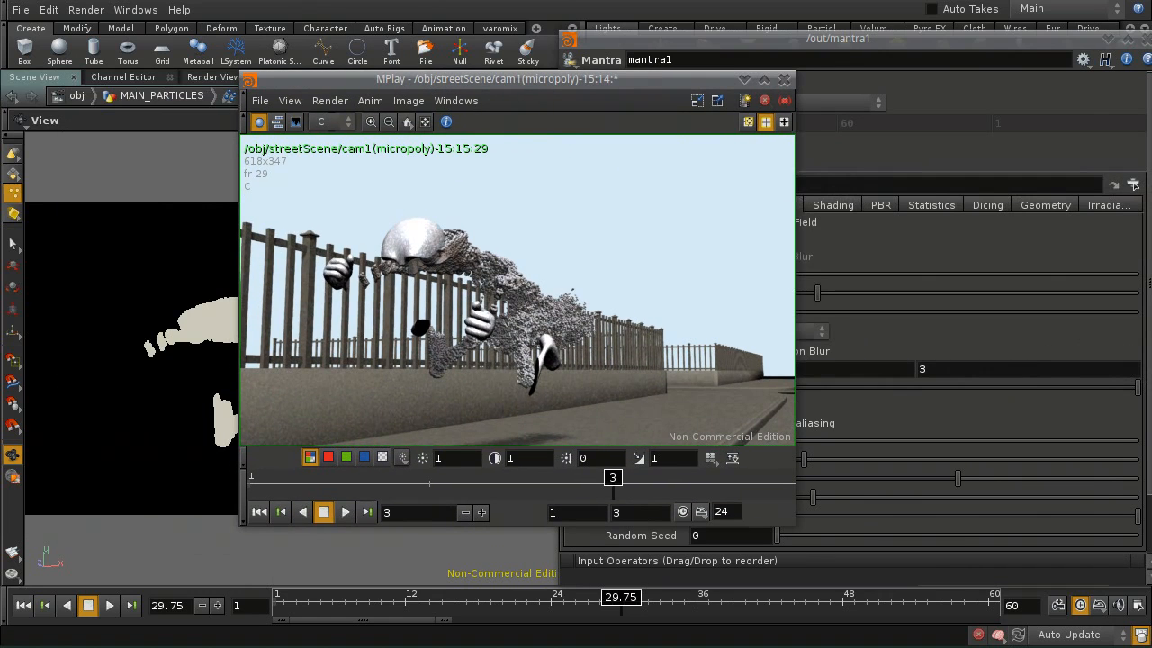
left_click_drag(678, 78, 677, 78)
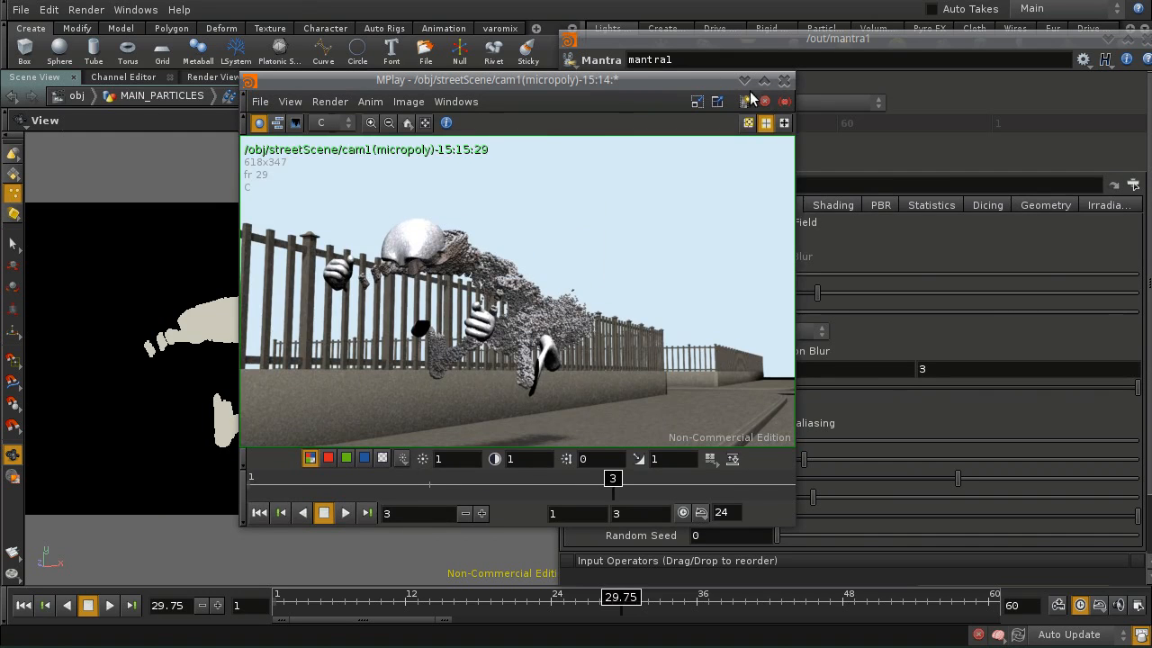
left_click(783, 81)
left_click(1146, 40)
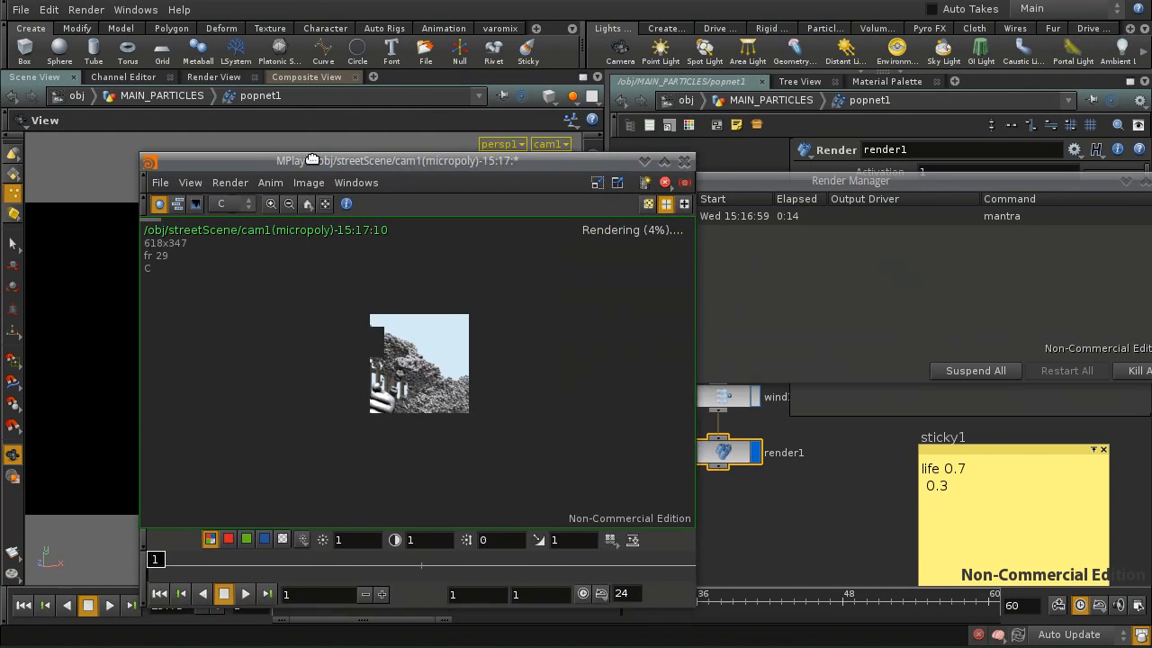
Stop the cam1 micropoly render in MPlay and minimise the Render Manager while mantra1 renders
left_click_drag(312, 160, 307, 82)
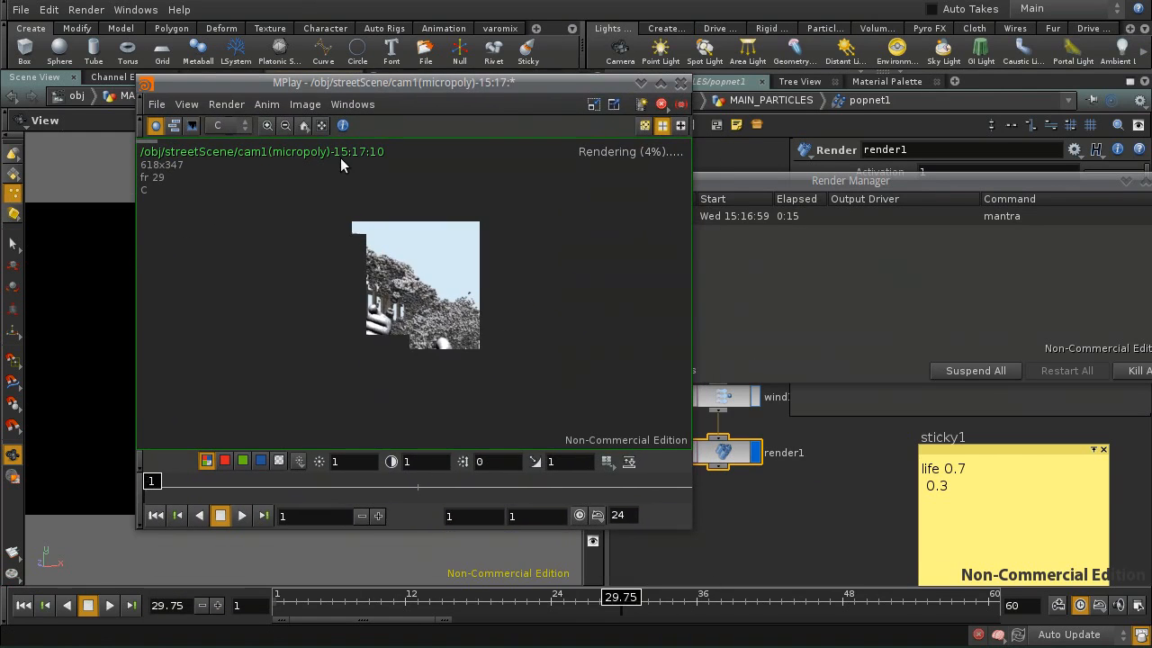
left_click(661, 104)
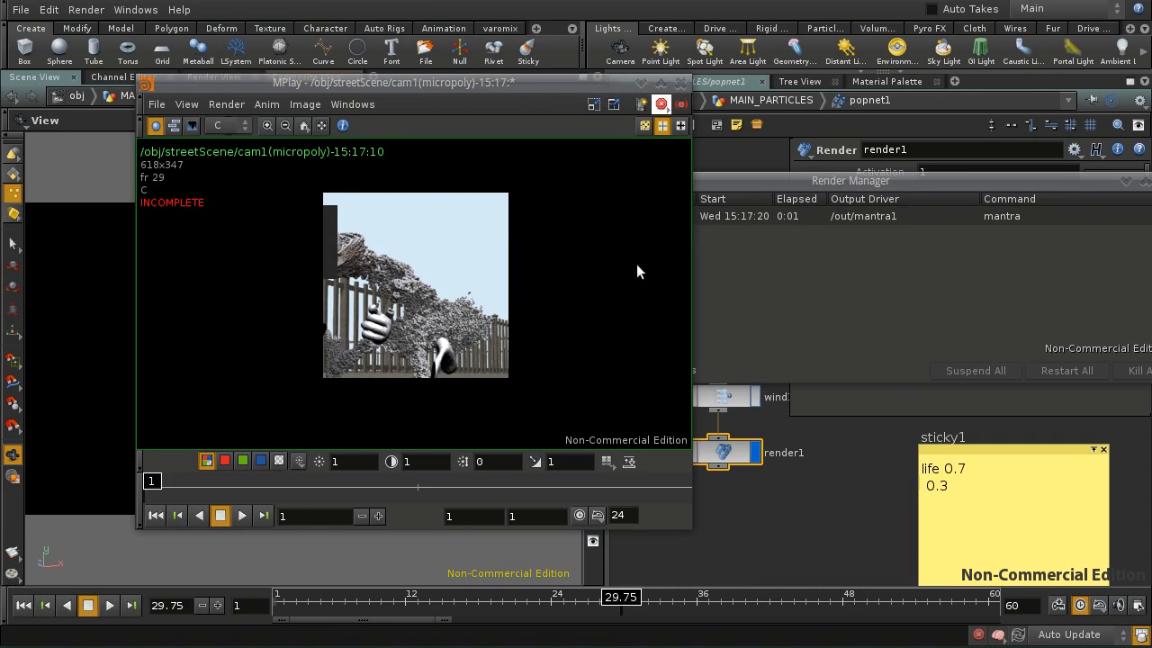
left_click_drag(596, 84, 419, 89)
left_click(1126, 181)
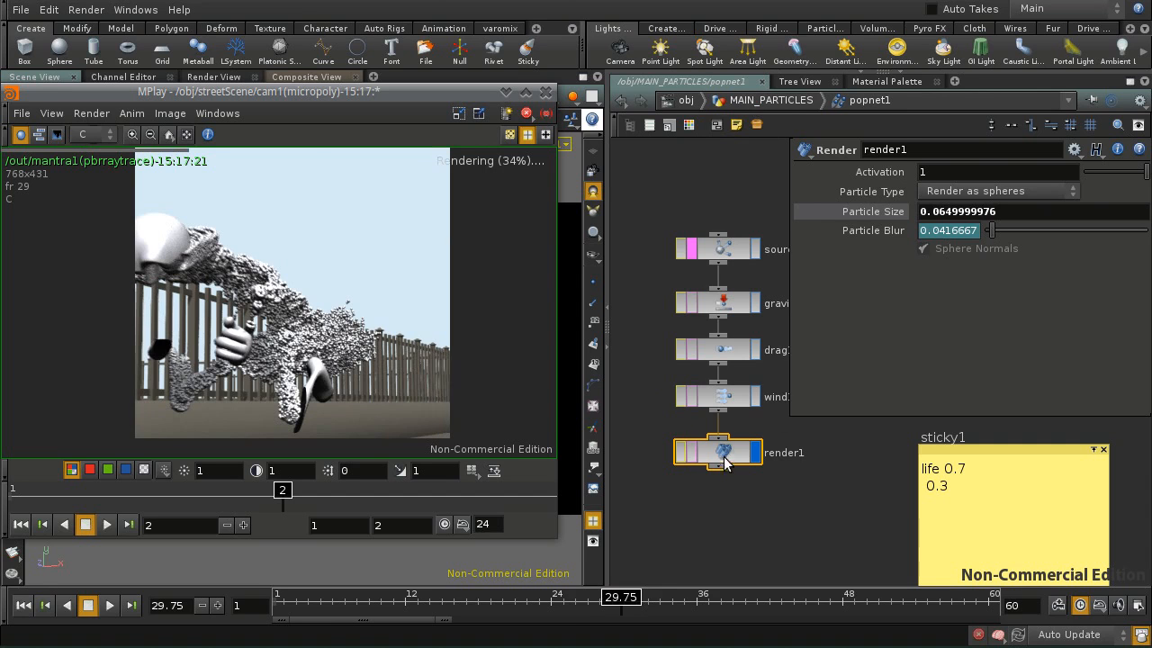
Enable Geometry Velocity Blur on the MAIN_PARTICLES object, test it with a new mantra1 render, and close MPlay
key("u")
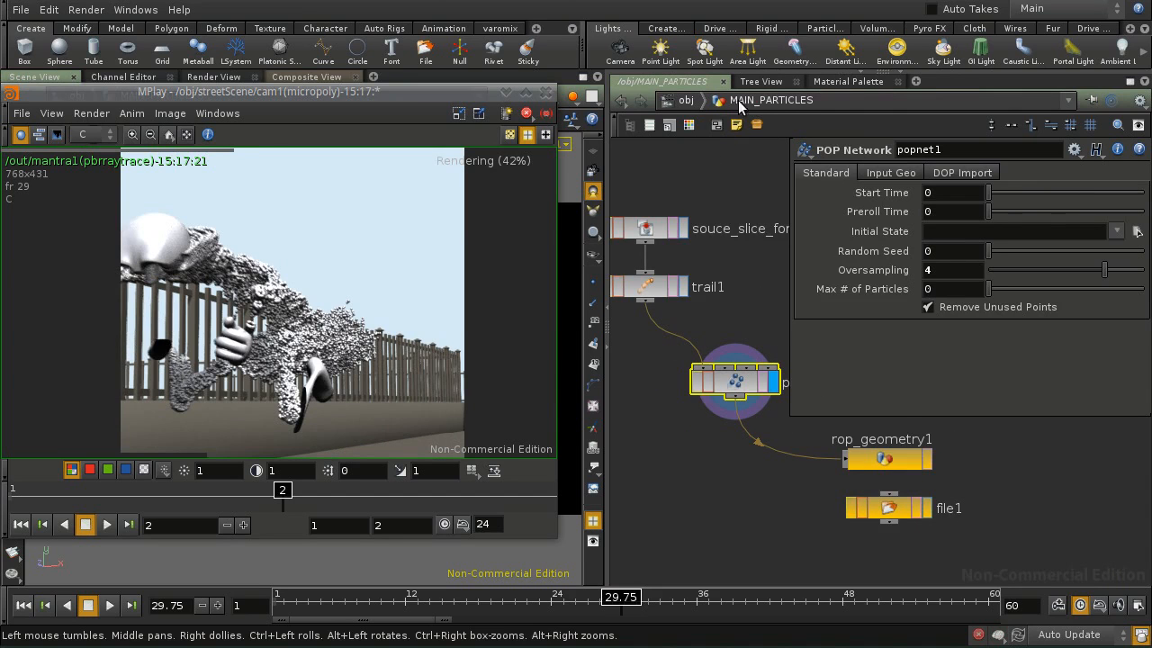
left_click(688, 100)
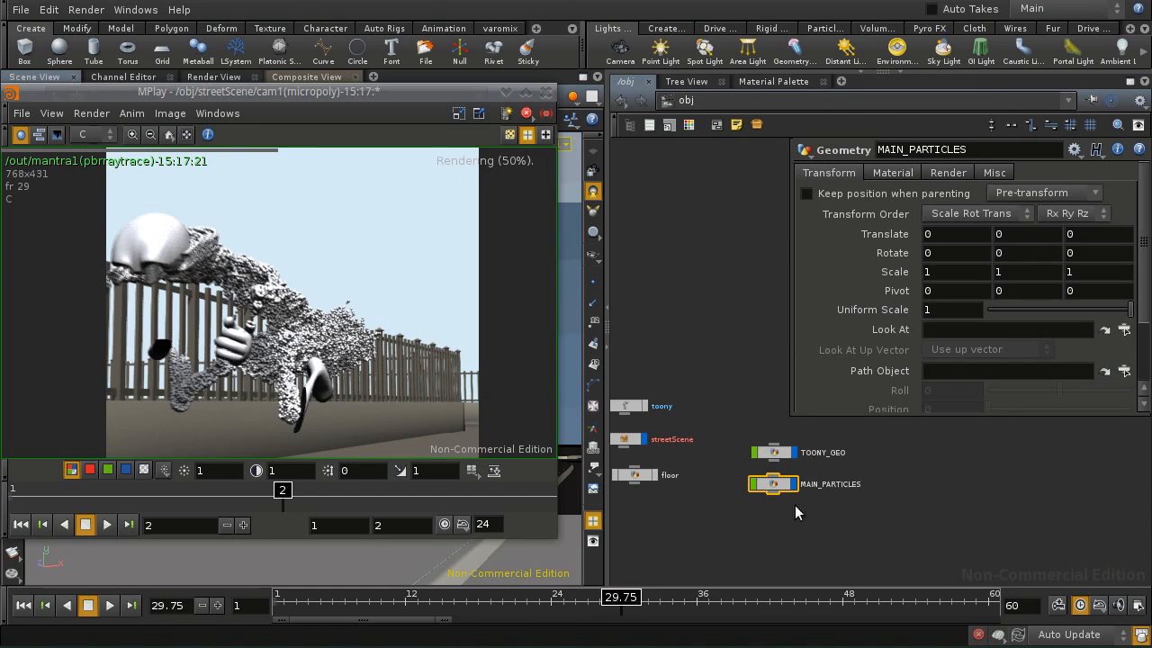
left_click(890, 173)
left_click(946, 173)
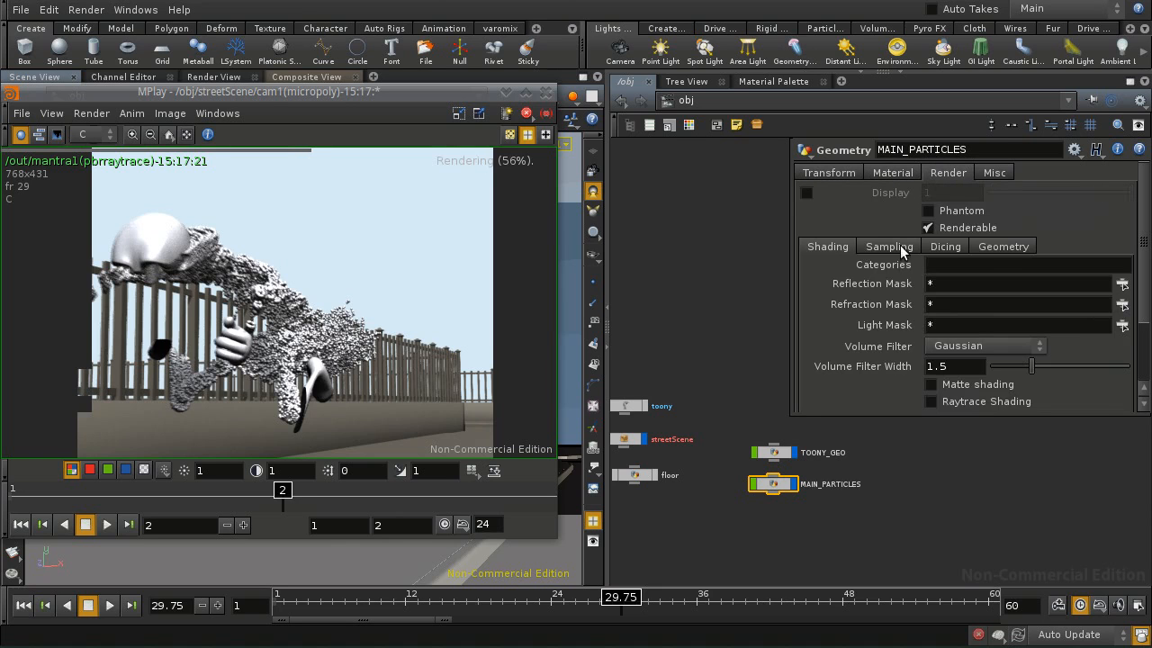
left_click(992, 251)
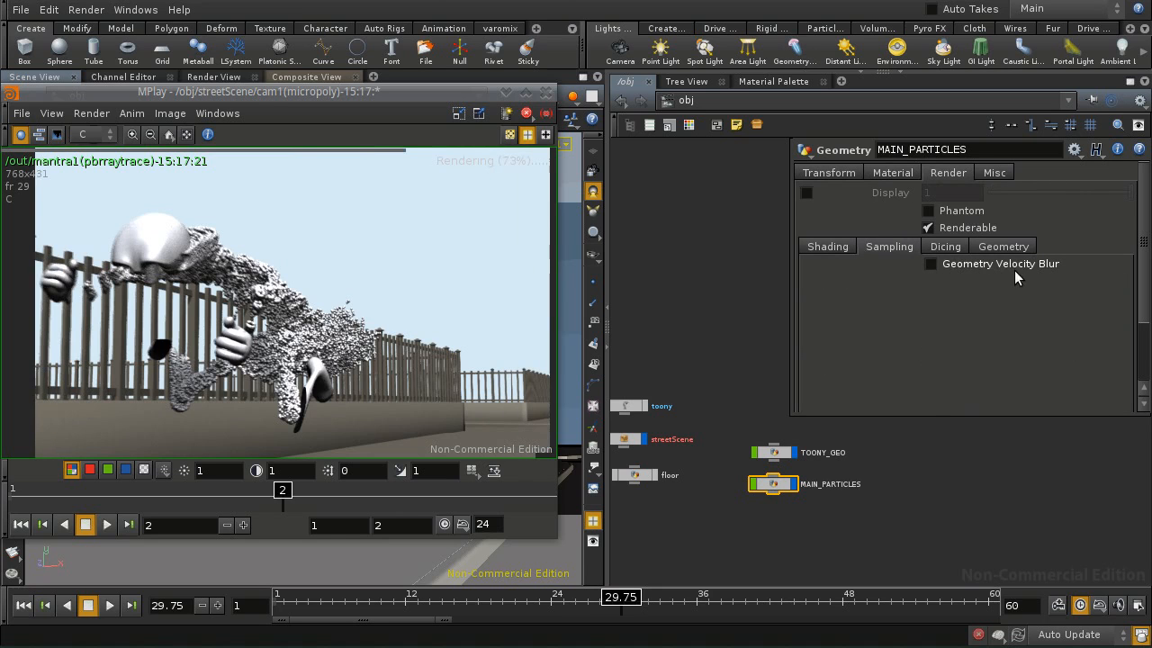
left_click(946, 266)
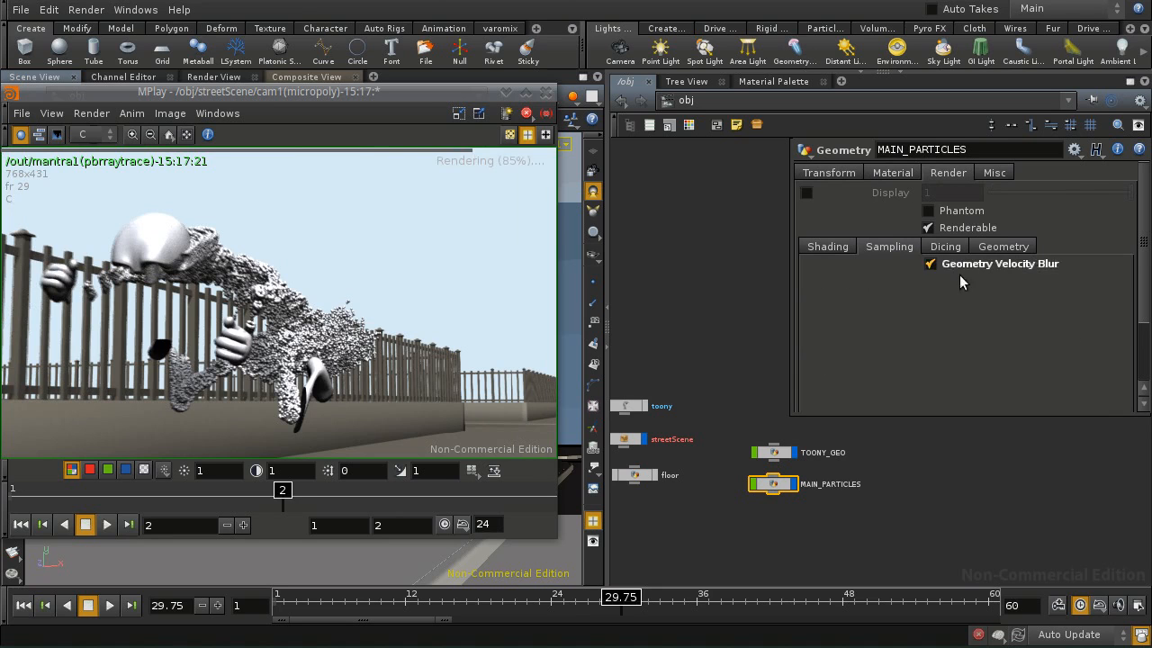
left_click_drag(405, 96, 435, 96)
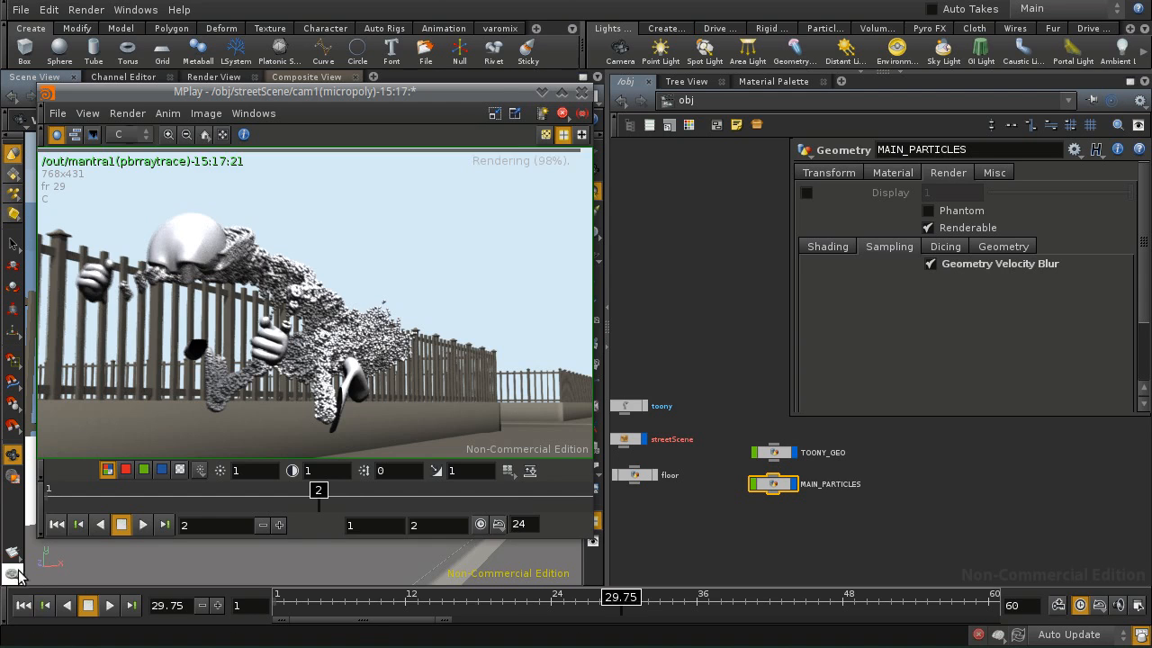
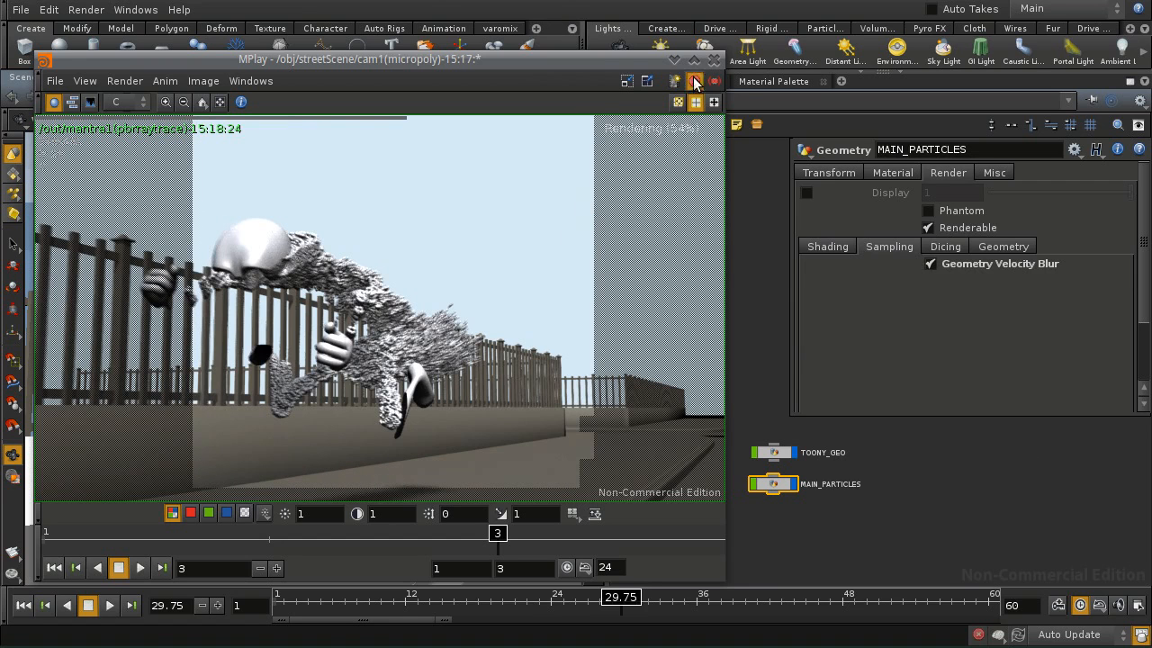
left_click(714, 60)
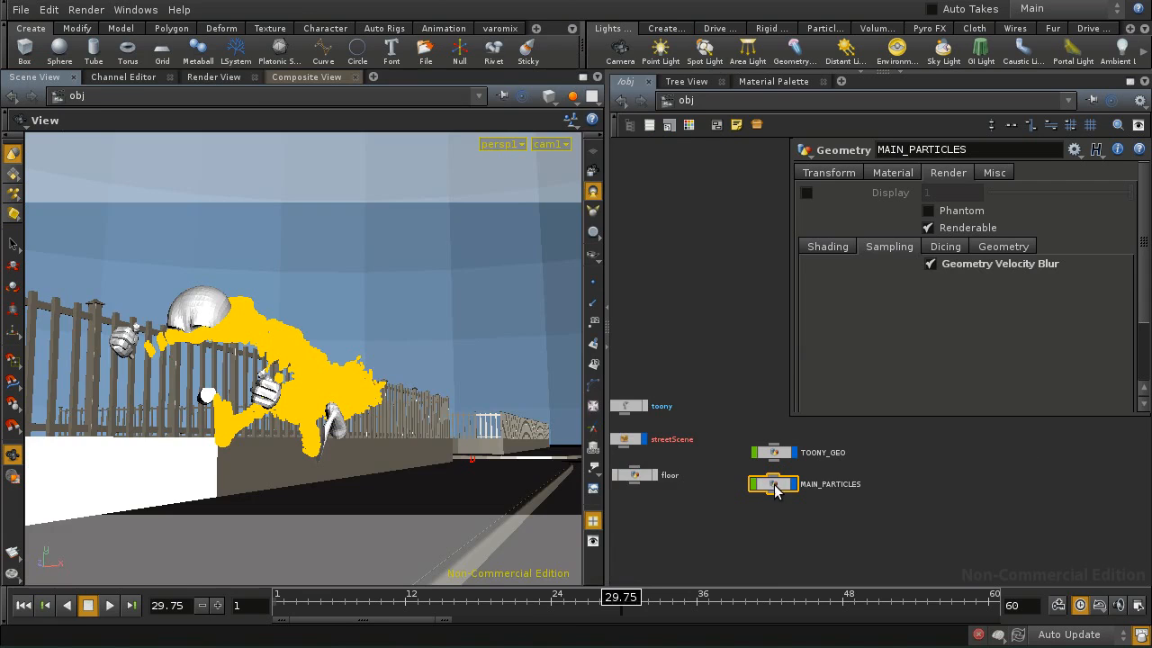
Start writing the particle cache from rop_geometry1 inside MAIN_PARTICLES and interrupt it partway
double_click(774, 486)
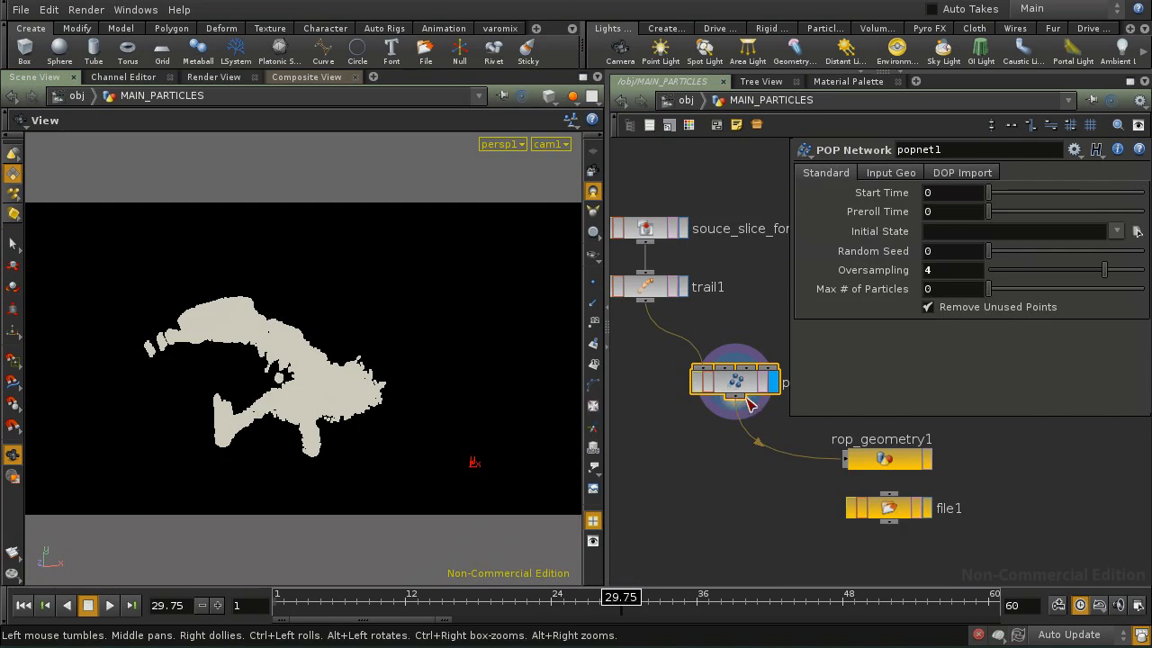
left_click(887, 460)
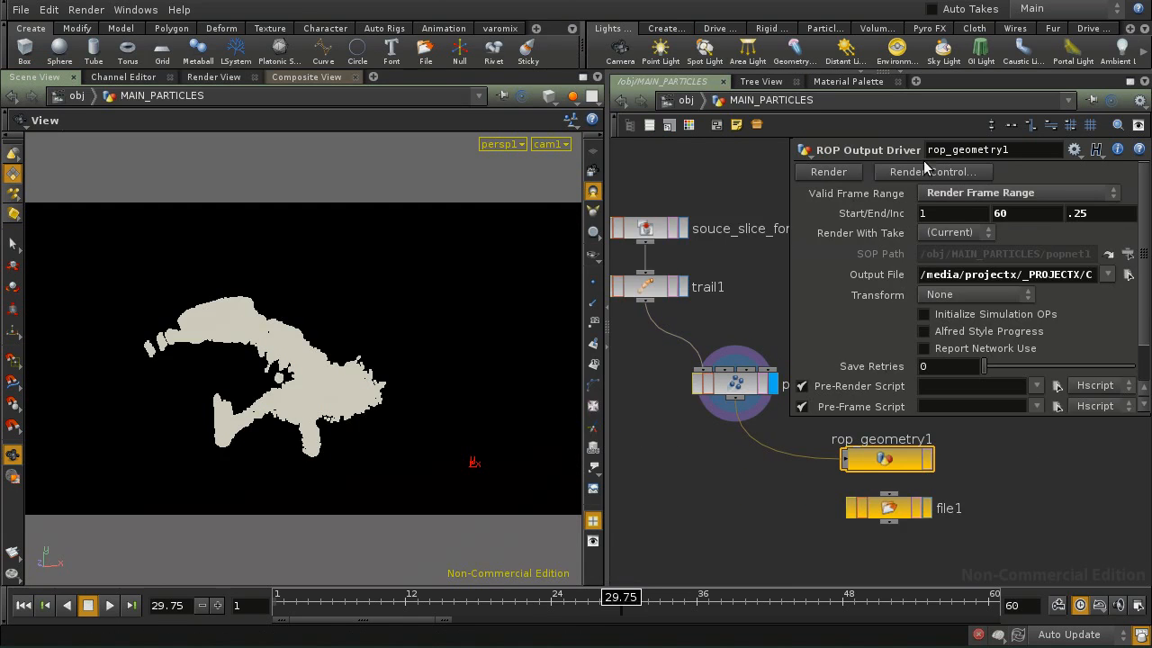
left_click(848, 169)
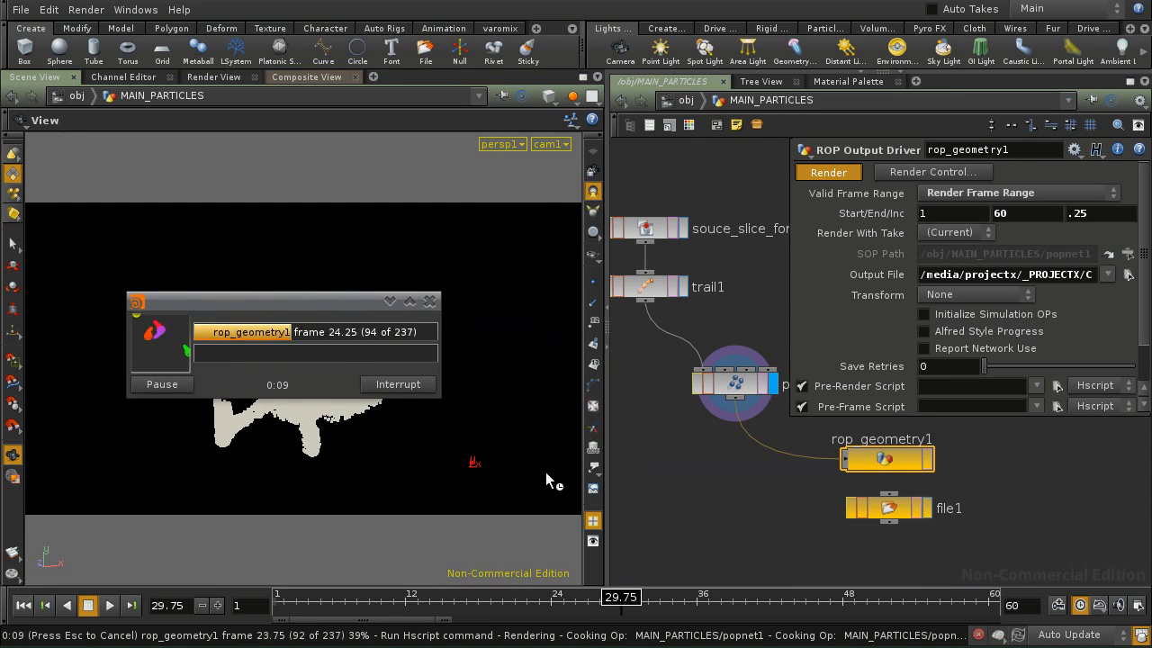
left_click_drag(349, 290, 279, 135)
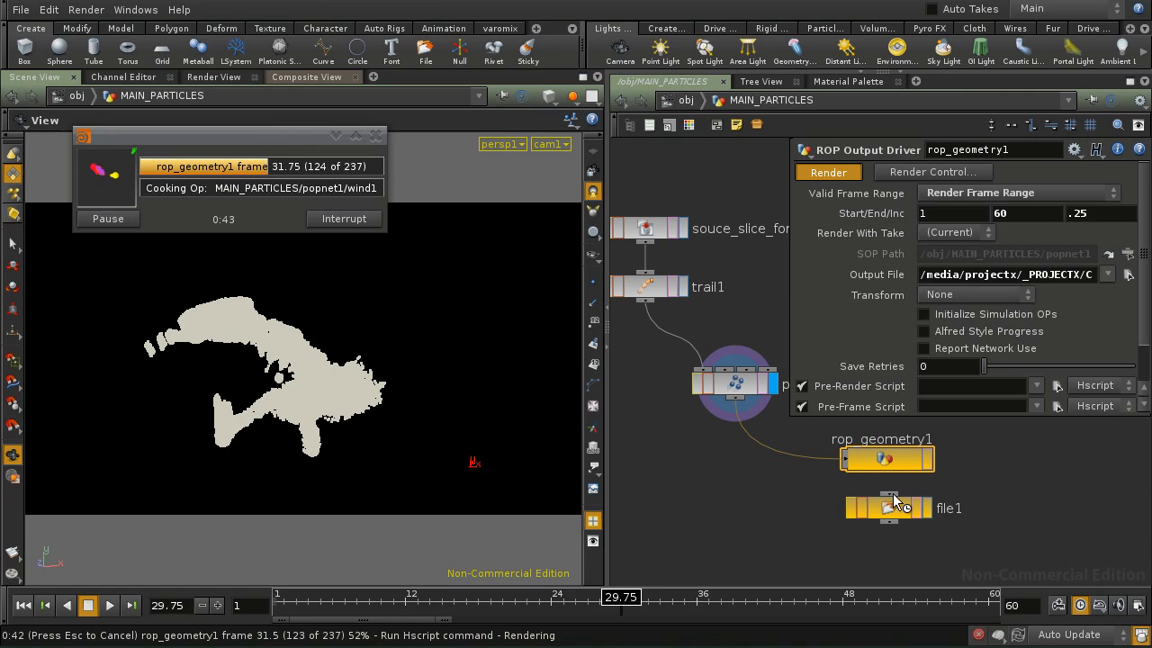
left_click_drag(266, 134, 385, 218)
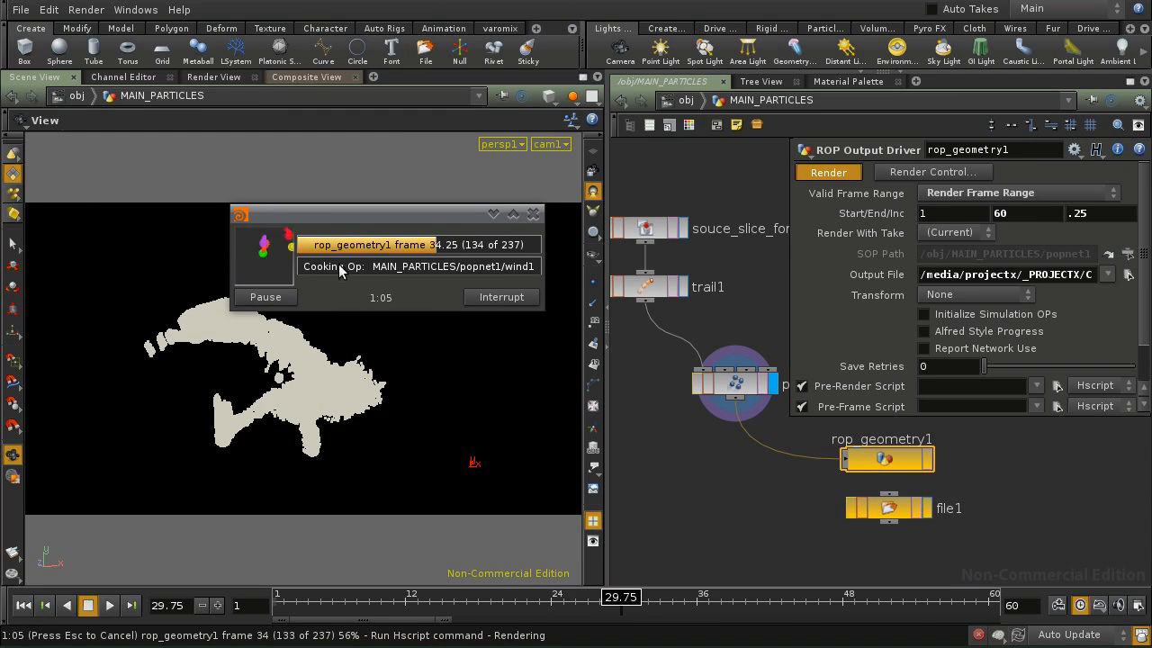
left_click_drag(375, 217, 463, 91)
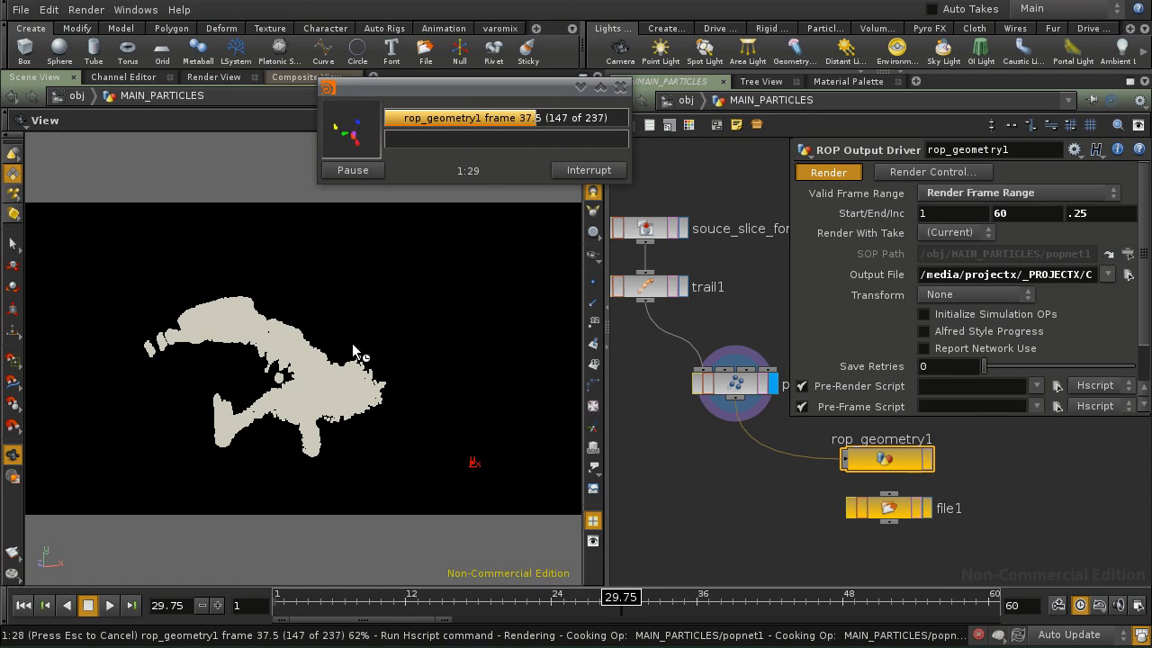
left_click_drag(465, 87, 175, 143)
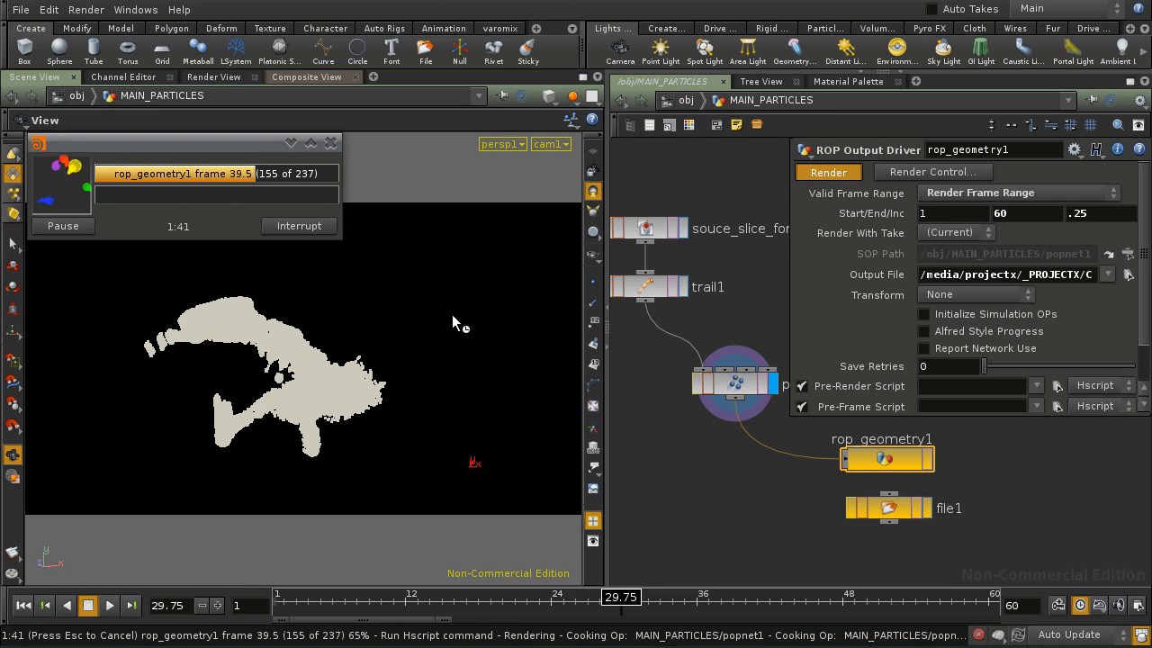
left_click_drag(219, 143, 495, 135)
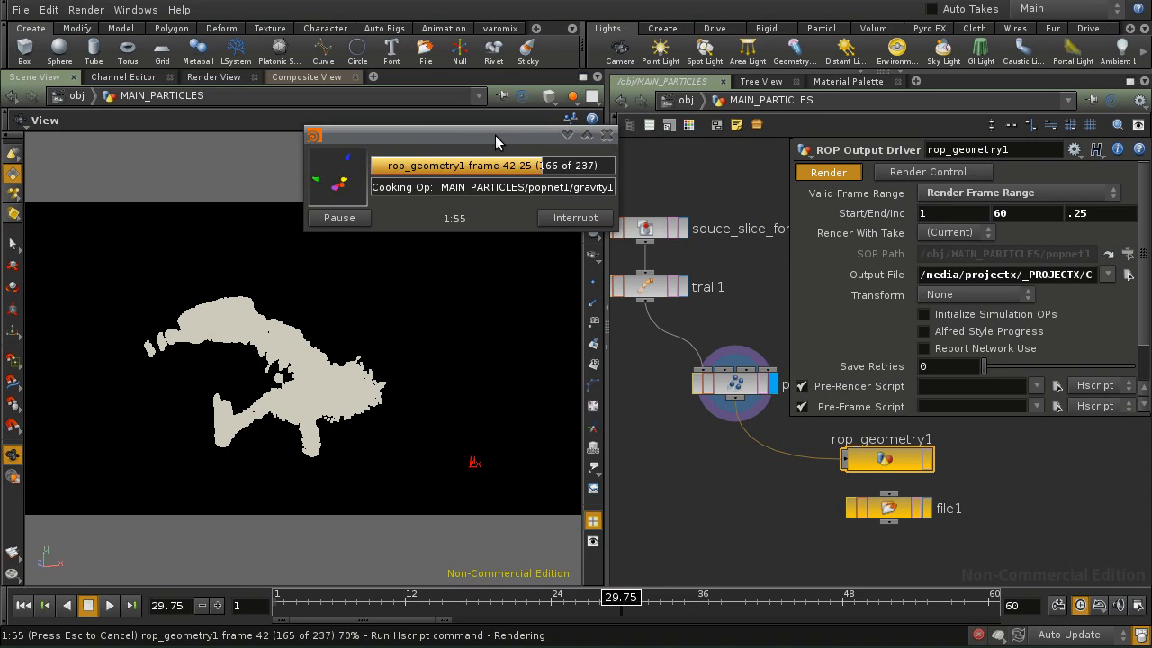
key("Escape")
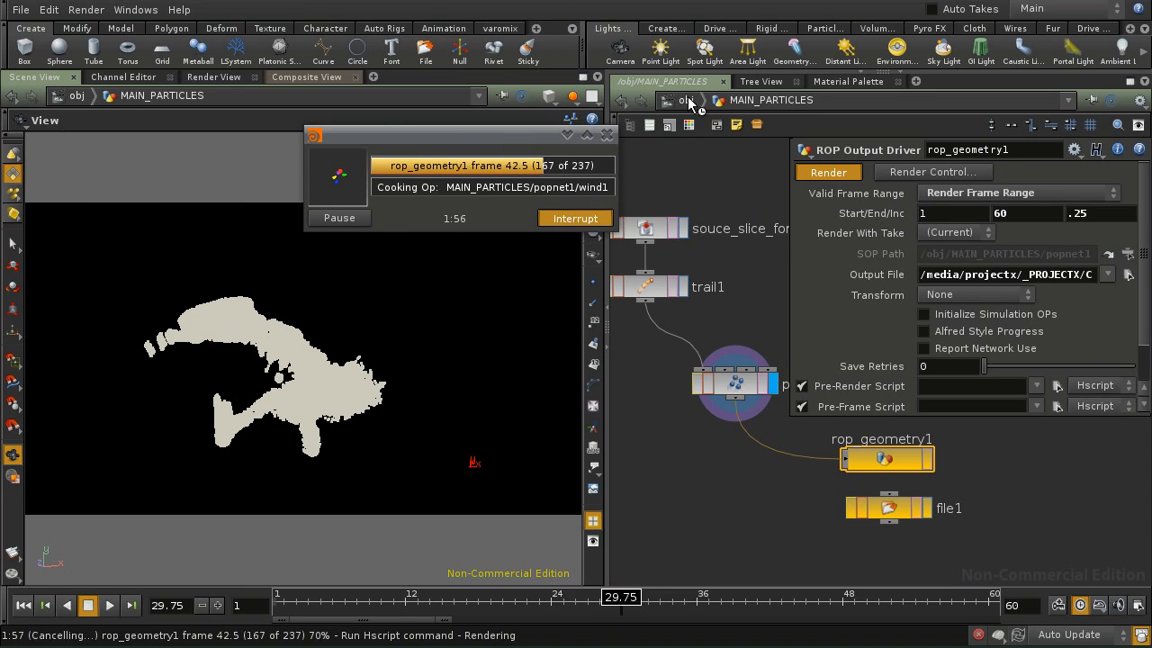
Return to the obj level, widen the network pane, and rewind the timeline to frame 1
left_click(686, 100)
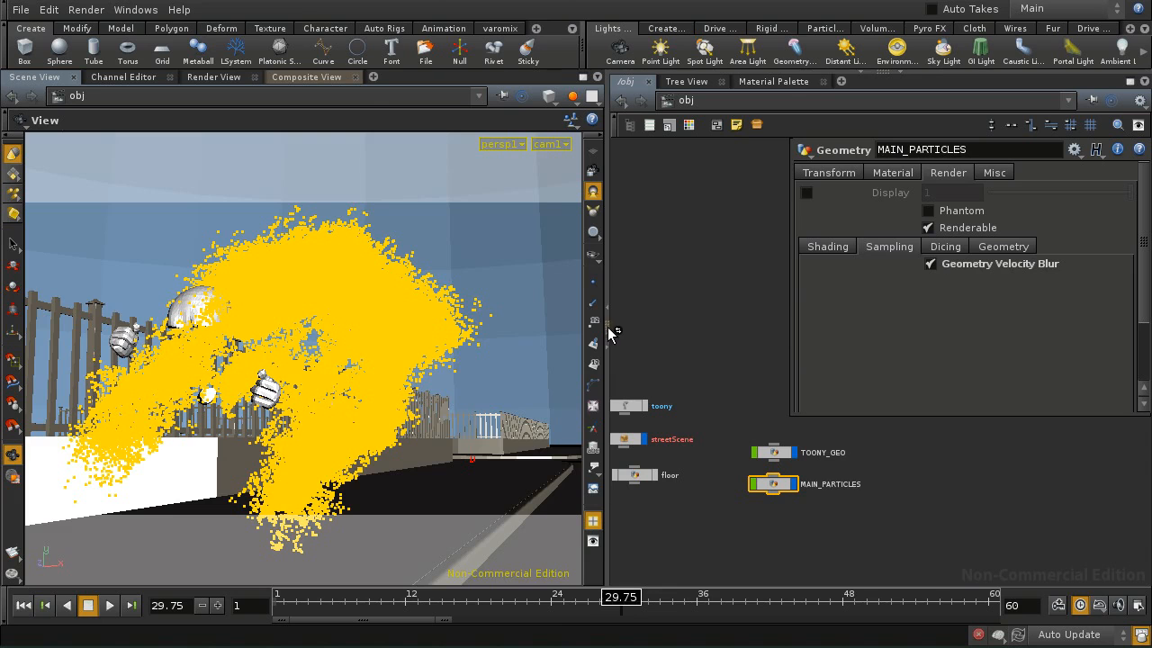
left_click_drag(603, 270, 527, 279)
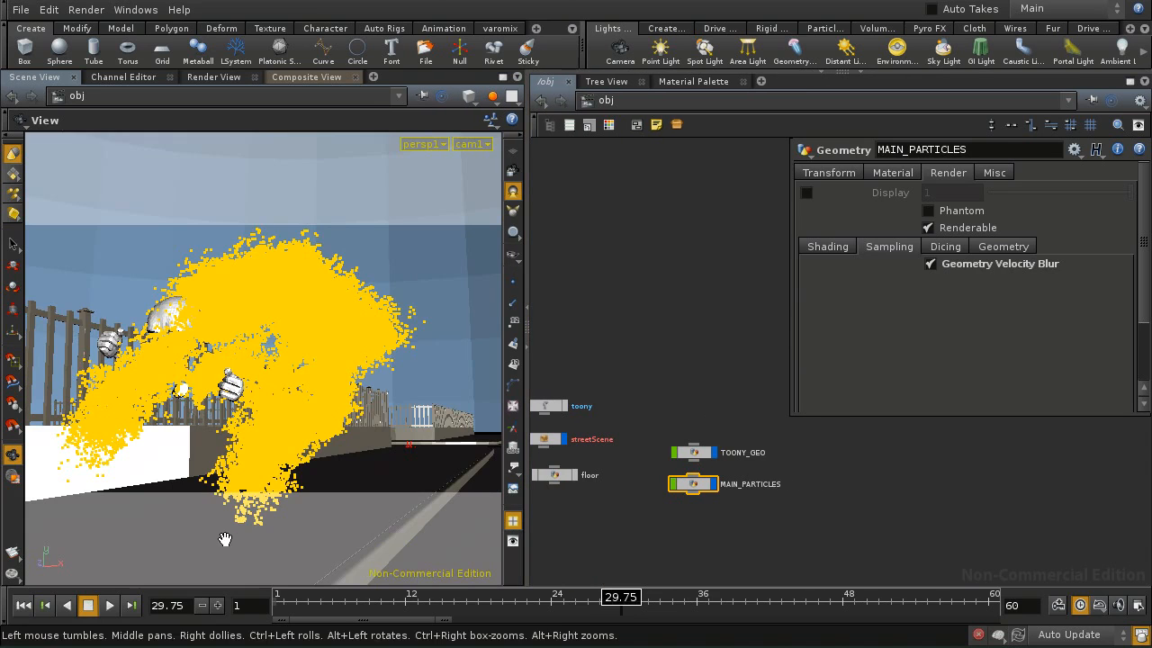
left_click(23, 605)
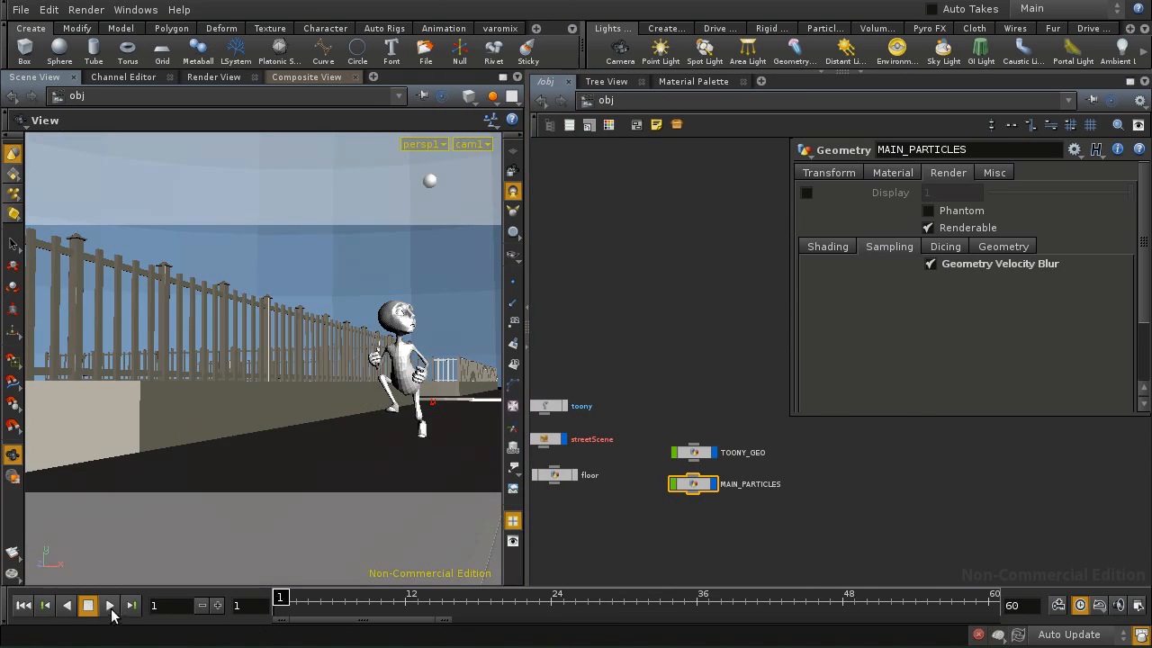
Go inside TOONY_GEO, show the parameters of the source_geometry node, and enlarge the network pane around its node tree
left_click(699, 452)
double_click(699, 455)
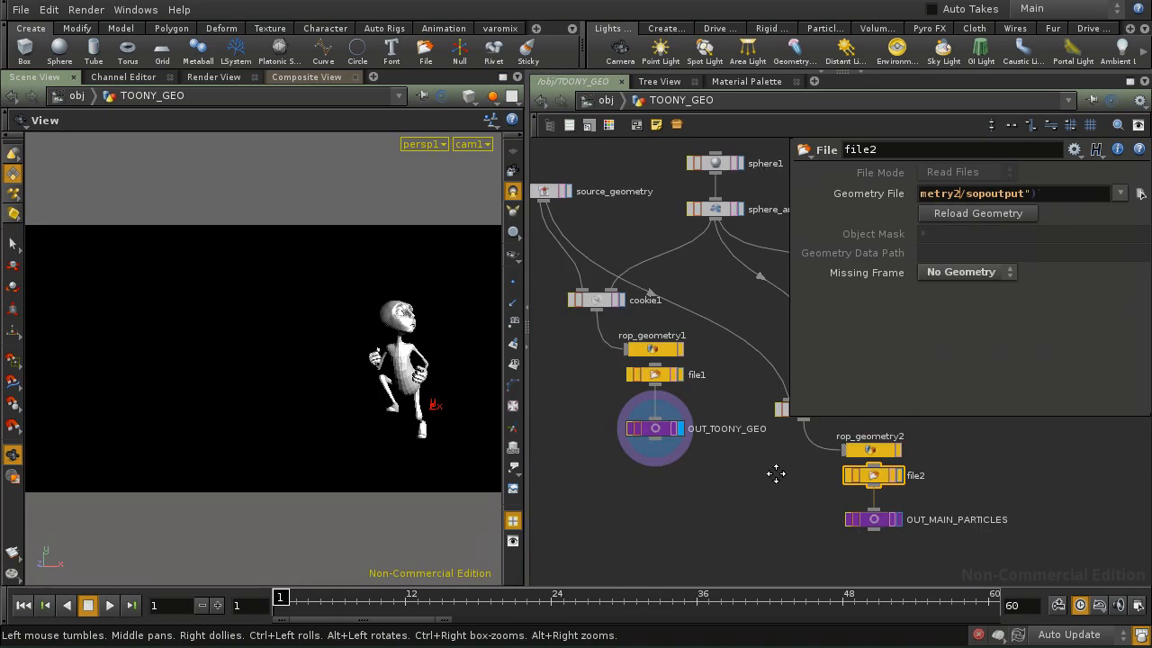
middle_click_drag(775, 473, 762, 533)
middle_click_drag(609, 274, 672, 334)
left_click(592, 311)
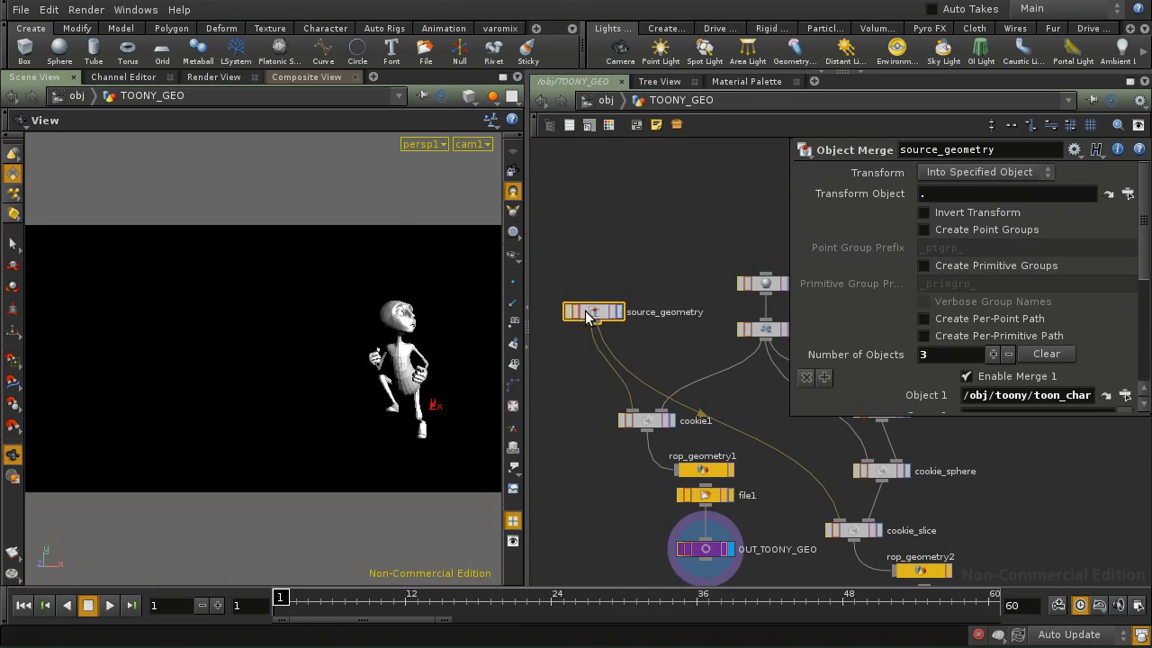
left_click_drag(529, 374, 435, 422)
middle_click_drag(494, 428, 511, 360)
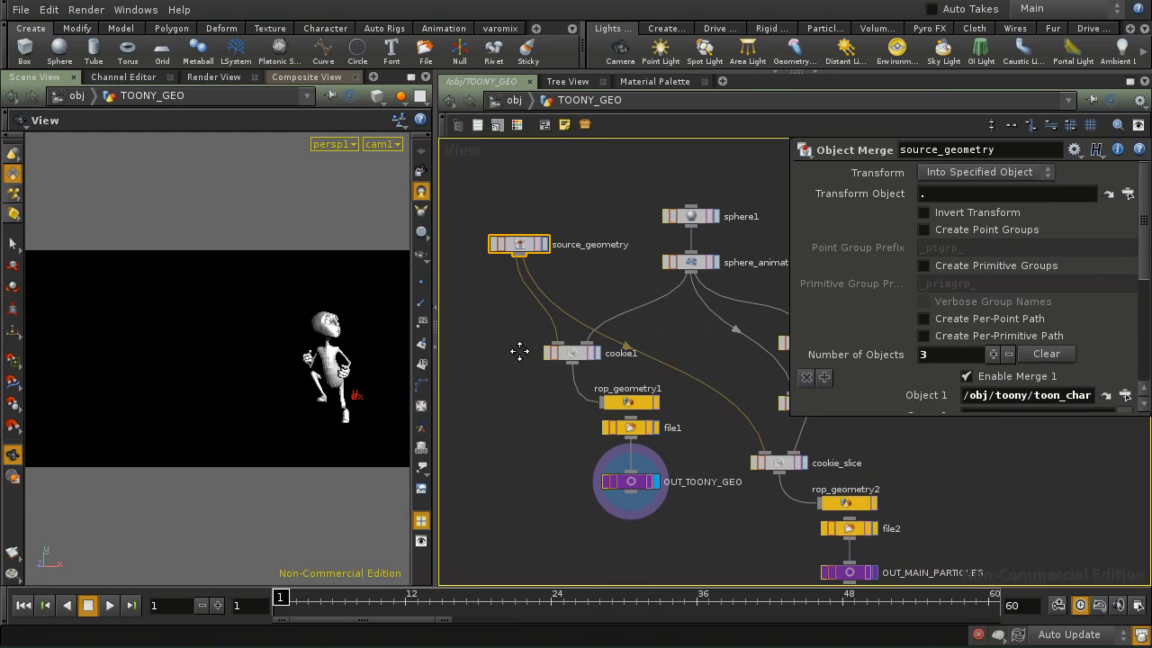
Show the cookie1 node's parameters and review the TOONY_GEO branches down to the OUT_TOONY_GEO and OUT_MAIN_PARTICLES outputs
left_click(597, 356)
middle_click_drag(549, 435, 499, 446)
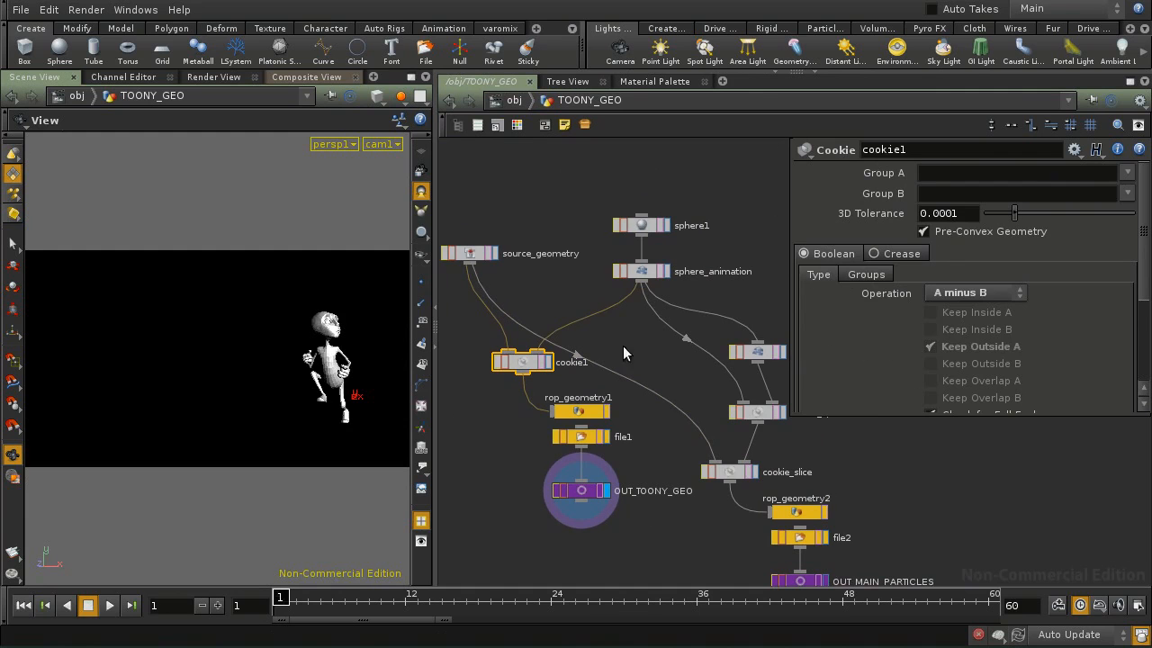
middle_click_drag(646, 356, 618, 336)
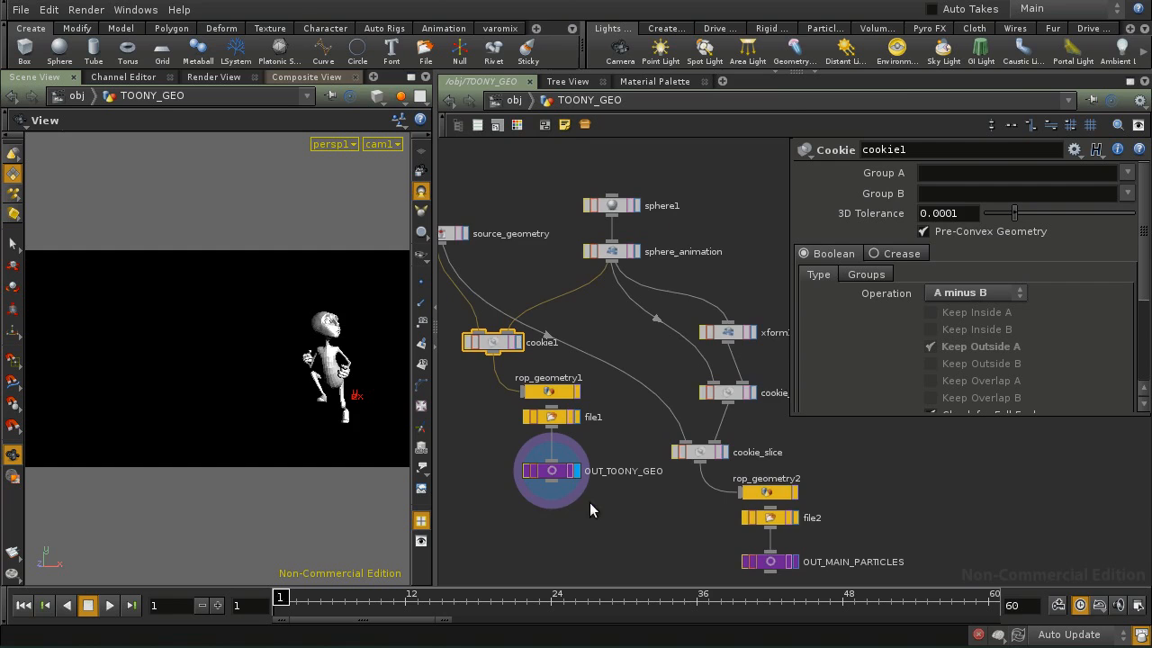
middle_click_drag(638, 534, 585, 439)
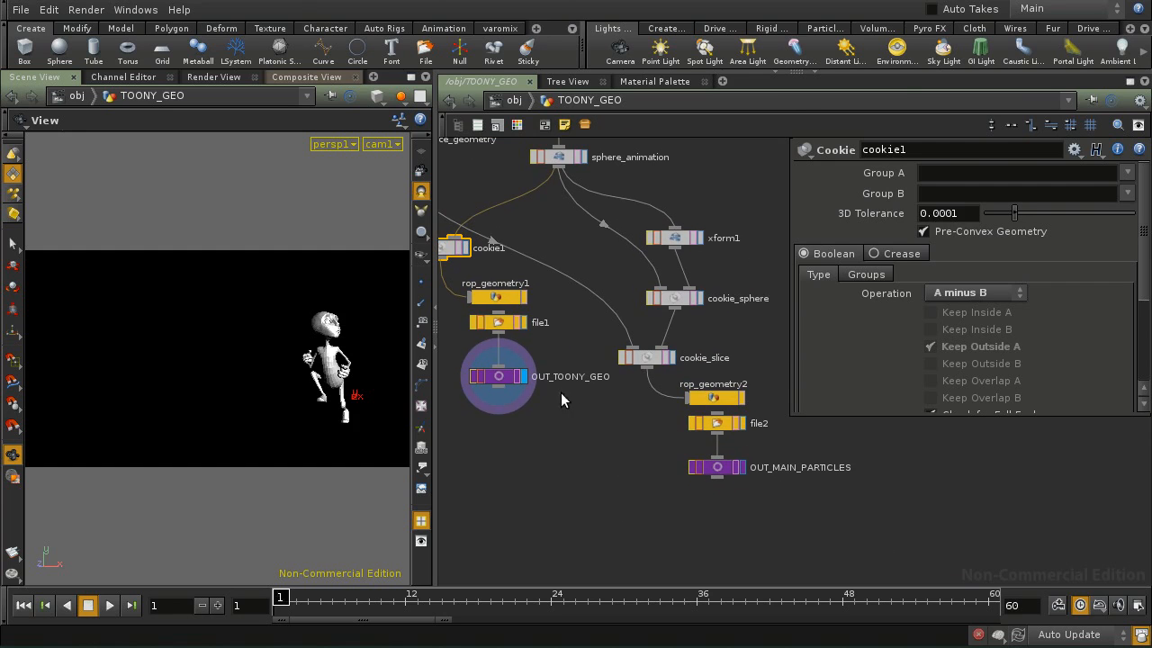
middle_click_drag(561, 392, 638, 465)
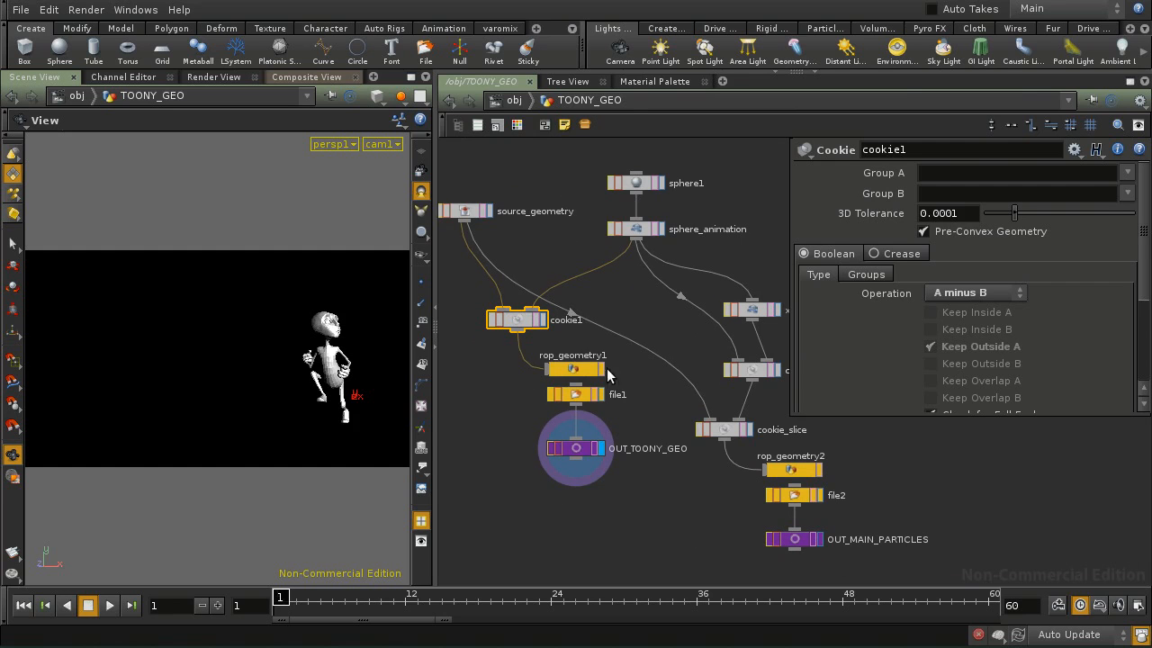
Leave TOONY_GEO, go inside MAIN_PARTICLES, and open popnet1 to review its particle node chain from source1 to render1
left_click(514, 100)
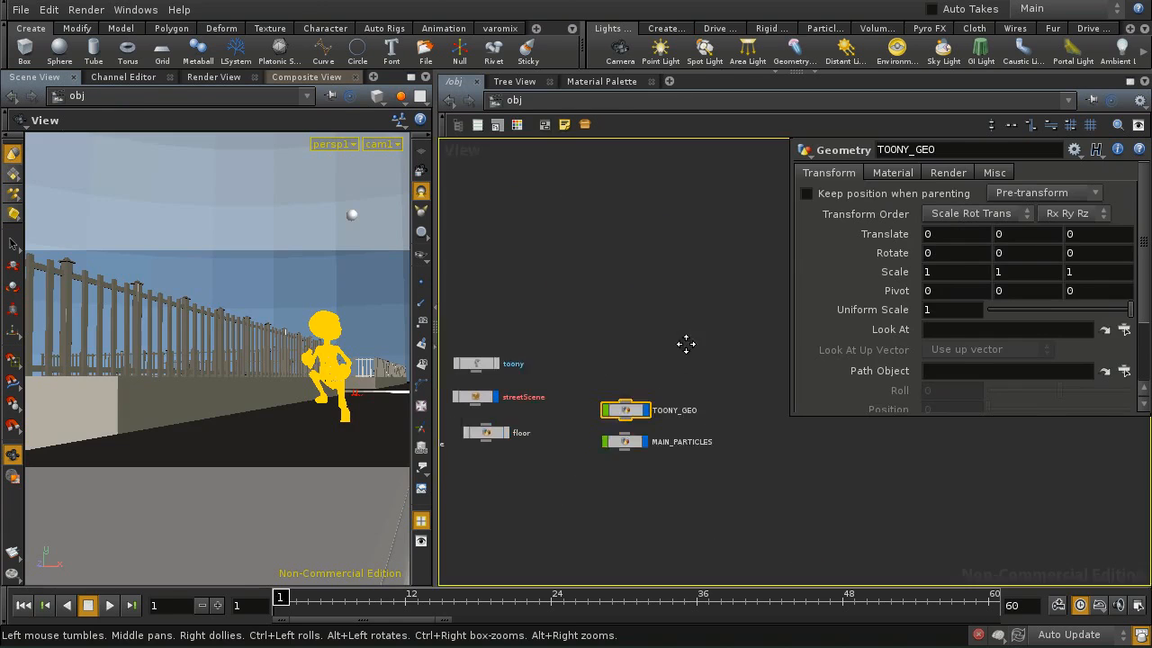
double_click(626, 419)
middle_click_drag(637, 450, 686, 456)
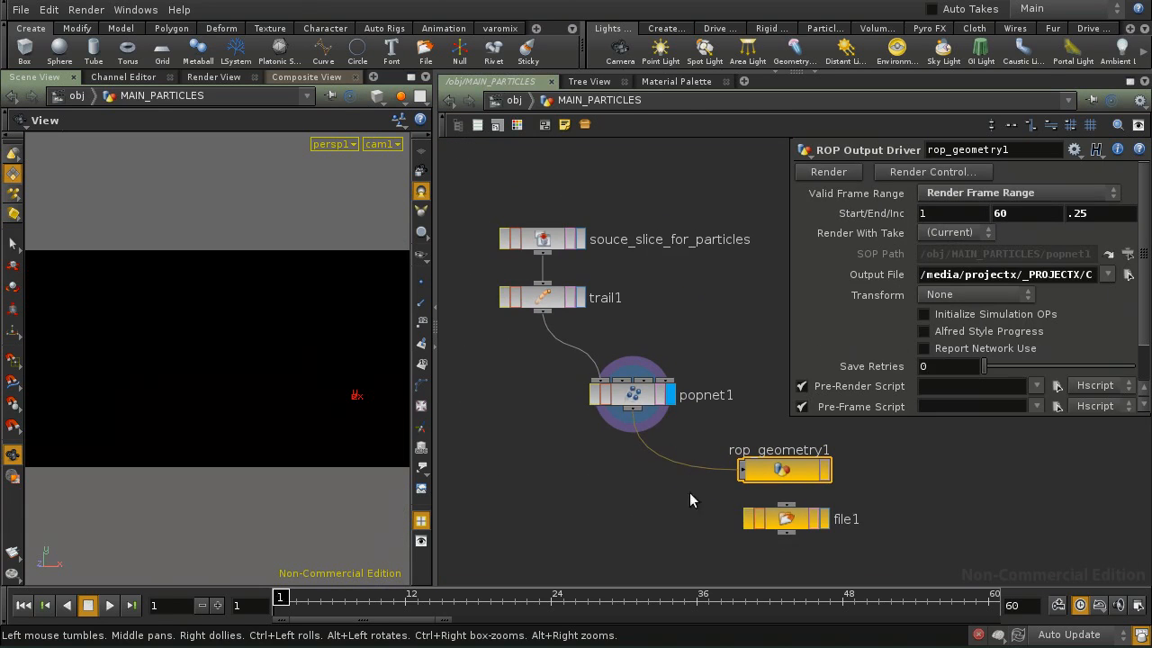
middle_click_drag(672, 496, 637, 414)
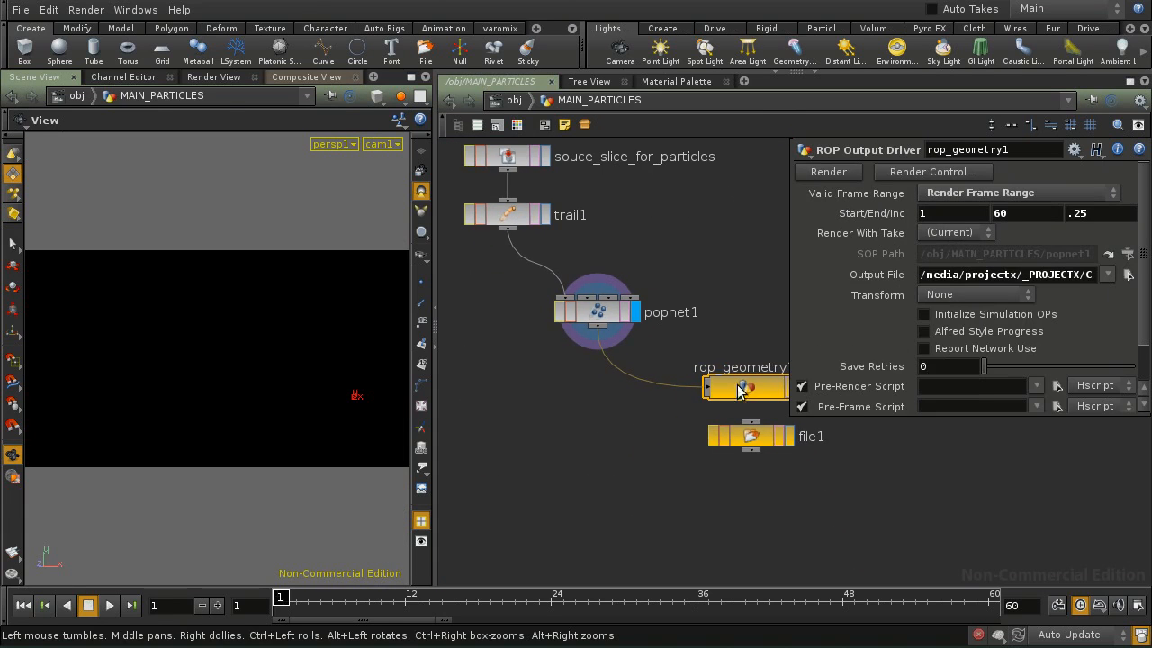
double_click(597, 313)
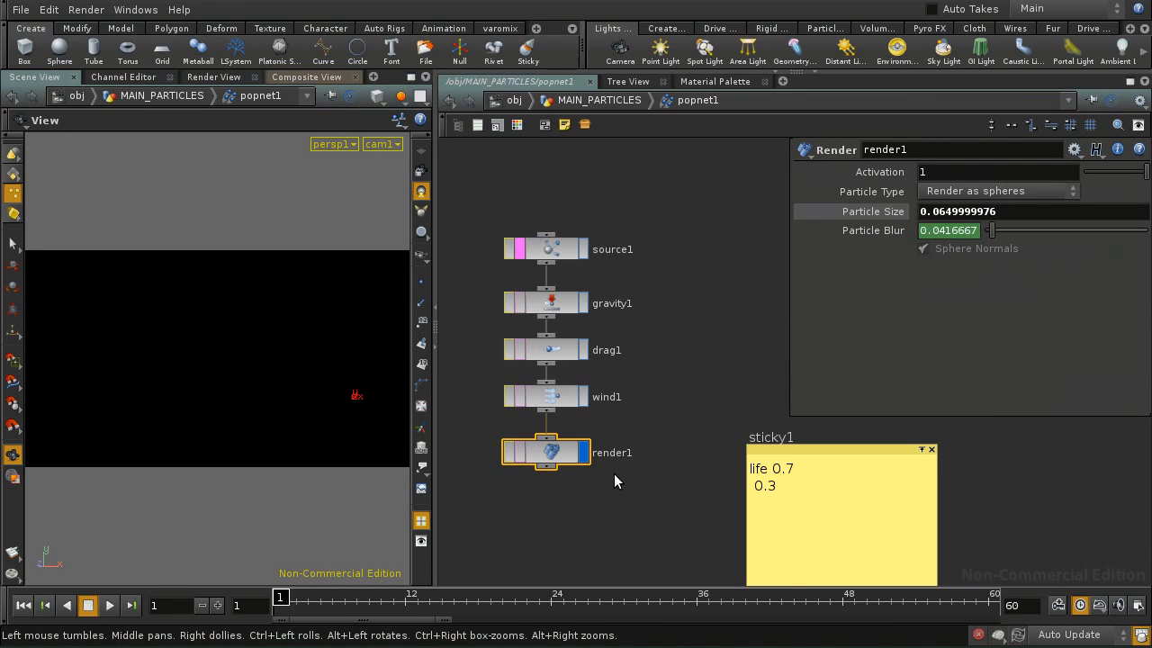
middle_click_drag(661, 444, 708, 448)
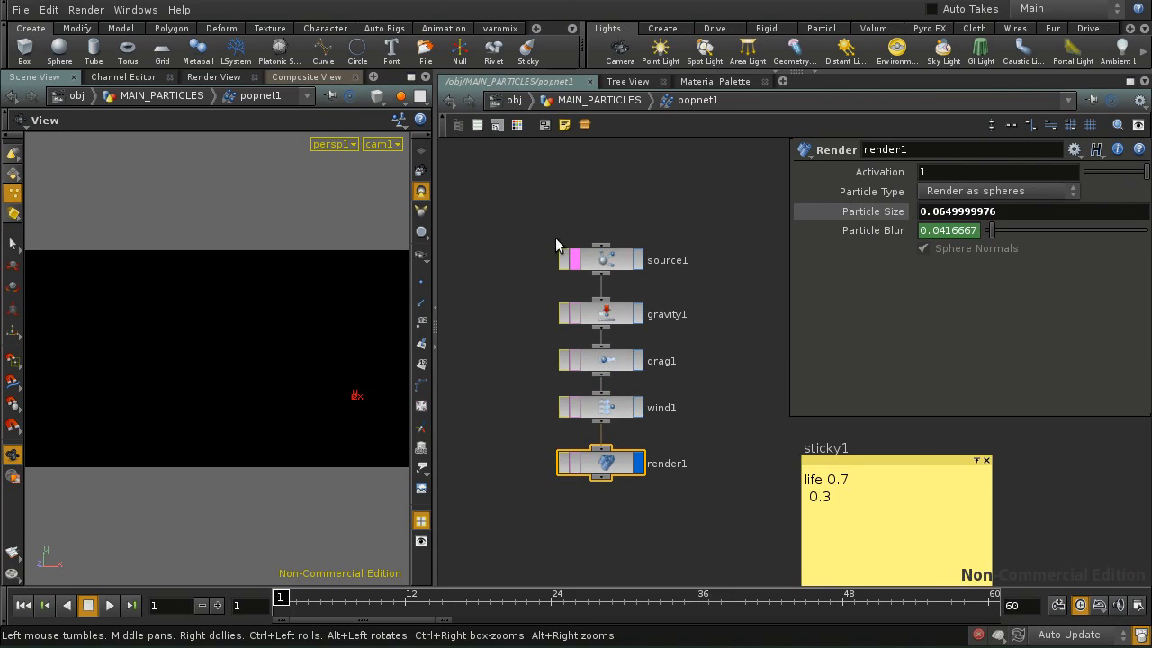
Return to the MAIN_PARTICLES level and play the particle simulation, stopping at about frame 24
key("u")
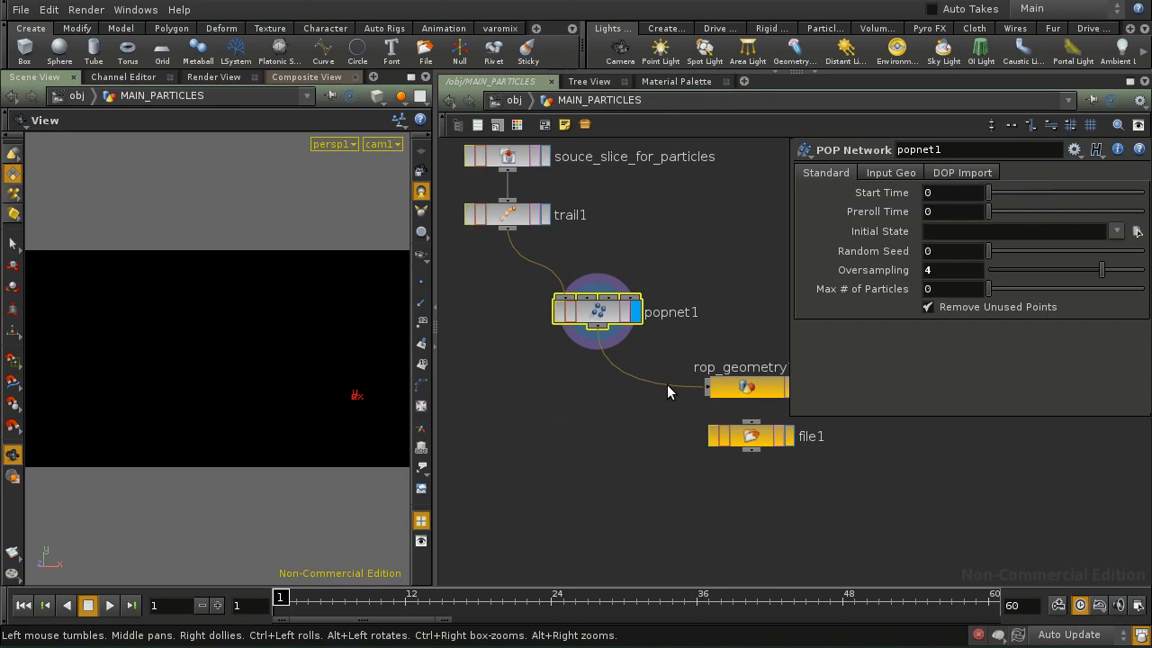
left_click(105, 609)
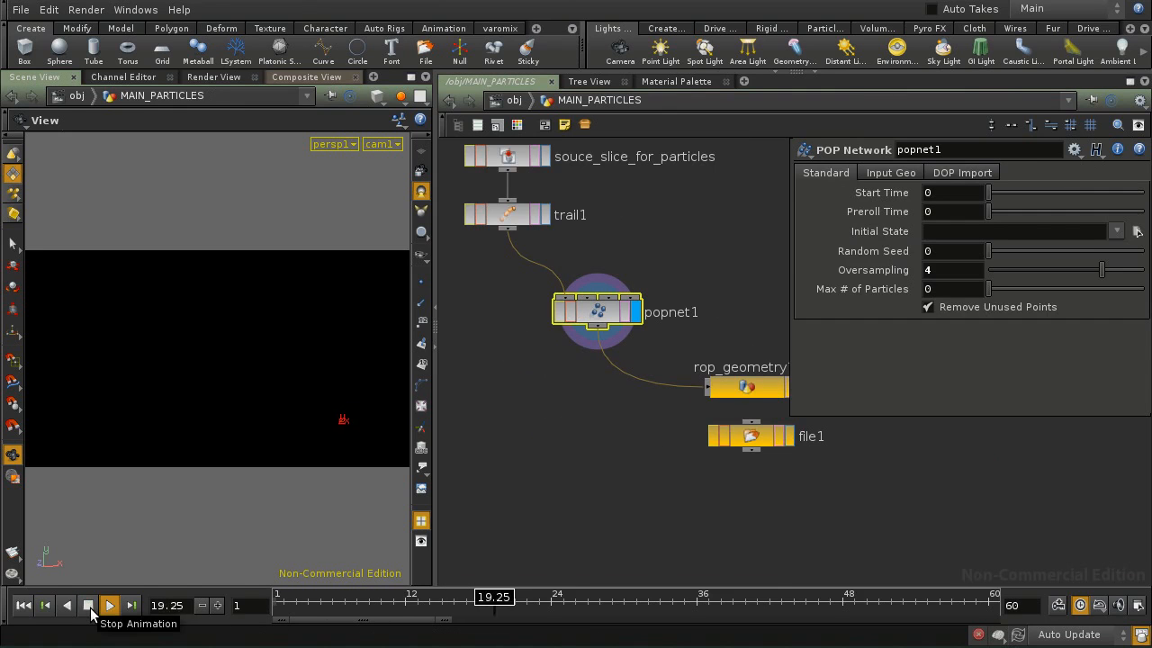
left_click(88, 605)
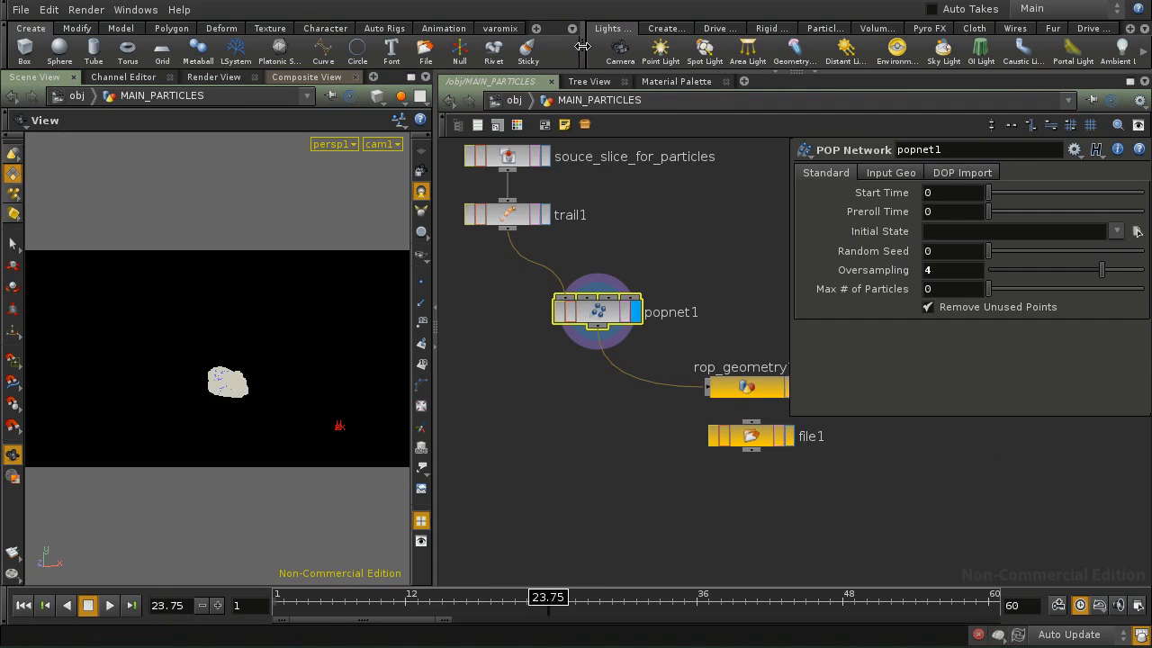
From the obj level, widen the viewport and render a flipbook at 100% zoom with the view mask overlay cropped out
left_click(513, 100)
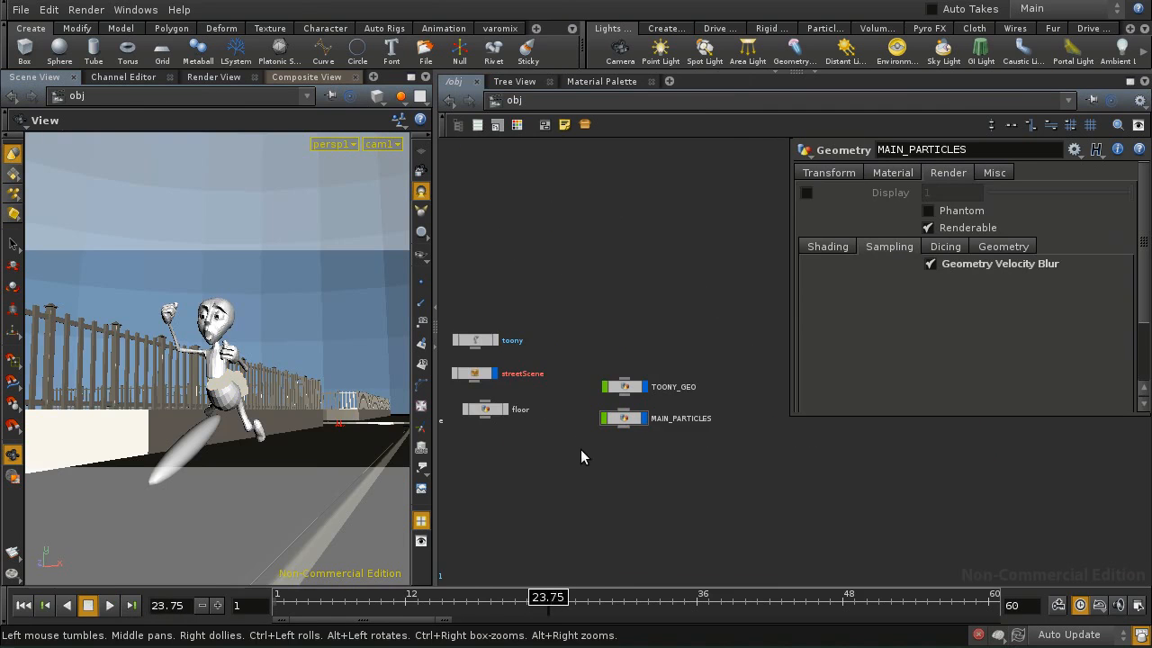
left_click(12, 551)
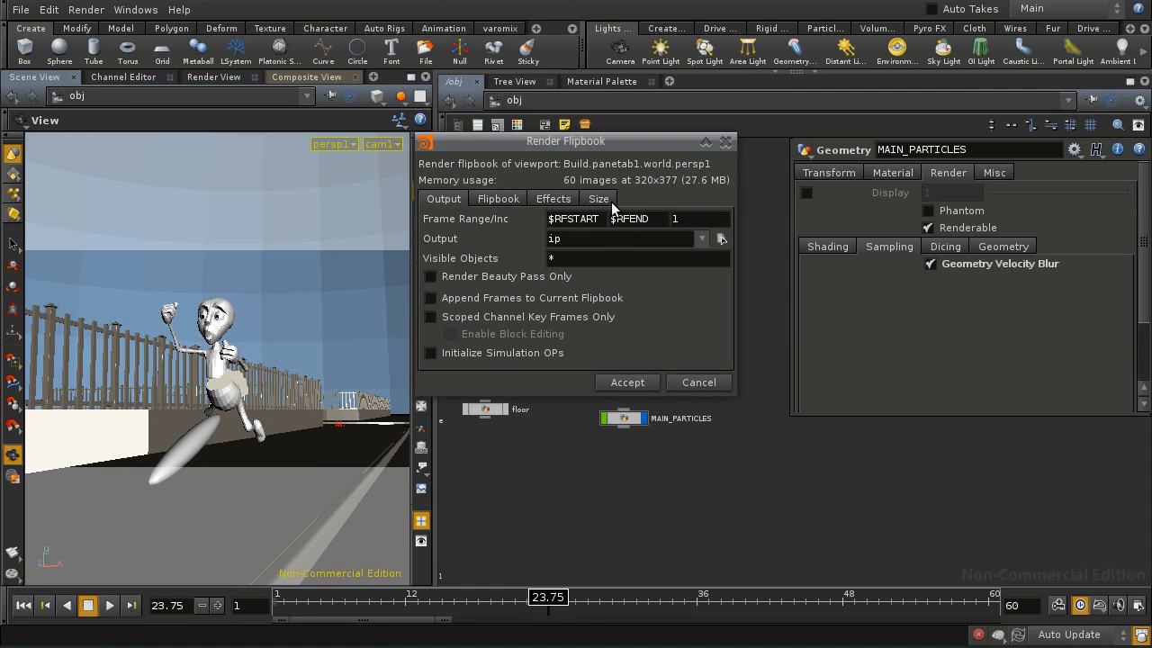
left_click_drag(439, 486, 574, 473)
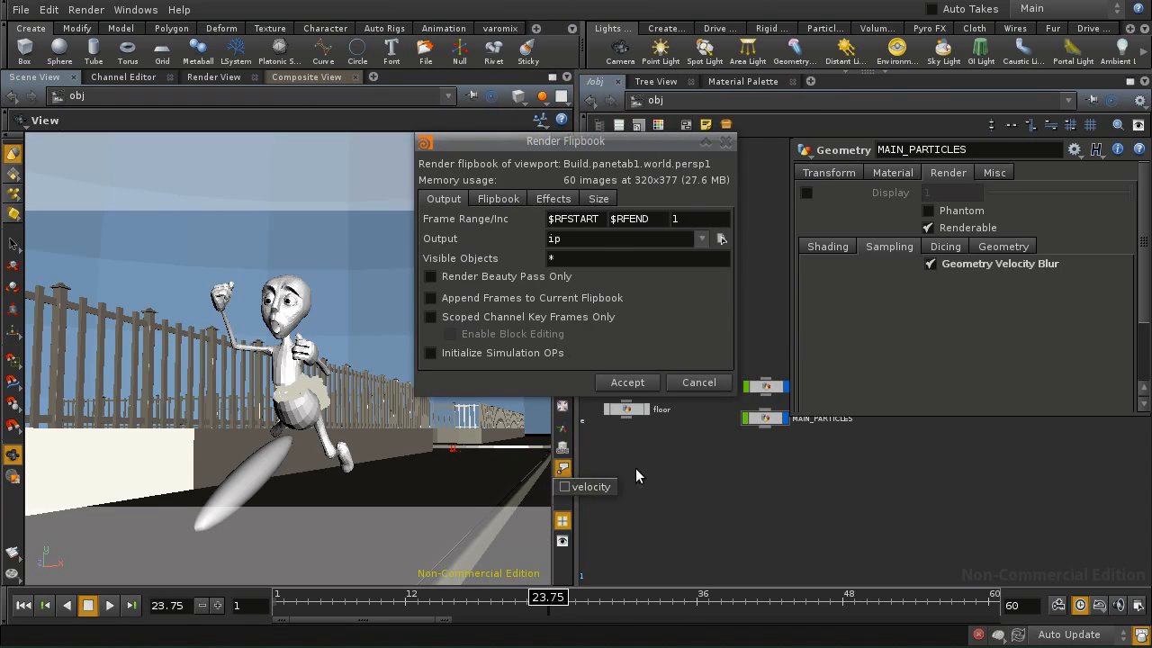
left_click(601, 199)
left_click(479, 276)
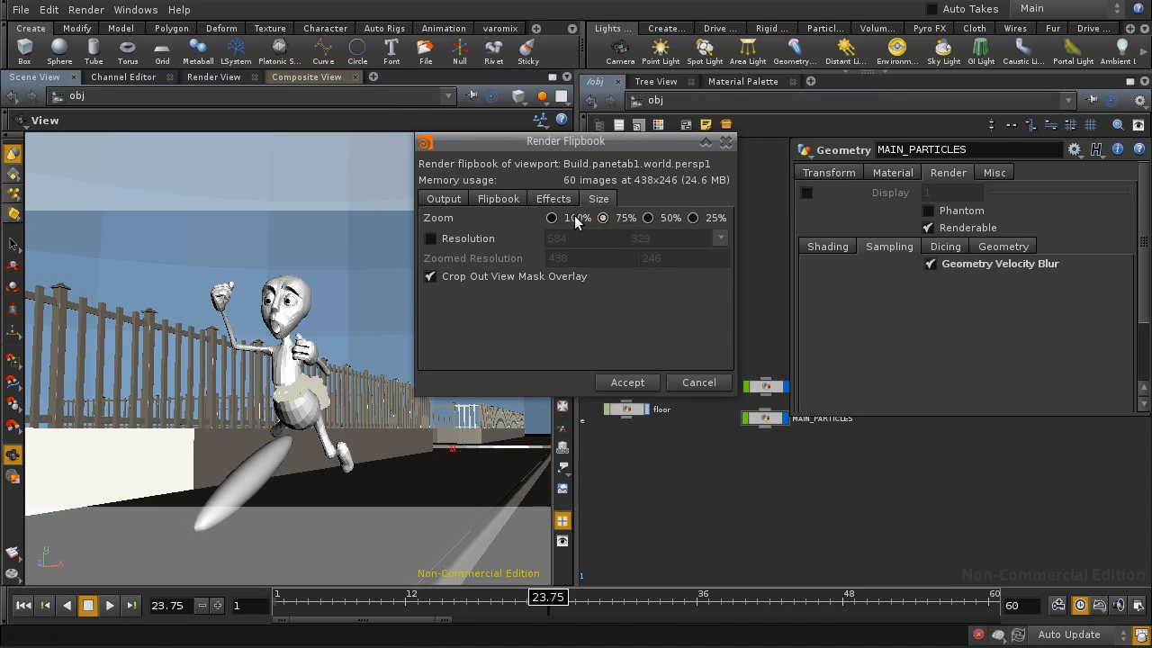
left_click(628, 382)
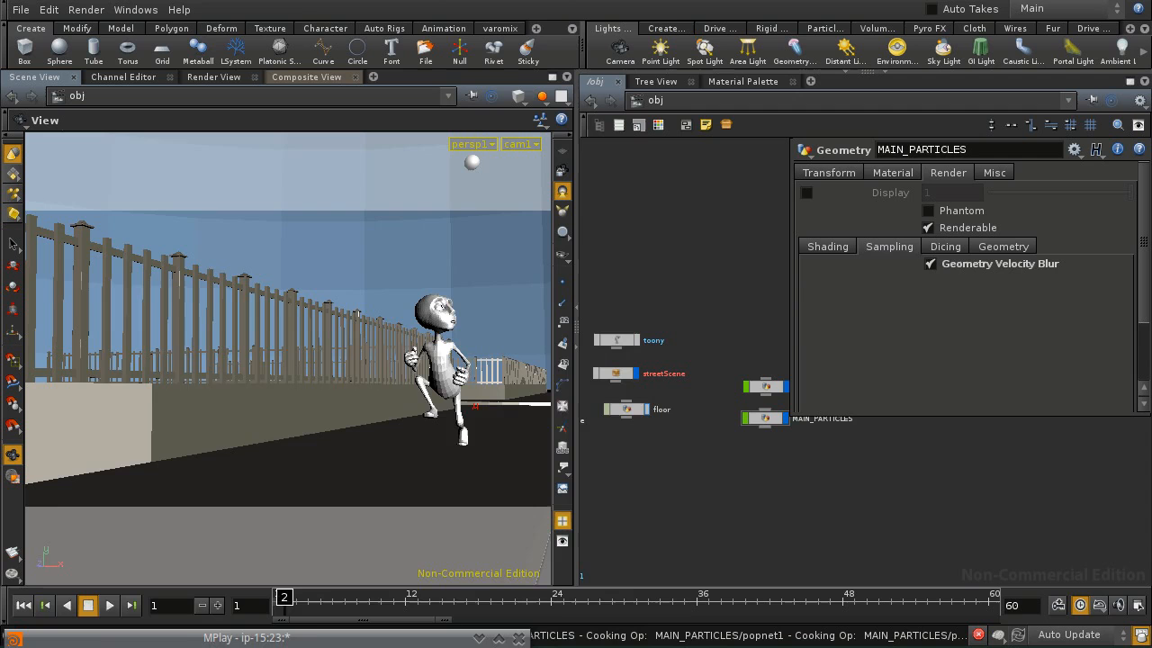
Bring the MPlay window up over the viewport and play the flipbook frames from the beginning
left_click_drag(311, 640, 306, 643)
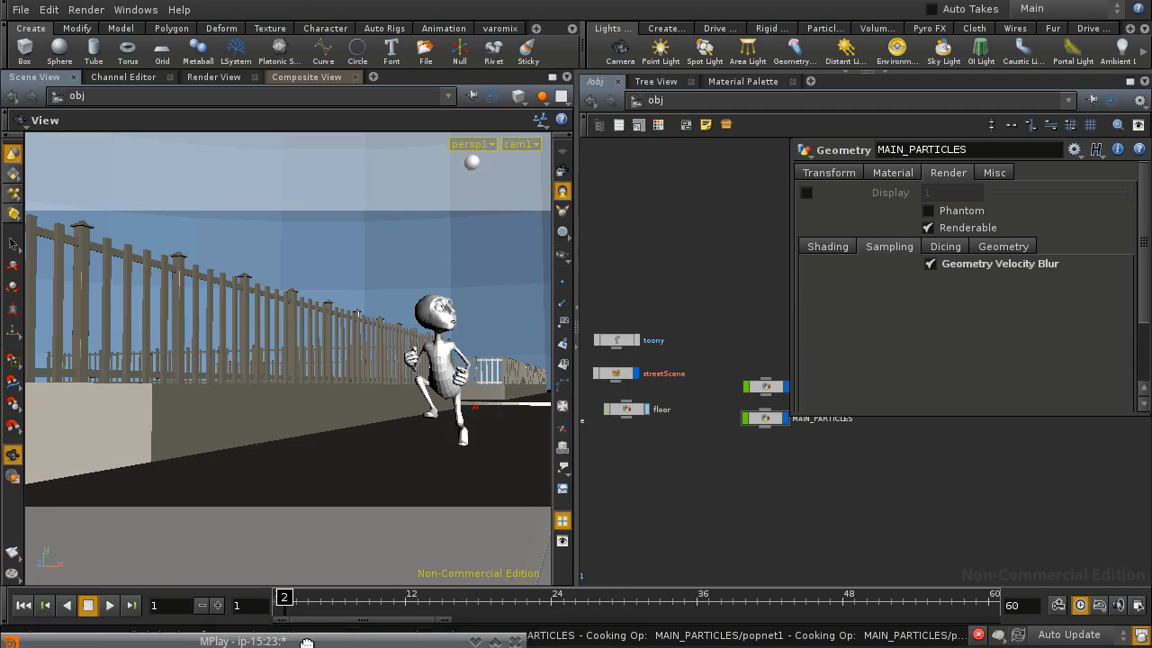
left_click_drag(307, 641, 361, 137)
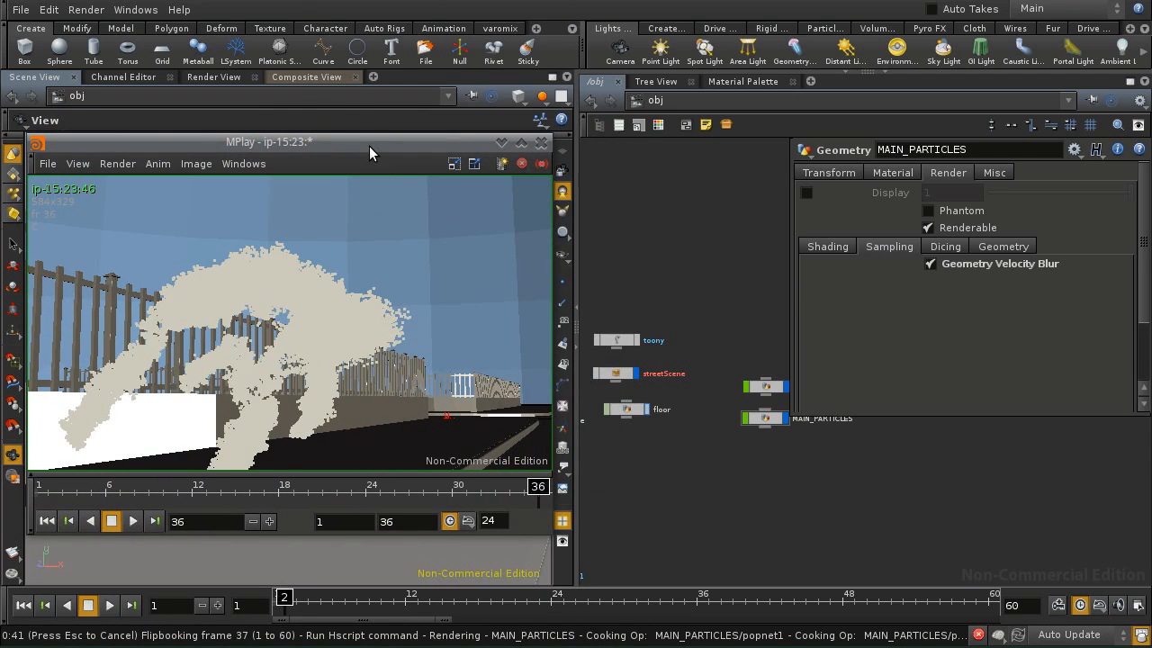
left_click(49, 523)
left_click(133, 521)
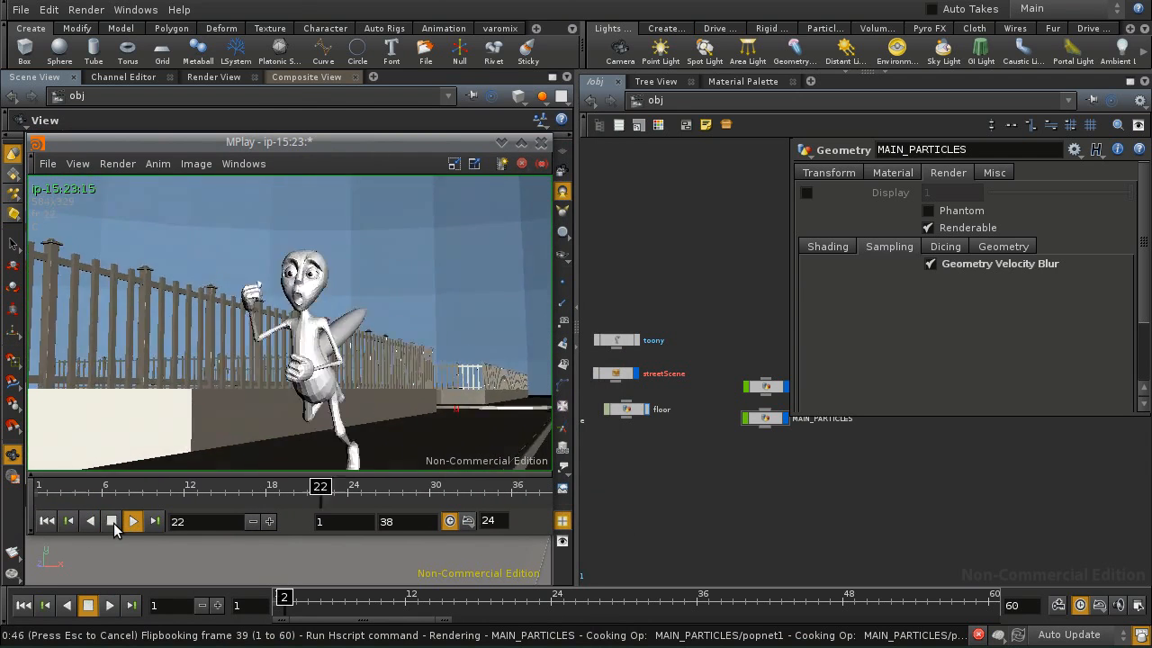